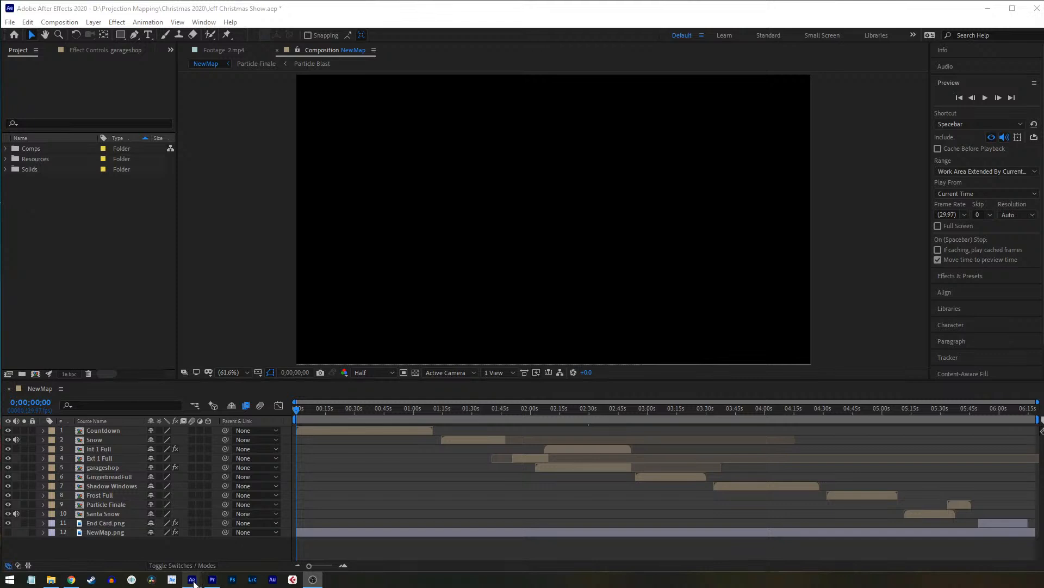
Step: Look through the contents of the Comps, Resources and Solids folders in the Christmas project, collapsing each one again
mouse_move(192, 579)
left_click(6, 149)
mouse_move(168, 162)
left_mouse_down()
mouse_move(175, 329)
mouse_move(174, 149)
left_mouse_up()
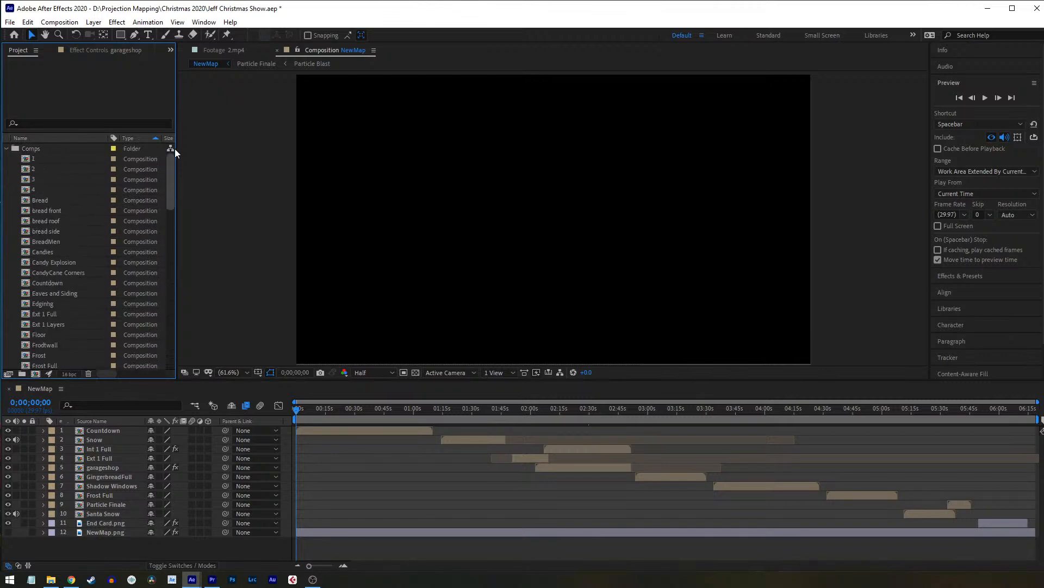
left_click(6, 149)
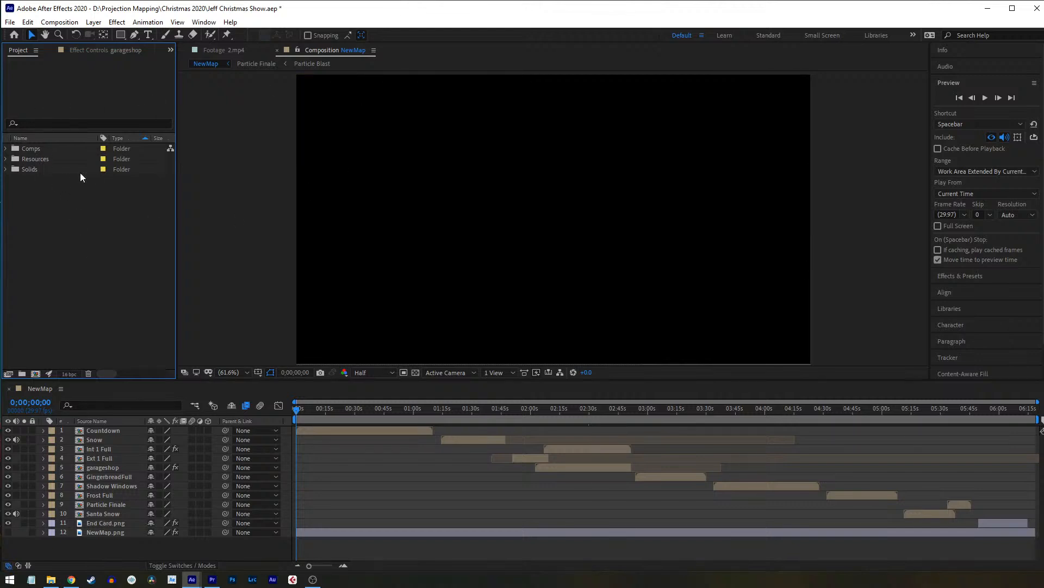
left_click(5, 159)
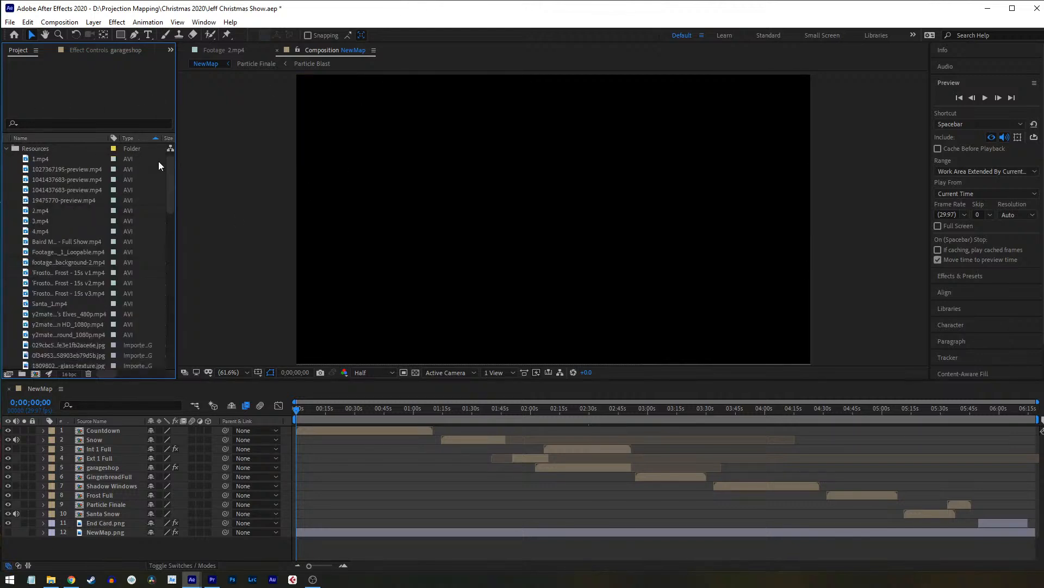
left_click_drag(175, 176, 25, 154)
left_click(6, 158)
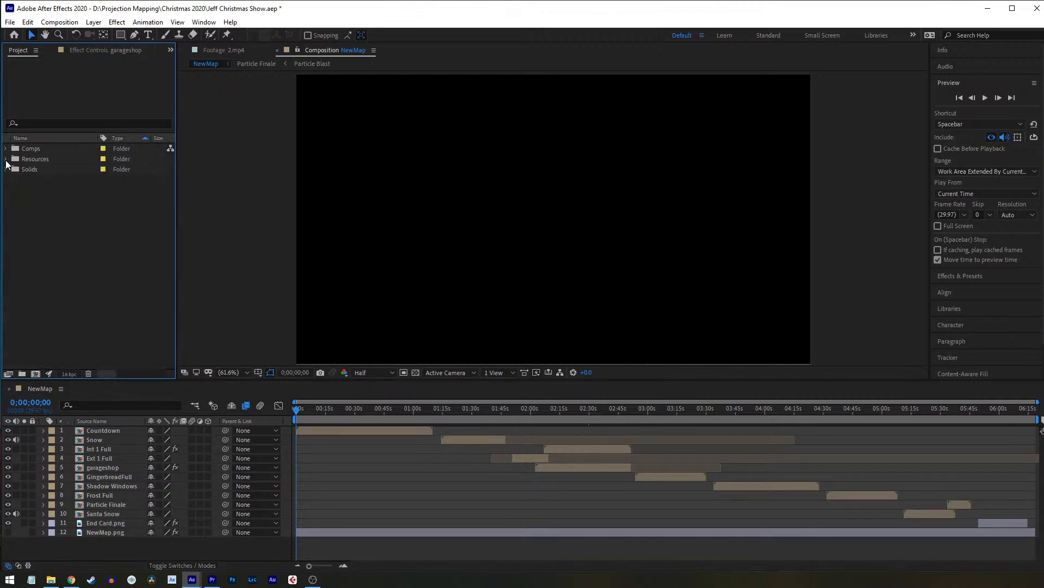
left_click(6, 170)
left_click_drag(172, 191, 177, 263)
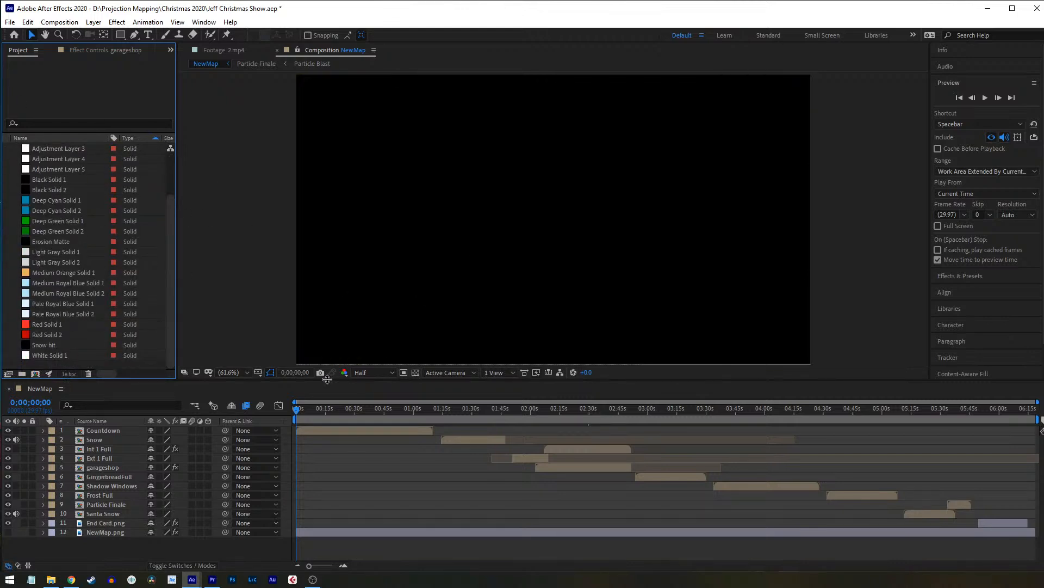
scroll(84, 239, "up", 3)
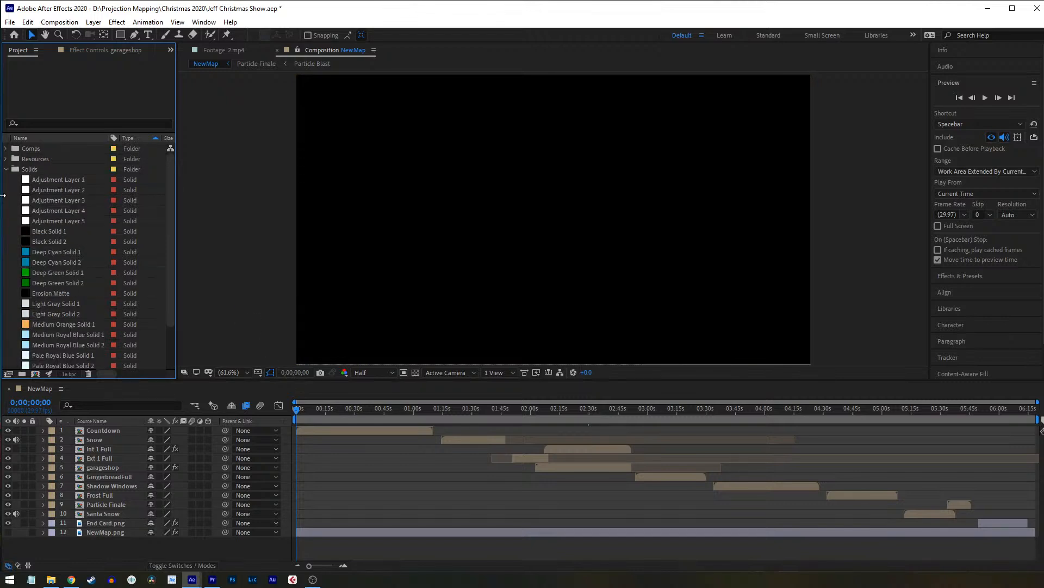
left_click(5, 169)
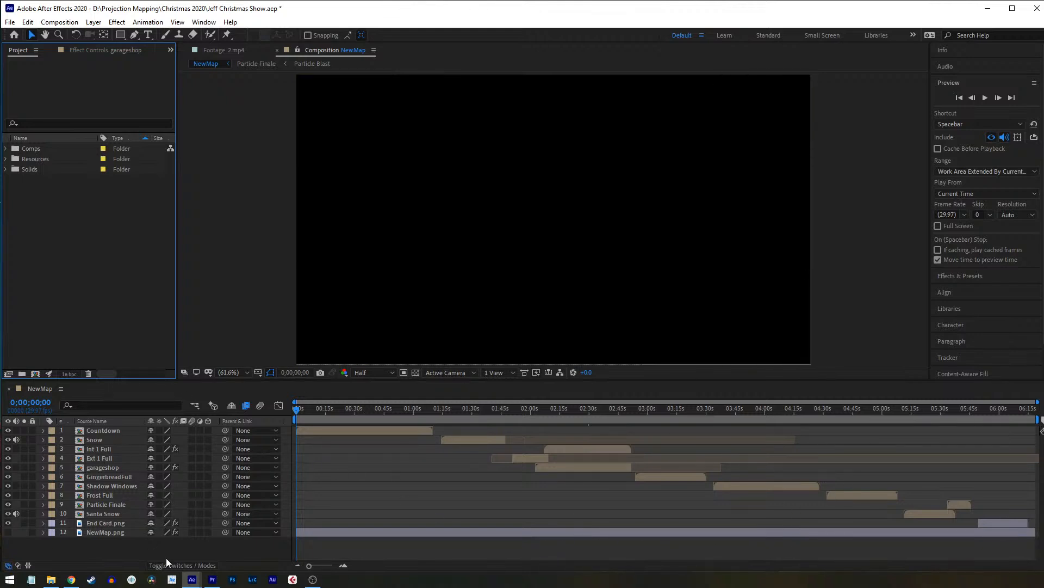
Step: Switch to the Halloween project Projection2.aep and examine the Main composition's full layer stack in an enlarged timeline, then restore the layout
mouse_move(198, 582)
left_click(234, 550)
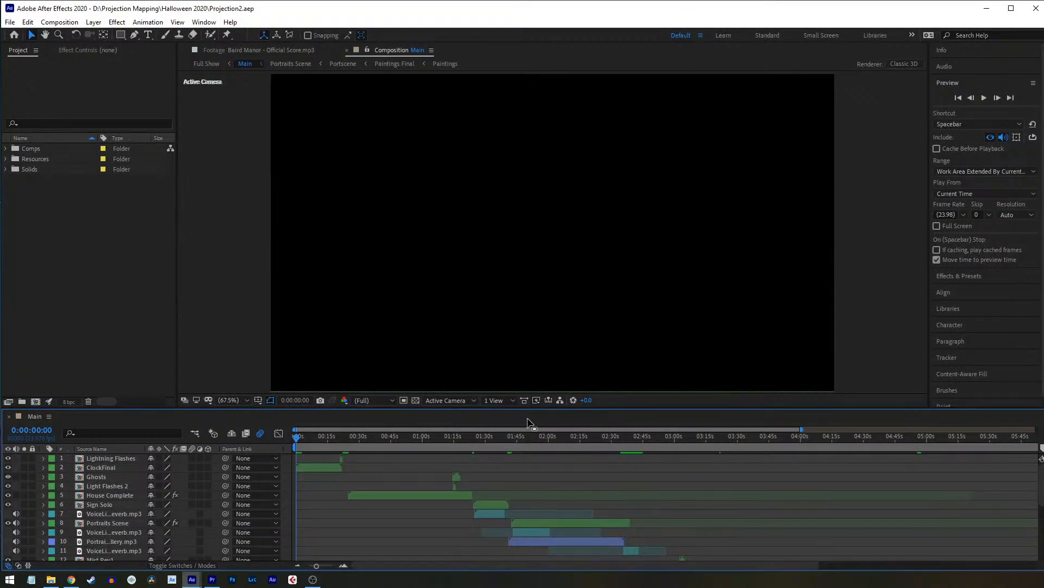
scroll(120, 505, "down", 5)
scroll(119, 504, "up", 5)
key("grave")
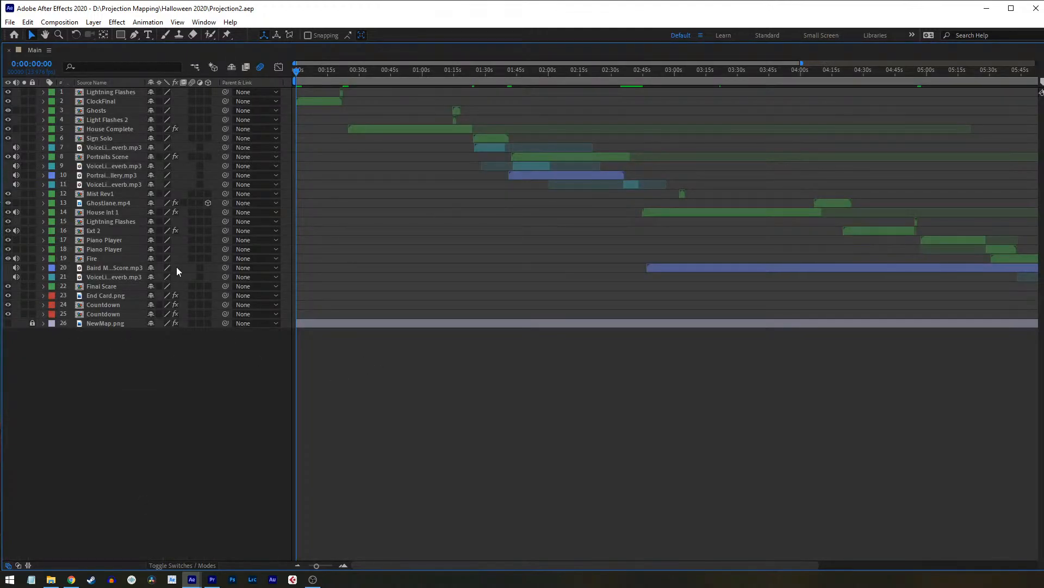
key("grave")
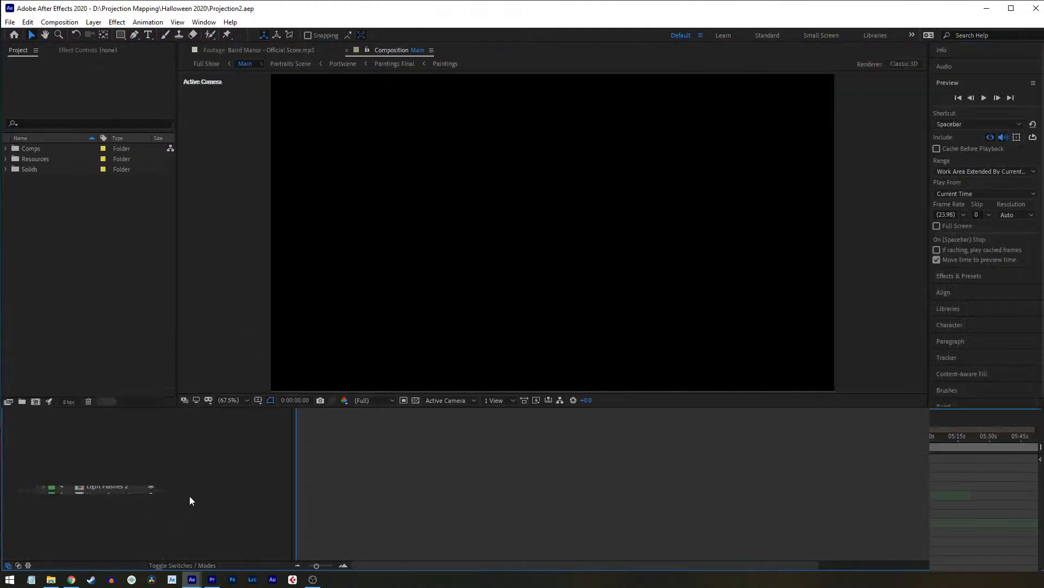
Step: Switch back to the Christmas show project and view the NewMap timeline enlarged, then restore the layout
mouse_move(193, 581)
left_click(127, 520)
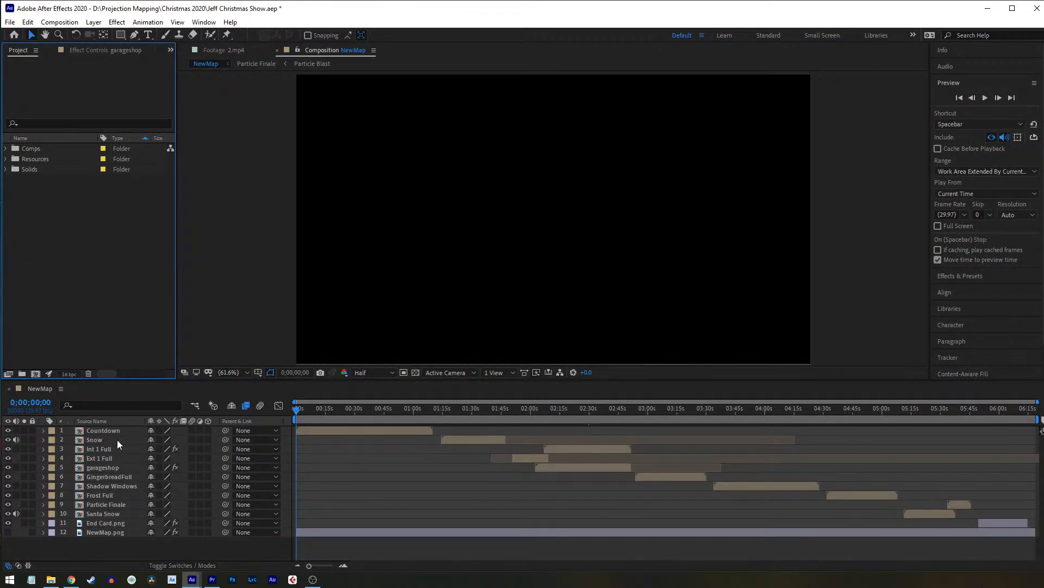
key("grave")
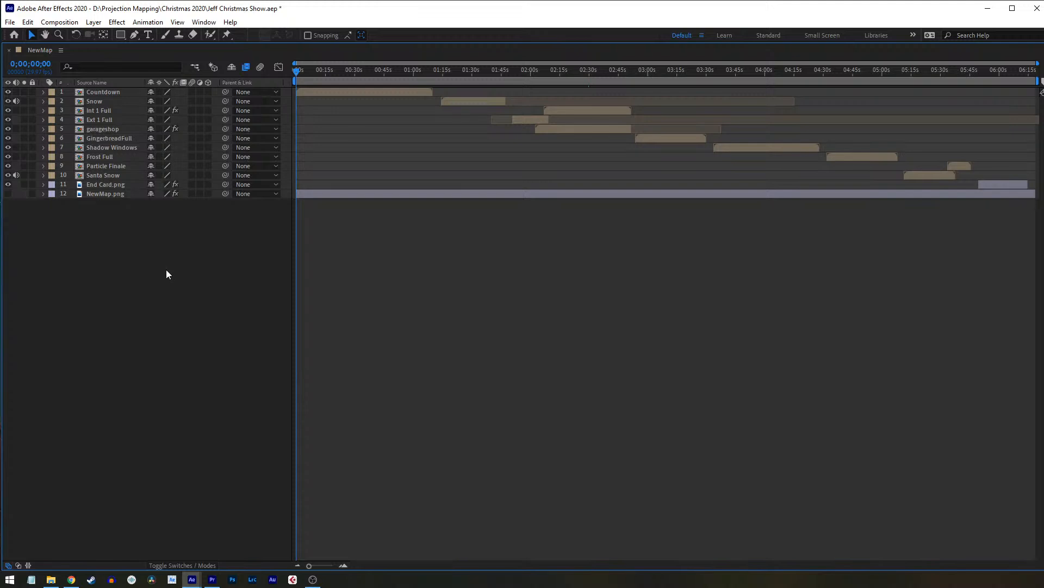
key("grave")
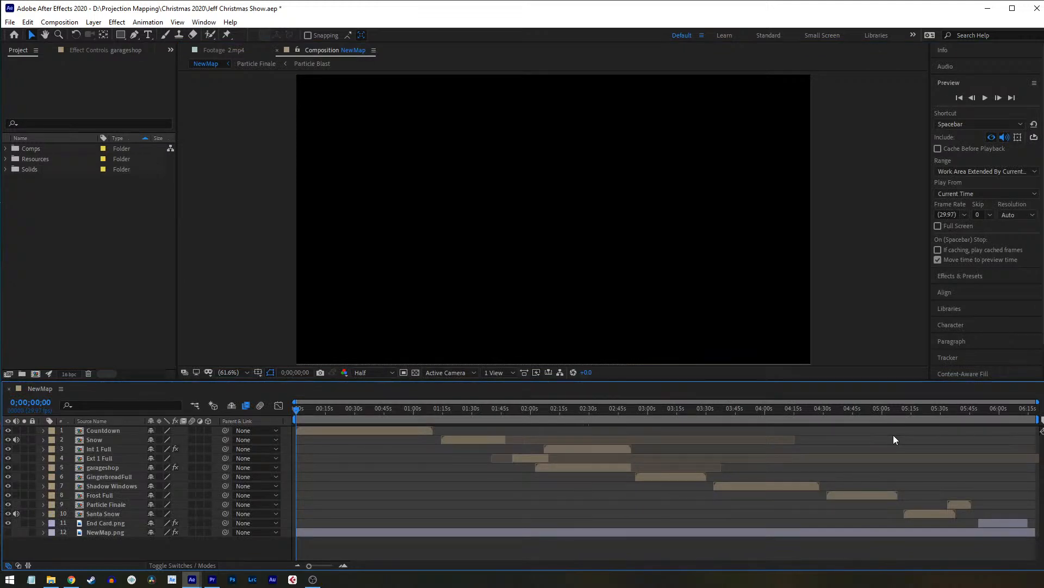
Step: Move the current time to 0;00;50;19 and toggle the NewMap.png house outline on and off over the countdown text
left_click_drag(317, 414, 395, 419)
left_click(7, 532)
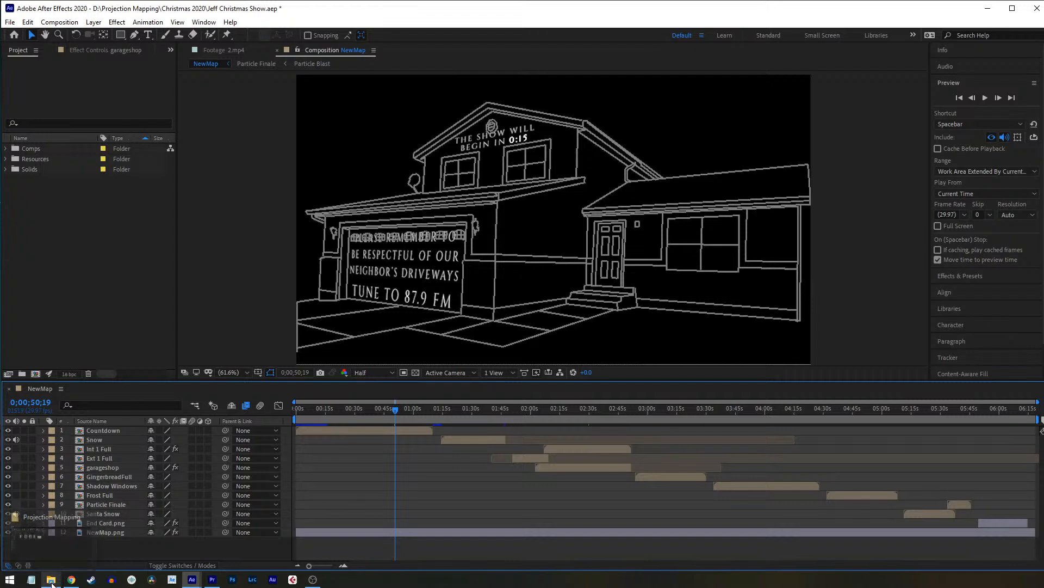
left_click(7, 532)
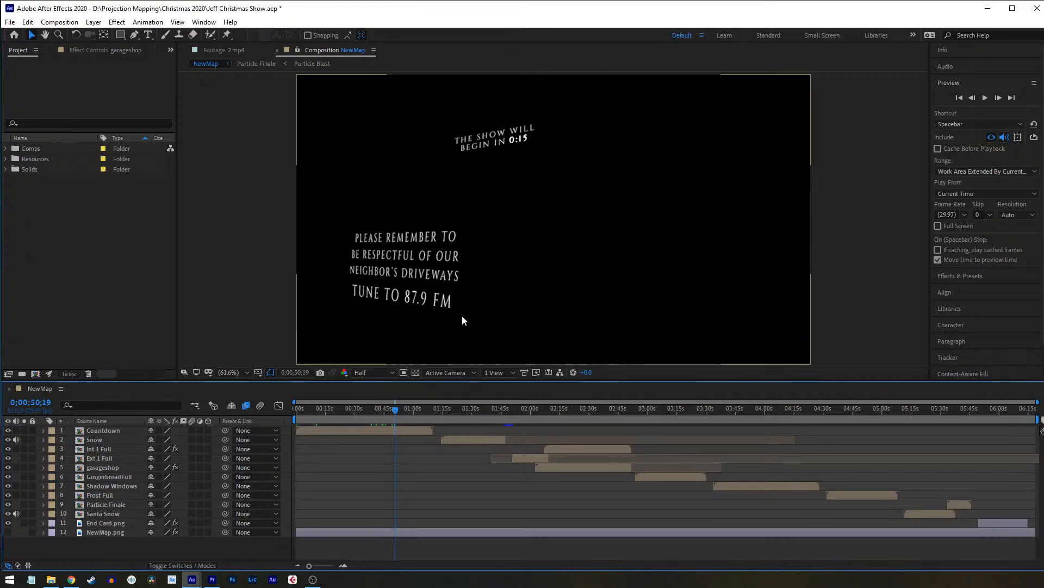
Step: Open the Countdown composition for a look and return to the NewMap composition
left_click(123, 430)
double_click(123, 430)
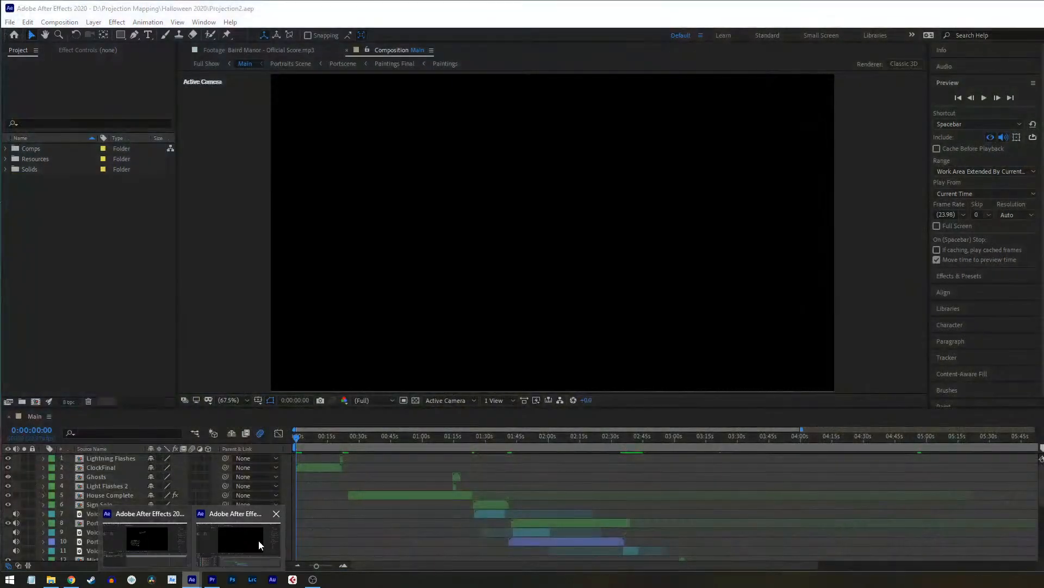
left_click(76, 388)
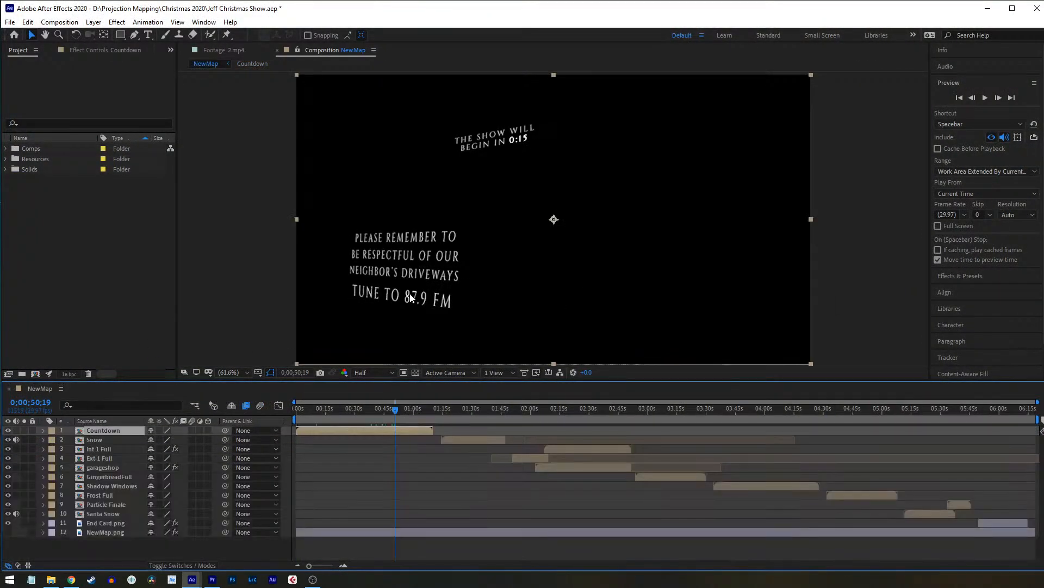
Step: Preview the show in NewMap by scrubbing to 0;01;58;26, and return to the snow scene at 0;01;33;08
left_click(475, 409)
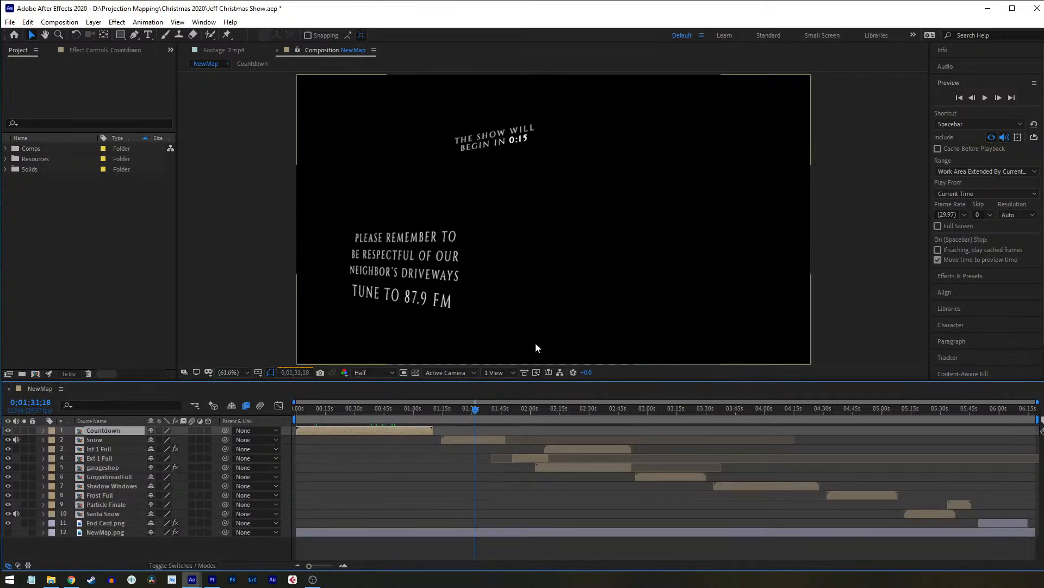
left_click_drag(494, 409, 527, 423)
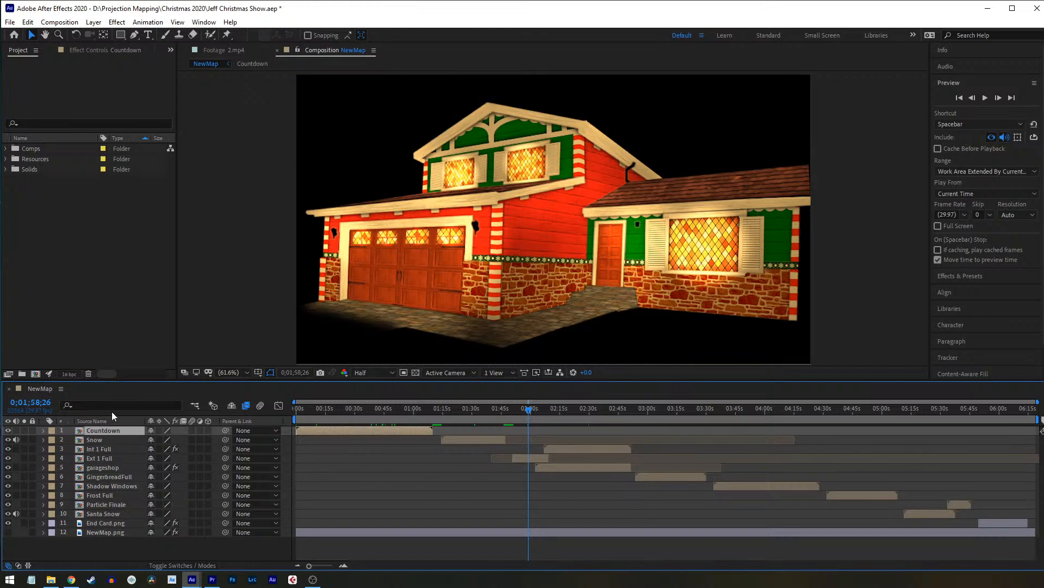
left_click(478, 409)
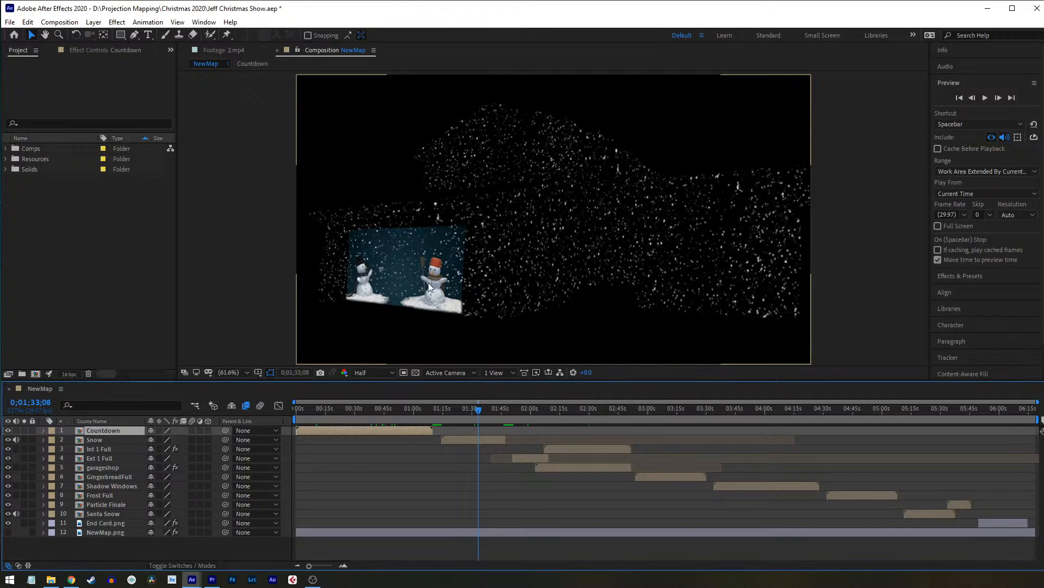
Step: Open the Snow composition, select the snowtop layer over the upper gable, and show the NewMap.png house outline
left_click(96, 439)
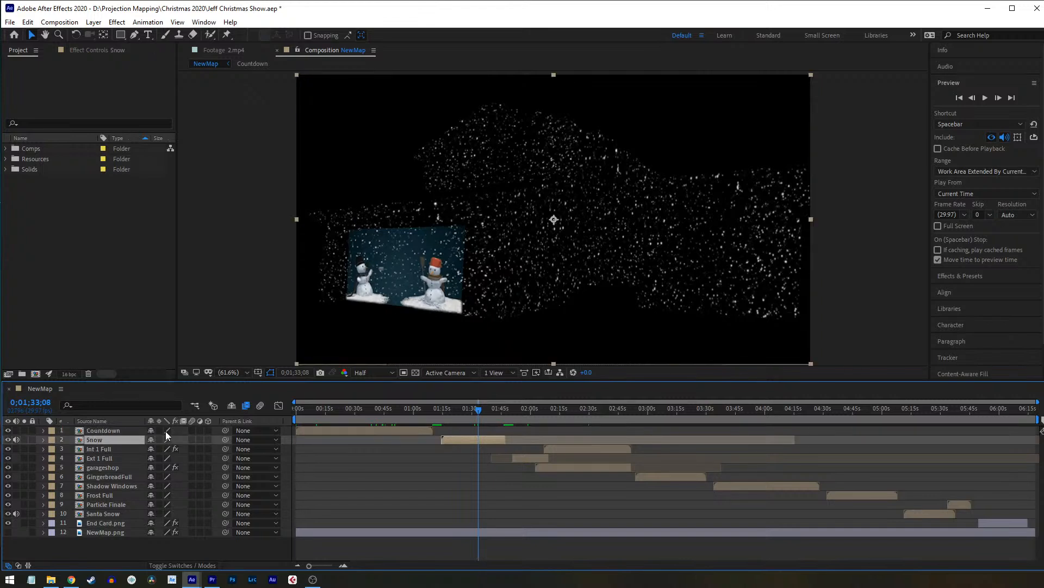
double_click(113, 439)
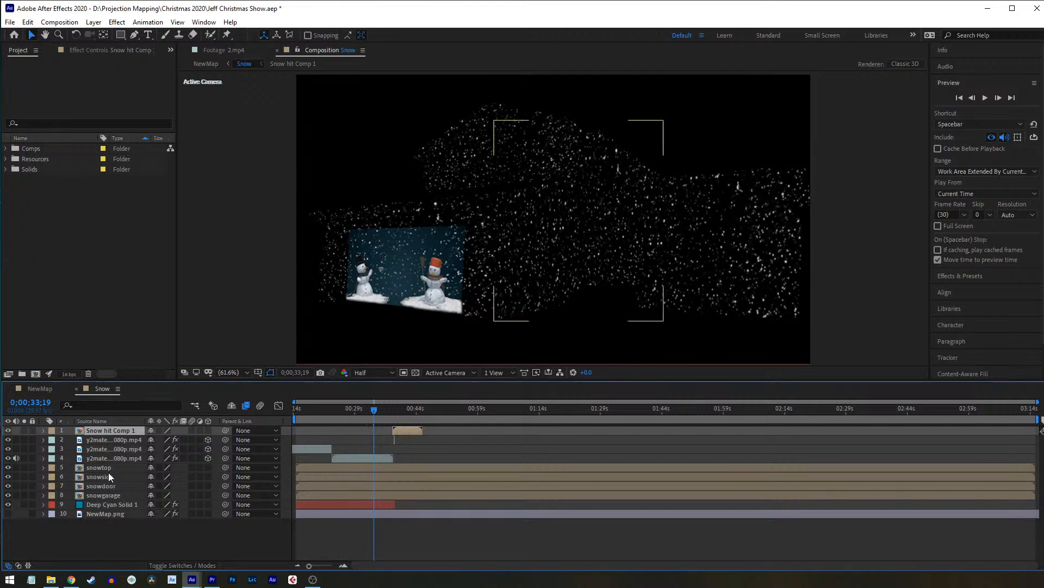
left_click(149, 530)
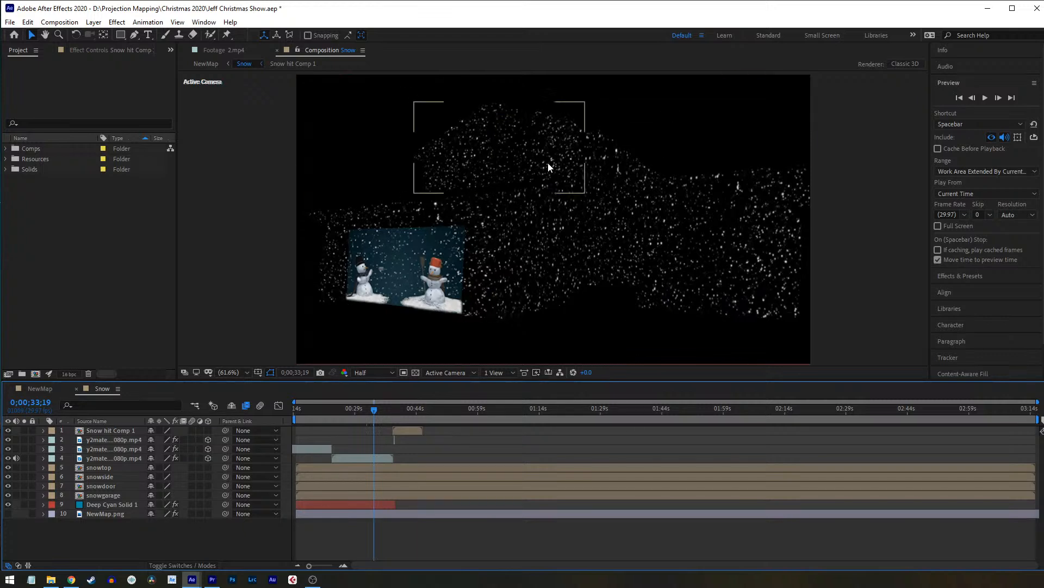
left_click(500, 140)
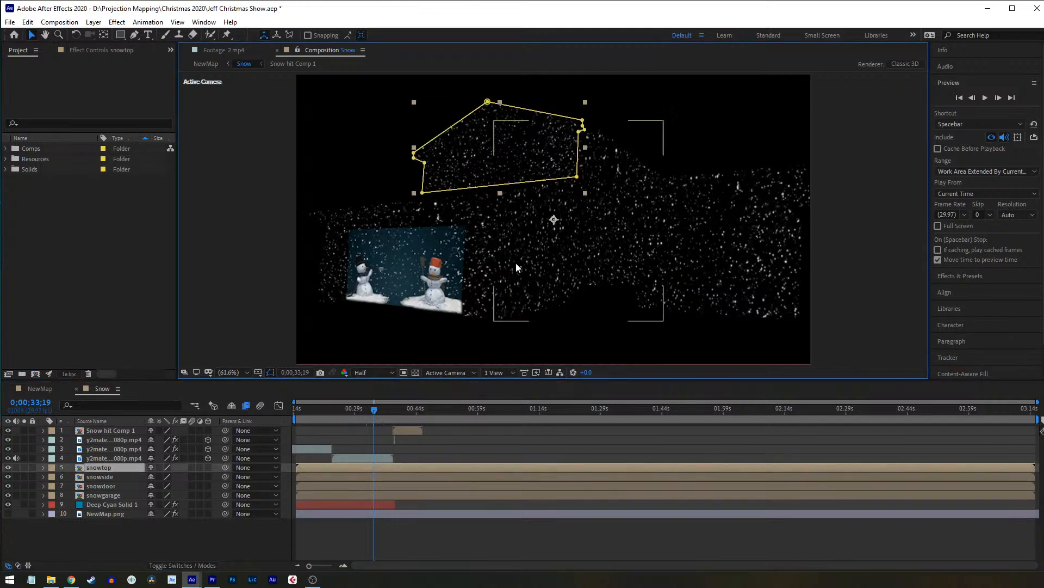
left_click(8, 513)
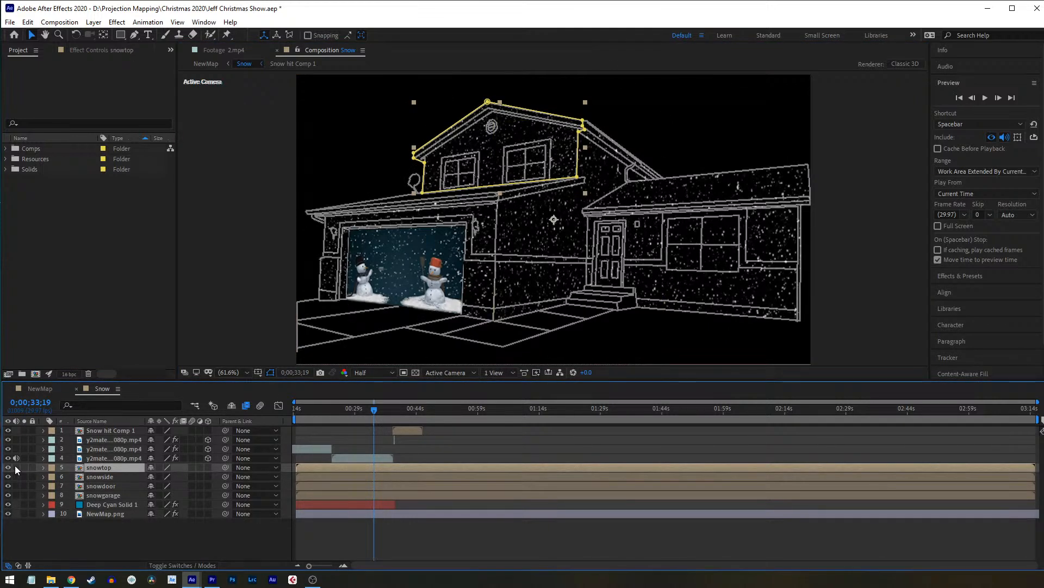
Step: Open the snowtop composition and inspect the CC Power Pin corners applied to its snowflake footage
double_click(113, 467)
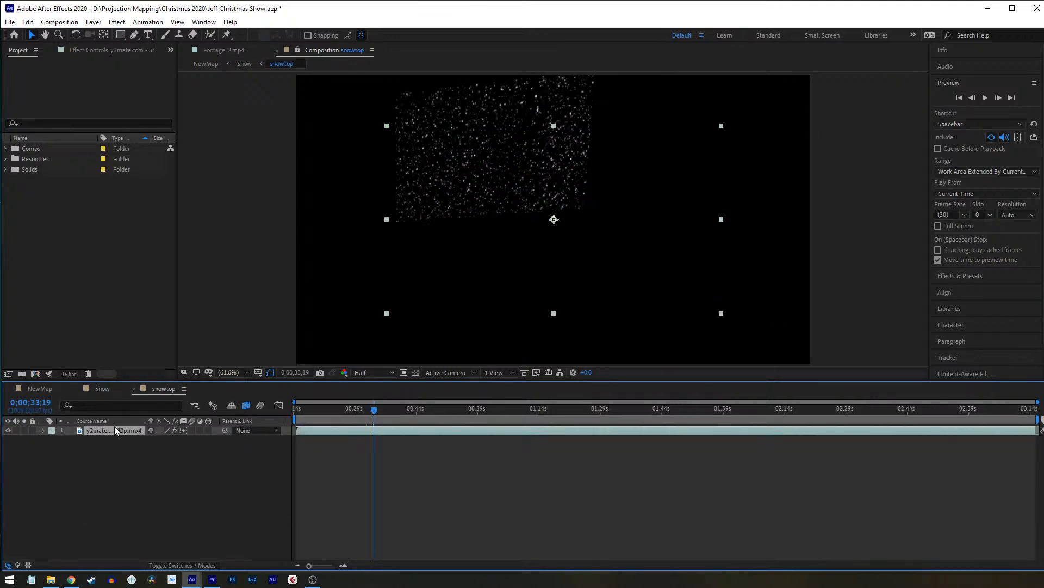
left_click(83, 55)
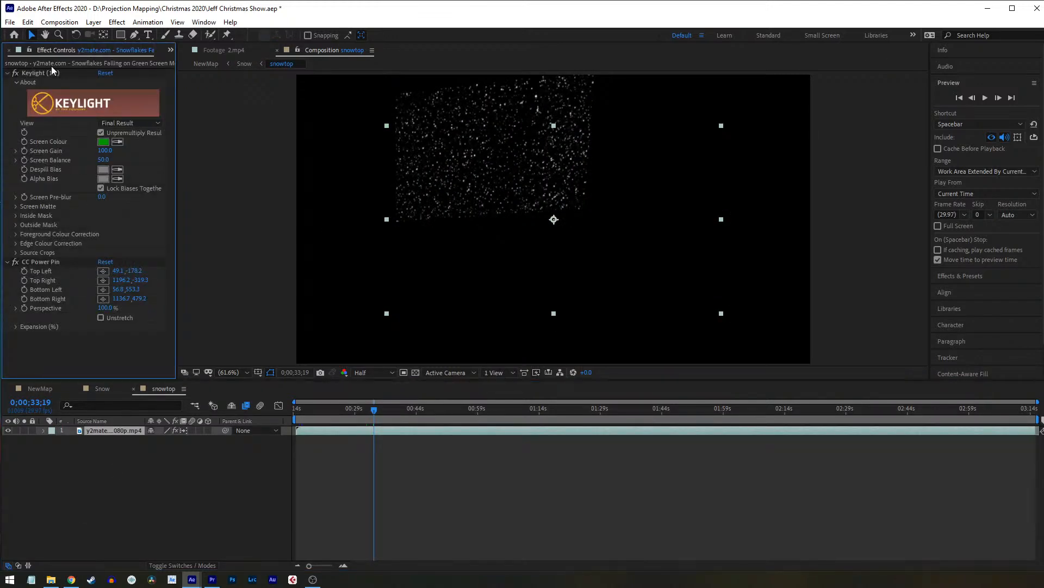
left_click(36, 262)
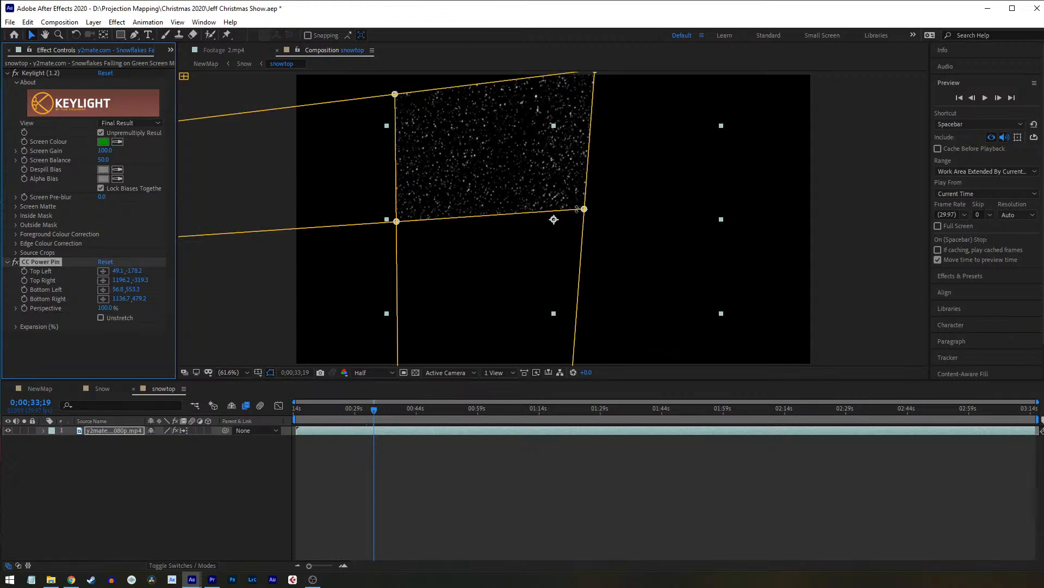
mouse_move(584, 209)
left_mouse_down()
mouse_move(661, 217)
mouse_move(650, 133)
mouse_move(659, 177)
mouse_move(573, 241)
mouse_move(437, 256)
mouse_move(416, 299)
mouse_move(502, 297)
mouse_move(597, 193)
mouse_move(594, 213)
mouse_move(584, 212)
left_mouse_up()
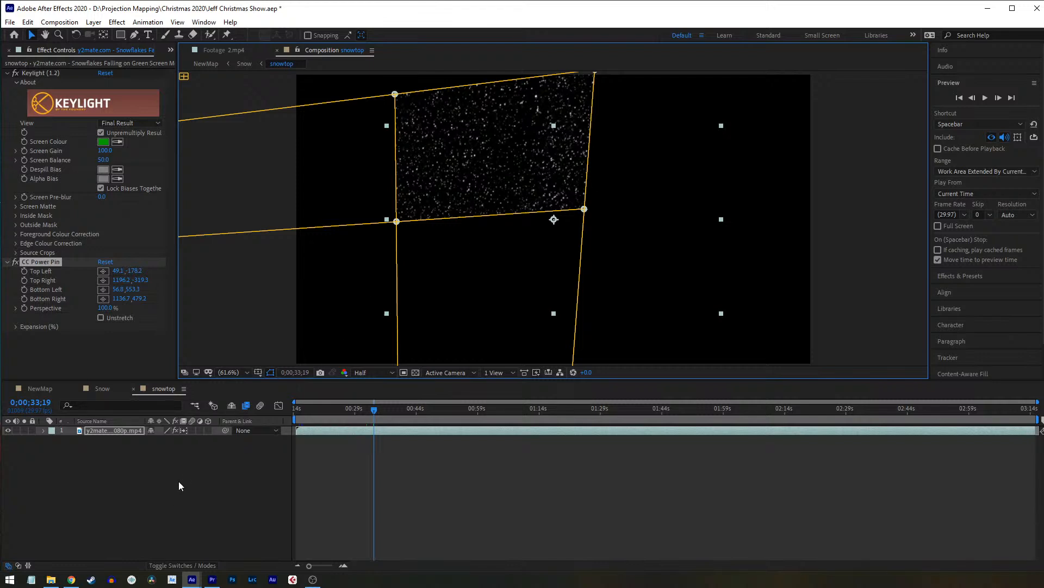
Step: Return to the Snow composition, reopen snowtop for comparison, and close the snowtop timeline
left_click(108, 390)
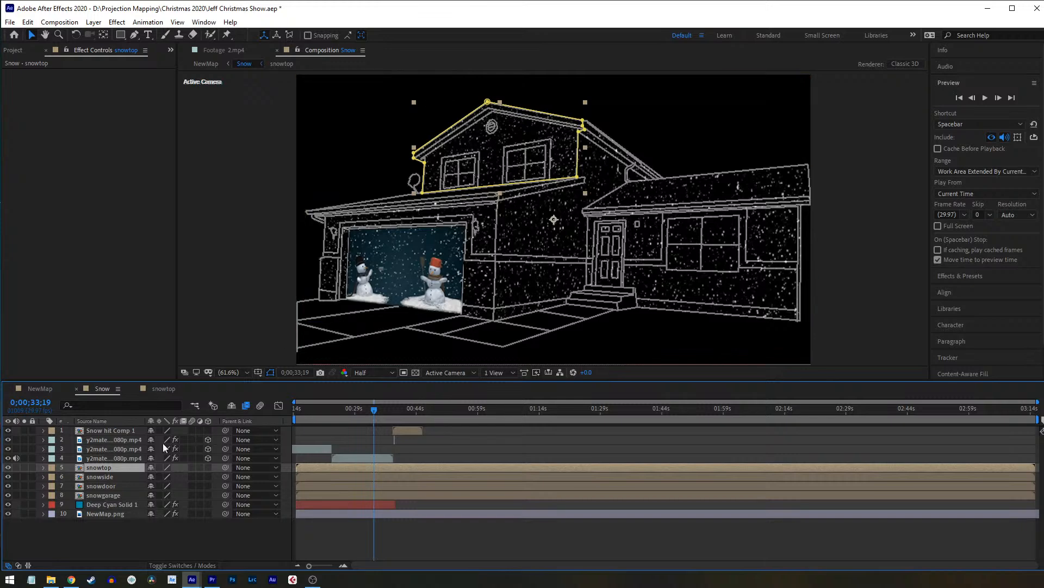
double_click(129, 468)
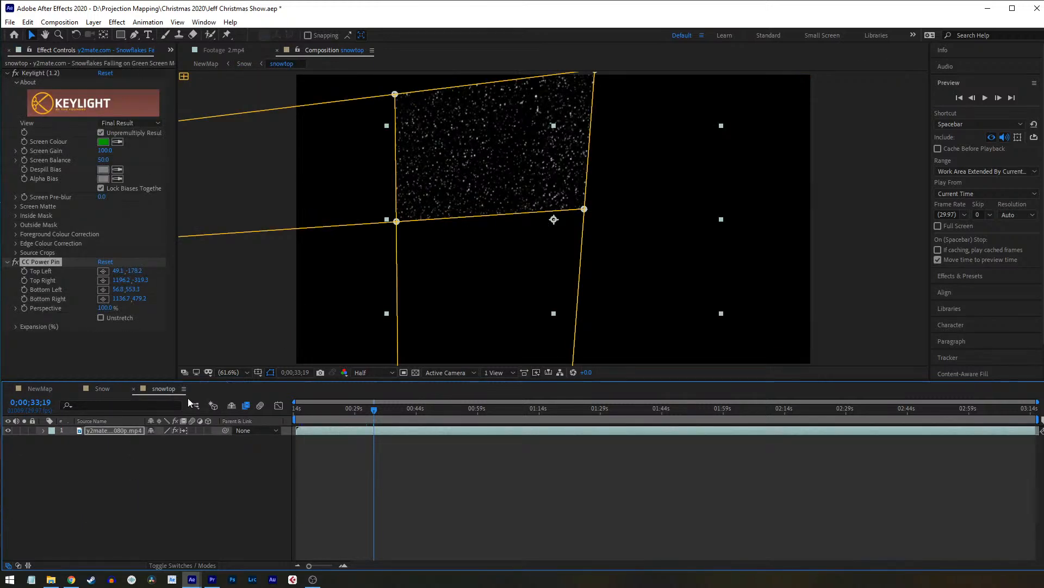
left_click(133, 388)
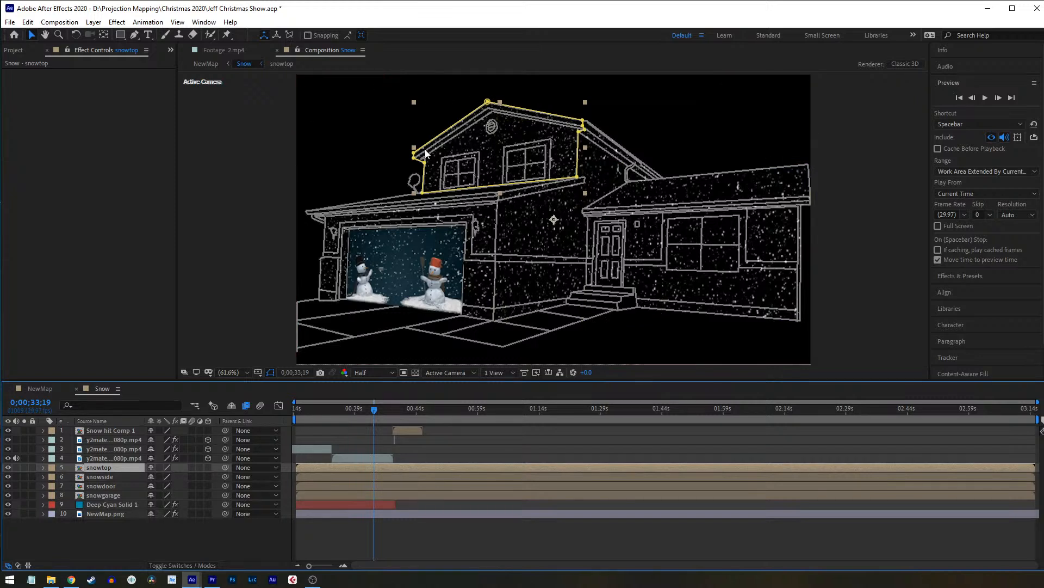
Step: Examine how the masks of the snowtop, snowside and snowdoor layers follow the house outline
scroll(513, 137, "up", 1)
left_click_drag(513, 142, 537, 241)
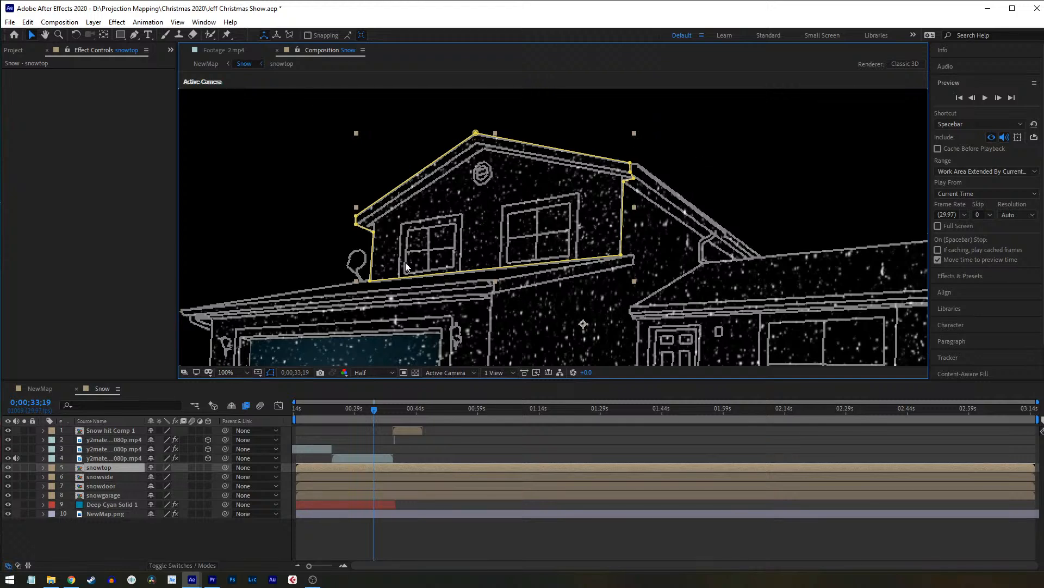
mouse_move(476, 133)
left_mouse_down()
mouse_move(505, 249)
mouse_move(439, 215)
mouse_move(594, 142)
mouse_move(309, 148)
mouse_move(343, 76)
mouse_move(545, 88)
mouse_move(339, 141)
mouse_move(486, 134)
mouse_move(476, 133)
left_mouse_up()
left_click(481, 180)
scroll(577, 254, "down", 2)
left_click(573, 282)
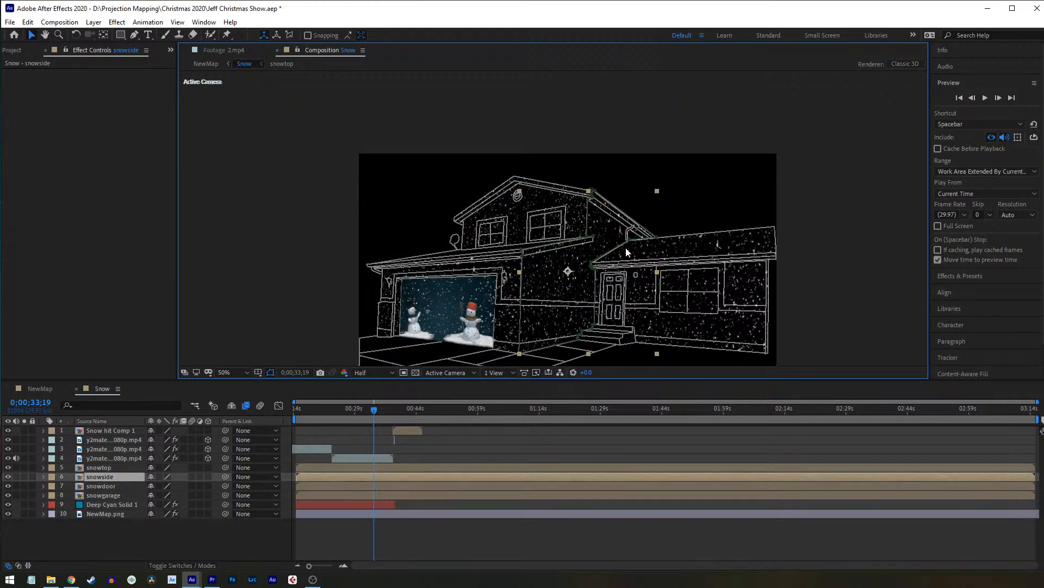
left_click(702, 251)
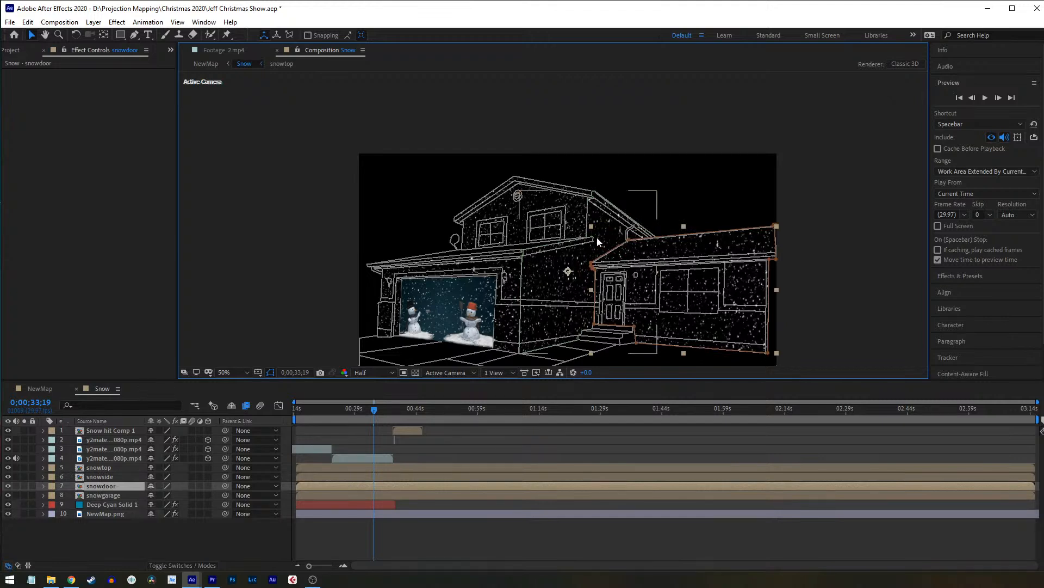
Step: Inspect the two greenscreen snowmen footage layers and the effects on Deep Cyan Solid 1 in the Snow composition
left_click(834, 248)
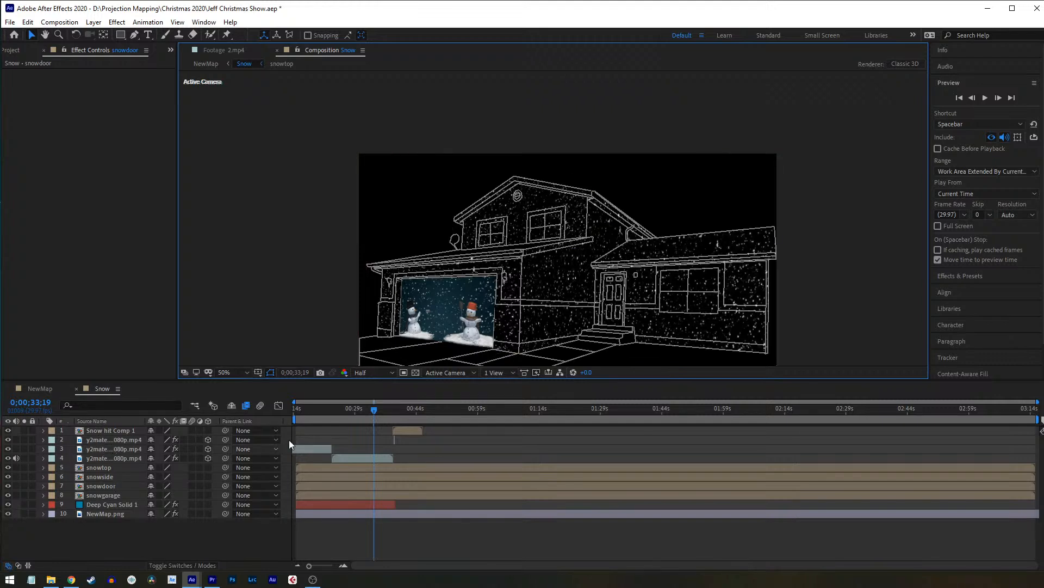
left_click(106, 451)
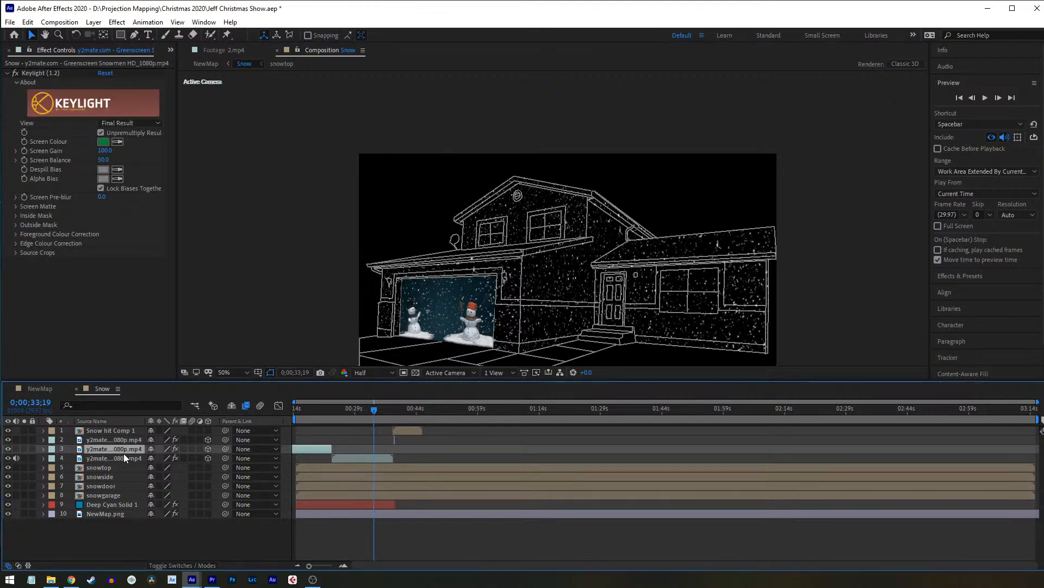
left_click(122, 459)
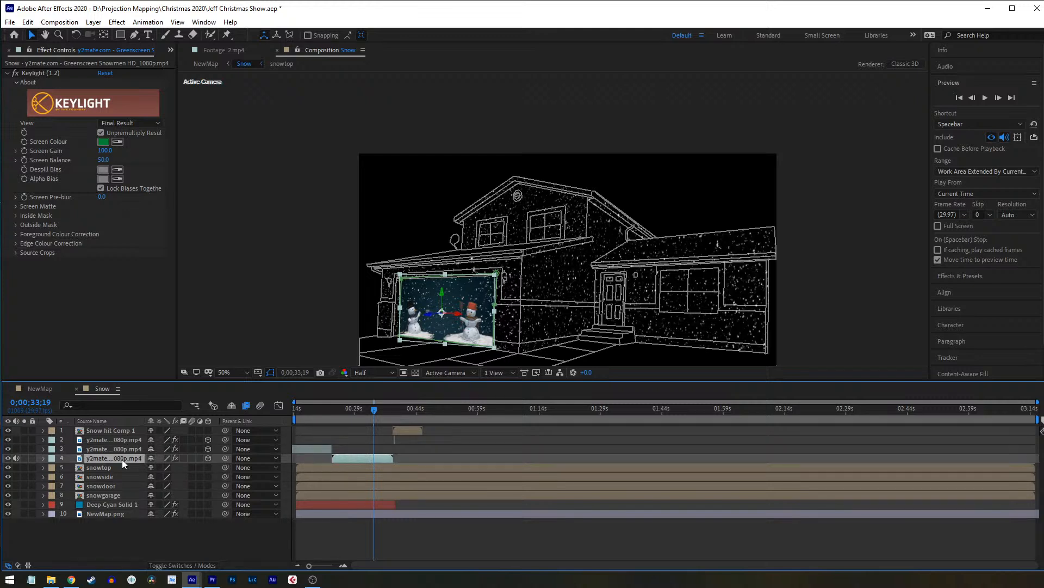
left_click(104, 505)
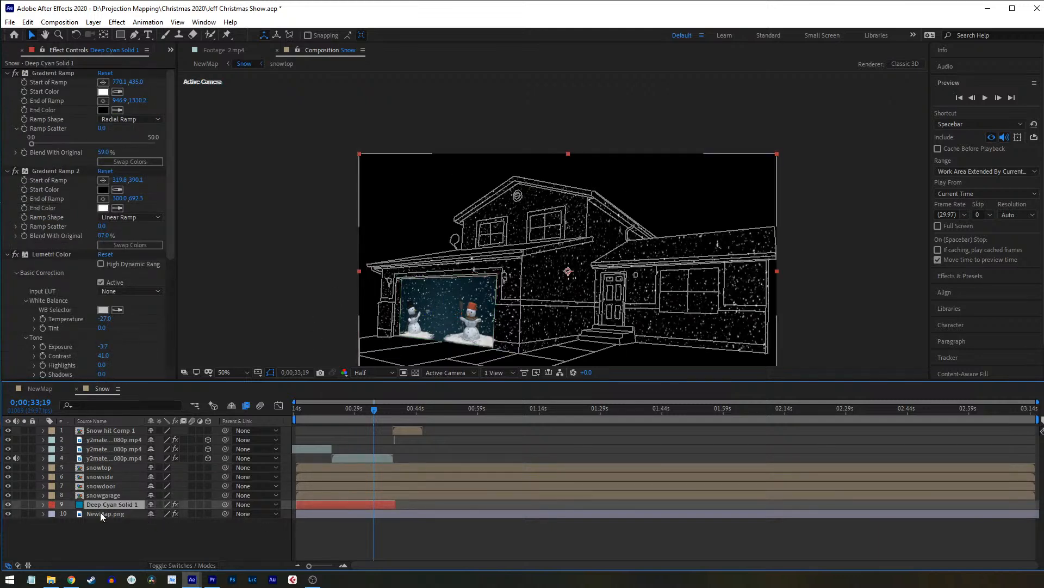
Step: Preview Snow hit Comp 1 at 0;00;41;07, hide the NewMap.png outline layer, and close the Snow timeline
left_click(107, 432)
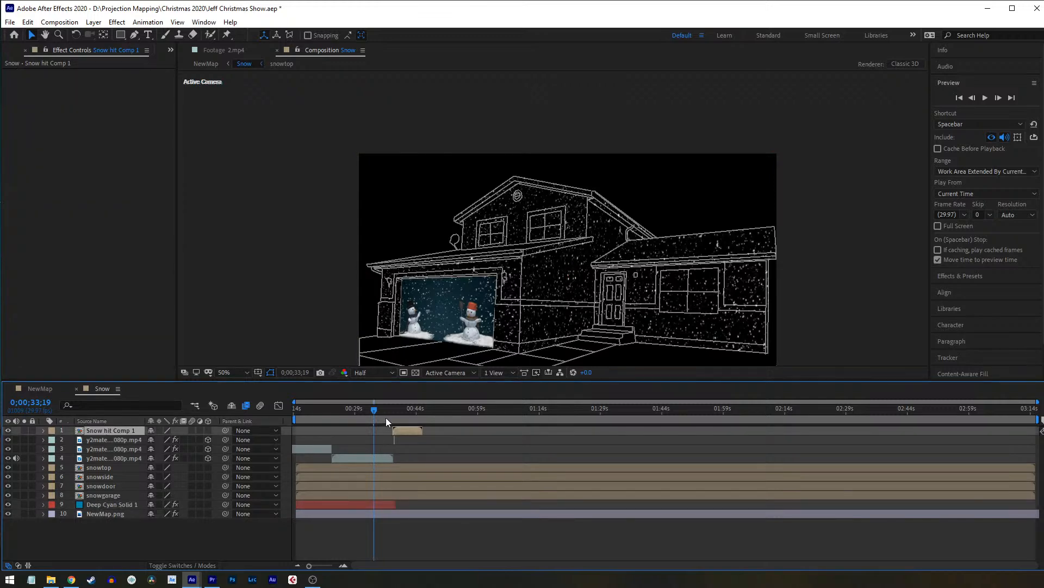
left_click_drag(406, 407, 392, 408)
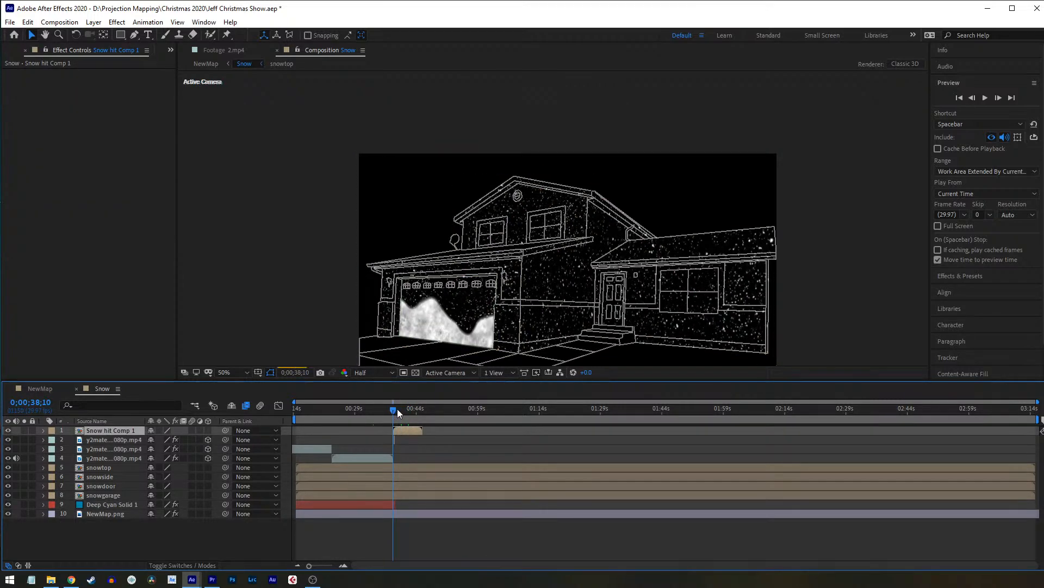
left_click(405, 410)
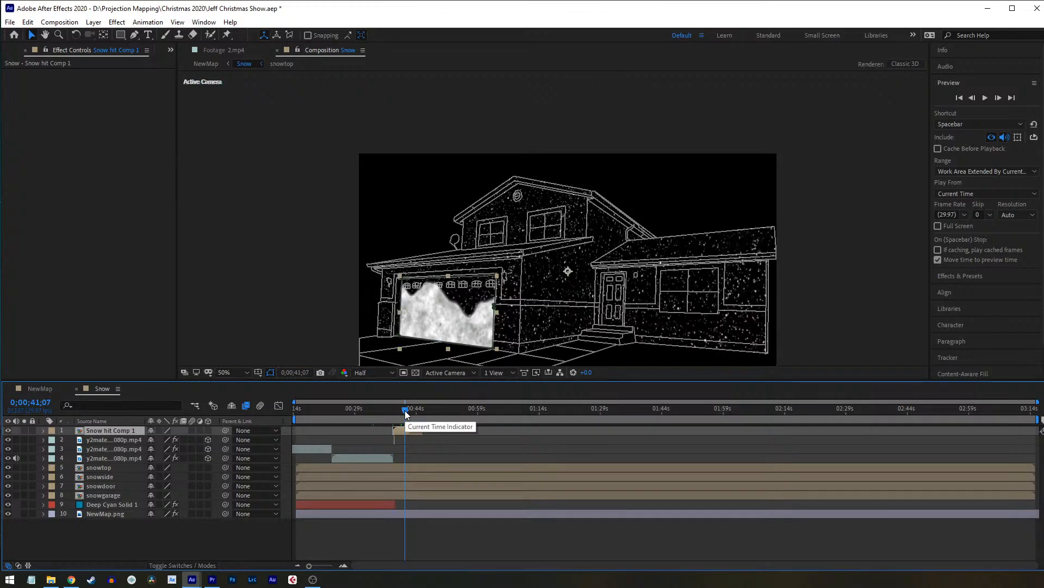
left_click(8, 513)
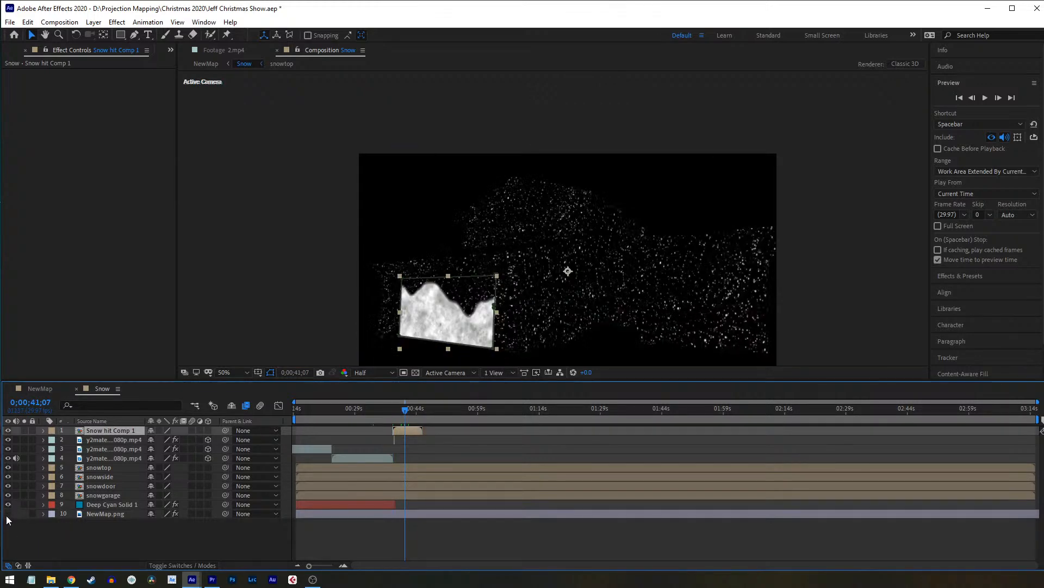
left_click(76, 389)
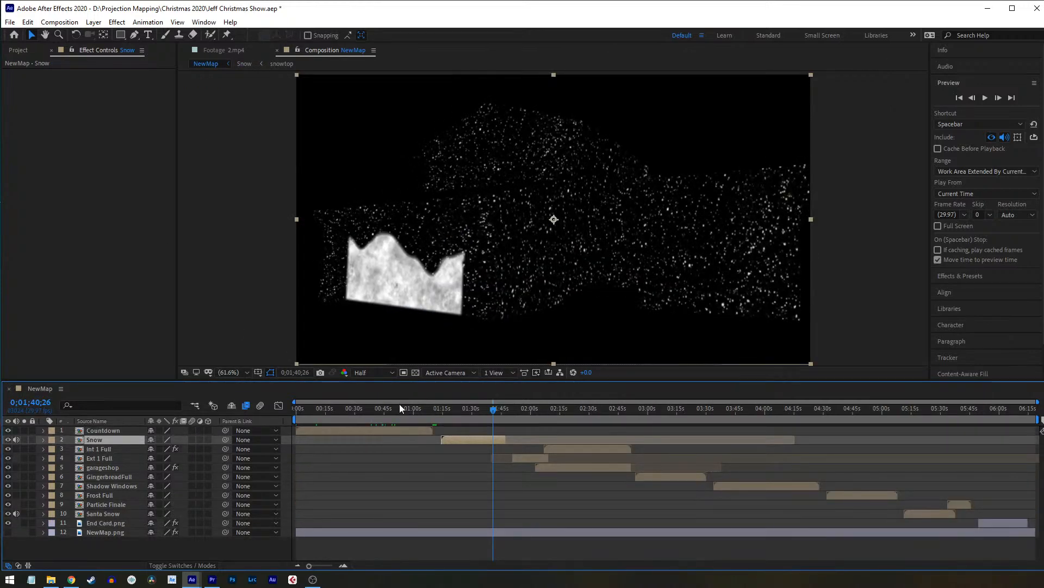
Step: Look briefly into garageshop and close it, then open Int 1 through Int 1 Full and view it at 0;02;26;03
double_click(107, 468)
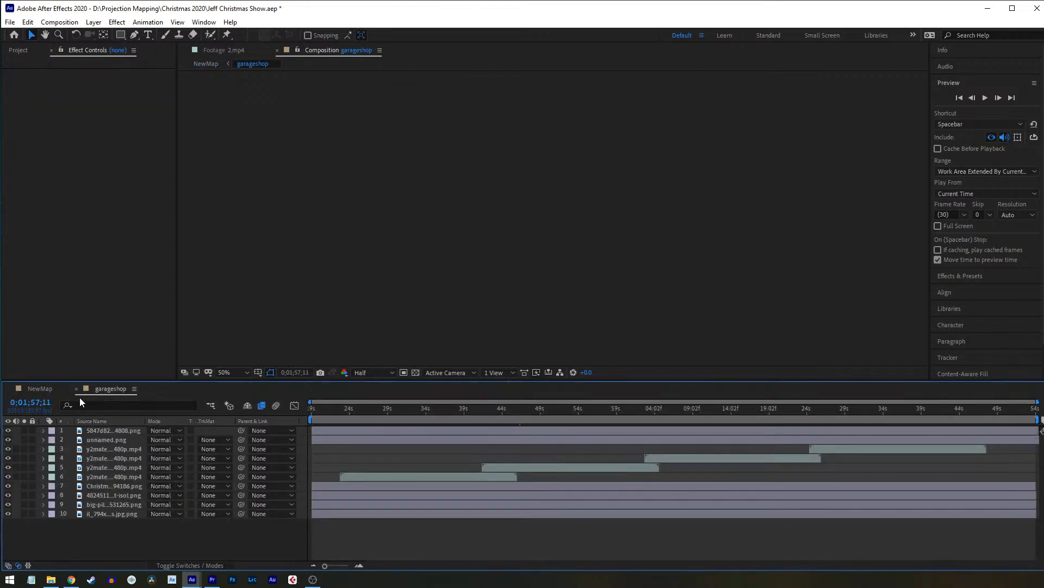
left_click(77, 389)
double_click(112, 448)
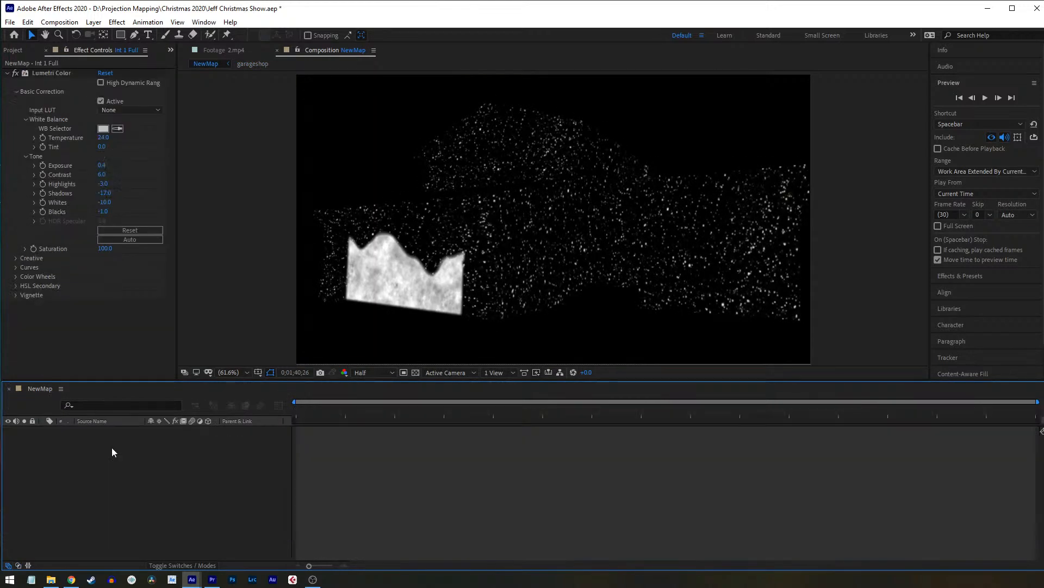
double_click(129, 478)
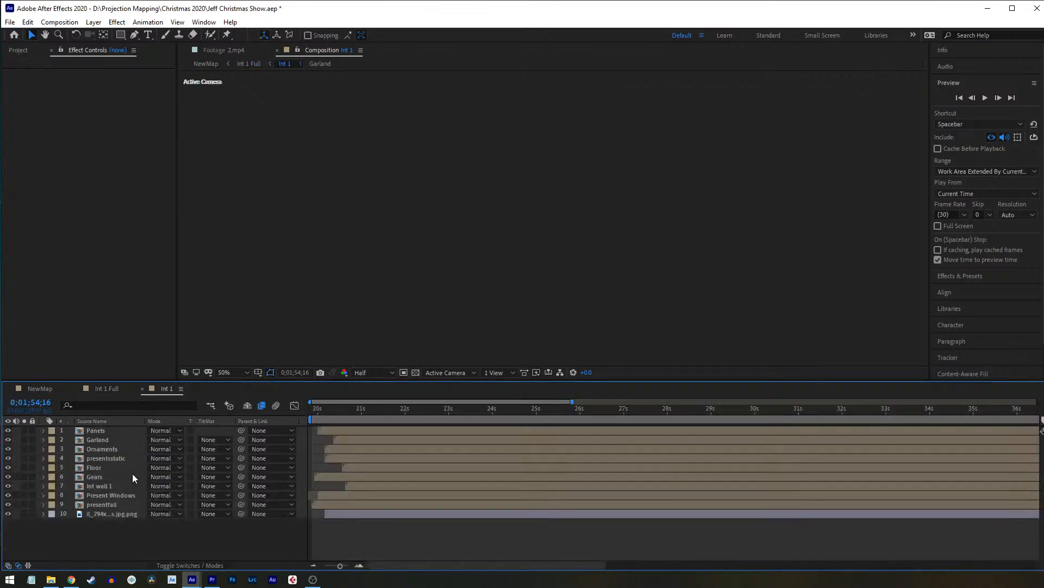
left_click(582, 408)
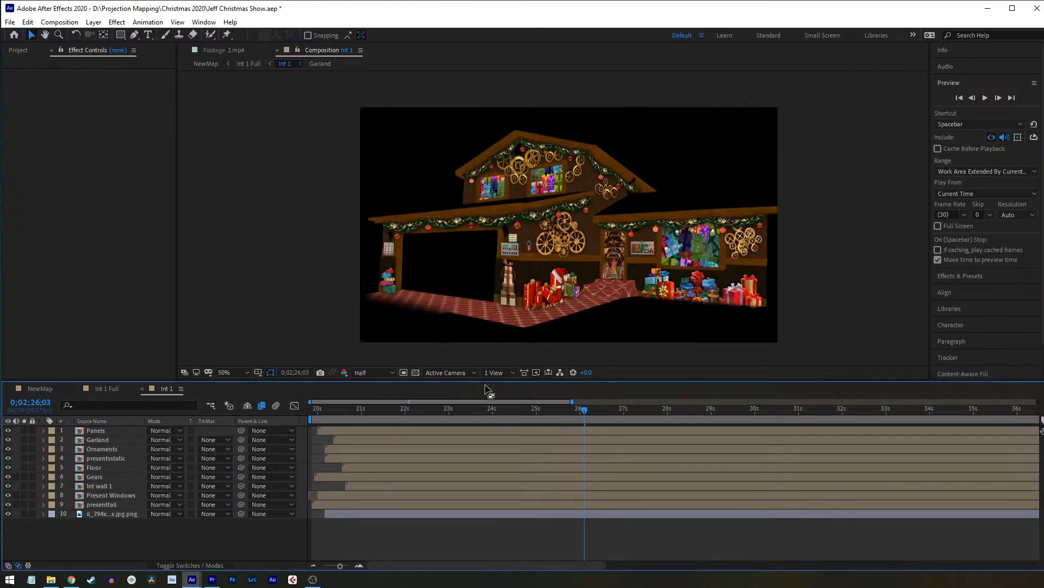
Step: Examine the workshop scene at 100%, toggling the Panels layer off and on, and fit the whole house in the viewer
key("period")
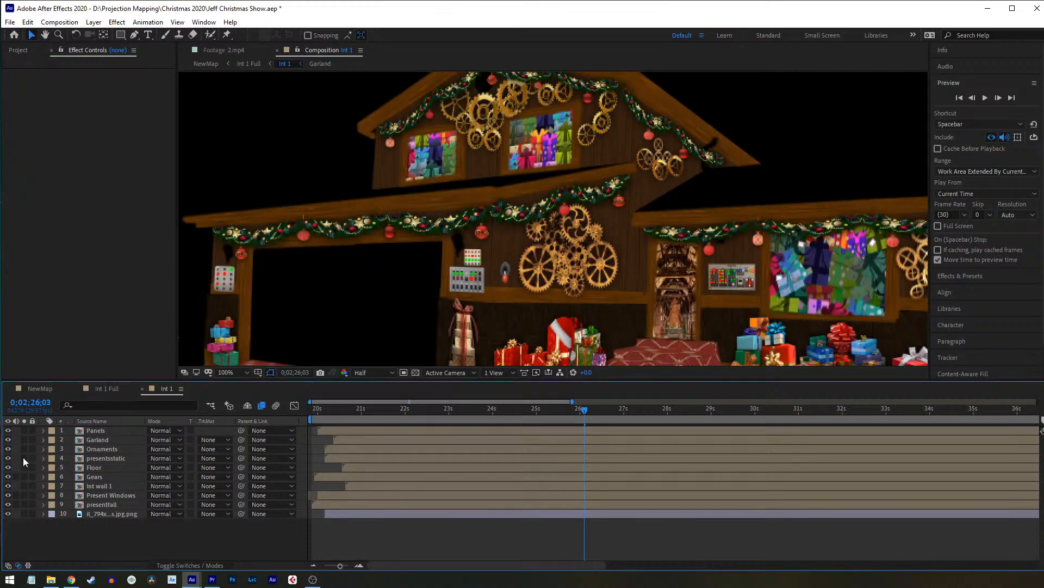
left_click(8, 430)
left_click(7, 431)
left_click(220, 372)
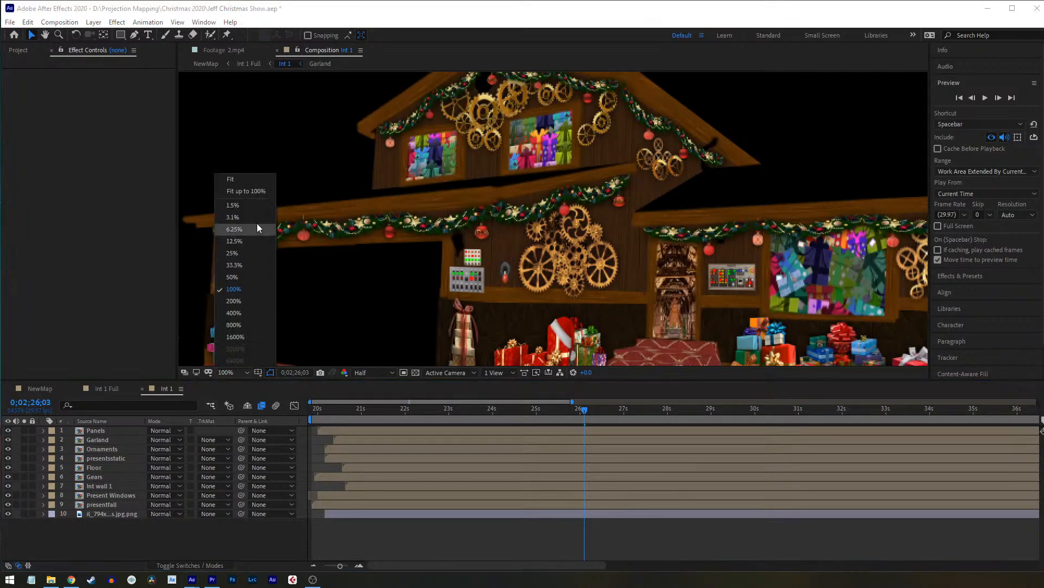
left_click(260, 194)
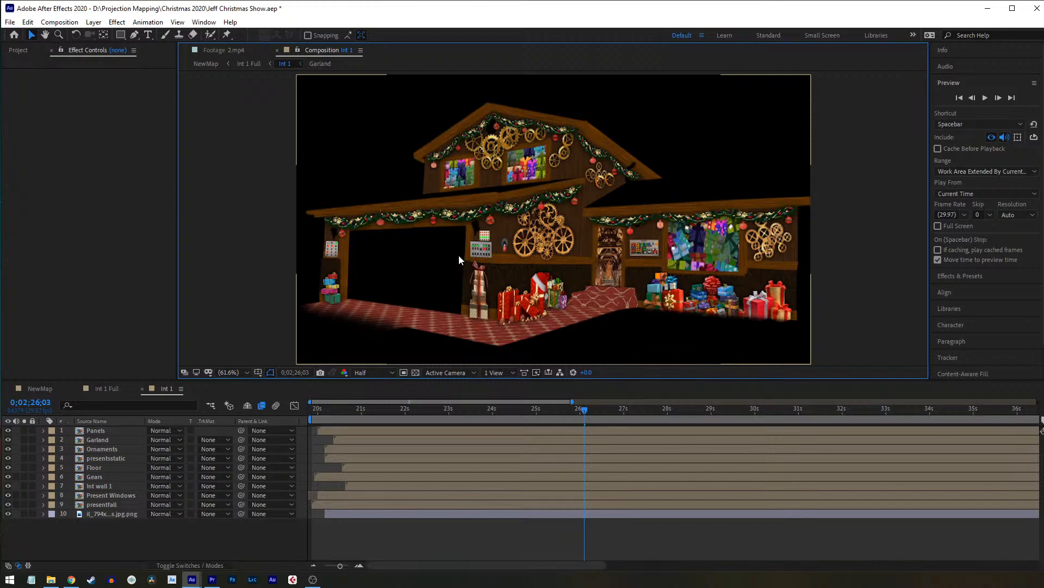
Step: Close the Int 1 and Int 1 Full timelines and move the NewMap playhead to 0;01;34;03, over the Snow layer
left_click(142, 389)
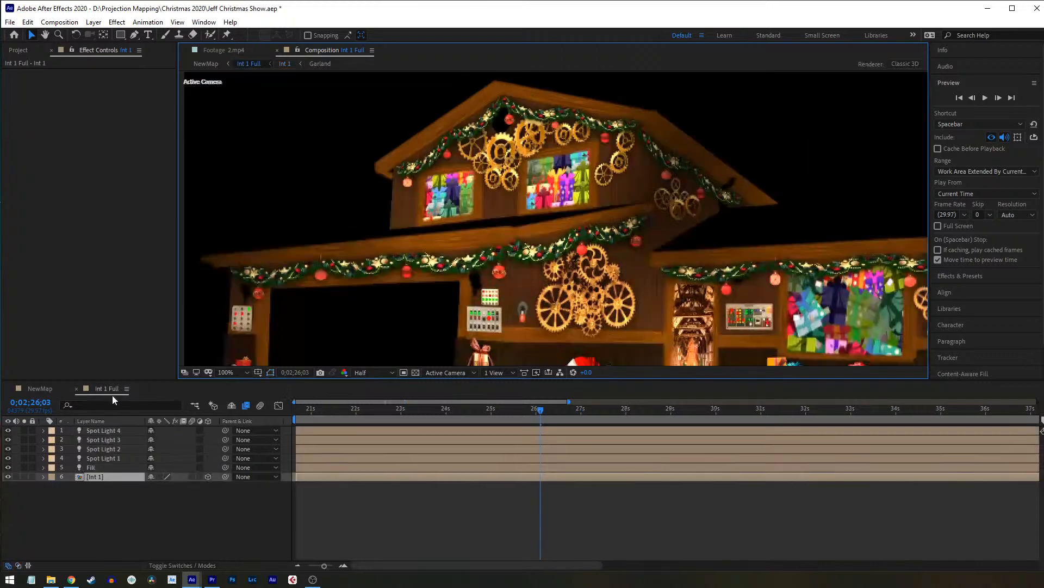
left_click(77, 388)
left_click_drag(554, 409, 480, 410)
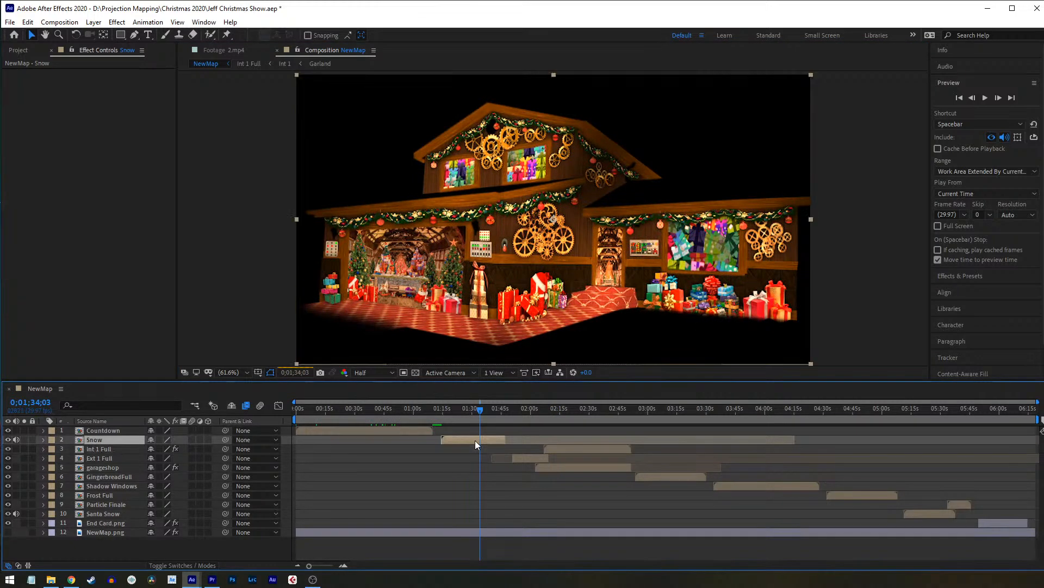
Step: Open the Snow composition for a brief look, return to NewMap, and open Ext 1 Full to view the exterior scene
double_click(476, 441)
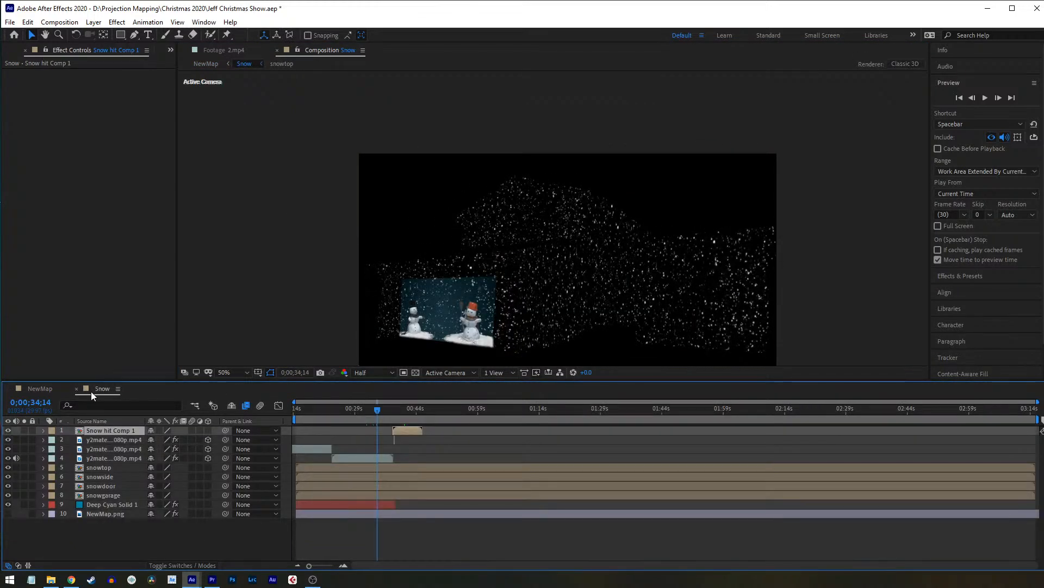
left_click(69, 390)
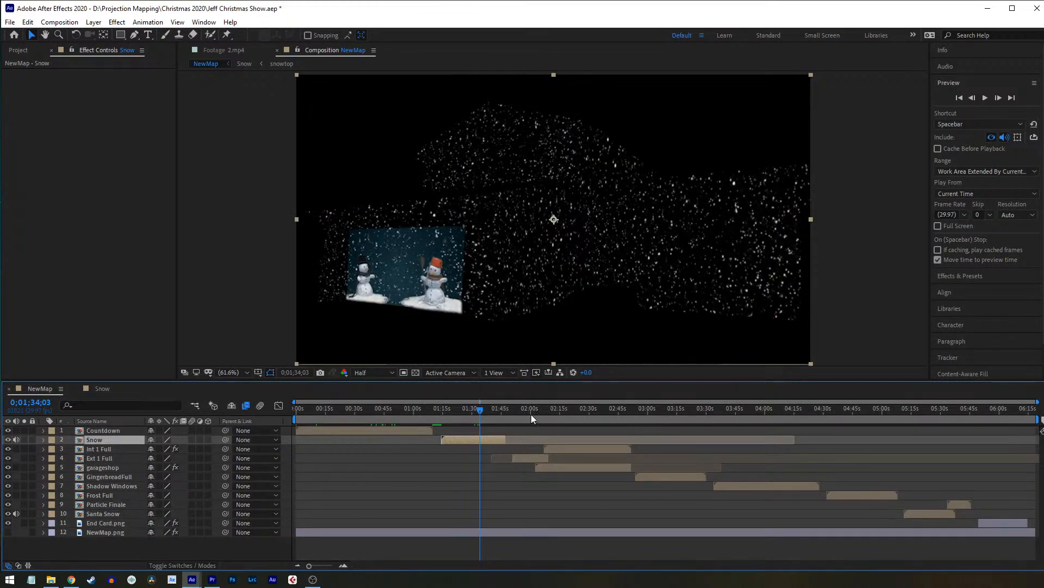
double_click(525, 458)
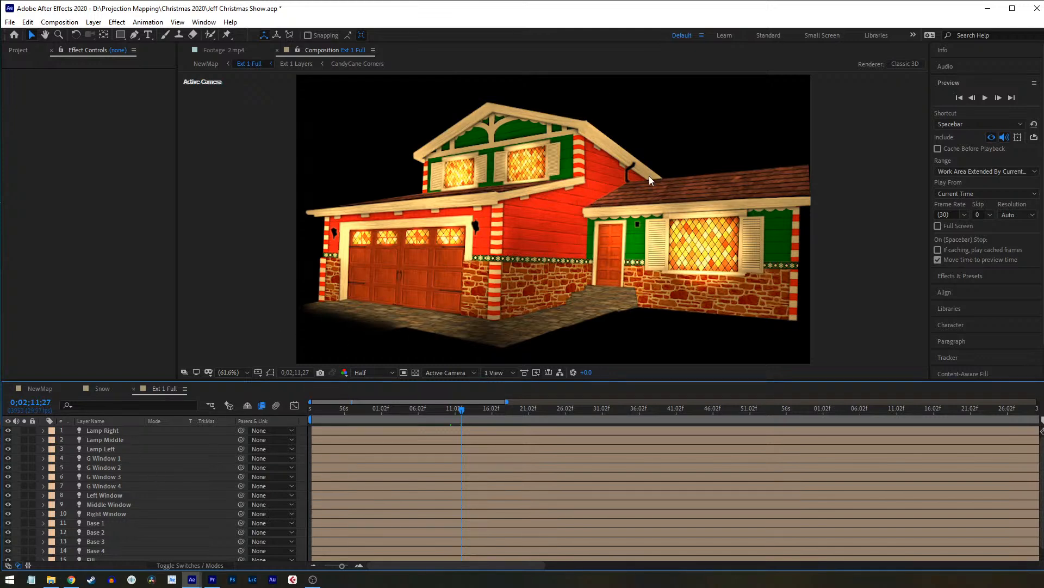
Step: Switch to File Explorer, browse the Resources folder in Christmas 2020, and view the white brick texture image before closing it
left_click(57, 580)
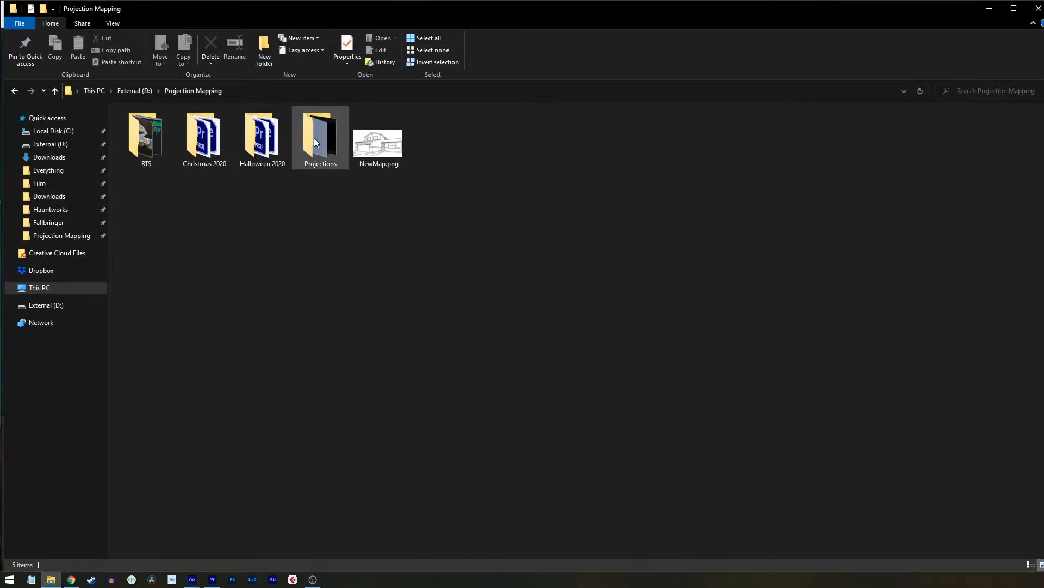
double_click(205, 137)
double_click(395, 119)
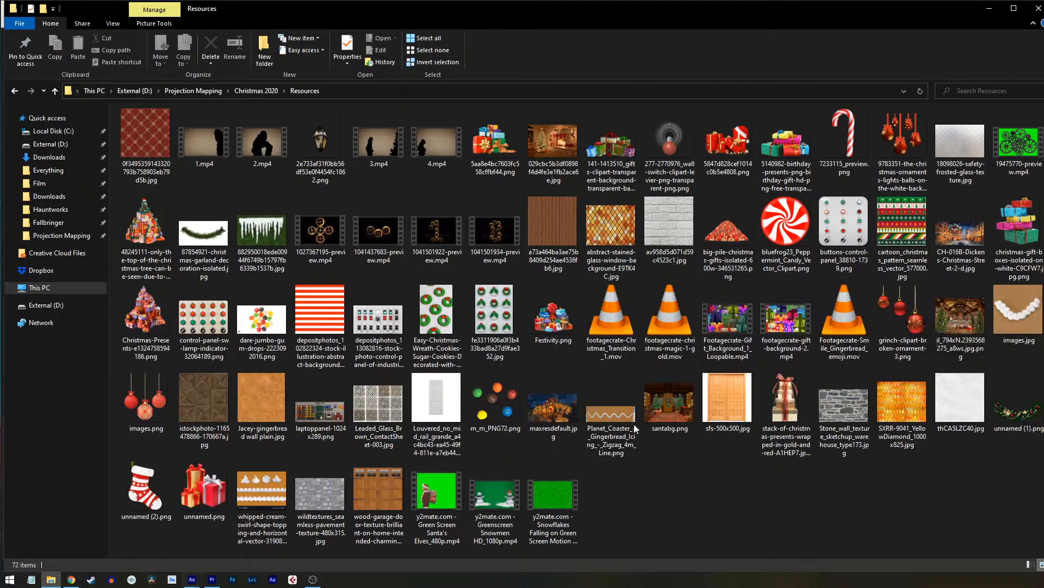
double_click(668, 228)
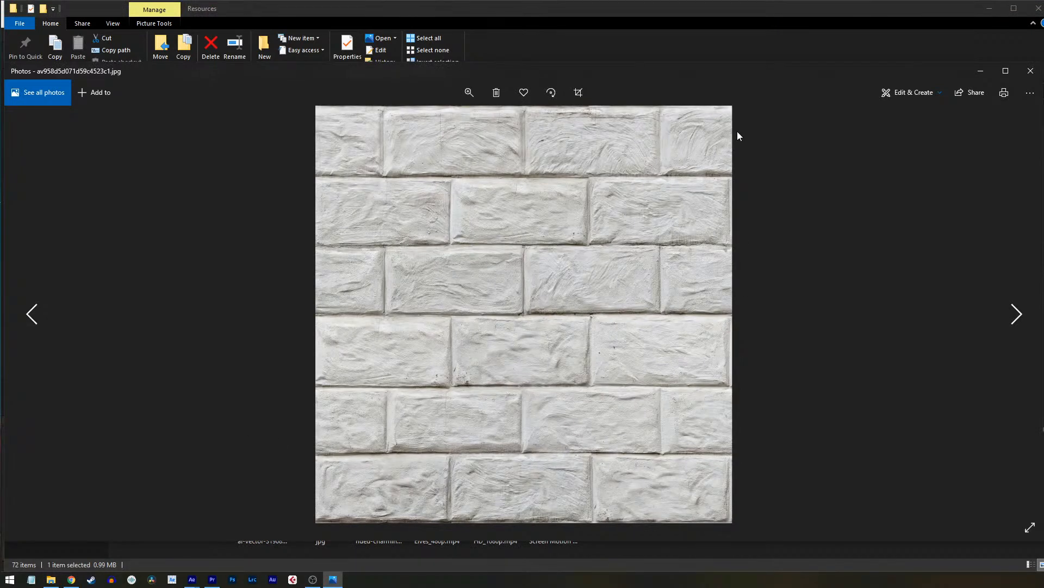
left_click(1031, 70)
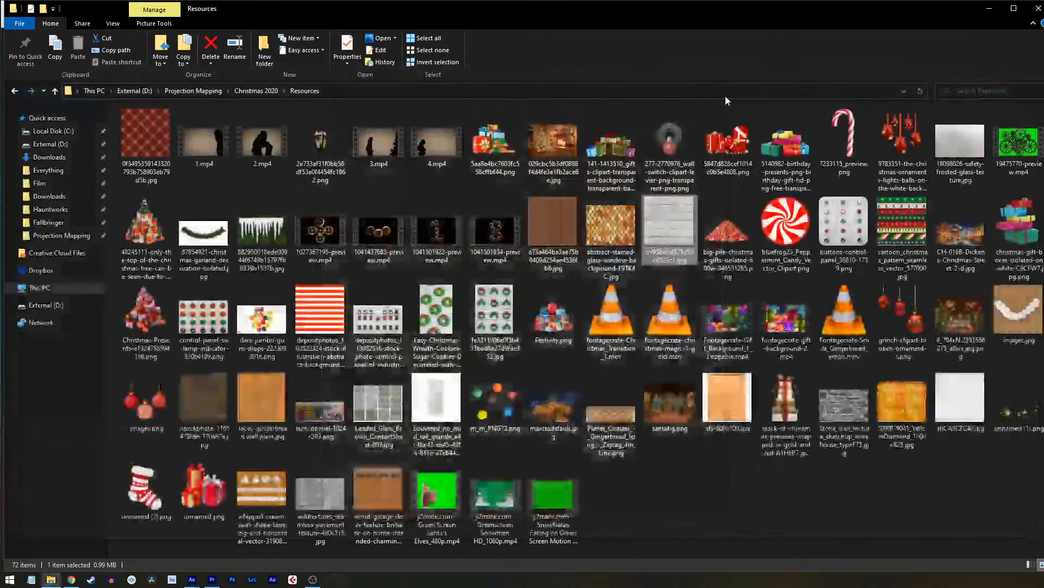
Step: Open the Scene Construction folder inside BTS and view the construction images 1.PNG and 2.PNG
left_click(199, 91)
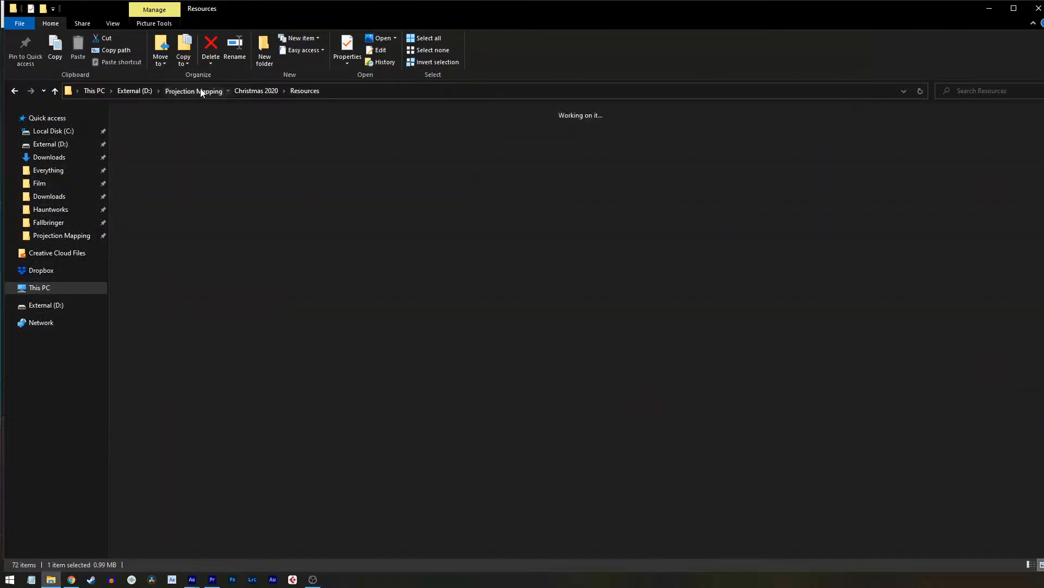
double_click(159, 148)
left_click(333, 146)
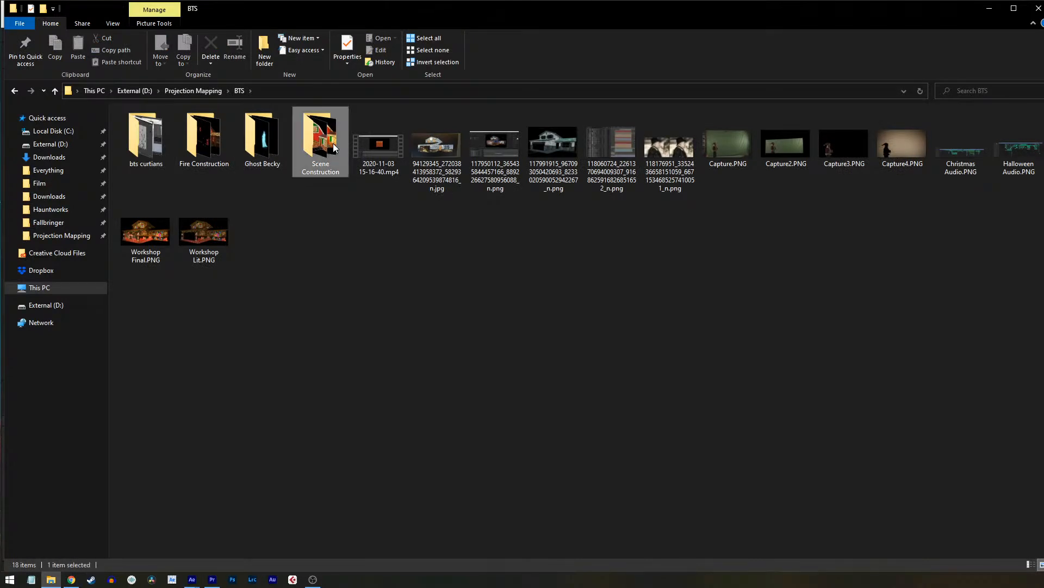
double_click(333, 147)
double_click(152, 152)
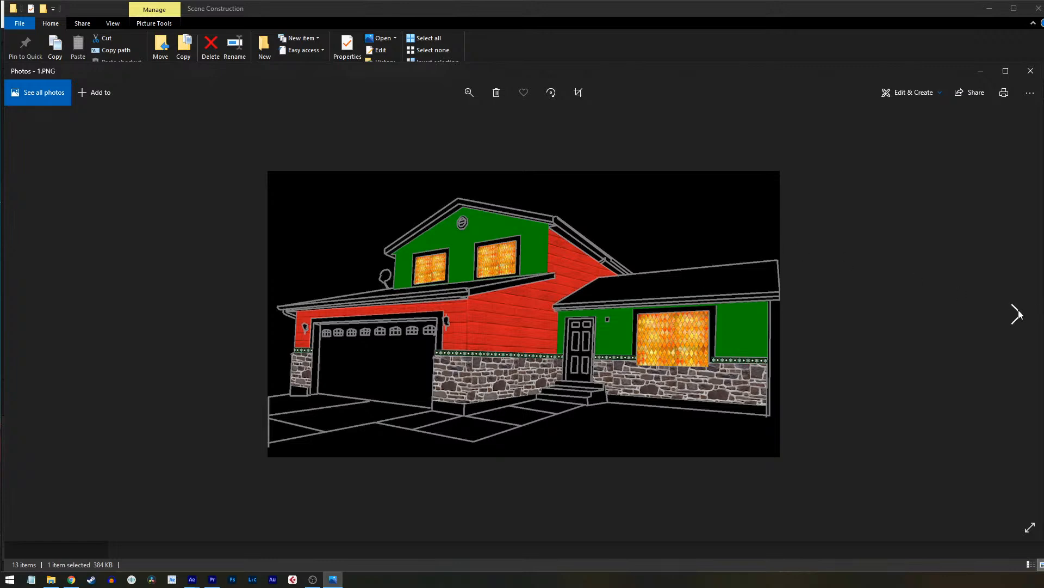
left_click(1016, 313)
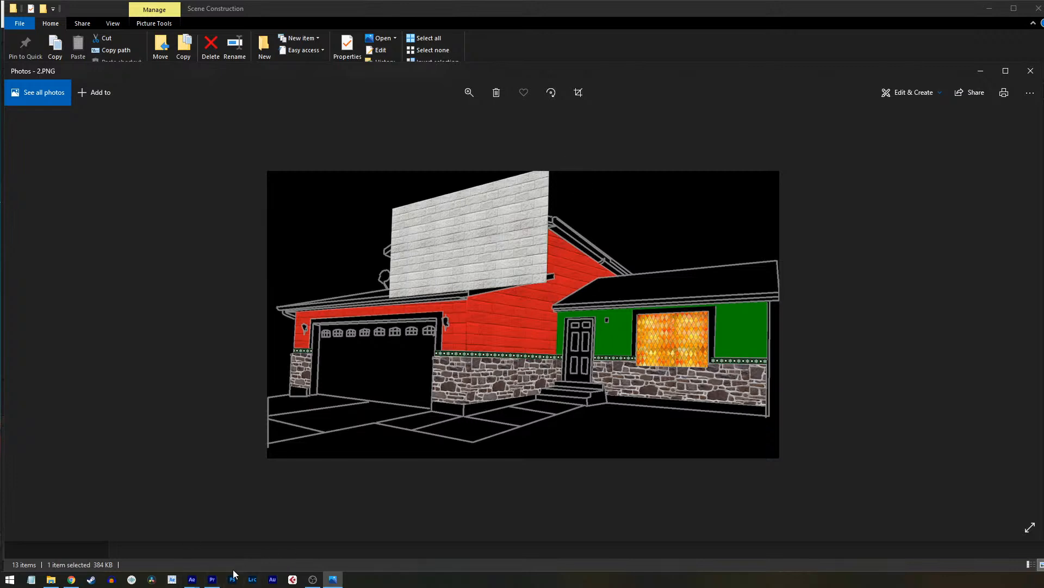
Step: Switch back to the Jeff Christmas Show project in After Effects and open the Ext 1 Layers composition from Ext 1 Full
mouse_move(195, 576)
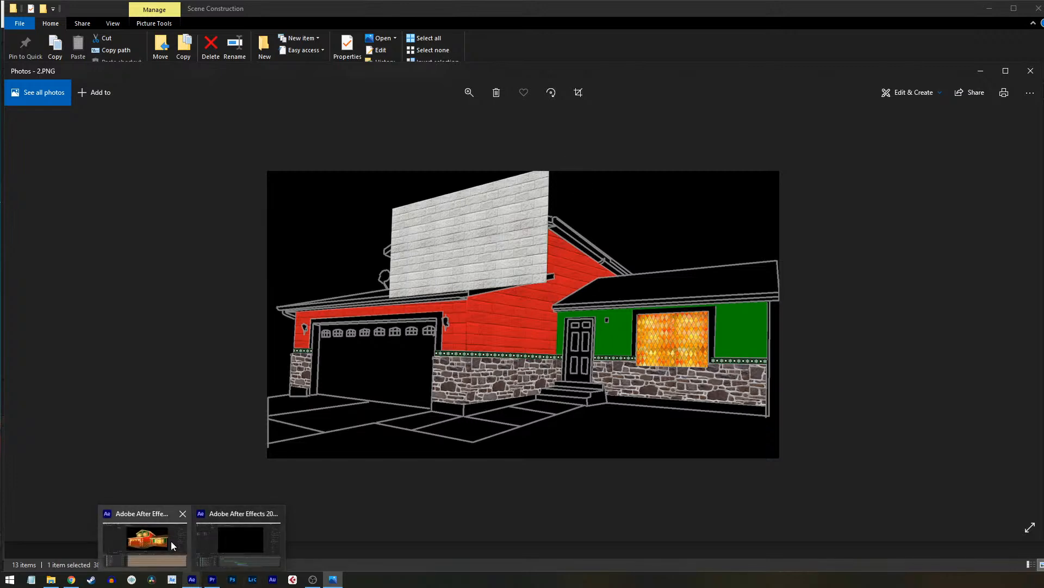
left_click(142, 535)
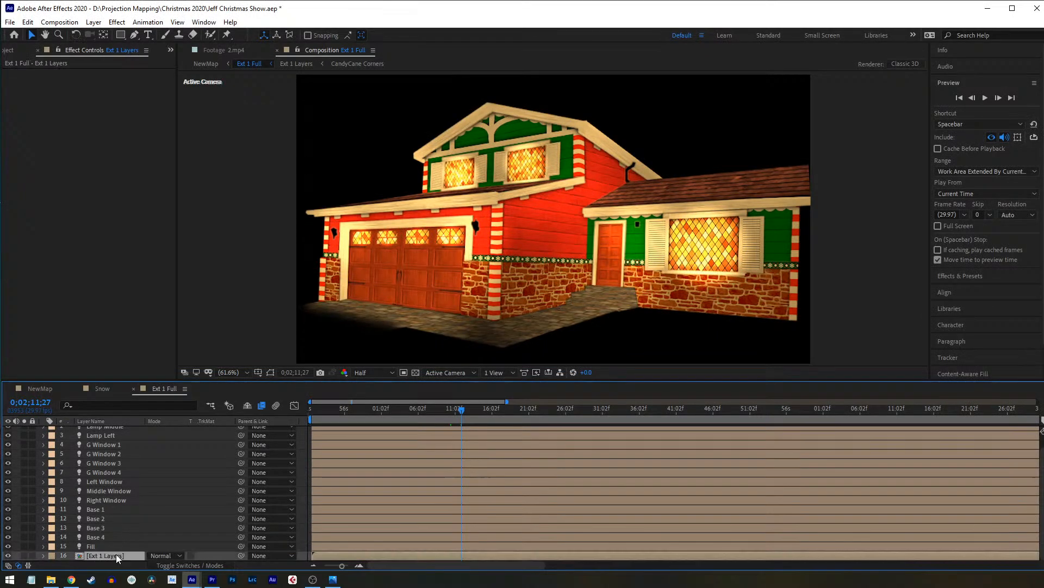
double_click(117, 556)
scroll(90, 460, "down", 2)
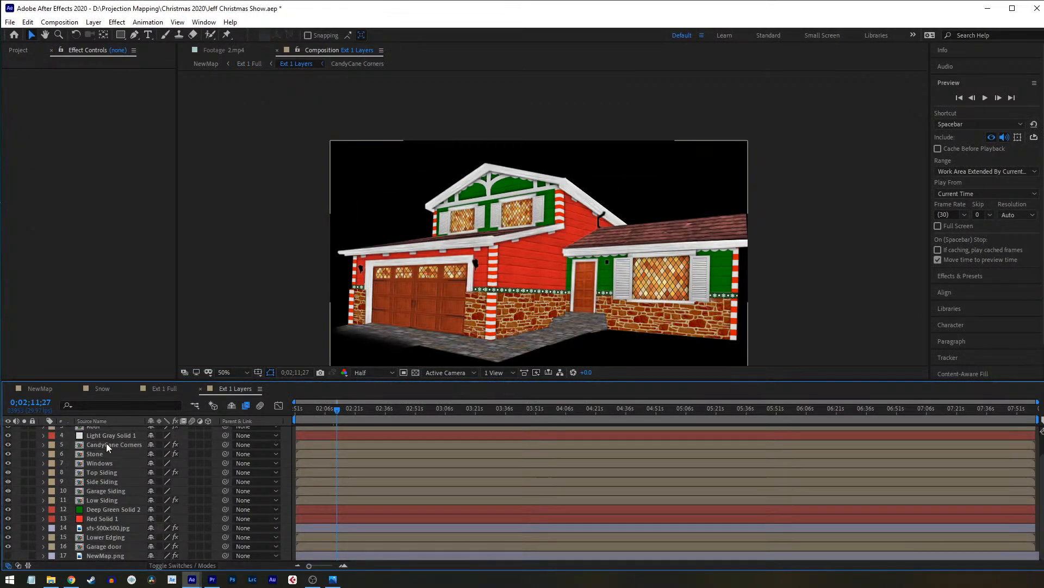
Step: Open the Stone composition to inspect its tiled stone wall images, then close it and review the Ext 1 Layers list
double_click(113, 453)
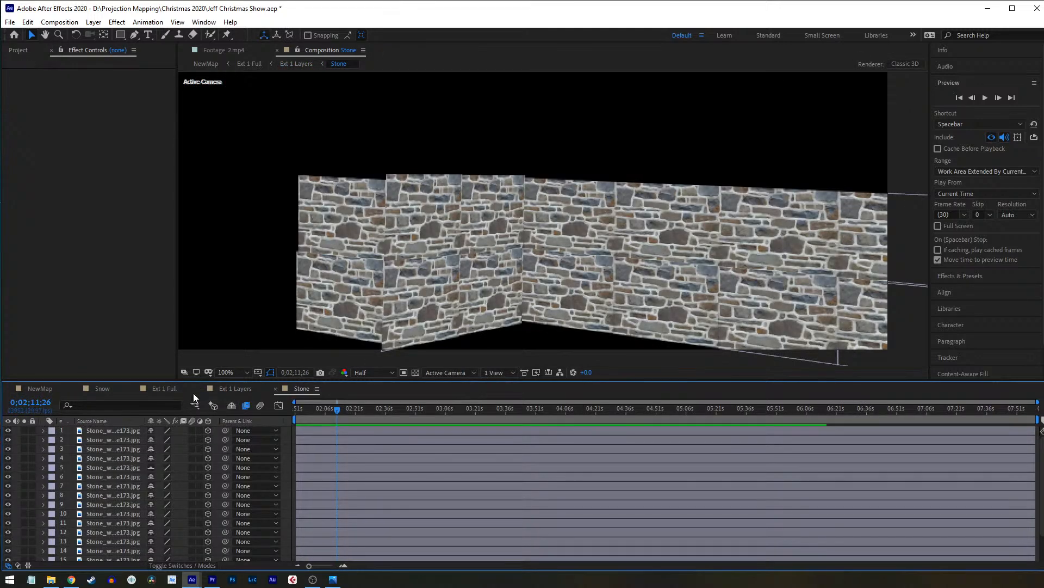
left_click(275, 388)
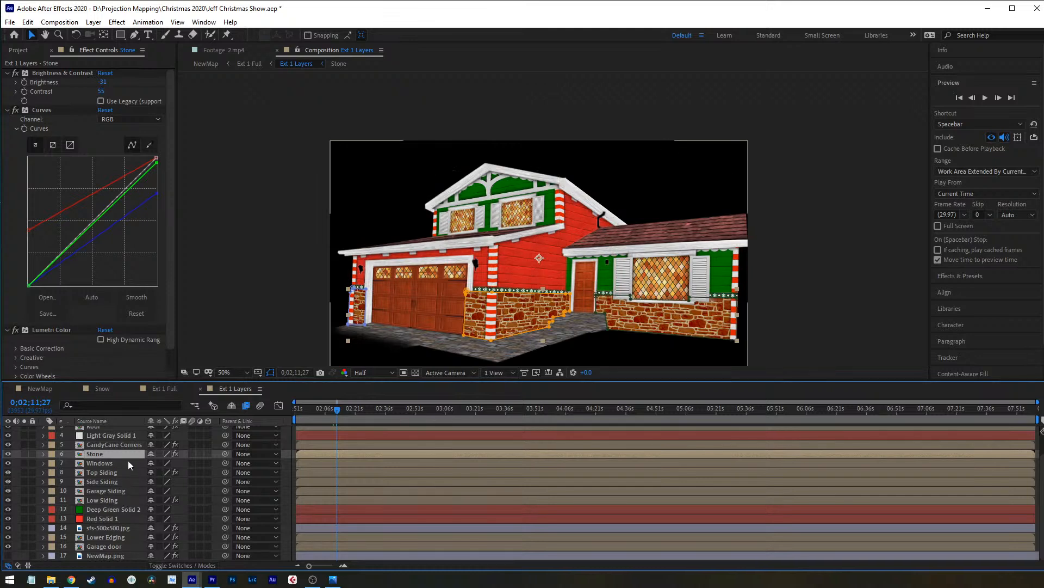
scroll(129, 467, "up", 2)
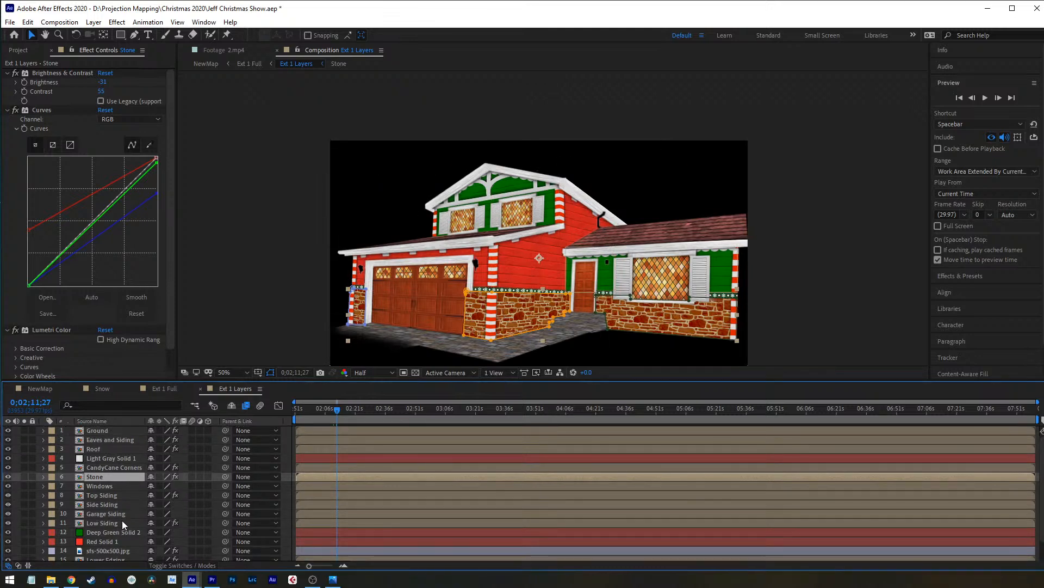
Step: Open the Top Siding composition from Ext 1 Layers and select individual brick tile layers to inspect how they cover the wall
scroll(122, 520, "down", 2)
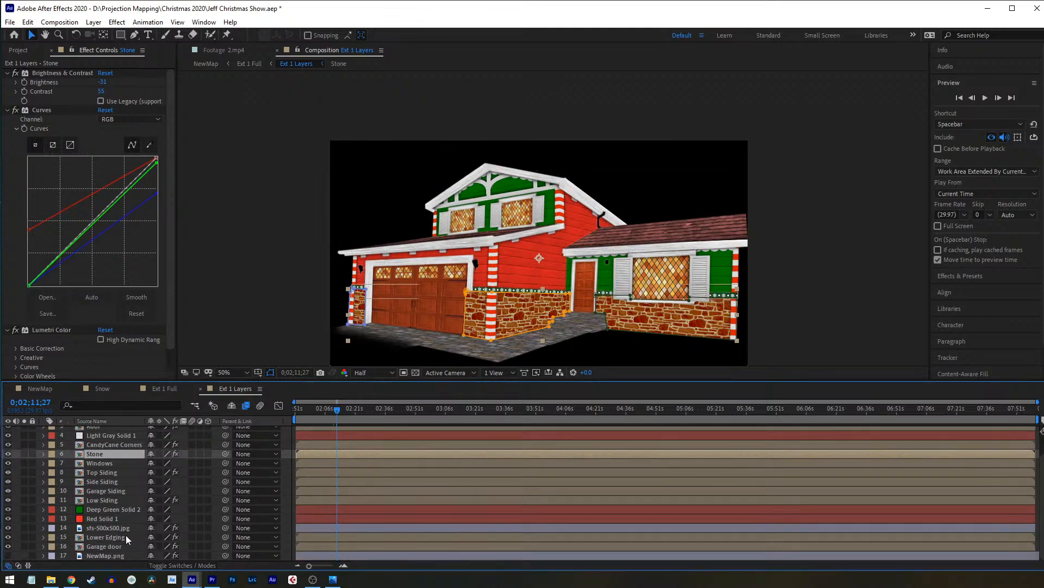
double_click(107, 472)
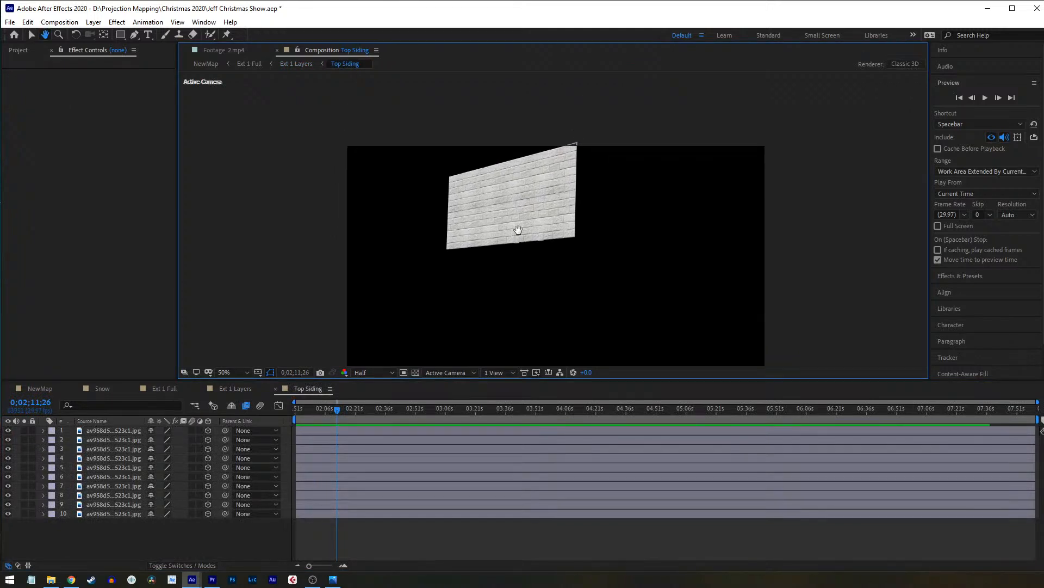
left_click(133, 441)
left_click(109, 468)
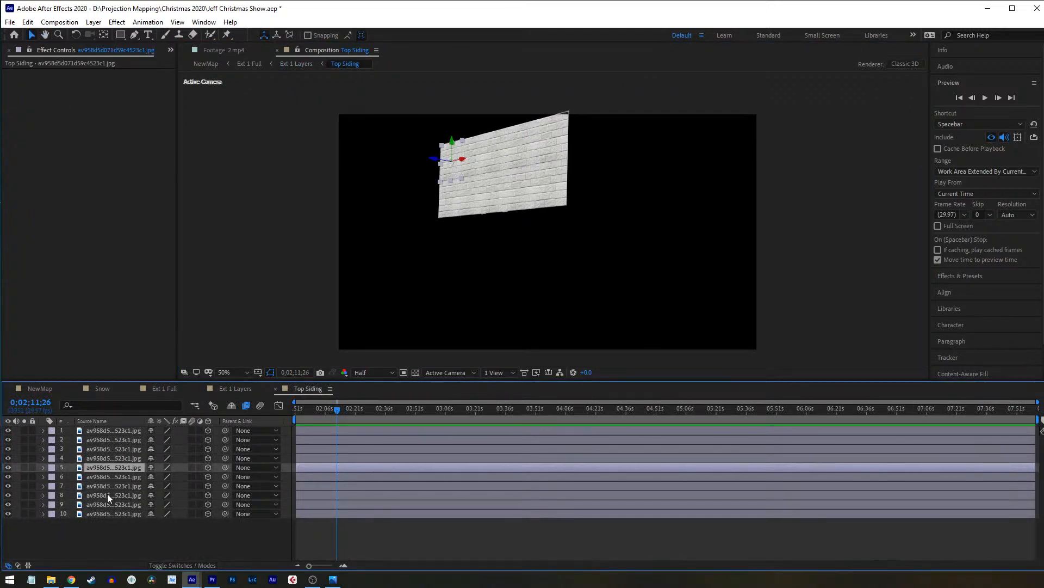
left_click(106, 495)
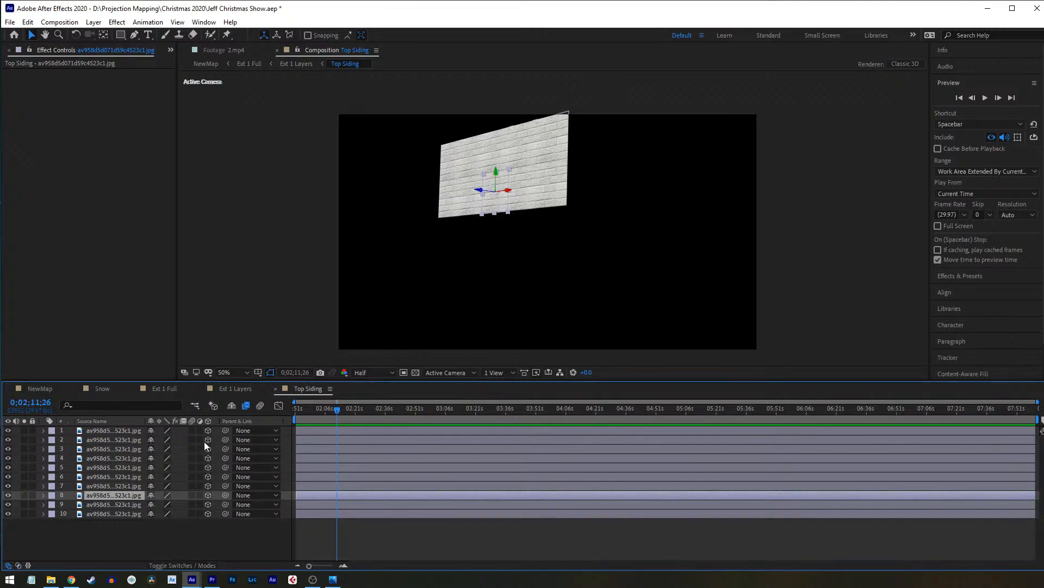
Step: Try rotating the eighth brick tile layer in 3D along two different axes, undo each rotation, and fit the composition in the viewer
key("period")
key("period")
left_click_drag(508, 199, 610, 240)
scroll(656, 272, "down", 1)
left_click(76, 35)
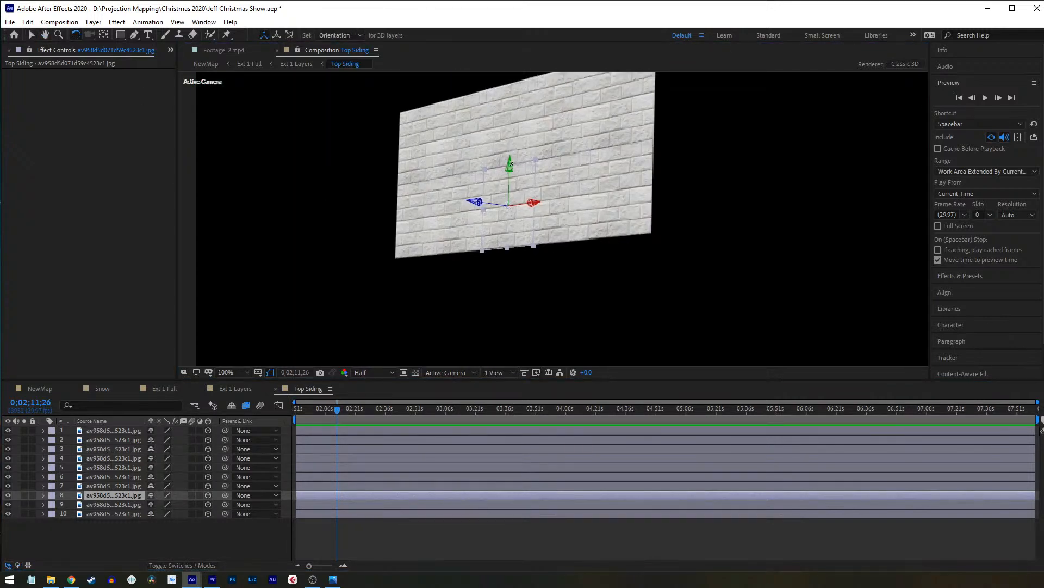
left_click_drag(515, 170, 479, 176)
key("ctrl+z")
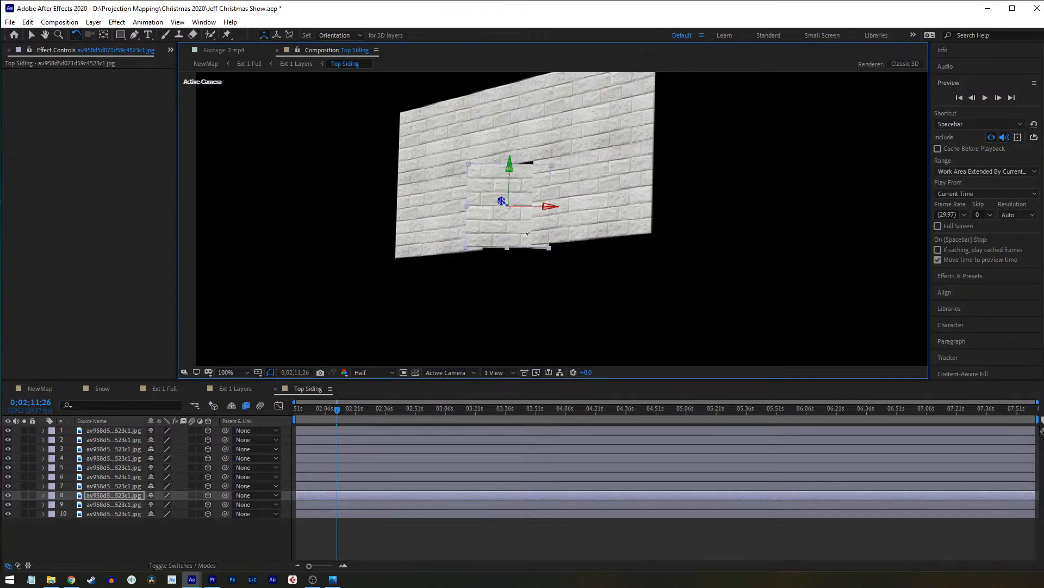
left_click_drag(546, 203, 542, 235)
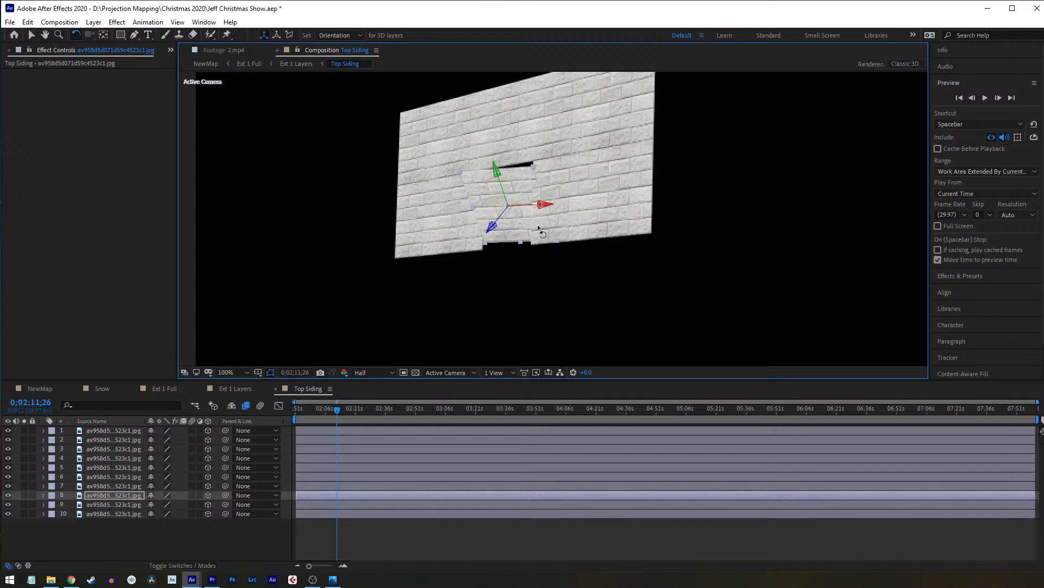
key("ctrl+z")
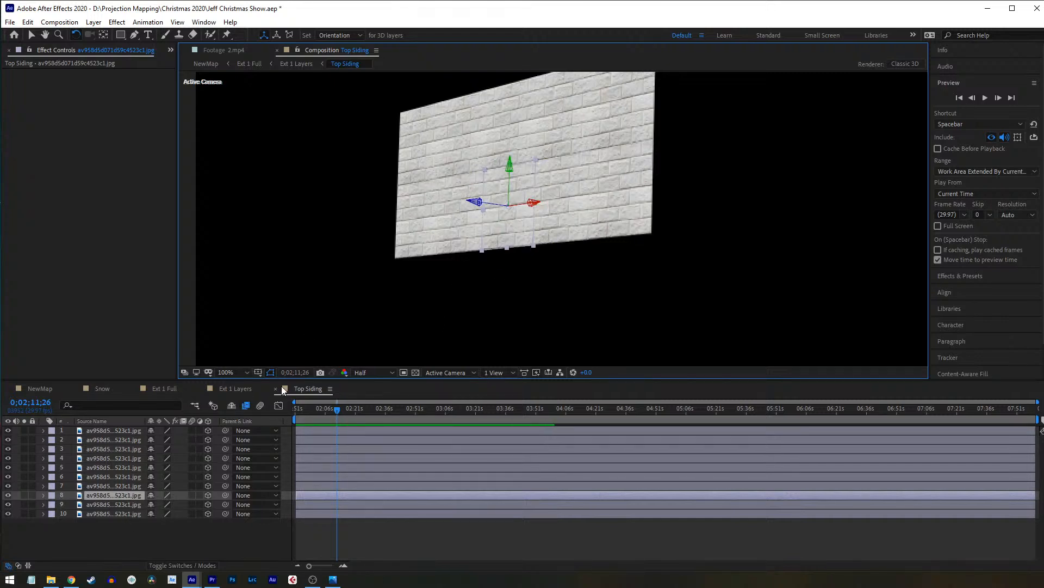
left_click(232, 372)
left_click(267, 196)
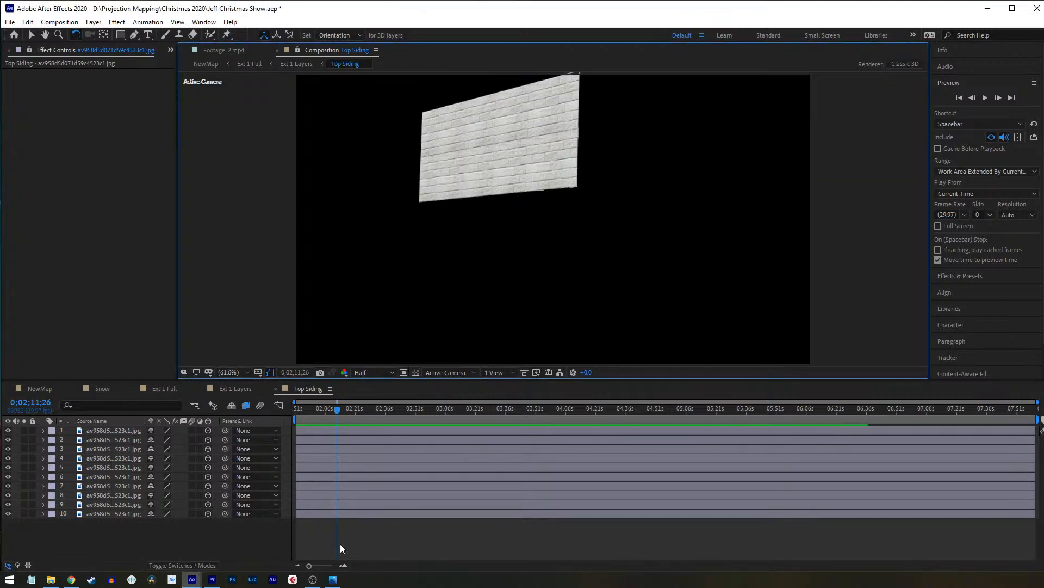
Step: Switch to Photos, advance from 2.PNG to 3.PNG, and examine the masked white siding on the upper storey up close
left_click(333, 579)
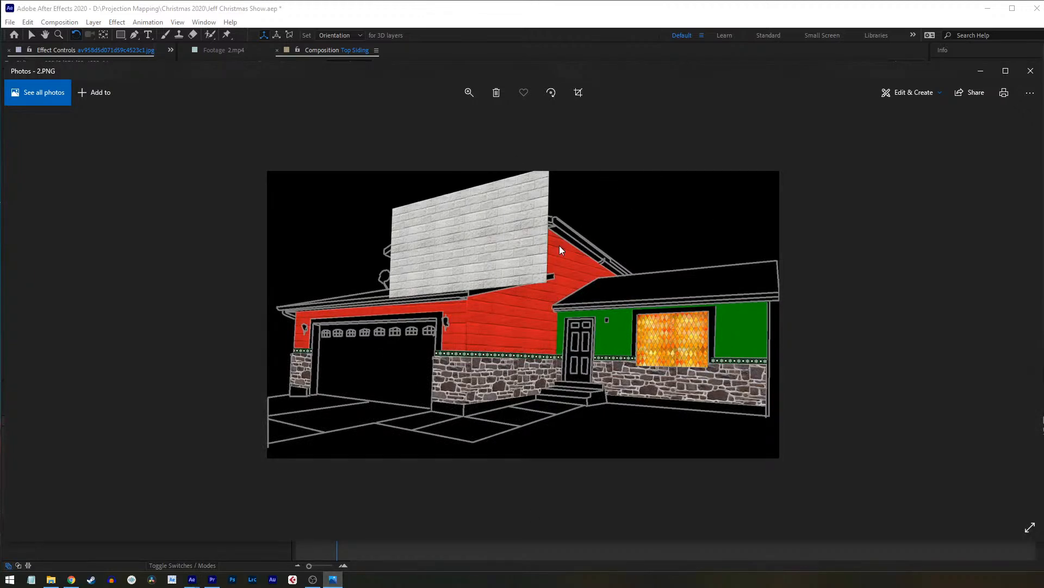
left_click(1016, 314)
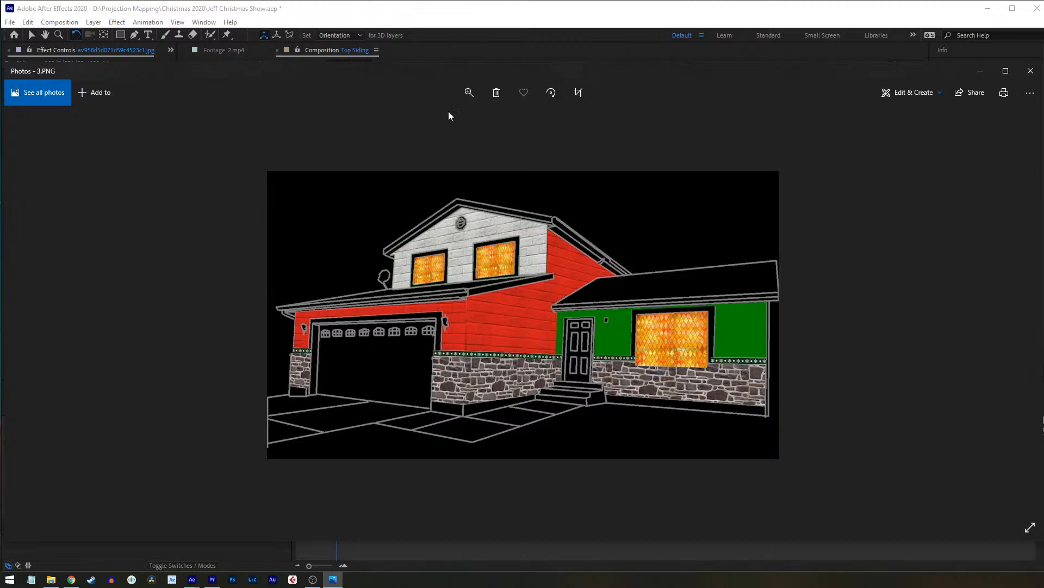
scroll(440, 125, "up", 3)
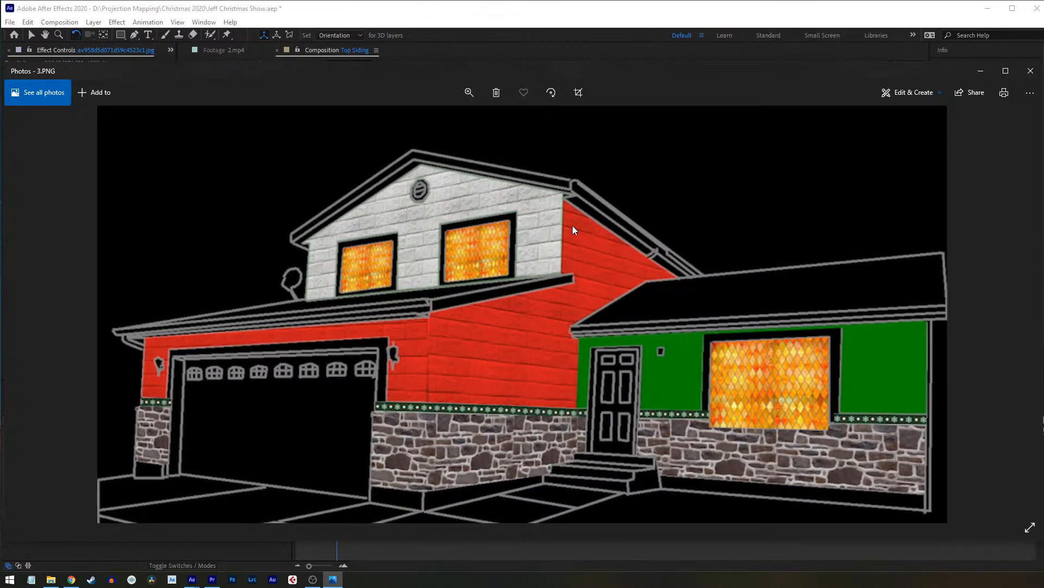
left_click(457, 91)
left_click_drag(443, 111, 415, 124)
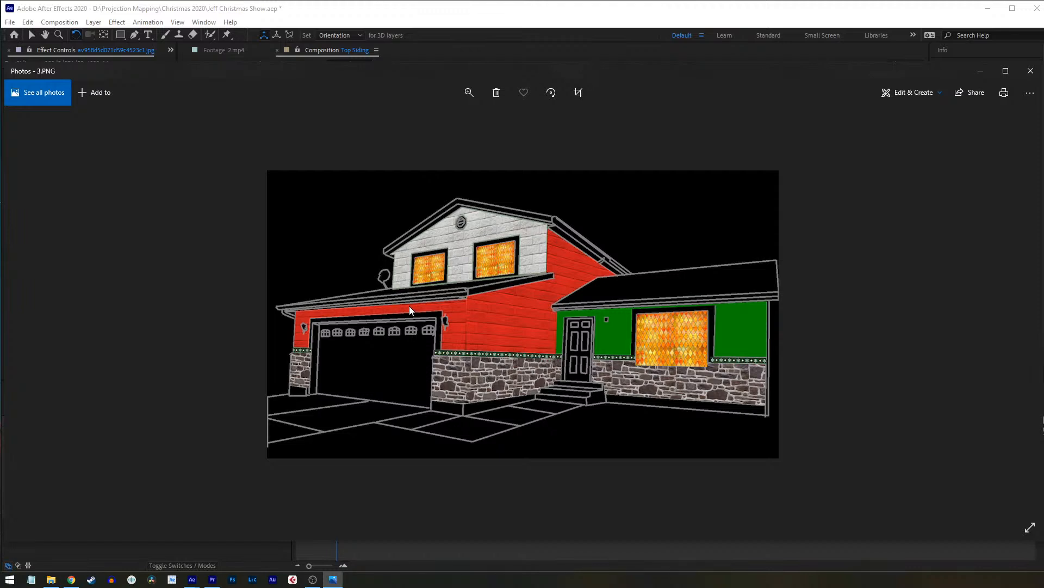
Step: Switch to File Explorer, browse the Halloween 2020 folder in Projection Mapping, and open the Baird Manor - Full Show video from Finals
left_click(51, 579)
left_click(179, 91)
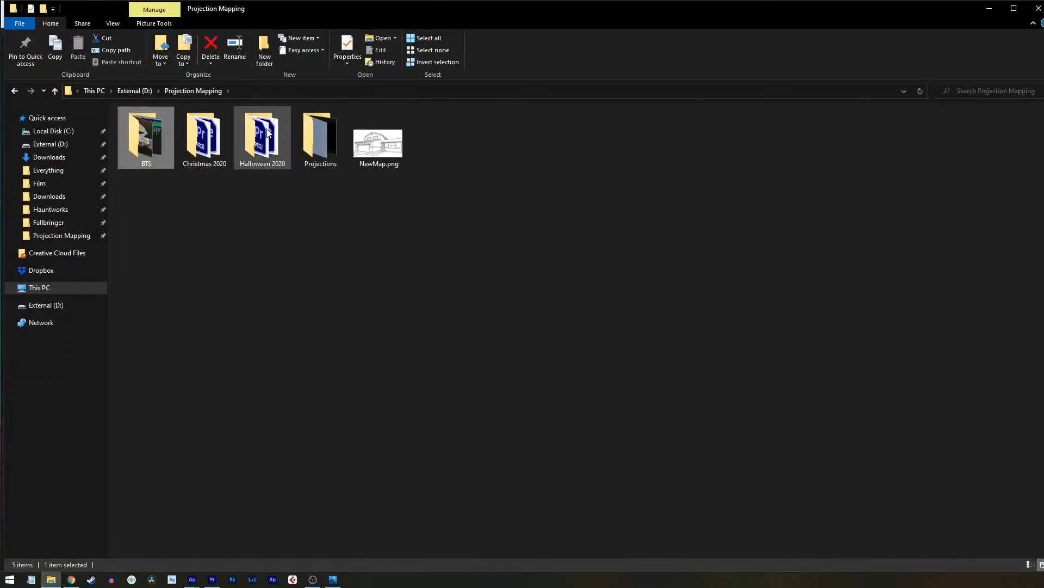
double_click(263, 142)
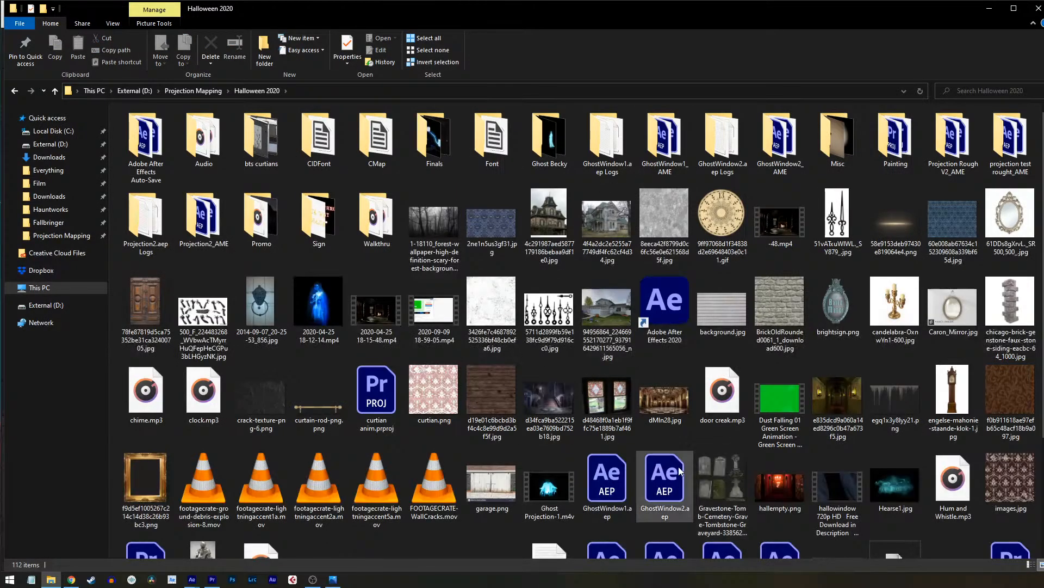
scroll(577, 343, "down", 3)
scroll(576, 344, "up", 3)
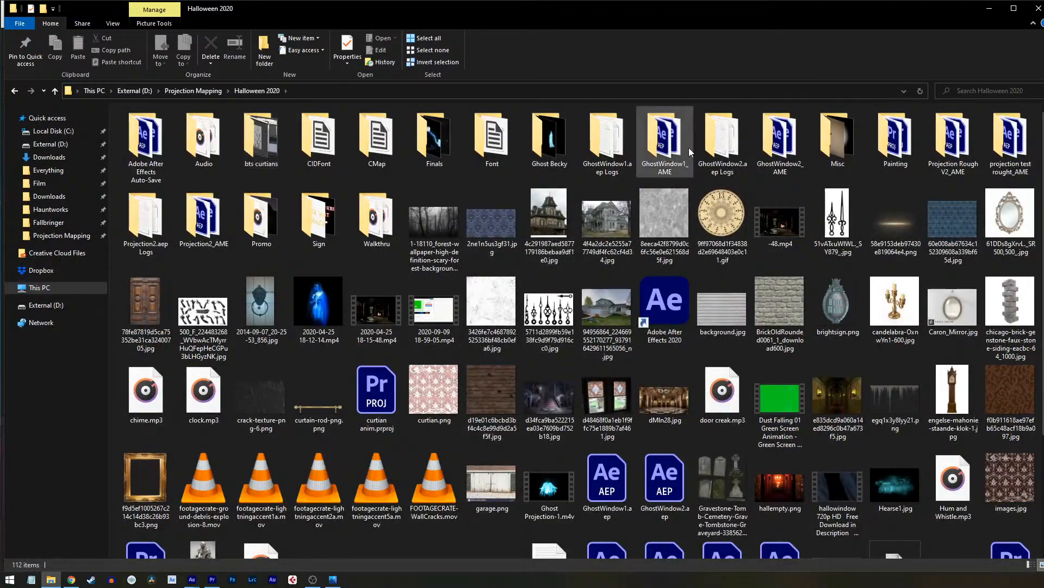
left_click(448, 149)
double_click(448, 150)
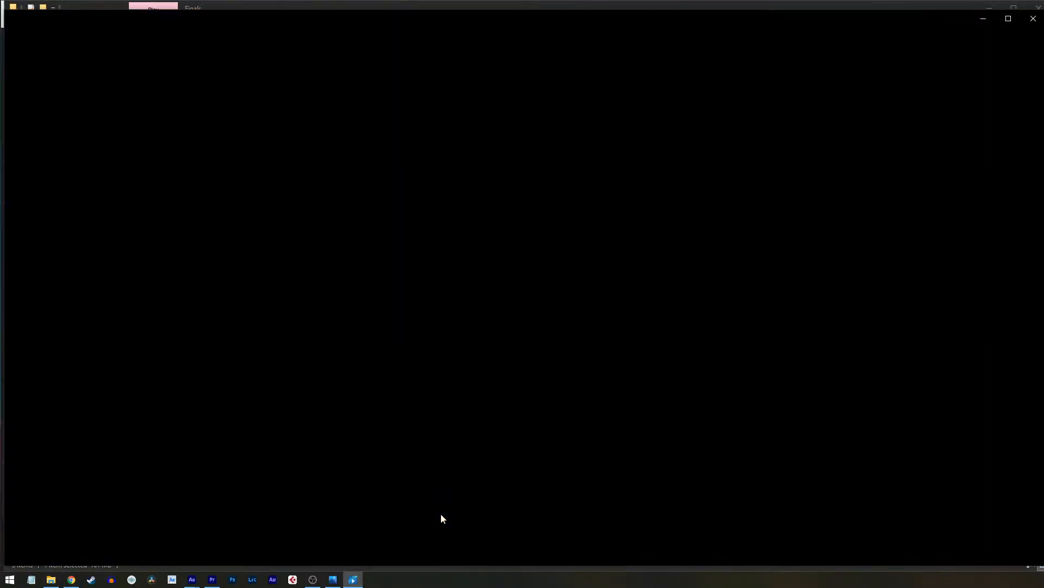
Step: Skip through several scenes of the Baird Manor - Full Show video, including the ghost scene around 5:40, and close the player
left_click(528, 513)
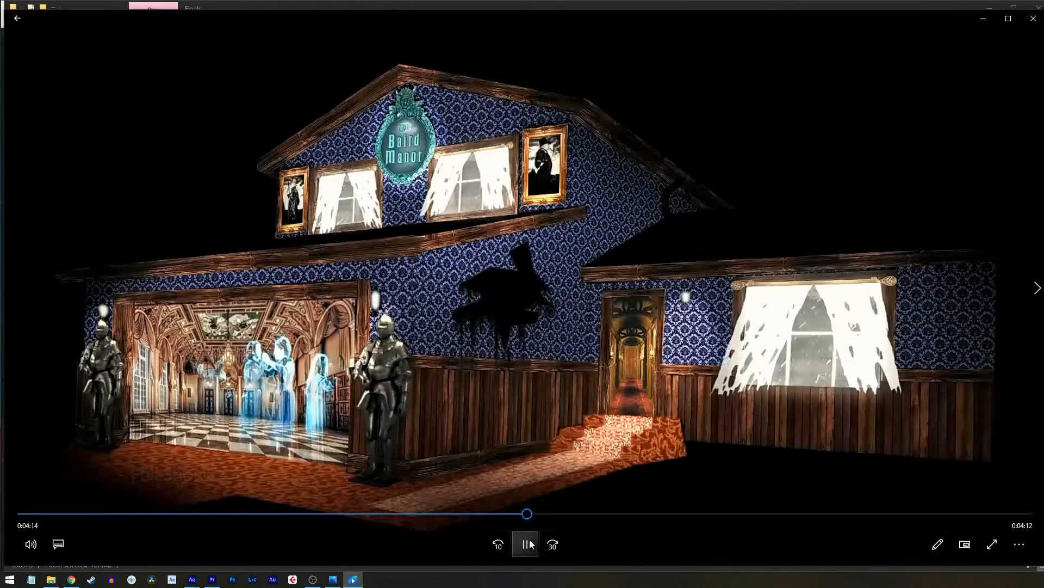
left_click(597, 514)
left_click(413, 514)
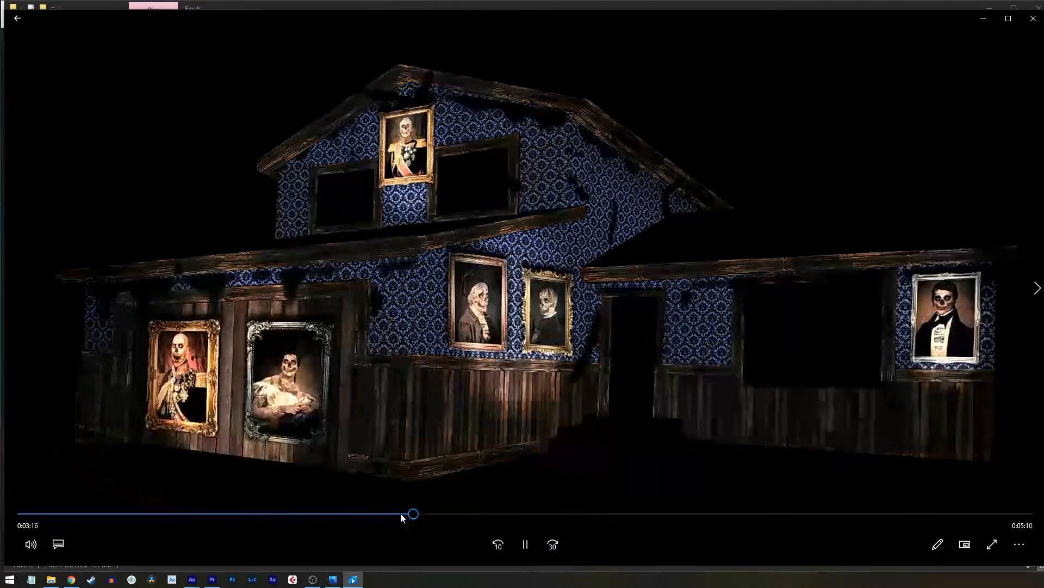
left_click(301, 513)
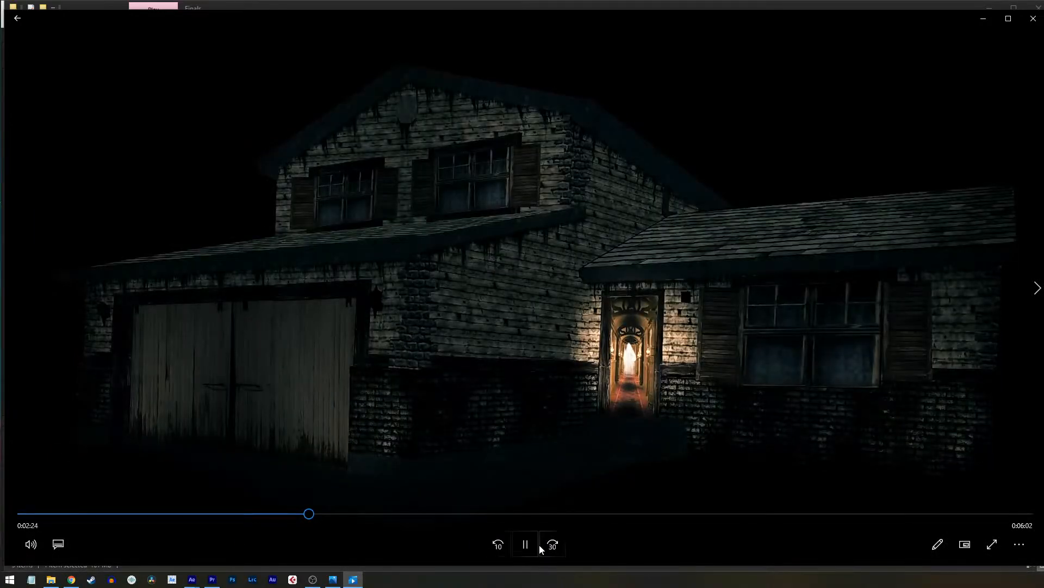
left_click(724, 513)
left_click(703, 519)
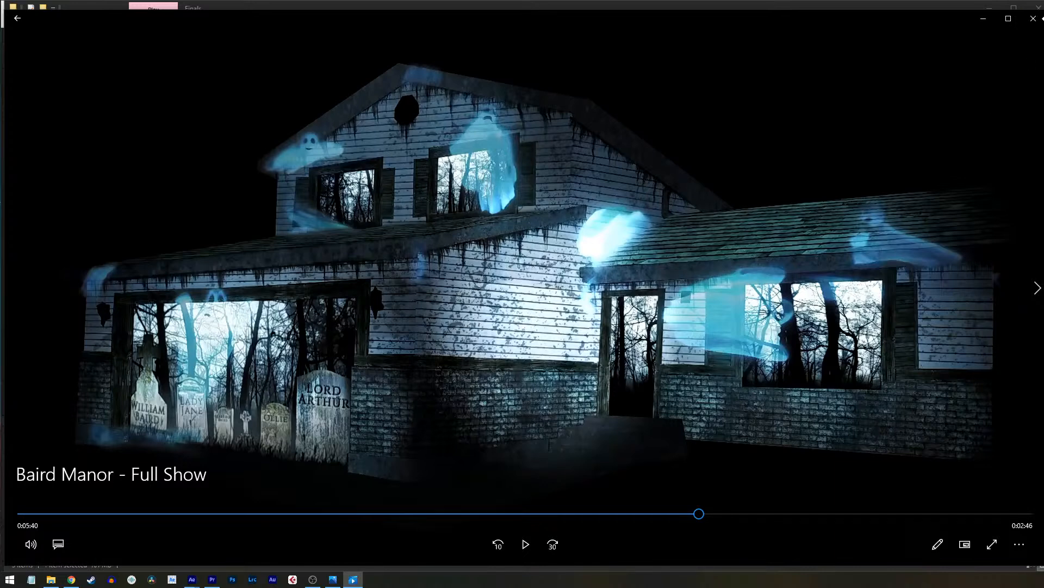
left_click(1034, 17)
left_click(350, 449)
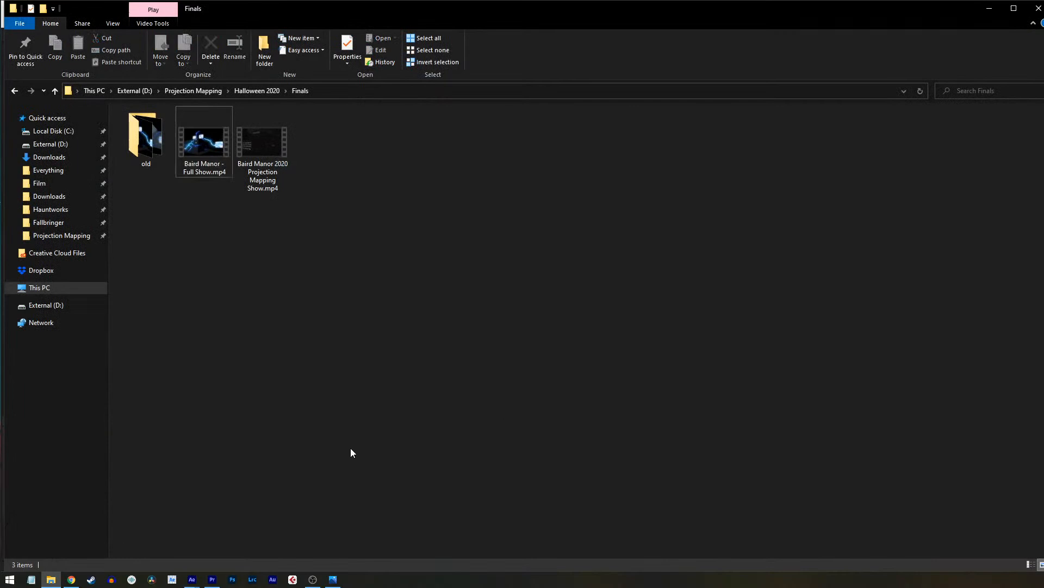
Step: Switch back to Photos, check the zoom on 3.PNG, and advance to construction image 4.PNG
left_click(333, 578)
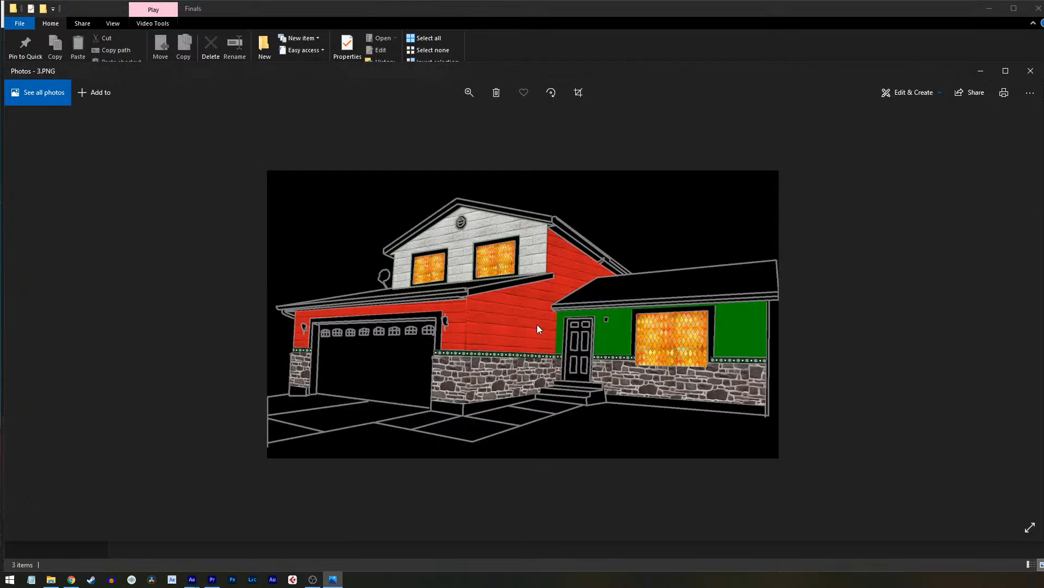
left_click(468, 92)
left_click(443, 121)
left_click_drag(433, 120, 417, 121)
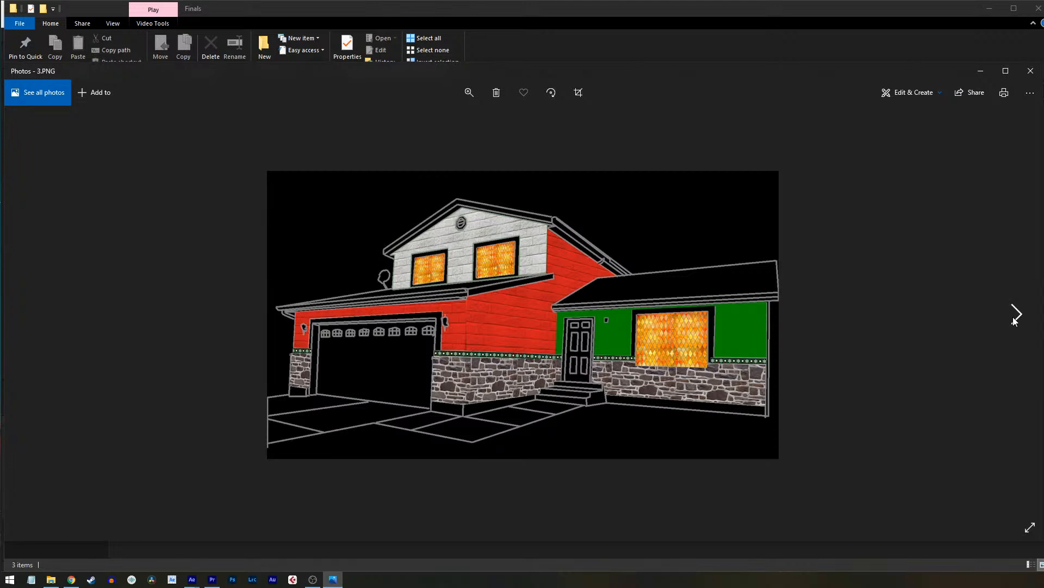
left_click(1015, 319)
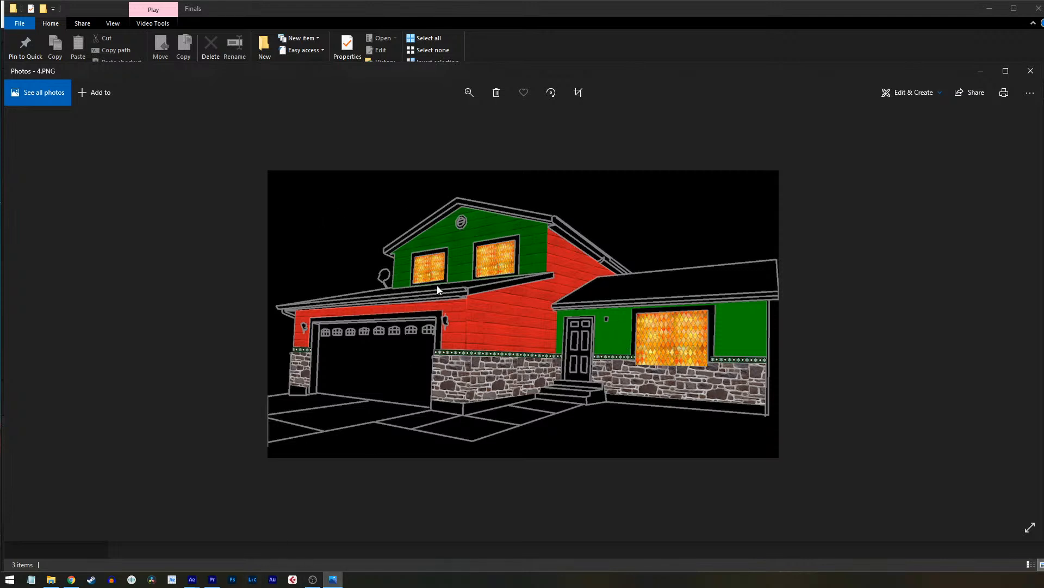
Step: Return to the Jeff Christmas Show project in After Effects, close Top Siding, select Deep Green Solid 2, and show the layer blending modes
mouse_move(192, 579)
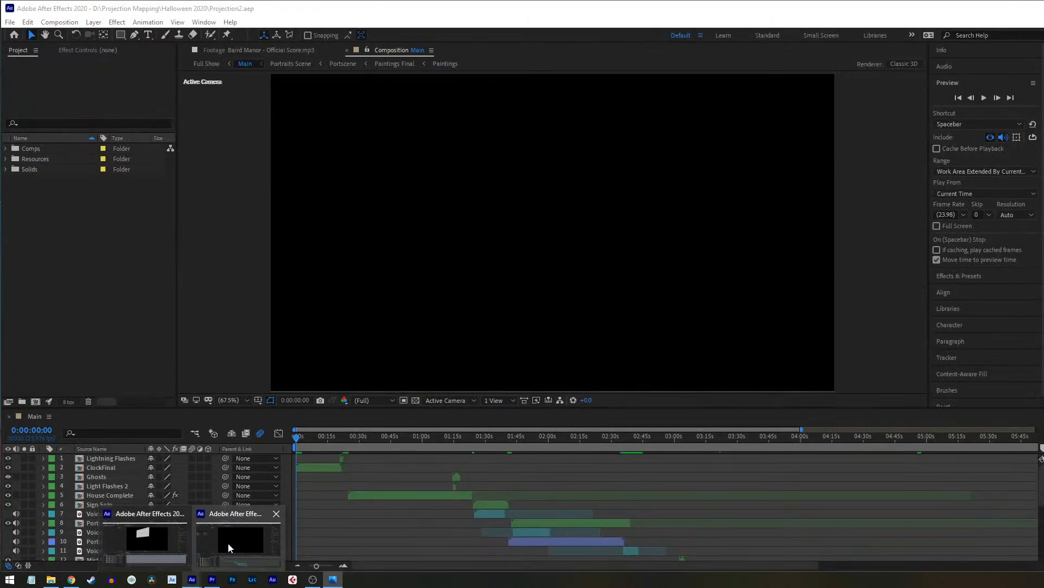
left_click(155, 540)
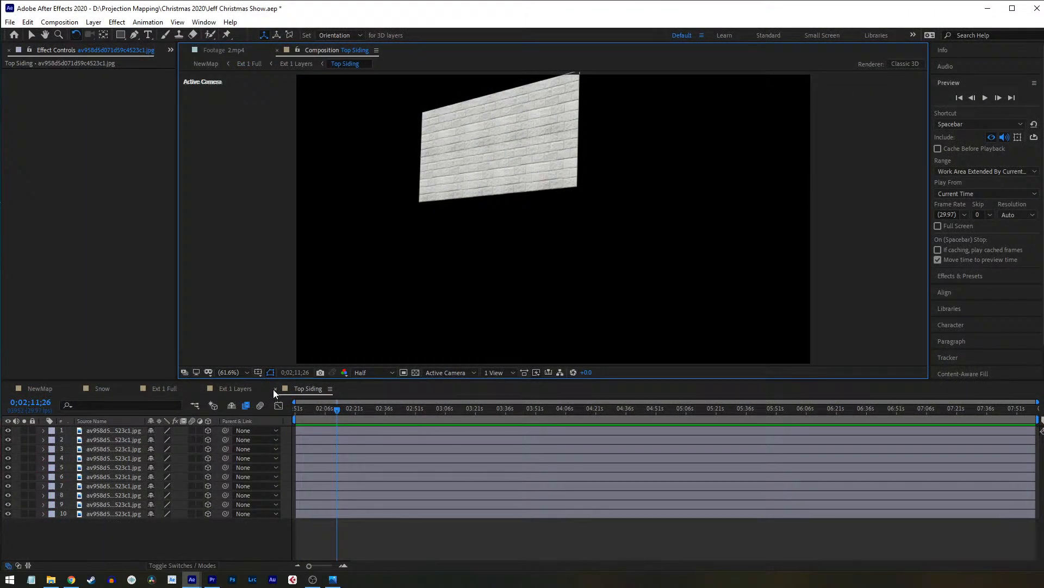
left_click(275, 388)
left_click(107, 511)
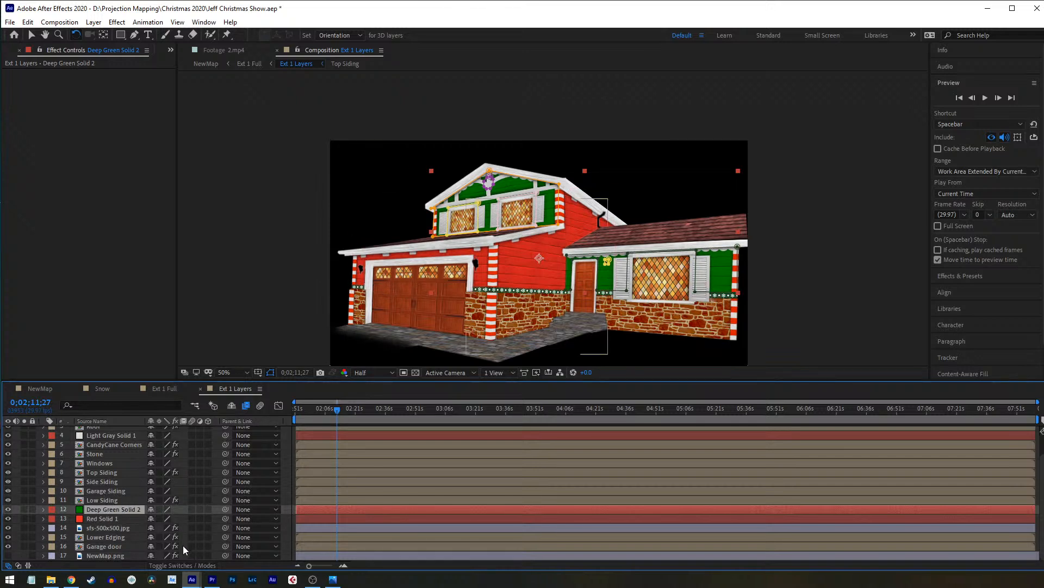
left_click(187, 565)
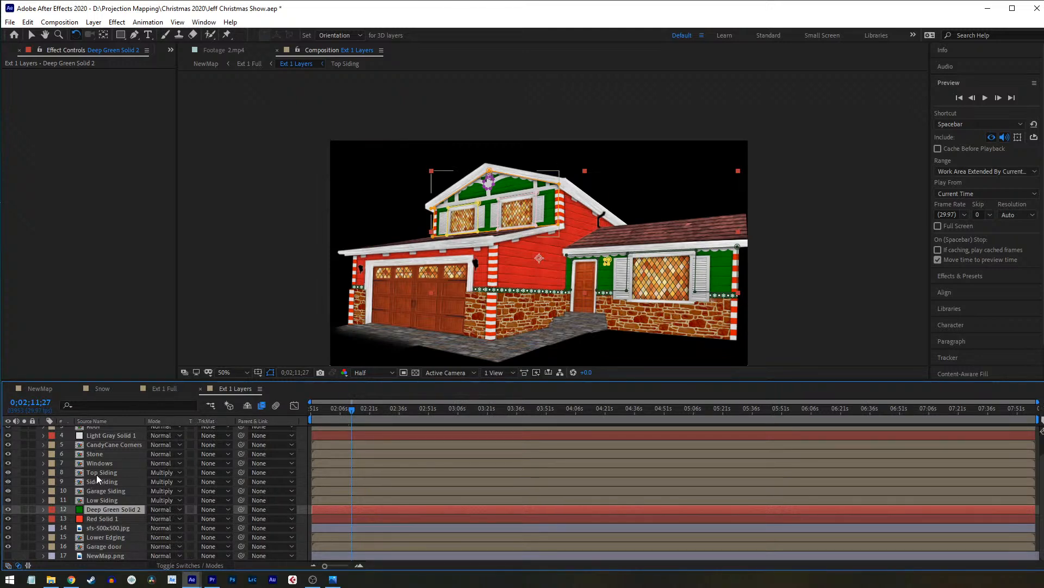
Step: Select the Top Siding layer, inspect its multiplied texture over the green upper wall up close, and fit the whole house in the viewer
left_click(113, 474)
scroll(509, 188, "up", 4)
scroll(525, 298, "down", 2)
left_click_drag(525, 305, 544, 300)
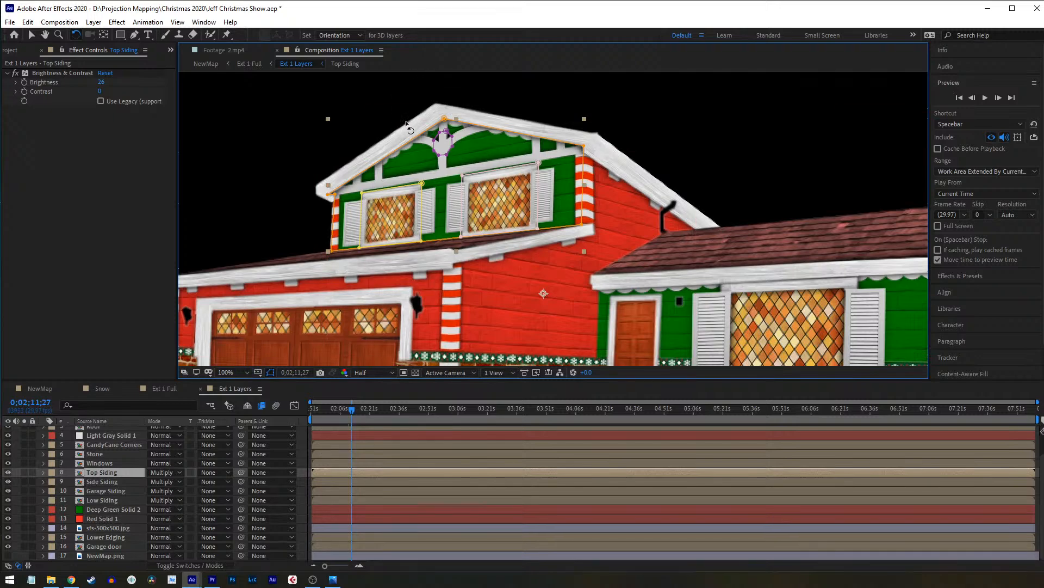
left_click(234, 372)
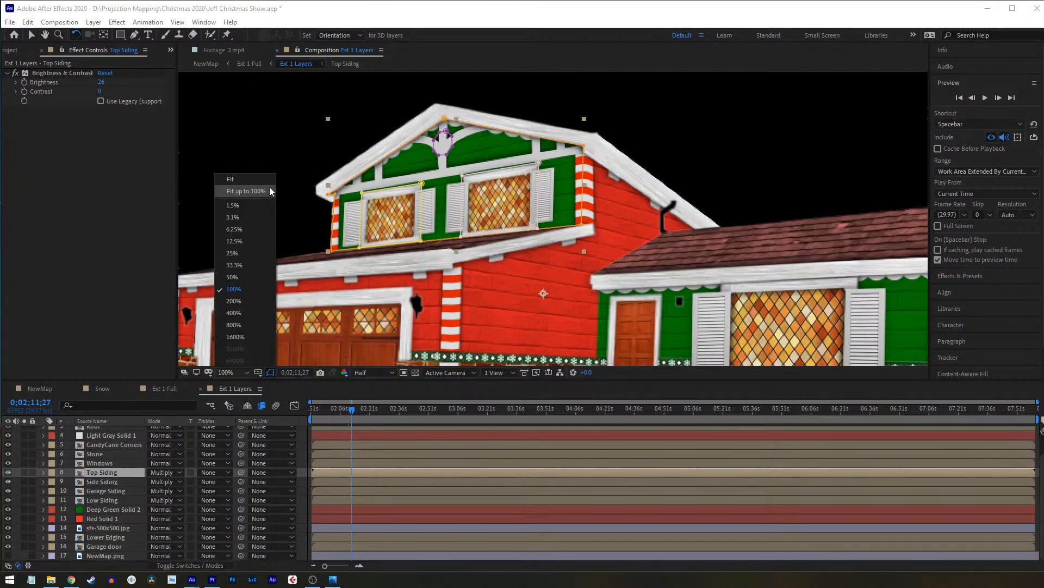
left_click(272, 194)
left_click(890, 246)
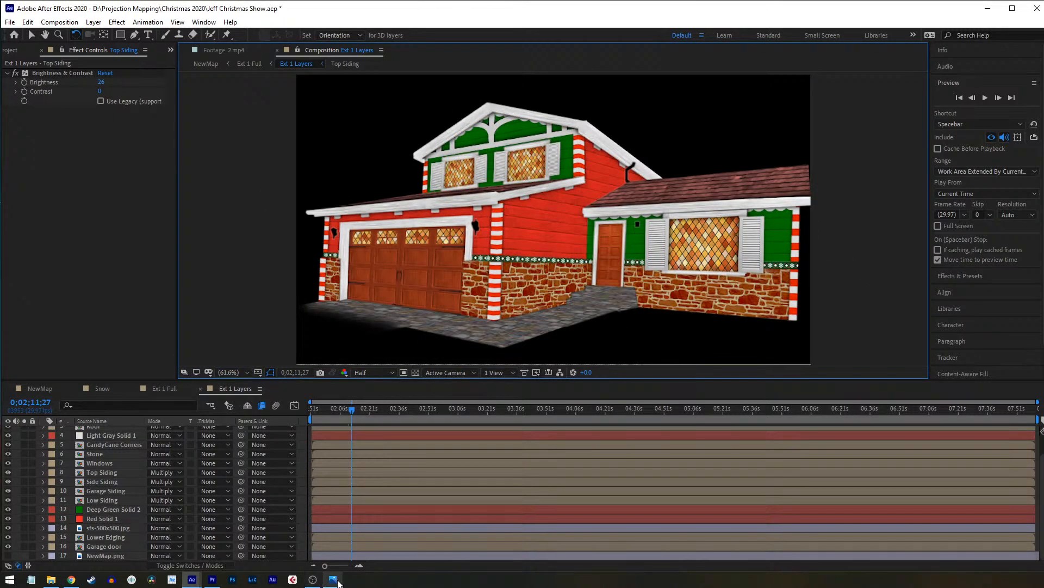
Step: Switch to Photos and examine the coloured siding texture in 4.PNG up close before returning to the full image
left_click(334, 579)
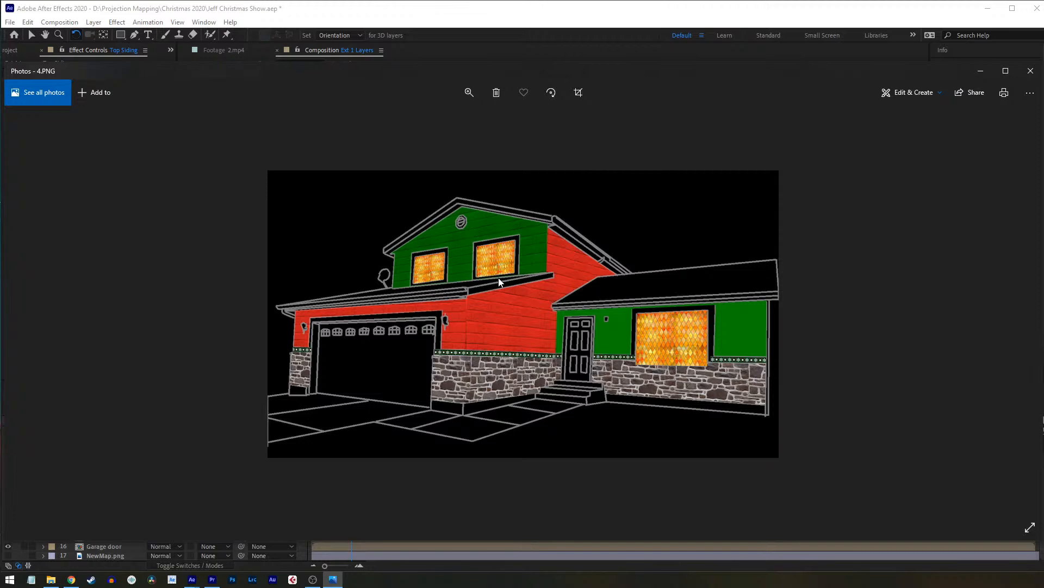
left_click(469, 93)
left_click_drag(417, 121, 449, 121)
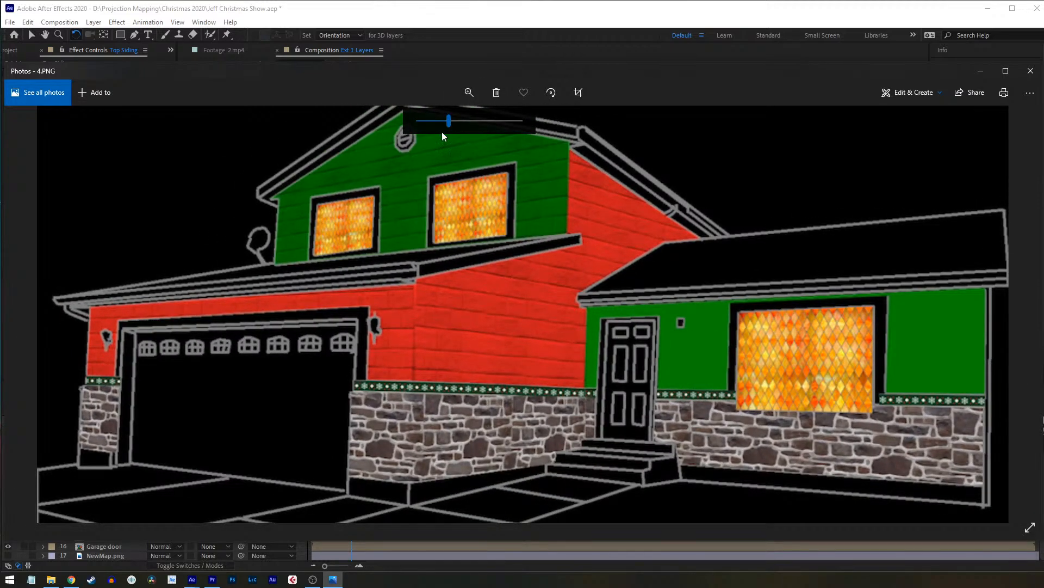
scroll(435, 130, "down", 5)
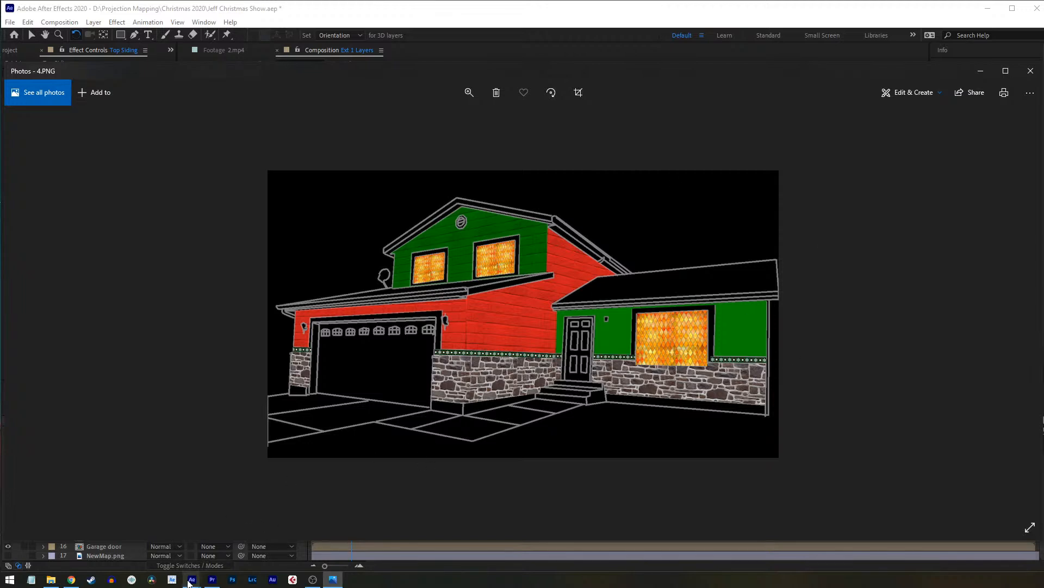
Step: Return to the Jeff Christmas Show project in After Effects and review the house in the Ext 1 Layers composition
mouse_move(191, 578)
left_click(123, 531)
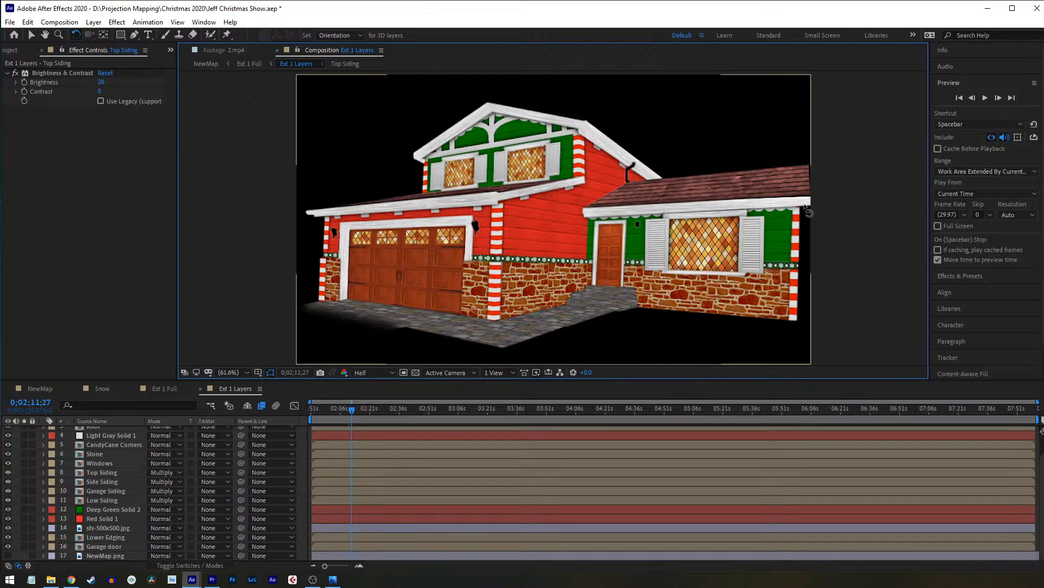
mouse_move(192, 579)
left_click(239, 538)
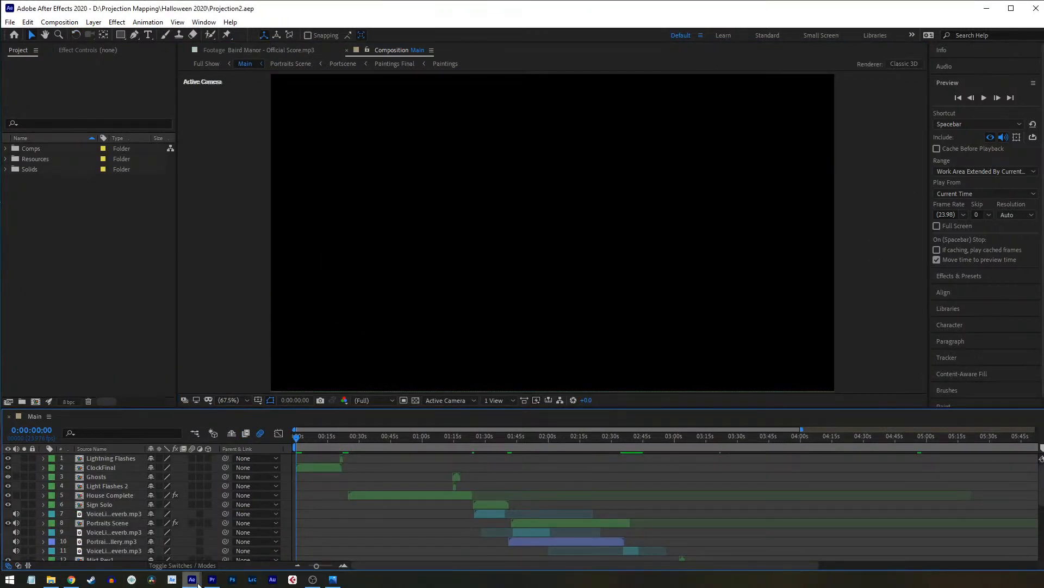
left_click(152, 538)
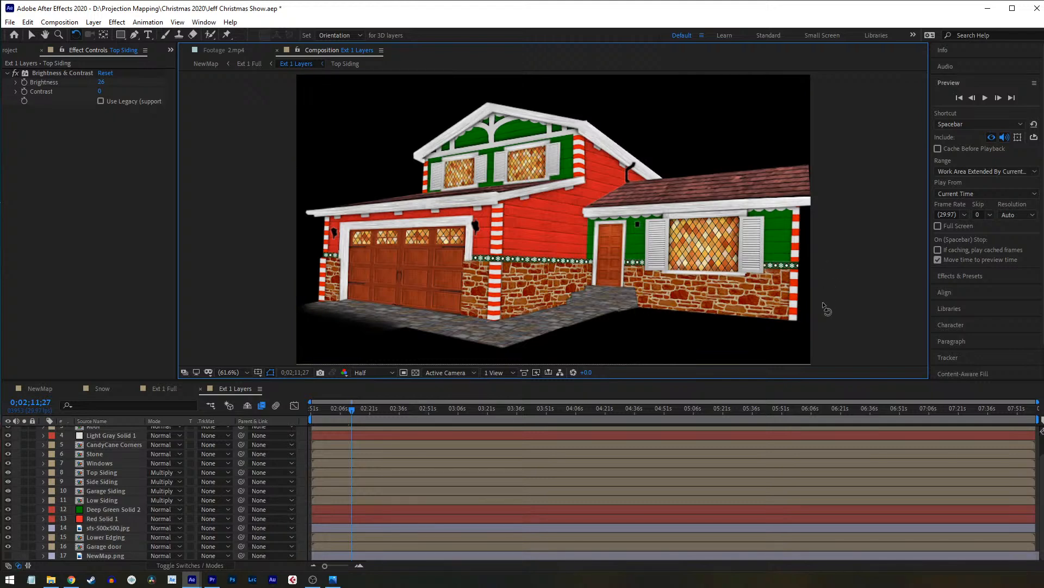
Step: Switch to Photos and advance through the construction images from 4.PNG to 7.PNG
left_click(333, 579)
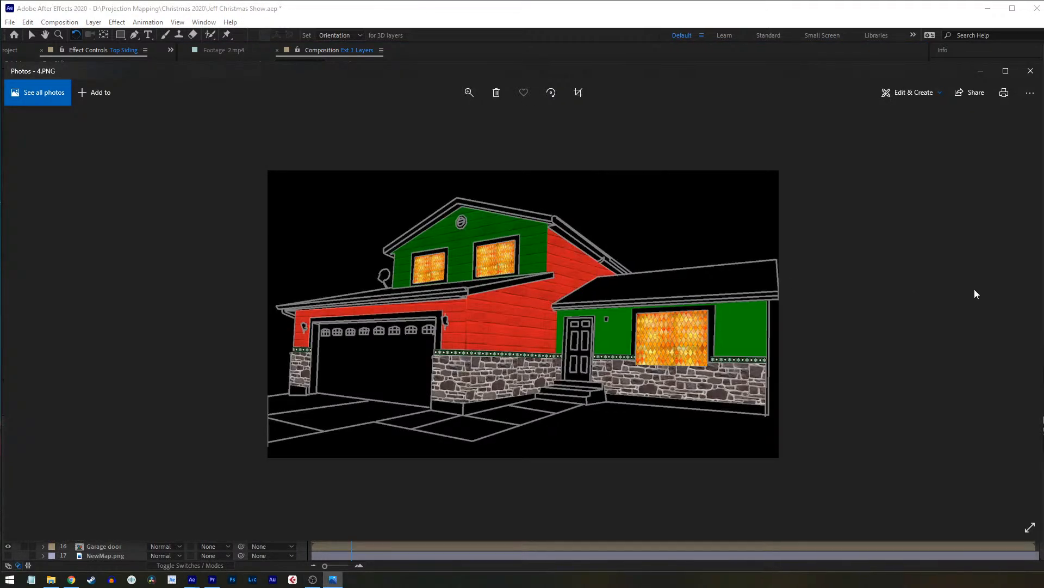
left_click(1016, 311)
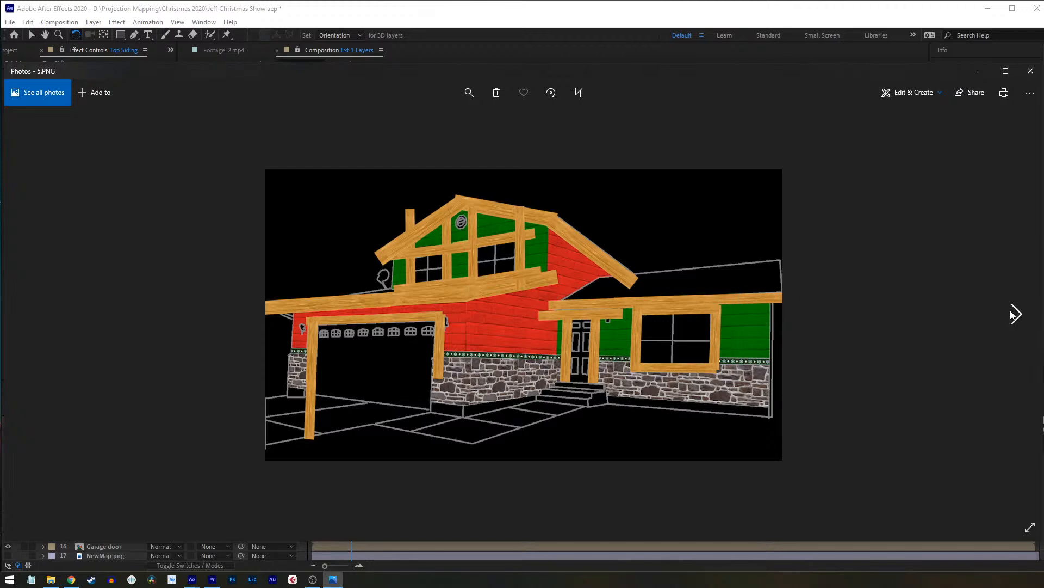
left_click(1013, 314)
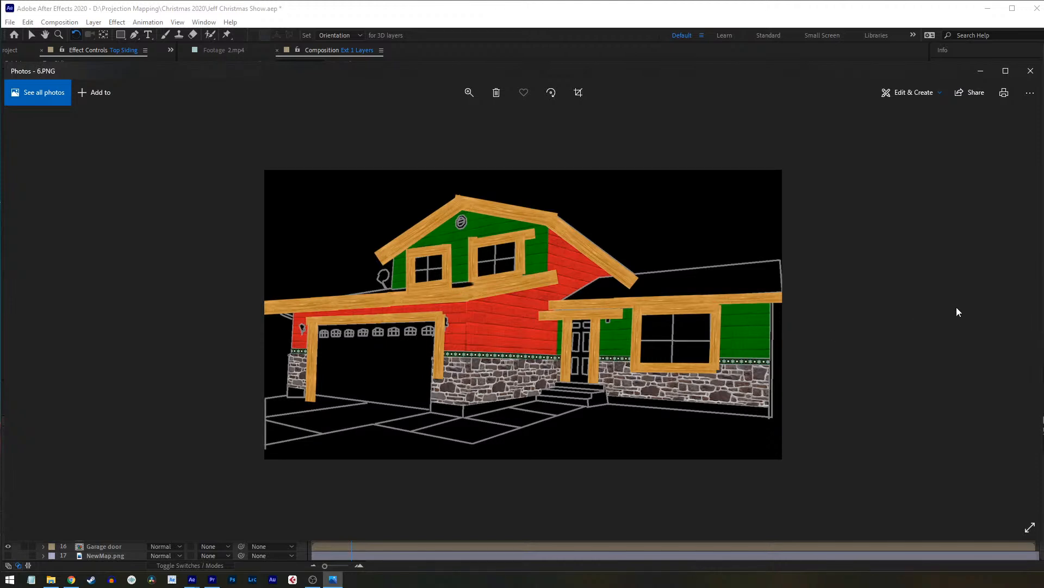
left_click(1016, 311)
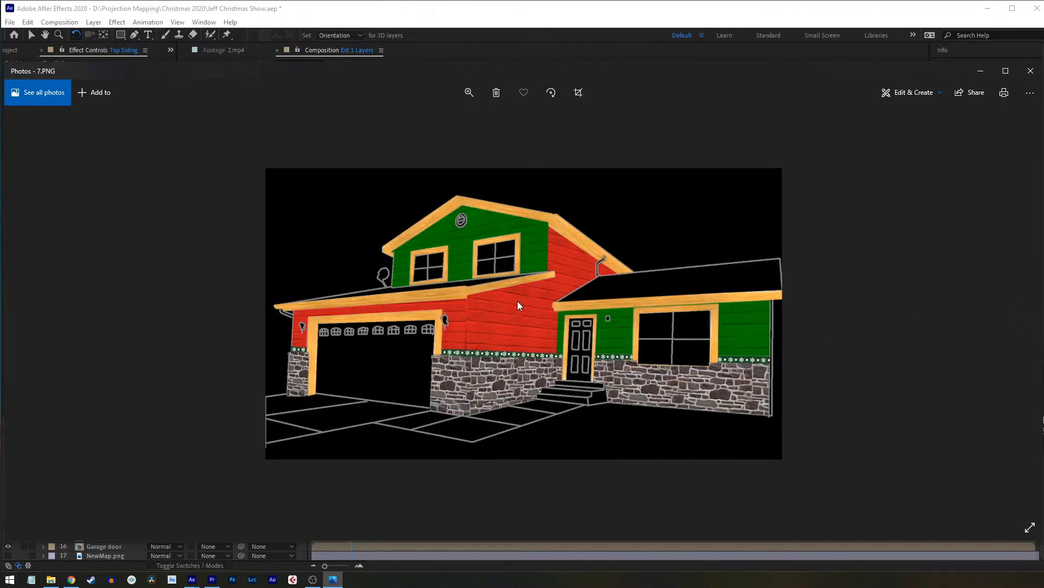
Step: Examine the fitted wood trim in 7.PNG at different zoom levels and close the image viewer
left_click(469, 93)
left_click_drag(416, 120, 392, 141)
left_click(857, 291)
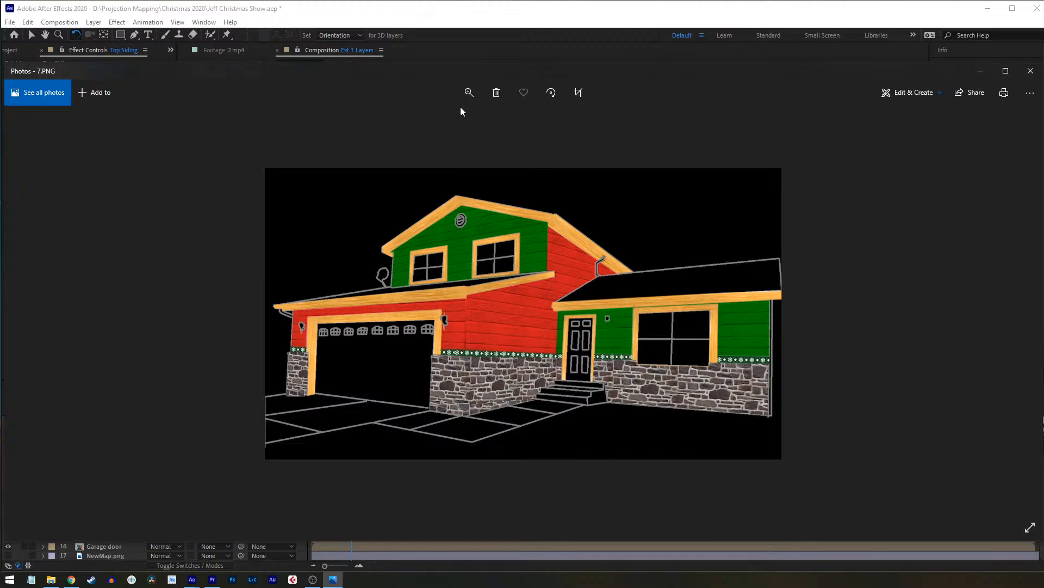
left_click(469, 92)
left_click(1030, 71)
Step: Open 10.PNG from the Scene Construction folder under Projection Mapping > BTS in File Explorer, and advance to 12.PNG
left_click(51, 579)
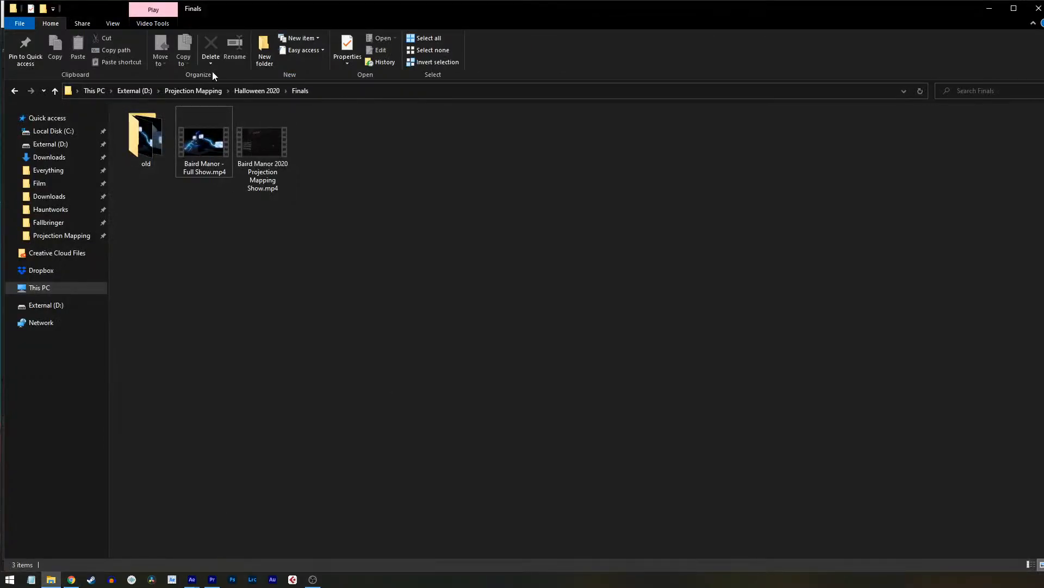
left_click(196, 95)
double_click(173, 119)
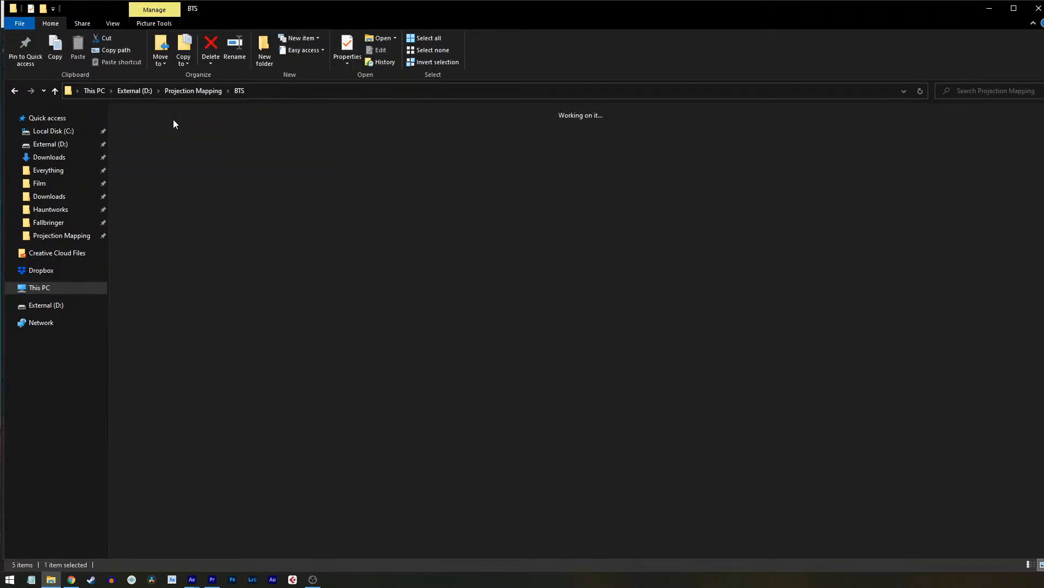
double_click(335, 132)
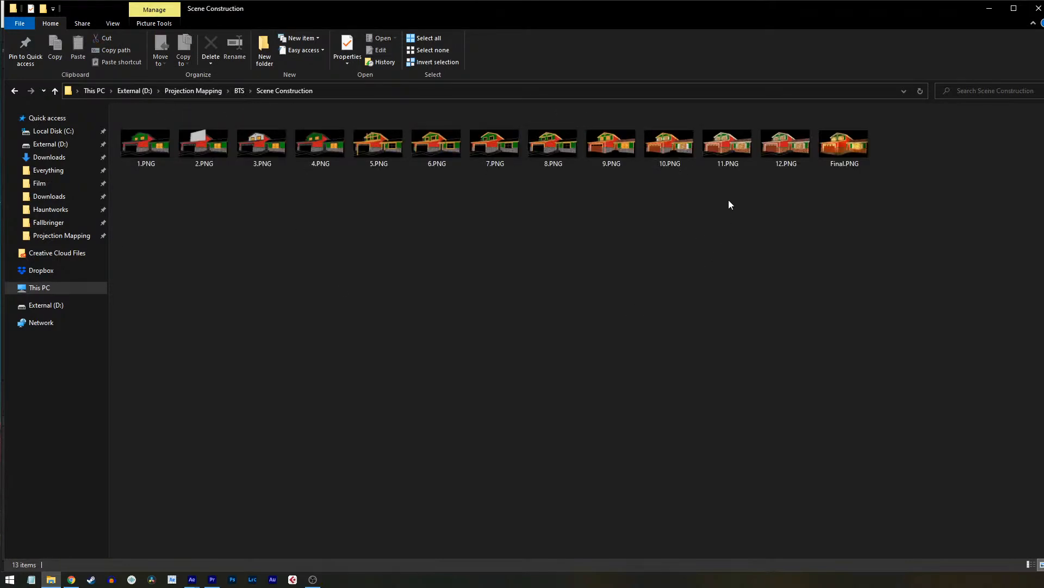
left_click(675, 138)
double_click(675, 138)
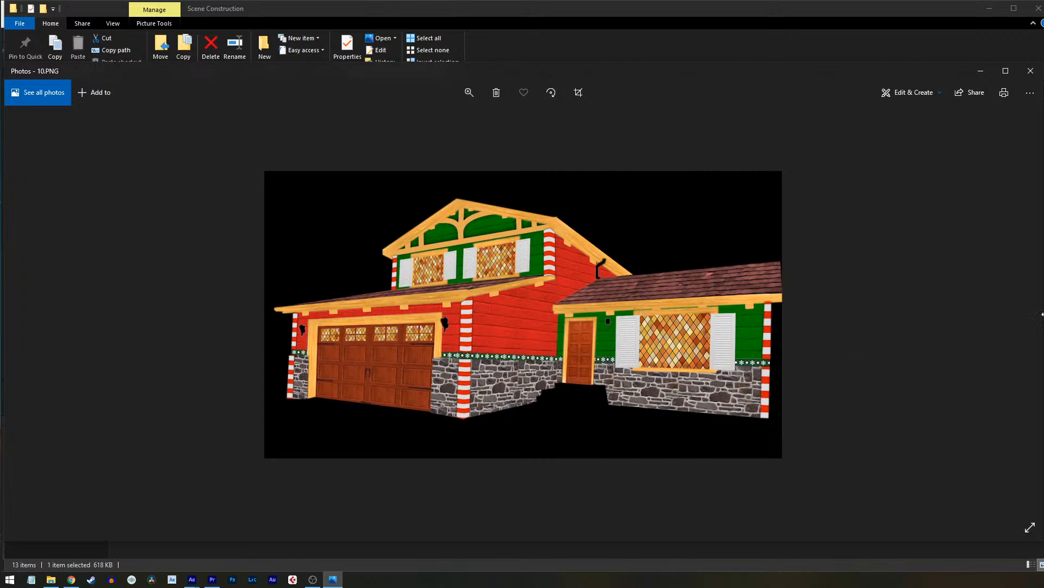
left_click(1011, 321)
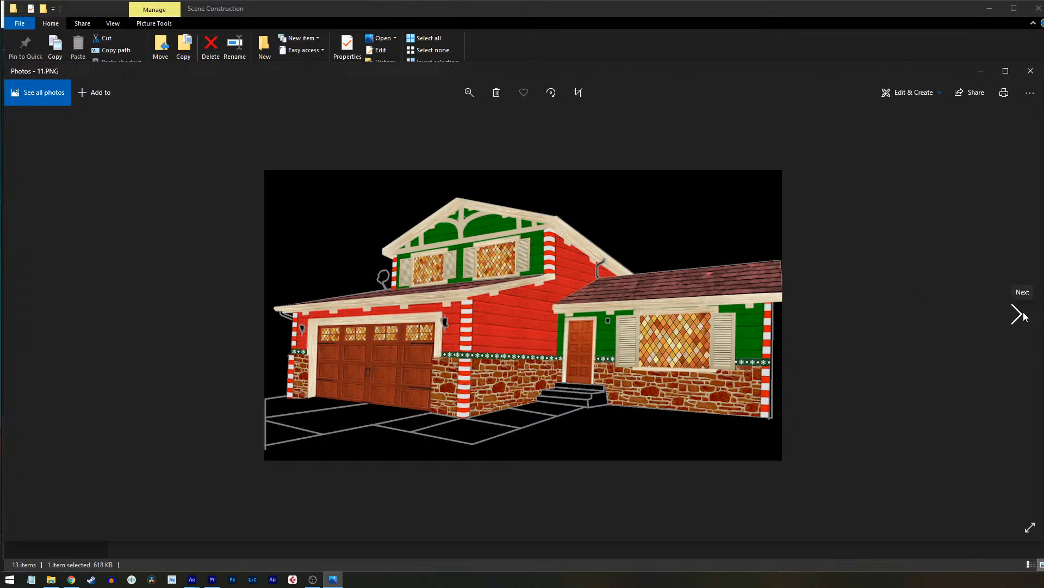
left_click(1016, 310)
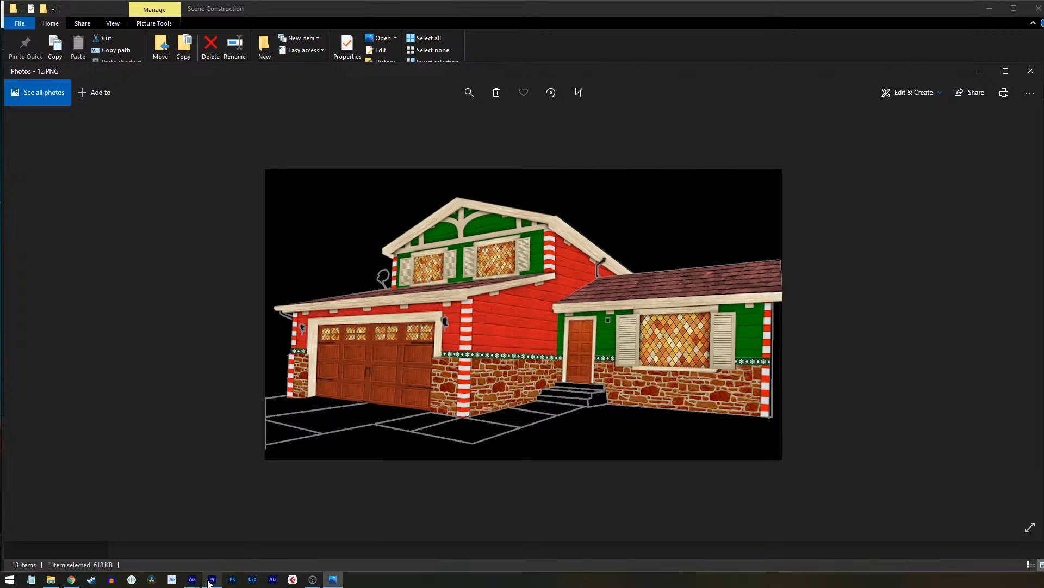
Step: Return to the Jeff Christmas Show project in After Effects and inspect the Eaves and Siding and Garage Siding layers
left_click(191, 578)
left_click(168, 531)
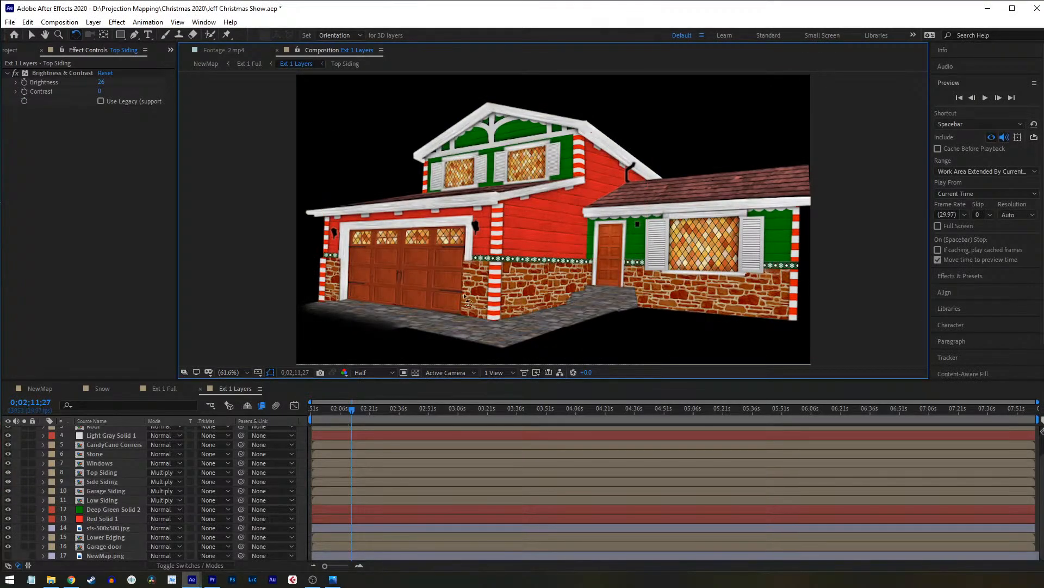
scroll(109, 446, "up", 2)
left_click(103, 438)
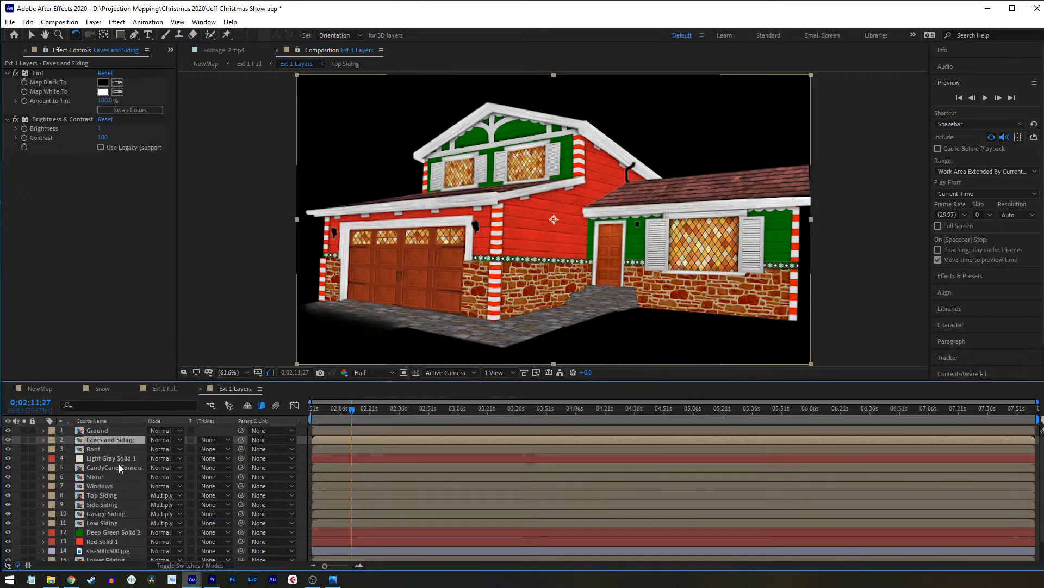
scroll(115, 484, "down", 2)
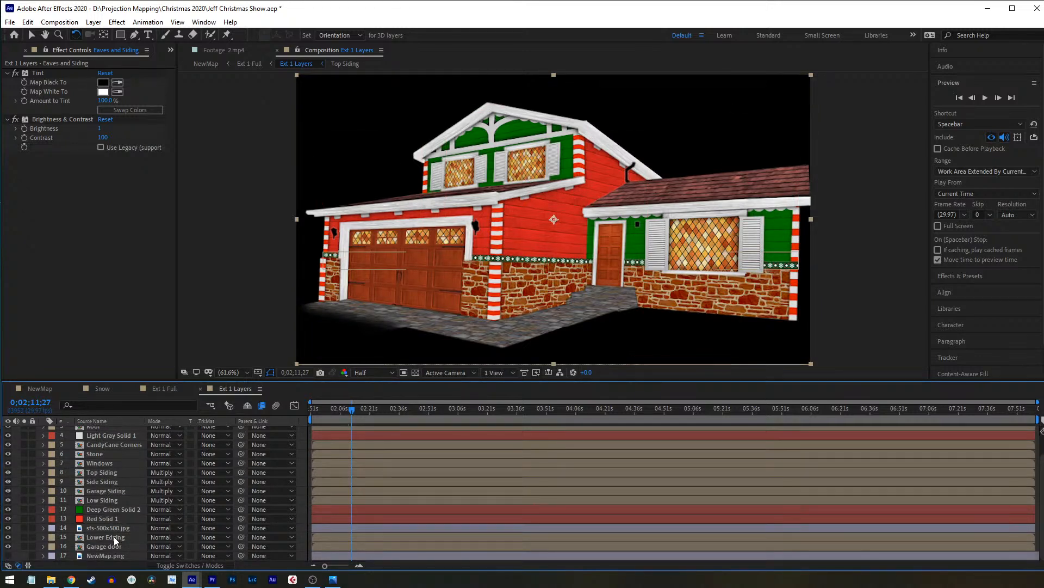
left_click(115, 489)
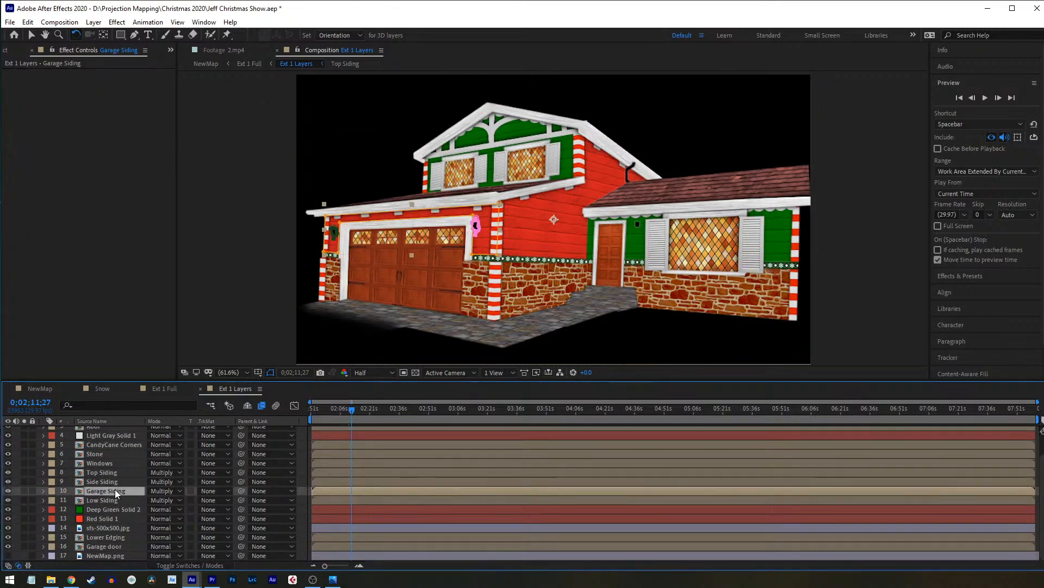
scroll(115, 489, "up", 2)
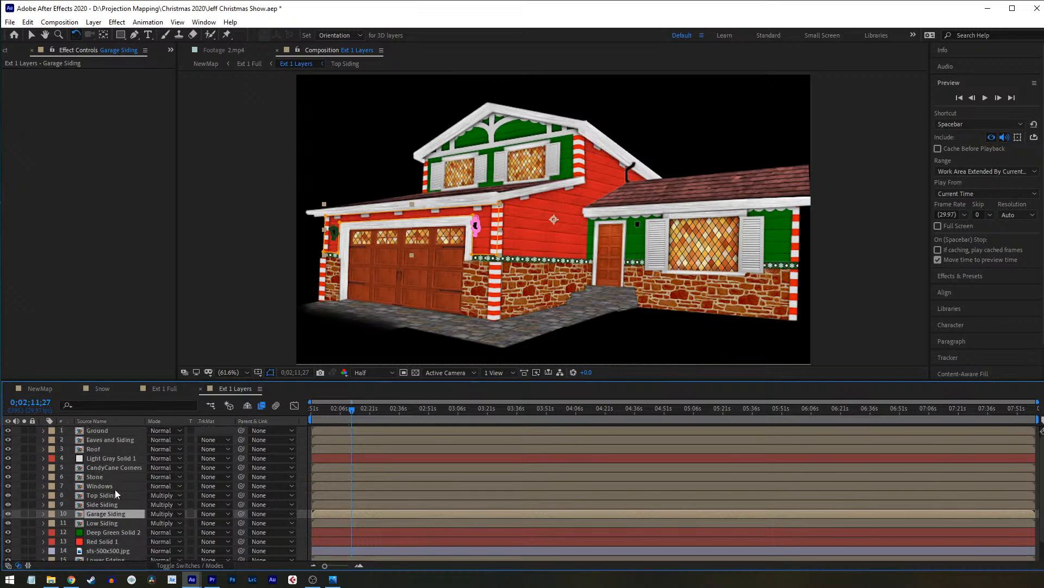
Step: Open the Eaves and Siding precomposition and bring the whole wood trim into view
double_click(110, 439)
scroll(472, 185, "down", 3)
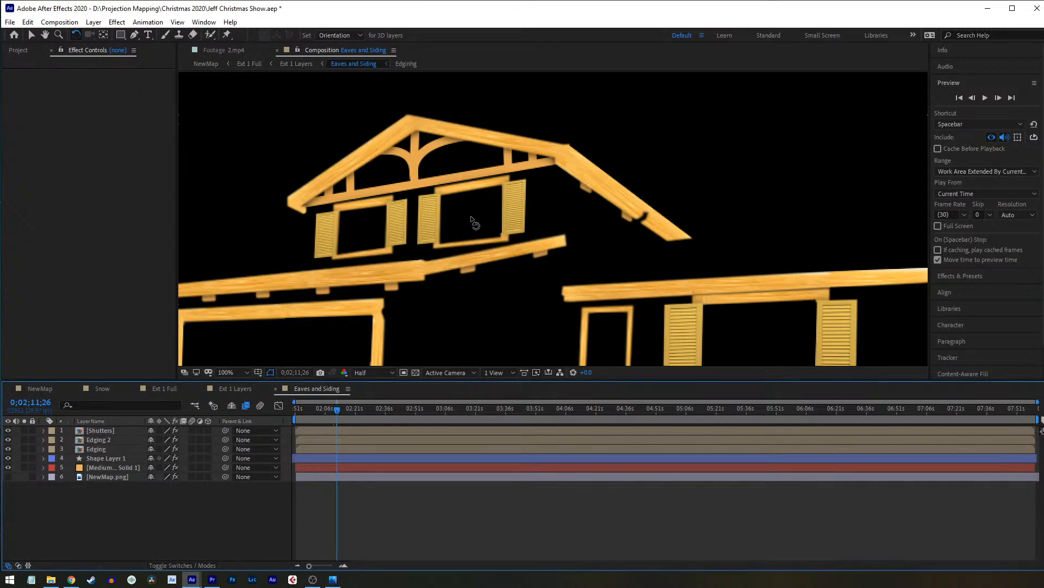
left_click_drag(463, 240, 513, 204)
key("w")
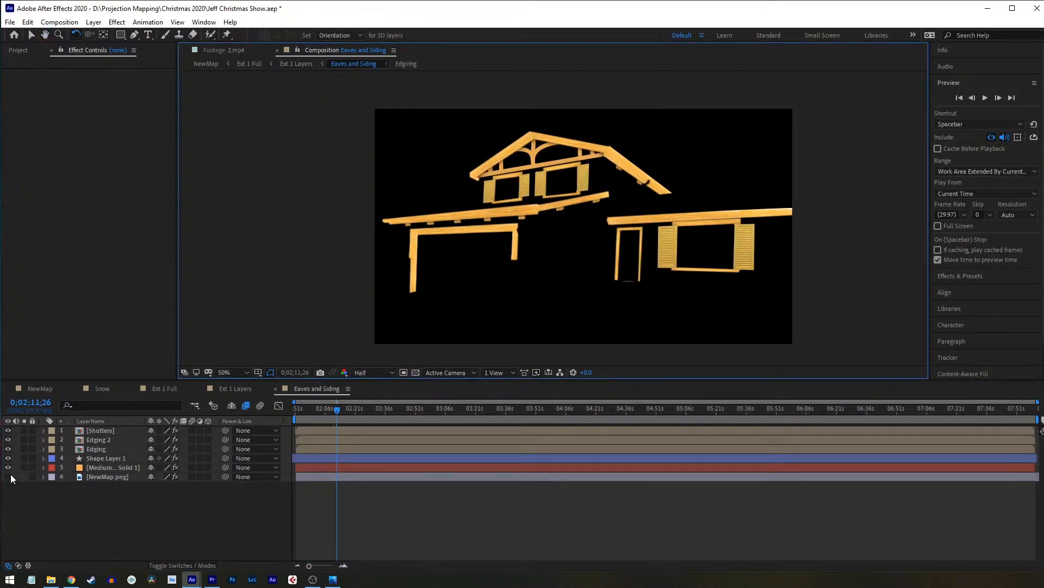
Step: Make the NewMap.png line art visible behind the trim and select Medium Orange Solid 1 to show its effects
left_click(7, 476)
scroll(477, 194, "up", 2)
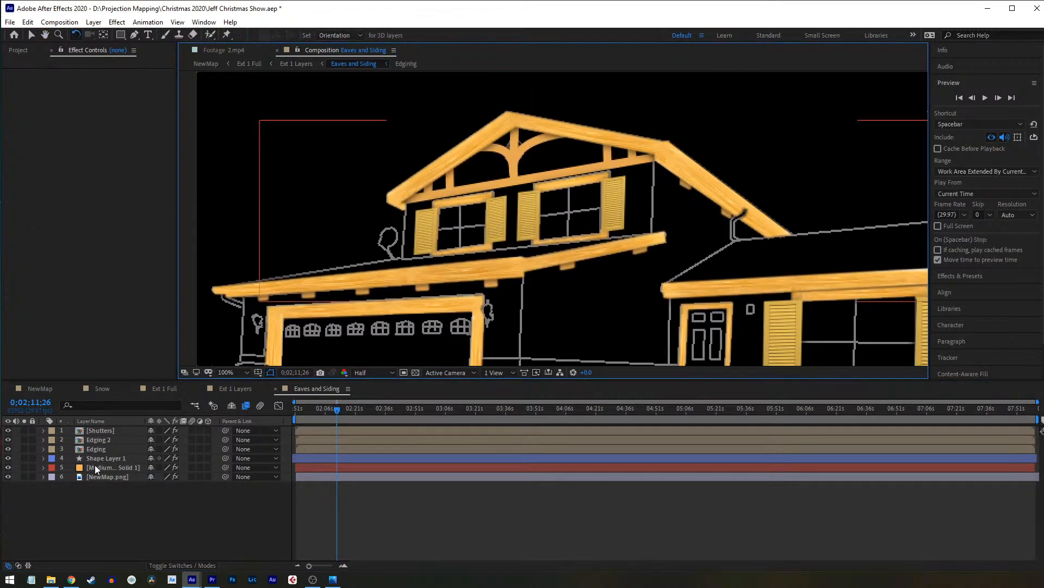
left_click(97, 468)
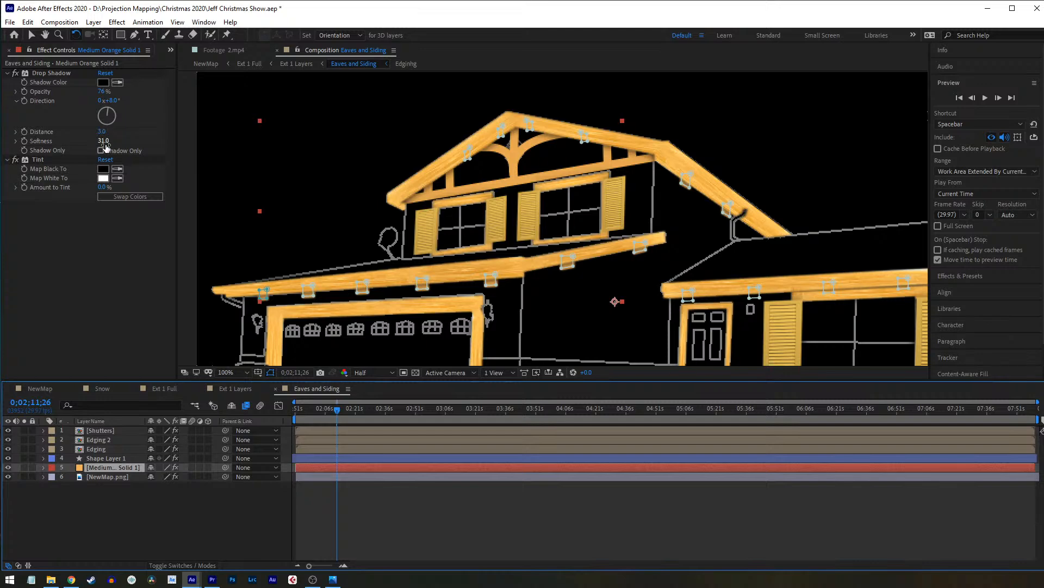
Step: Switch to Photos, examine the trim and siding in 12.PNG up close, and return to the full image
left_click(333, 579)
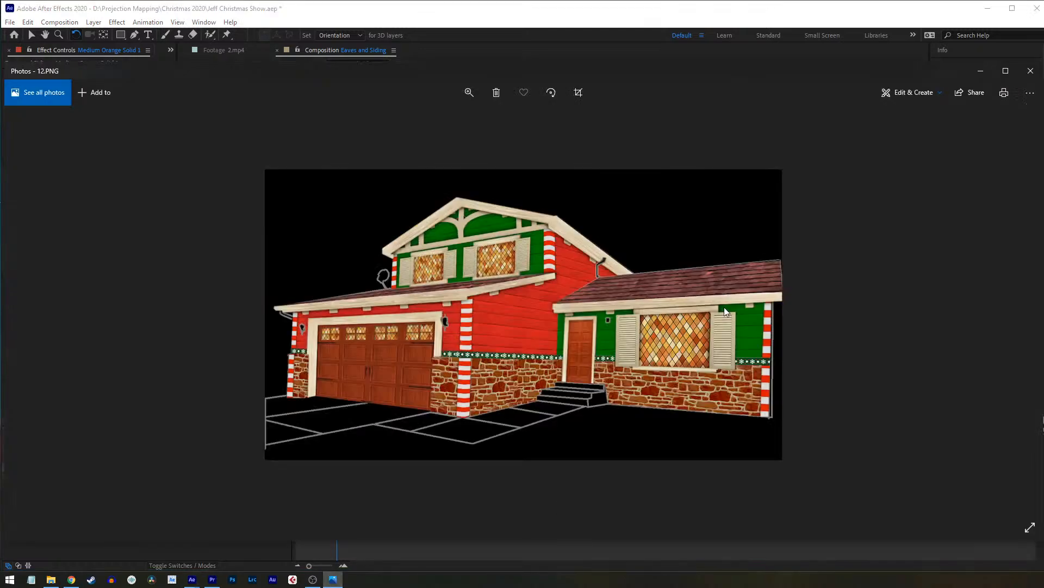
left_click(469, 93)
left_click(440, 120)
left_click_drag(441, 117, 440, 121)
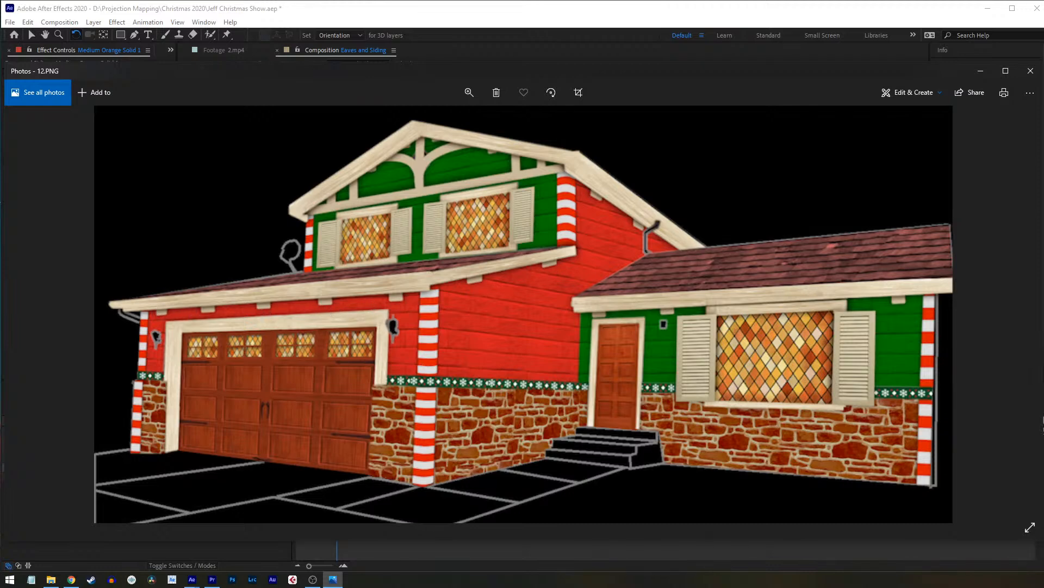
left_click(469, 93)
left_click_drag(442, 121, 409, 123)
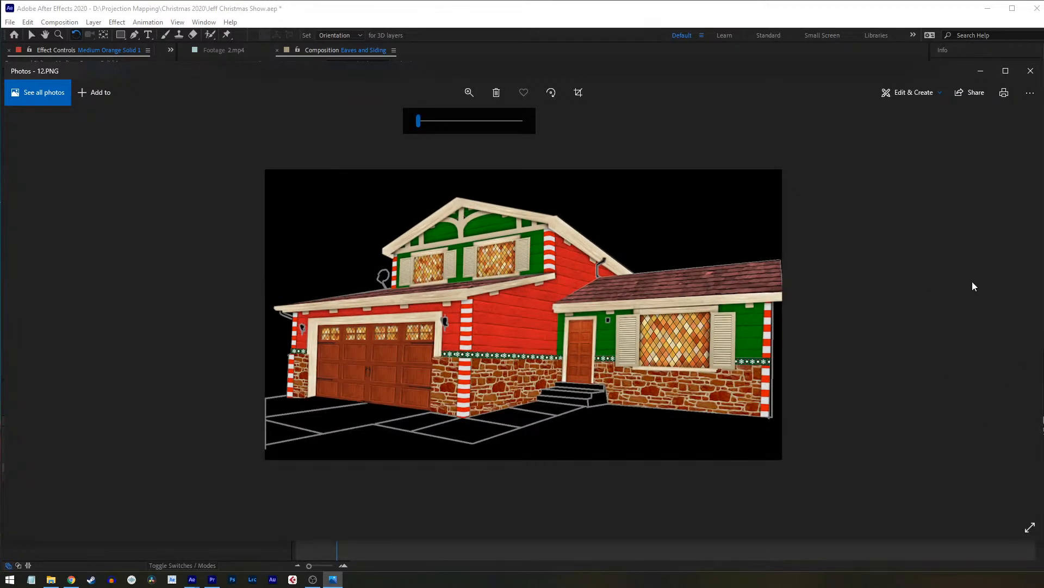
Step: Advance to Final.PNG, examine its lit house textures up close, and return to the full image
left_click(1017, 317)
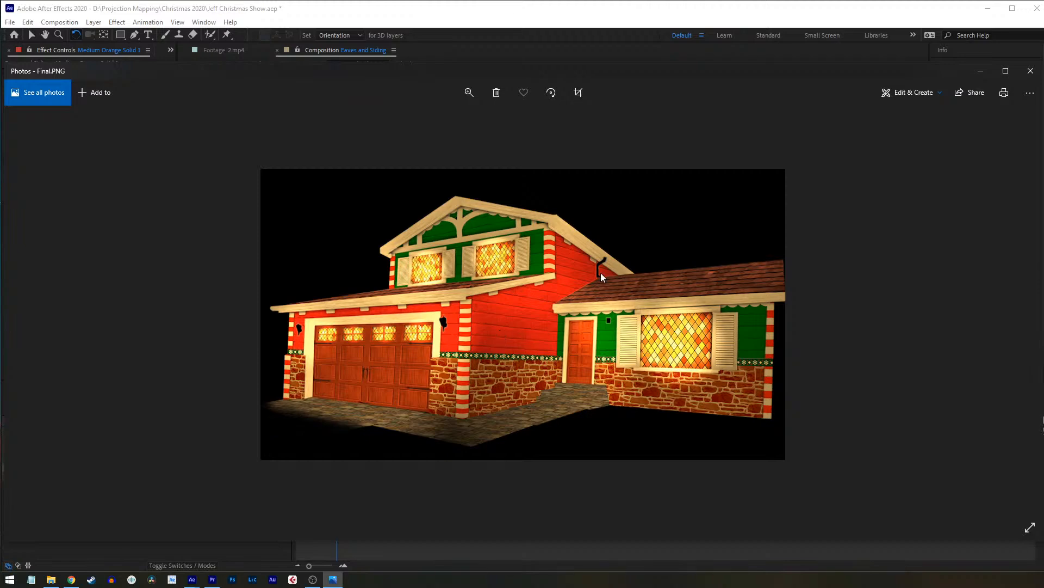
left_click(472, 93)
left_click_drag(435, 122, 444, 122)
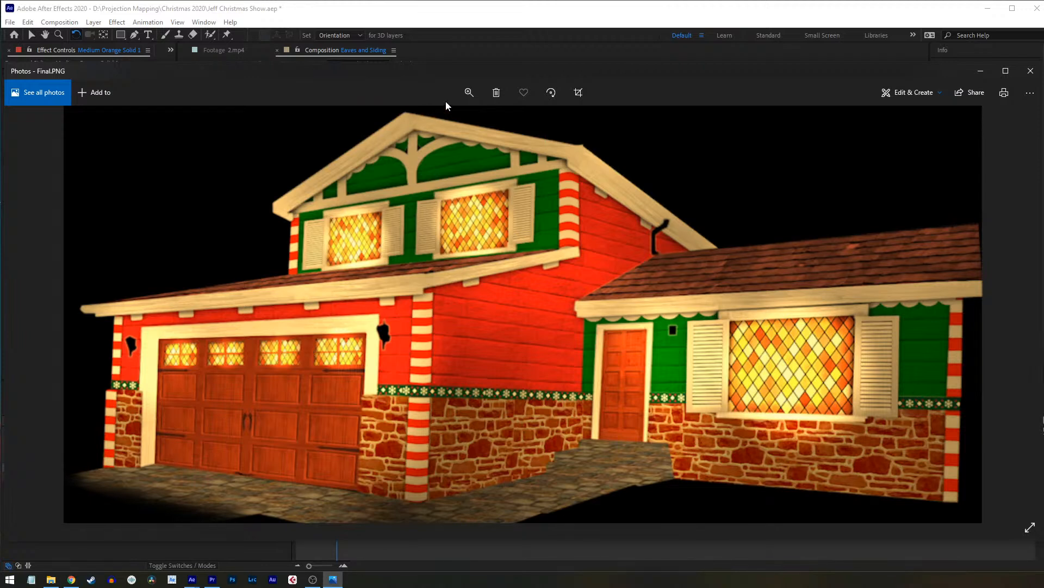
left_click(466, 94)
left_click_drag(434, 121, 417, 121)
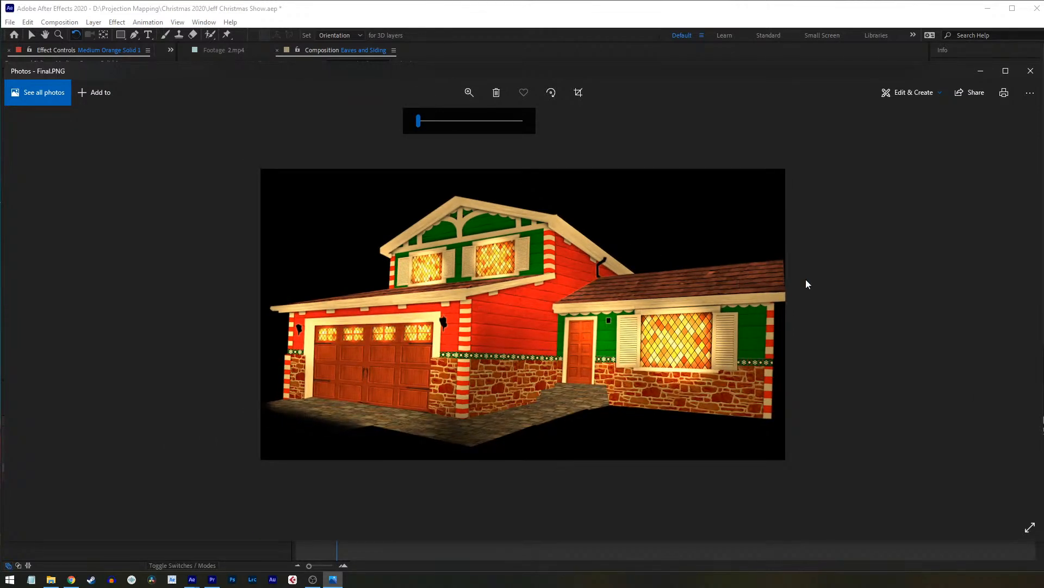
Step: Compare 12.PNG with Final.PNG, and return to After Effects with no layer selected in Eaves and Siding
left_click(40, 317)
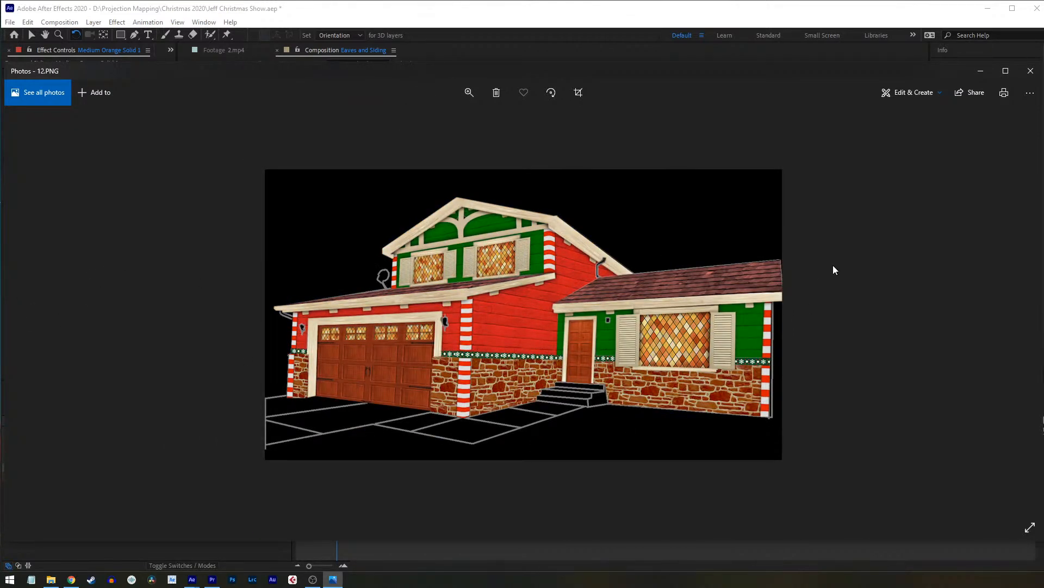
left_click(1015, 297)
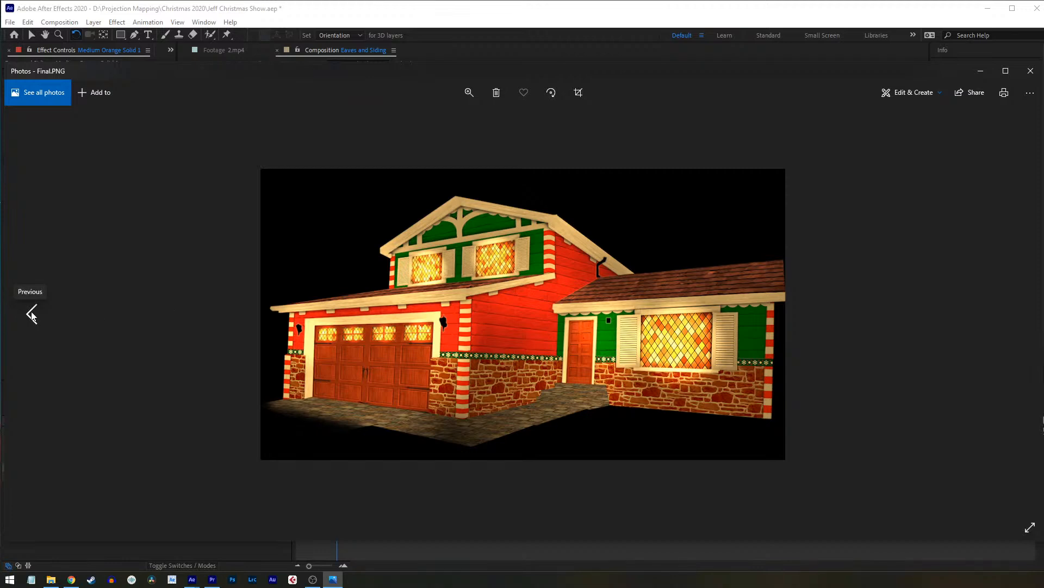
left_click(31, 314)
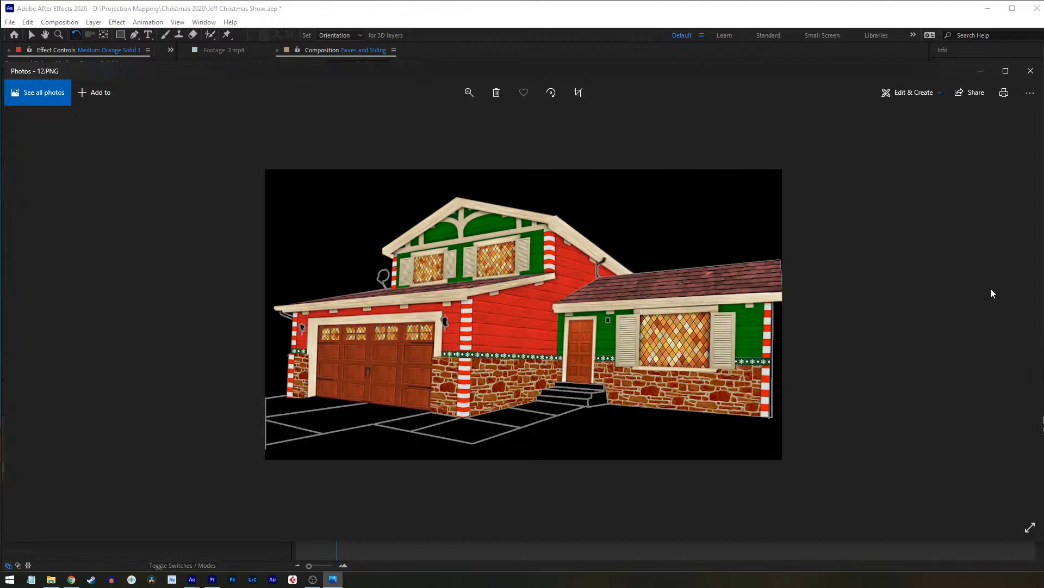
left_click(1020, 302)
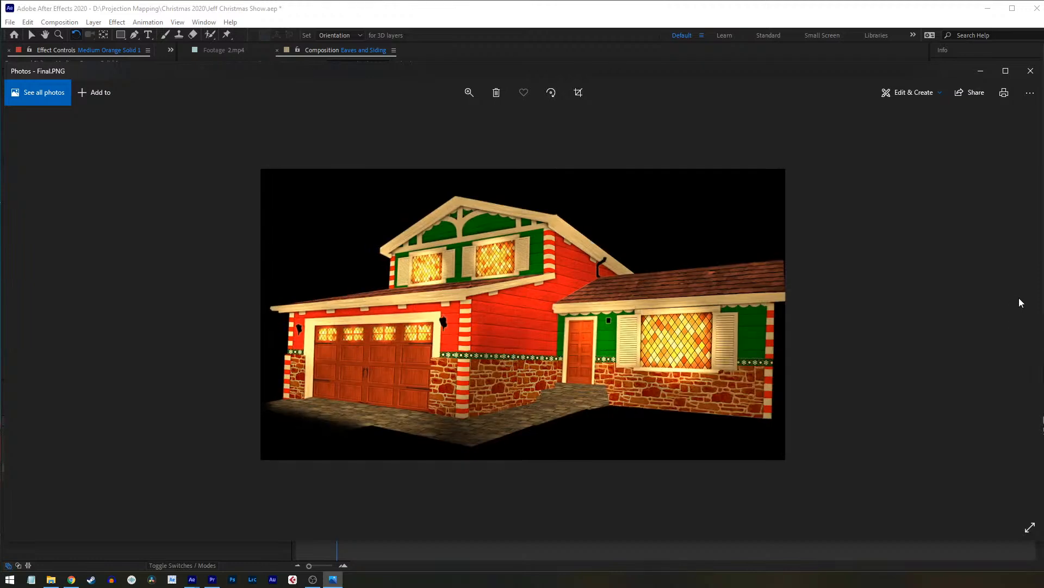
left_click(1031, 71)
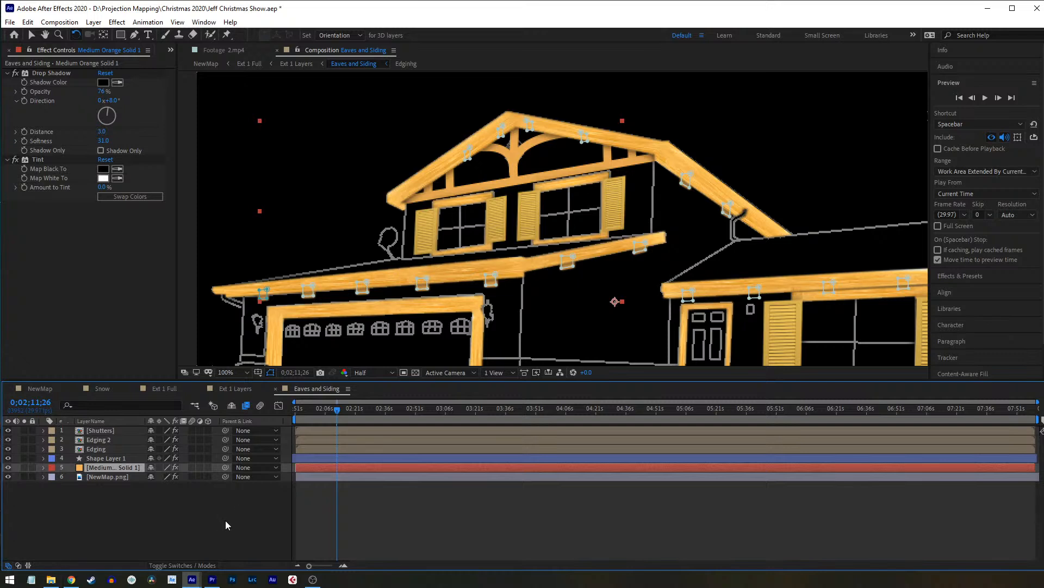
left_click(138, 536)
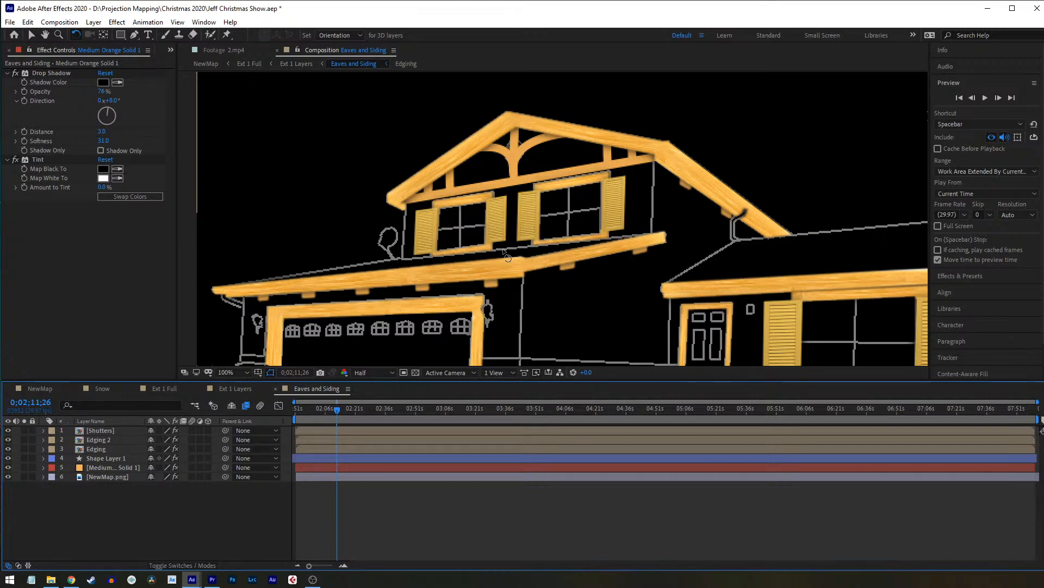
scroll(576, 239, "down", 2)
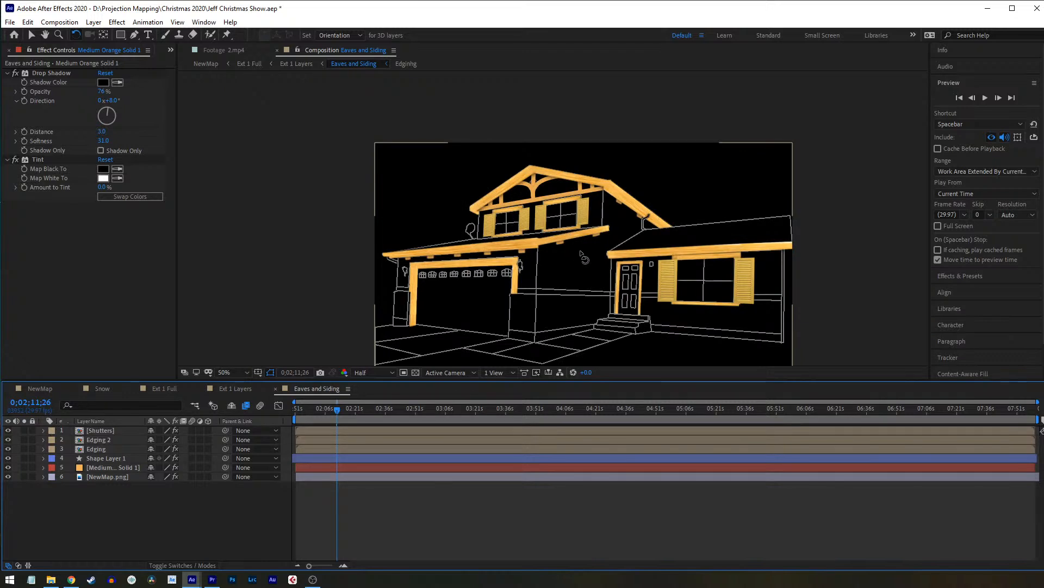
left_click_drag(606, 290, 600, 277)
key("w")
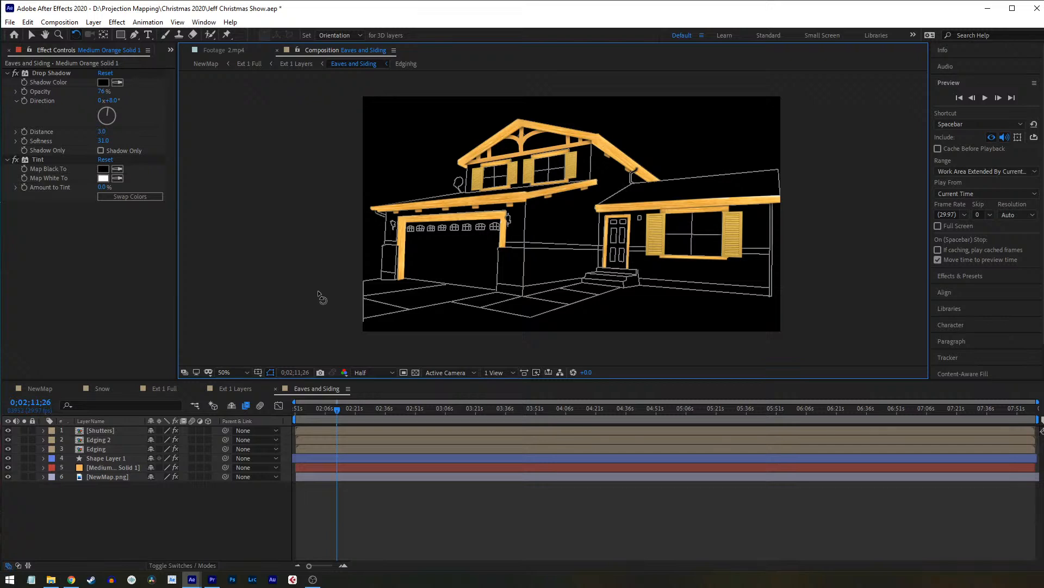
Step: Switch to File Explorer and browse the stock video collection in the Projections folder of Projection Mapping
left_click(54, 580)
left_click(279, 398)
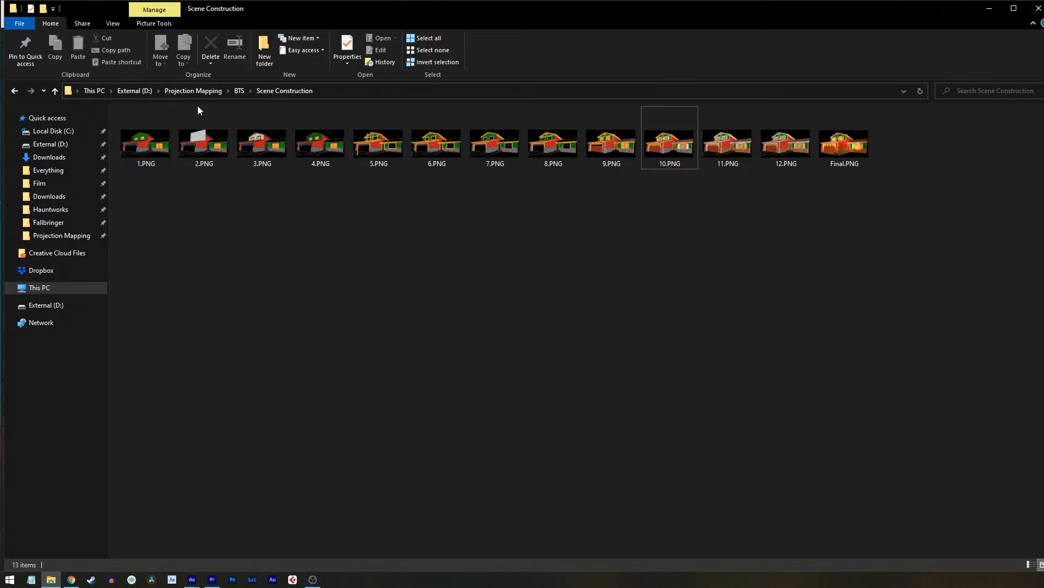
left_click(214, 92)
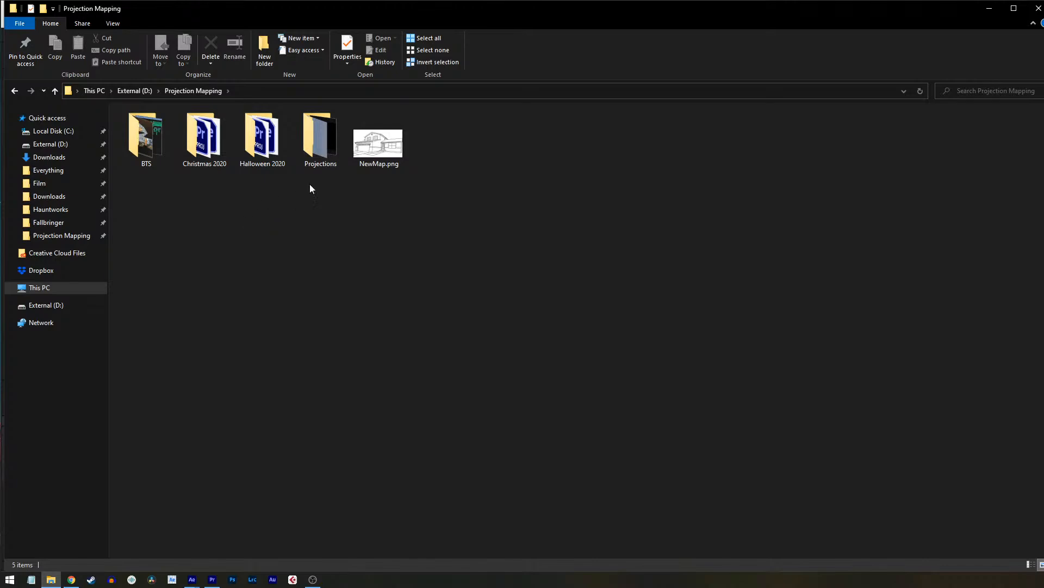
double_click(322, 141)
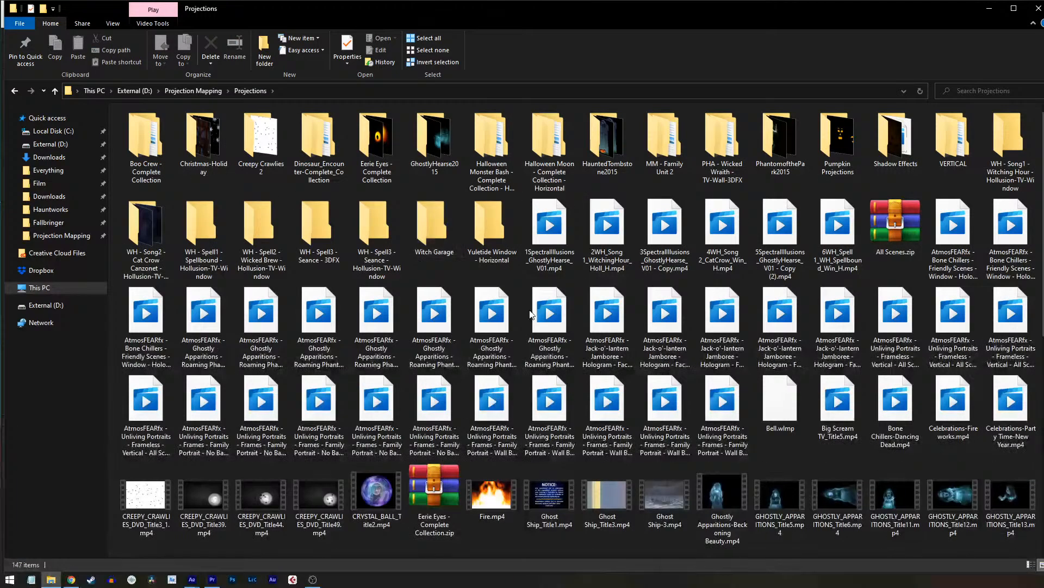
scroll(587, 198, "down", 6)
scroll(351, 284, "up", 6)
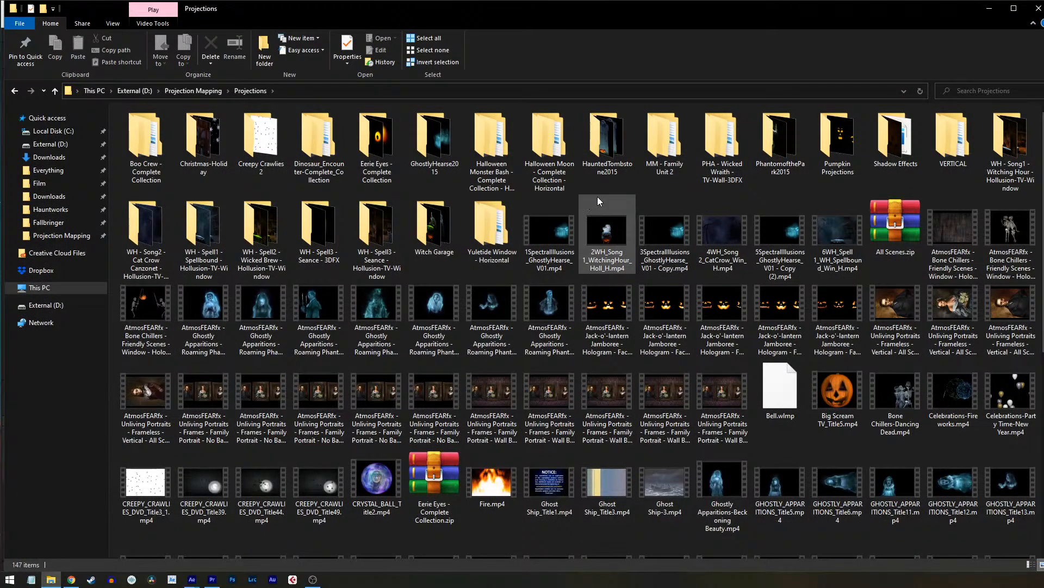
Step: Open the Resources folder of Christmas 2020 and preview the Green Screen Santa's Elves clip partway through, closing the player
left_click(194, 91)
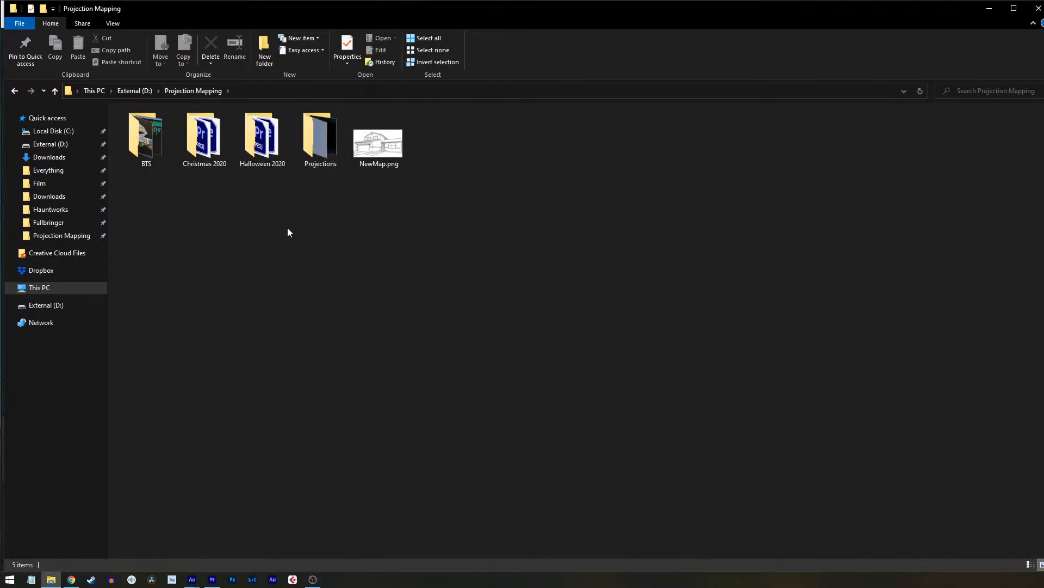
double_click(223, 162)
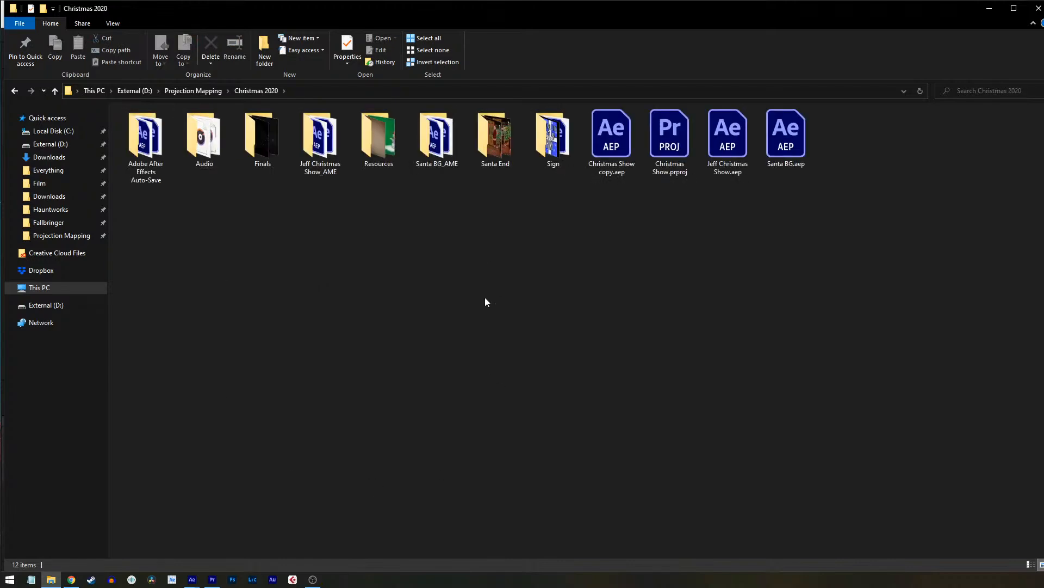
double_click(383, 143)
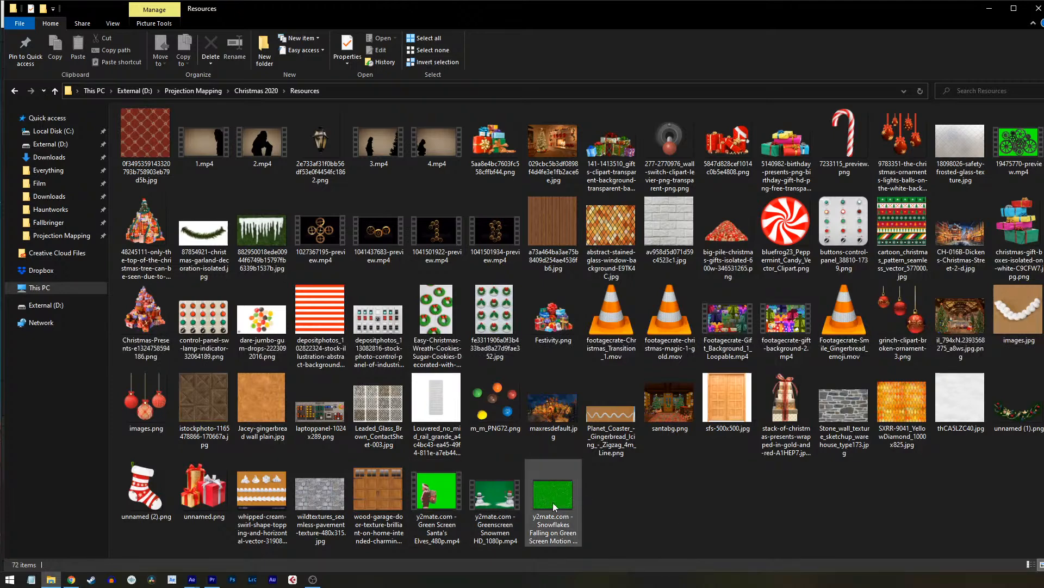
double_click(454, 484)
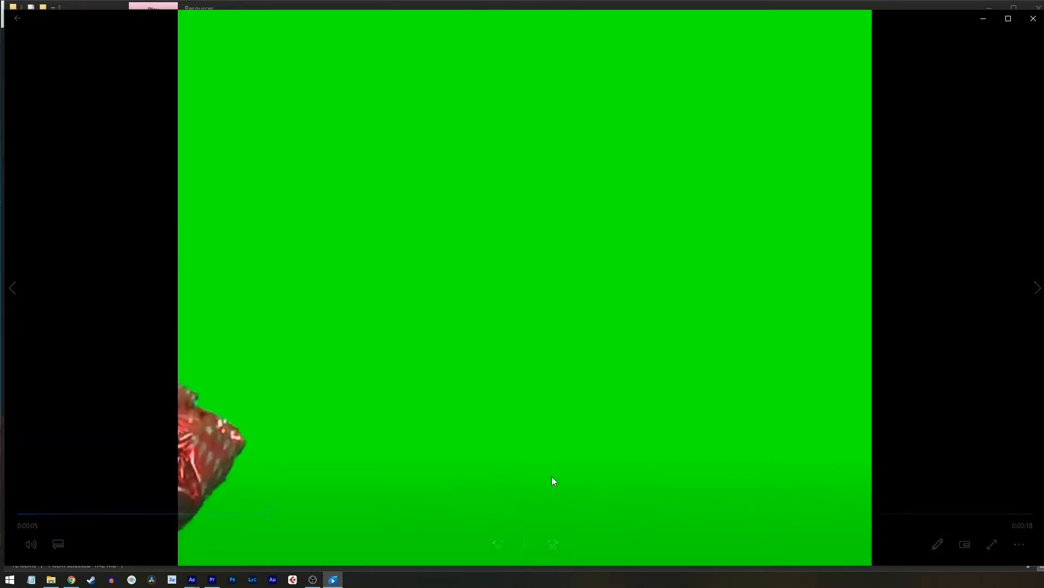
left_click(571, 514)
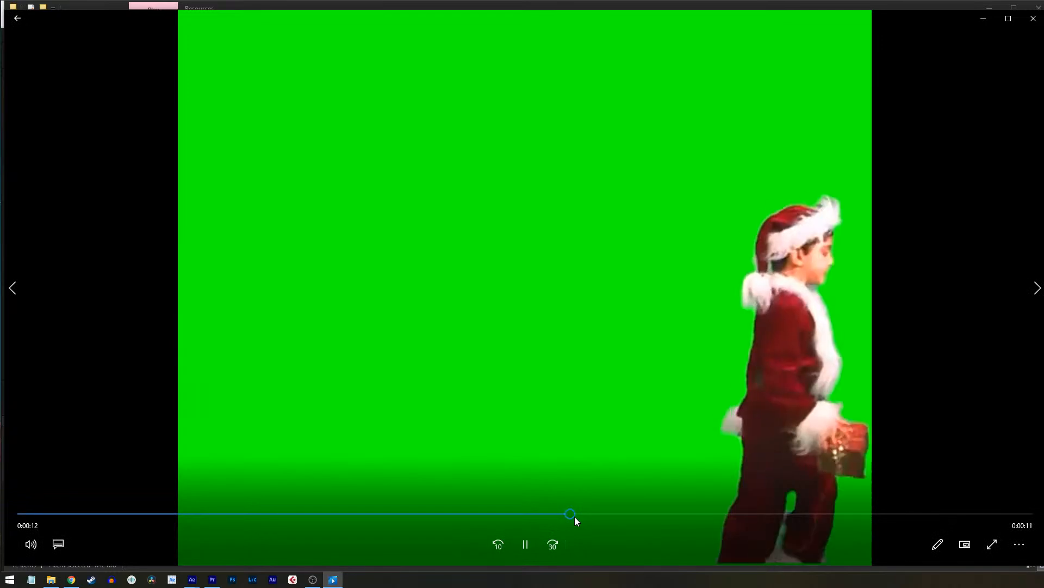
left_click(527, 543)
left_click(1025, 18)
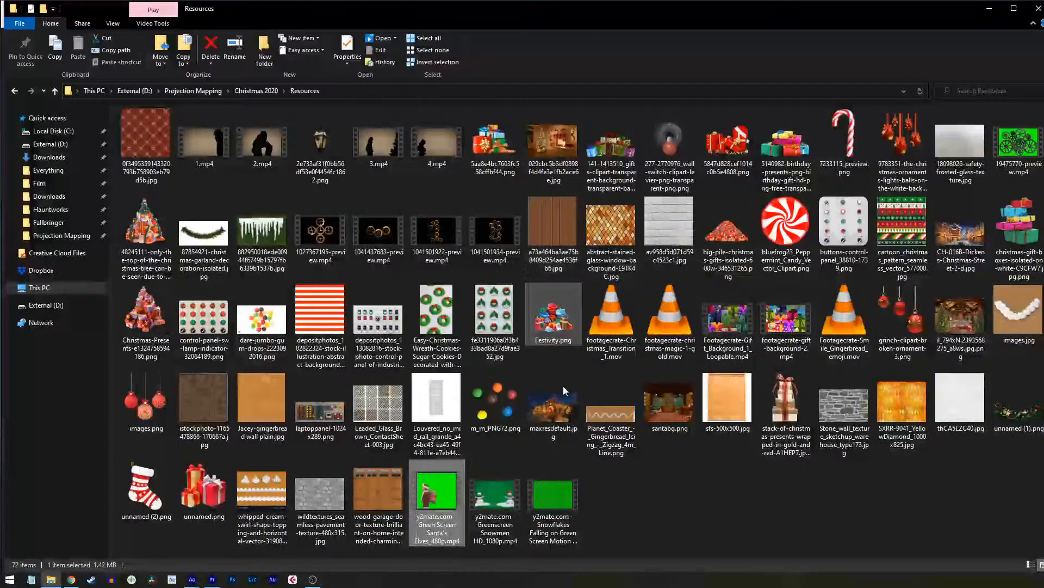
Step: Preview the Greenscreen Snowmen clip and the two Footagecrate gift background clips, closing the player after viewing
double_click(513, 489)
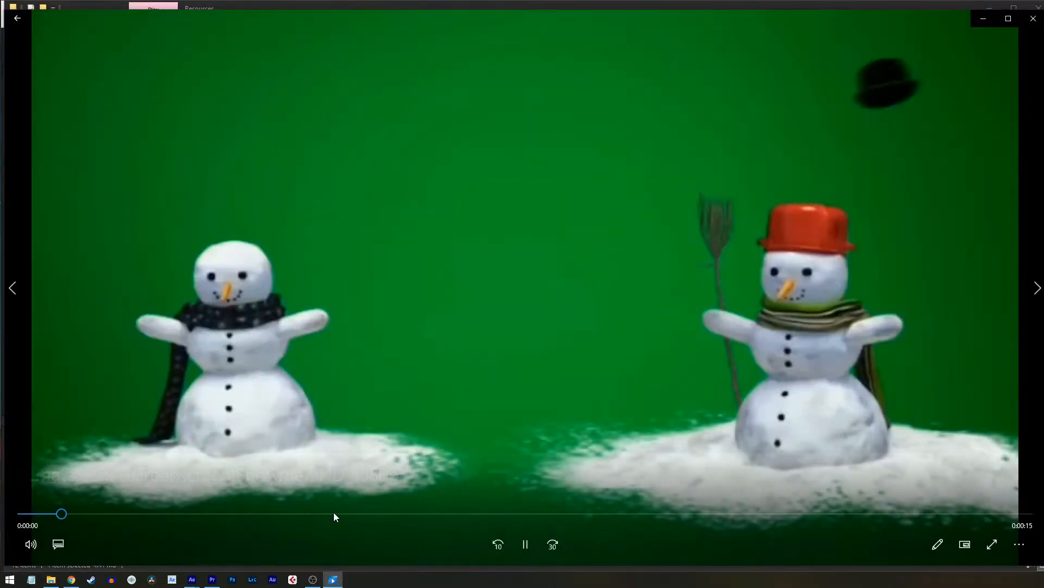
left_click(348, 513)
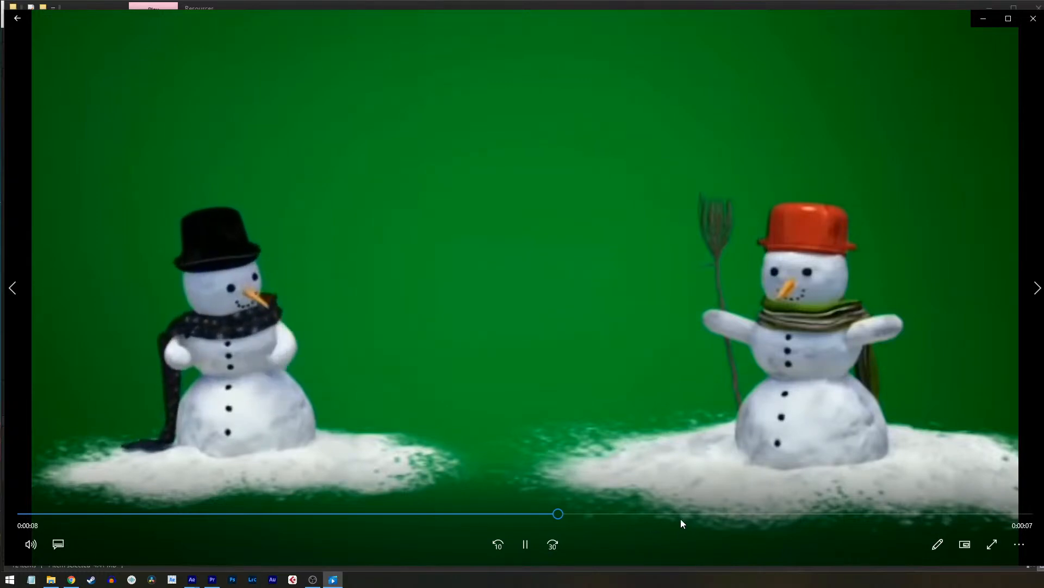
left_click(1028, 24)
left_click(658, 470)
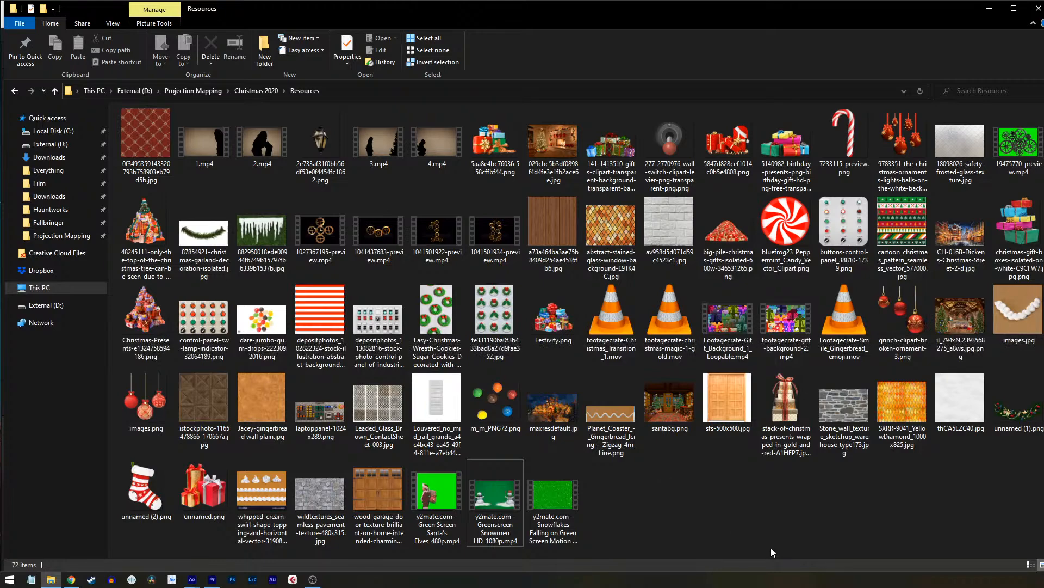
double_click(734, 331)
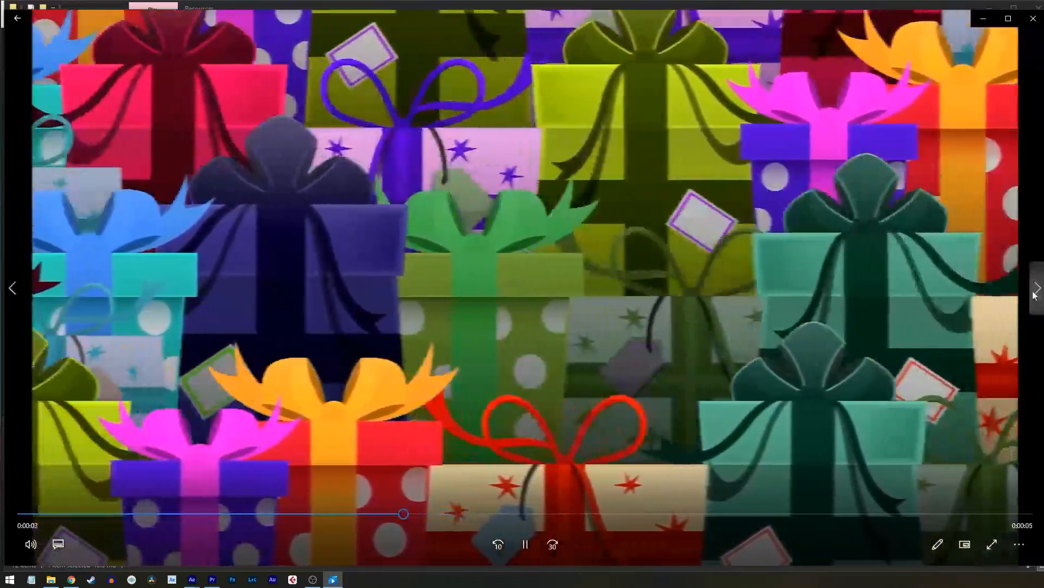
left_click(1037, 288)
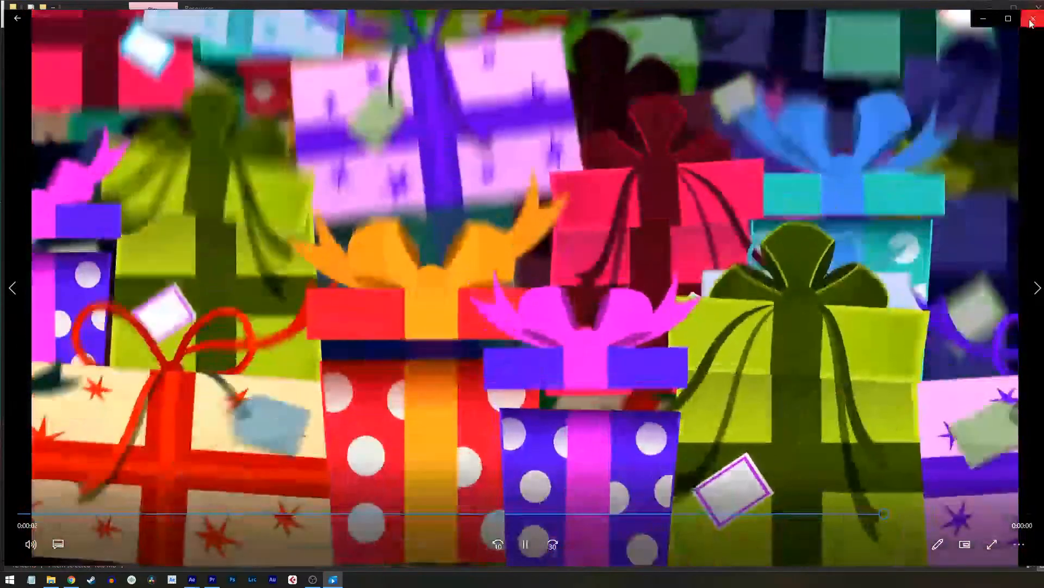
left_click(1034, 18)
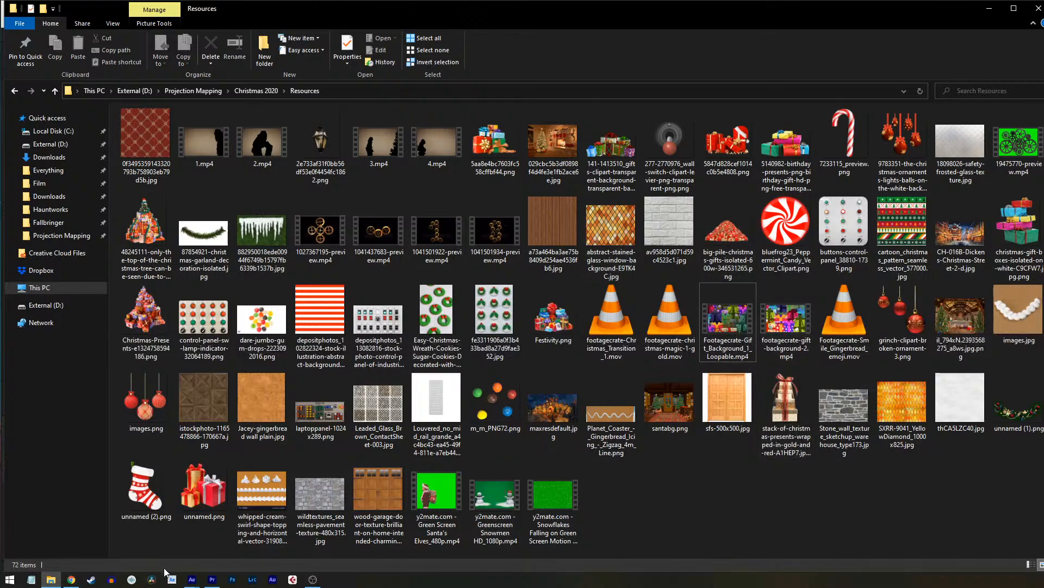
Step: Return to After Effects and close the Eaves and Siding, Ext 1 Layers, Ext 1 Full and Snow compositions, leaving NewMap open
left_click(191, 579)
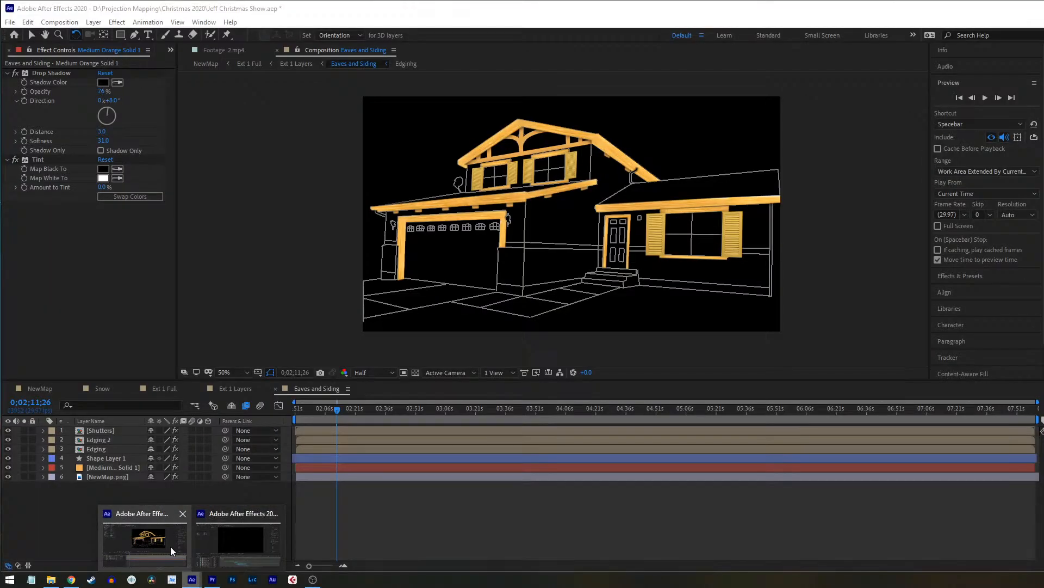
left_click(172, 551)
left_click(276, 389)
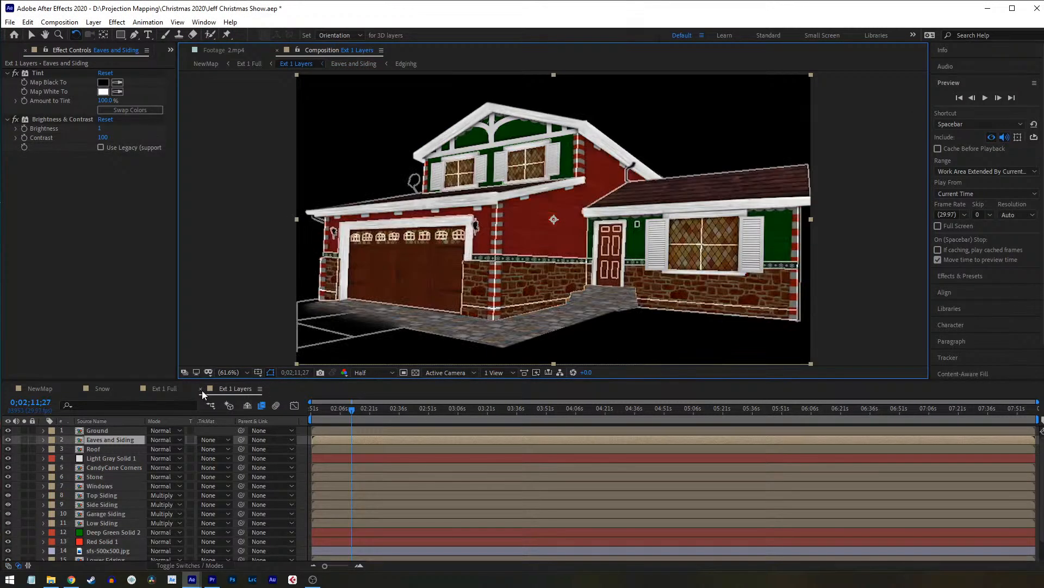
left_click(200, 388)
left_click(134, 389)
left_click(76, 390)
Step: Open the Particle Finale composition and scrub its particle tree animation to 0;05;37;10
double_click(116, 506)
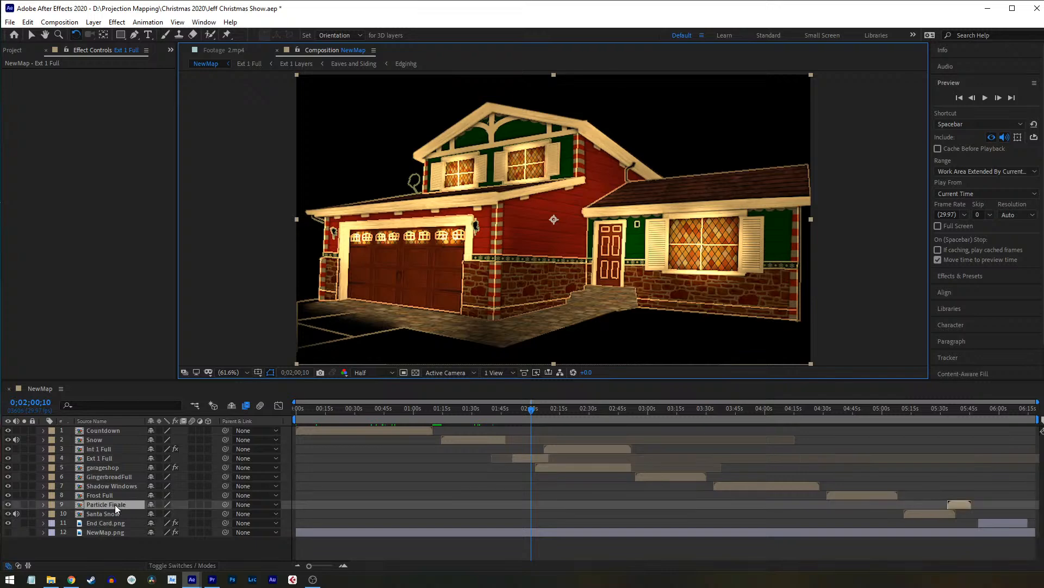
left_click(382, 409)
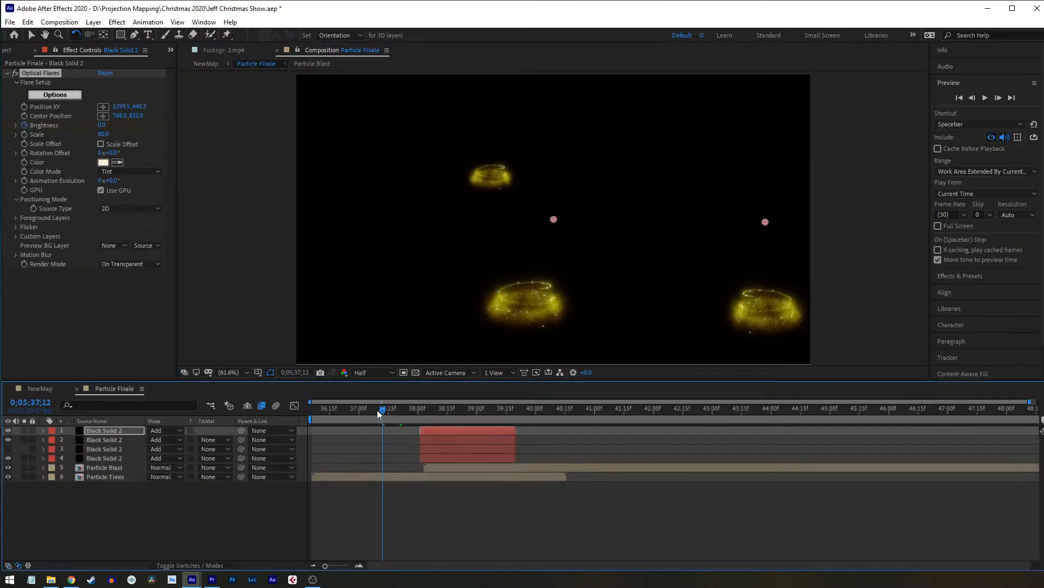
left_click_drag(429, 410, 379, 410)
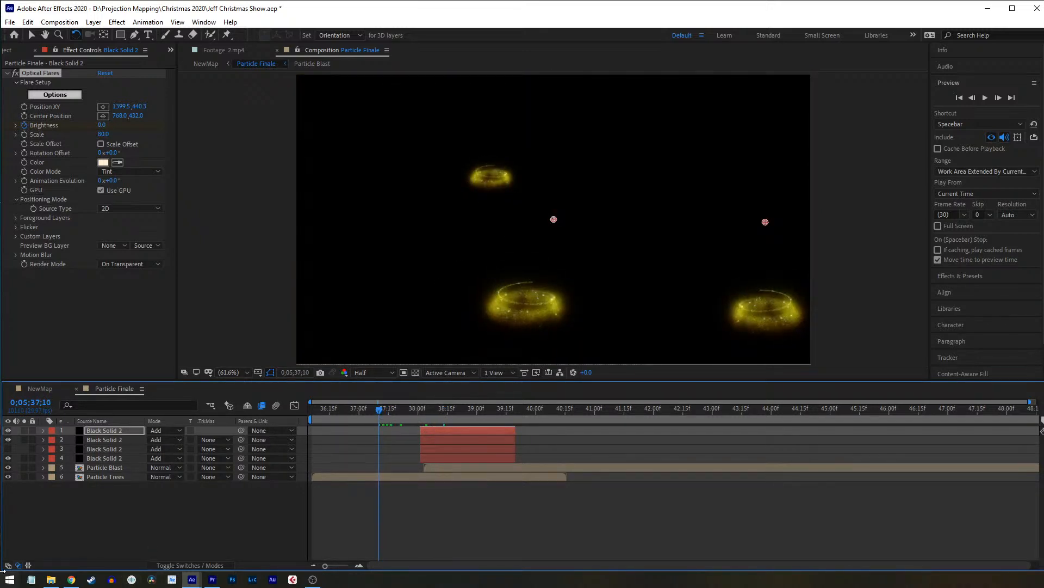
Step: Return to NewMap and scrub through the gingerbread house scene to the dancing gingerbread men at 0;03;28;18
left_click(61, 390)
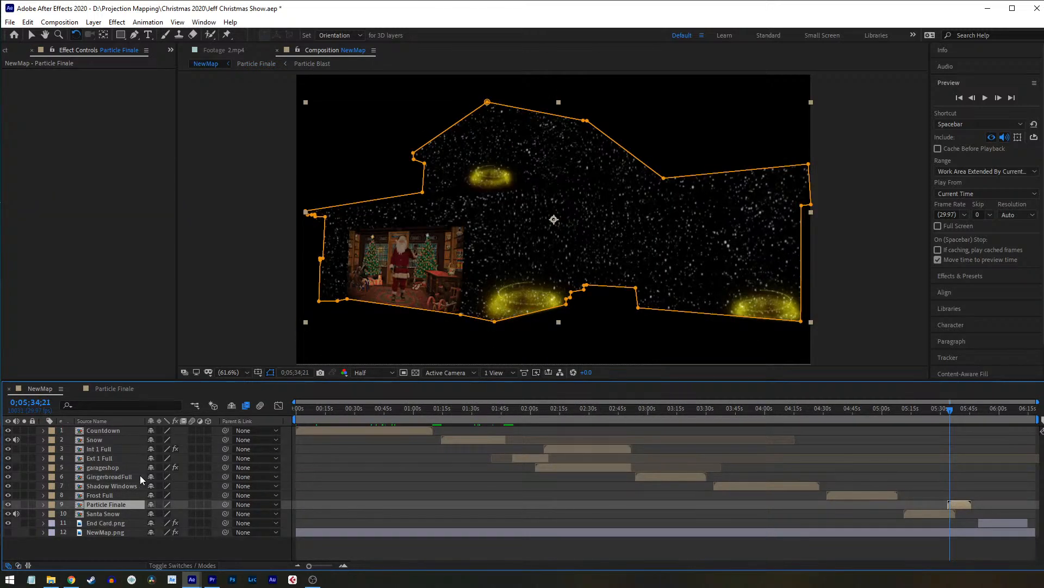
left_click(677, 415)
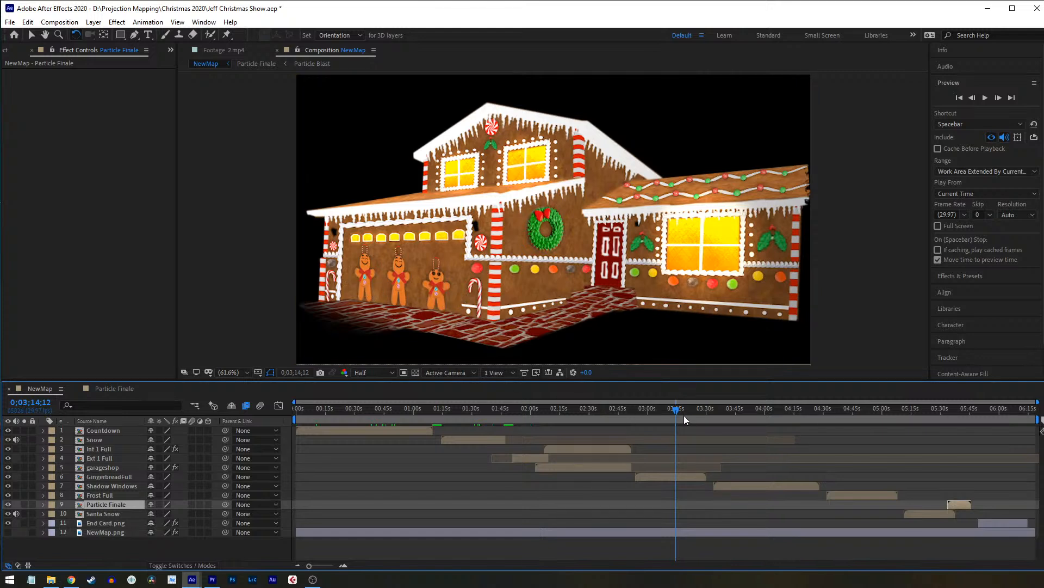
left_click_drag(677, 415, 693, 414)
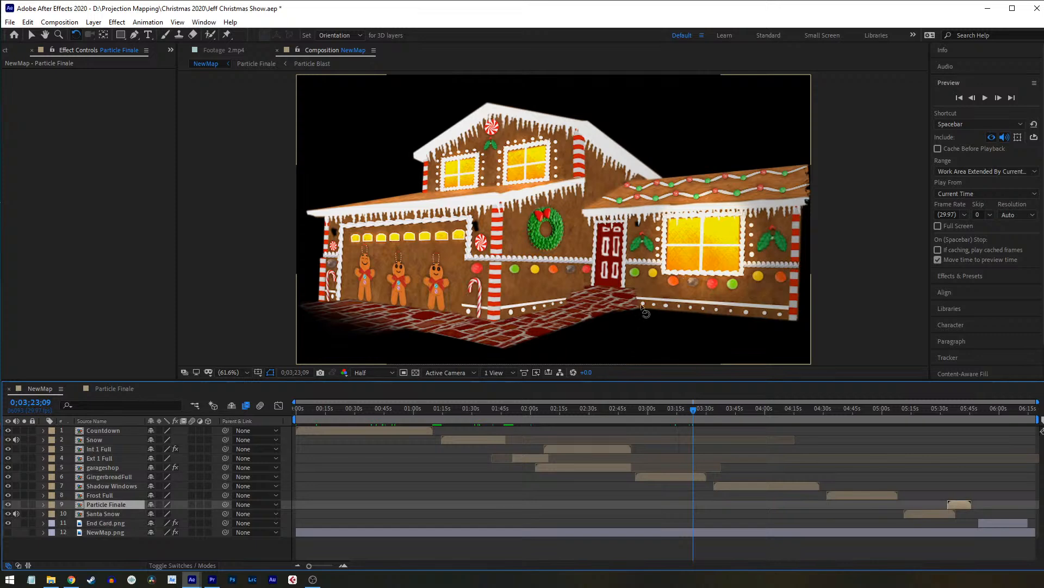
left_click_drag(693, 414, 703, 413)
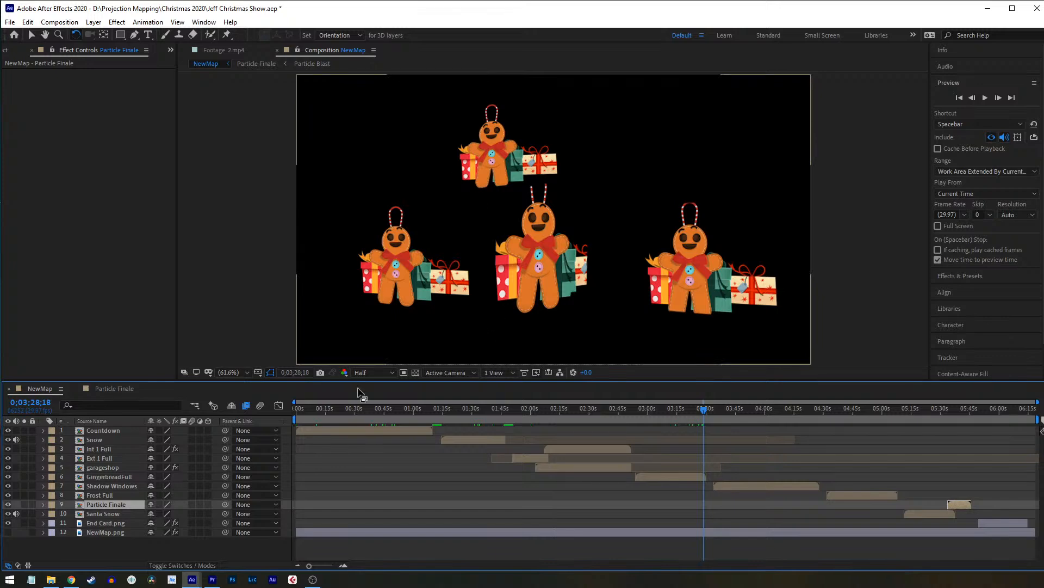
Step: Switch to the Resources folder in File Explorer, examine the brown wood plank texture in Photos, and minimize the viewer
left_click(50, 579)
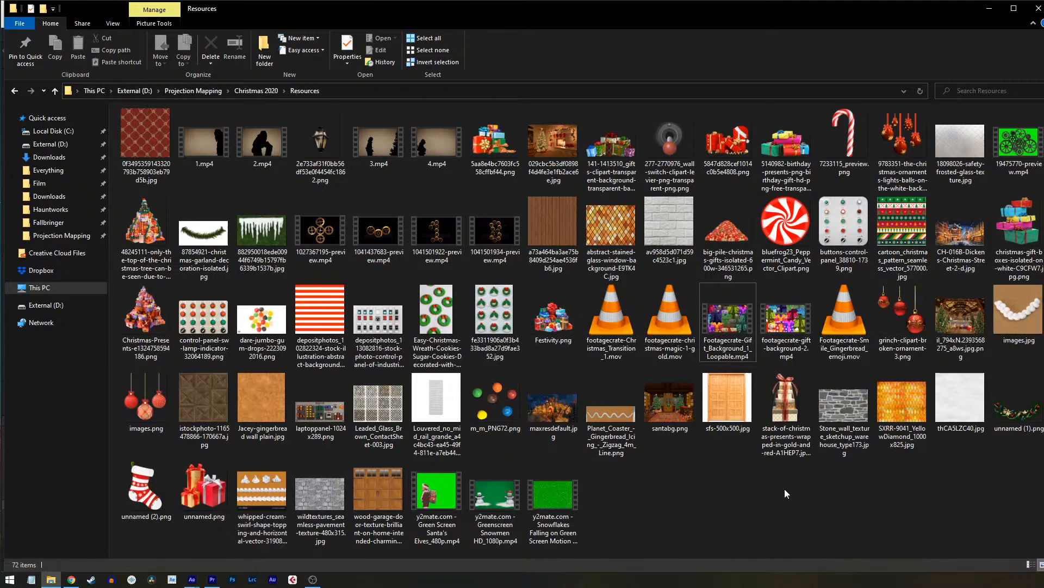
left_click(566, 243)
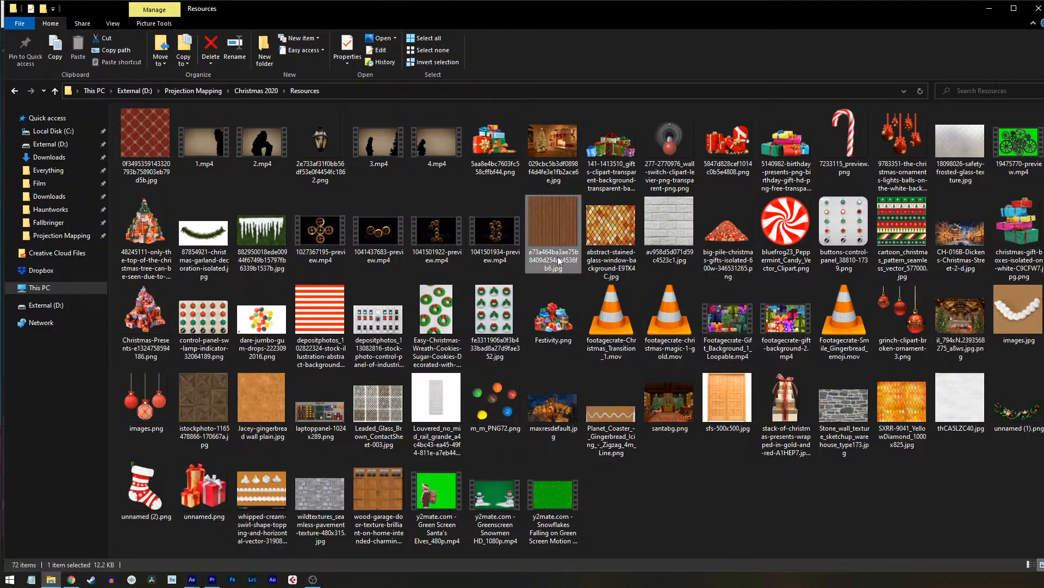
left_click(656, 492)
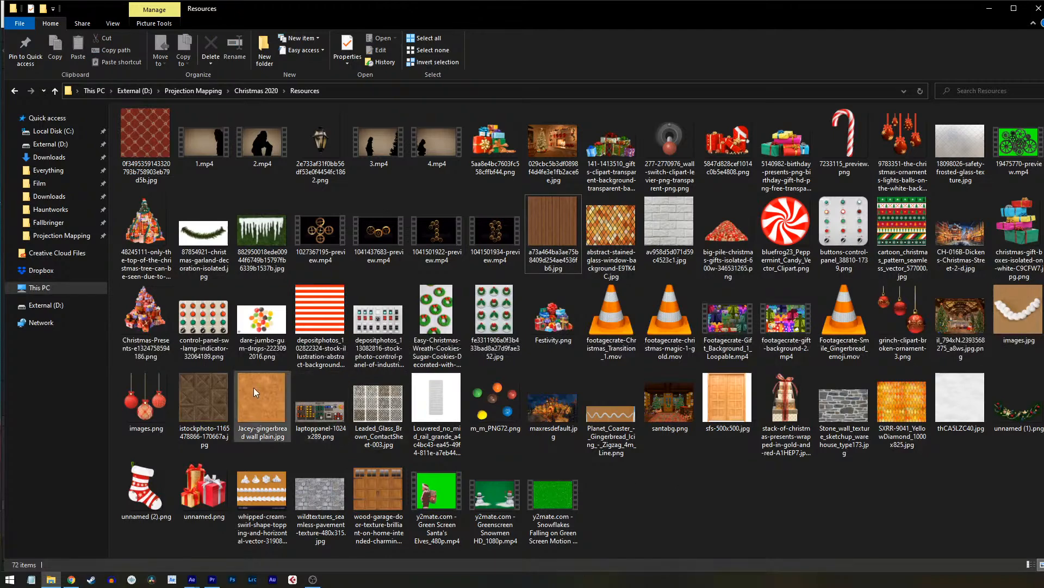
double_click(559, 218)
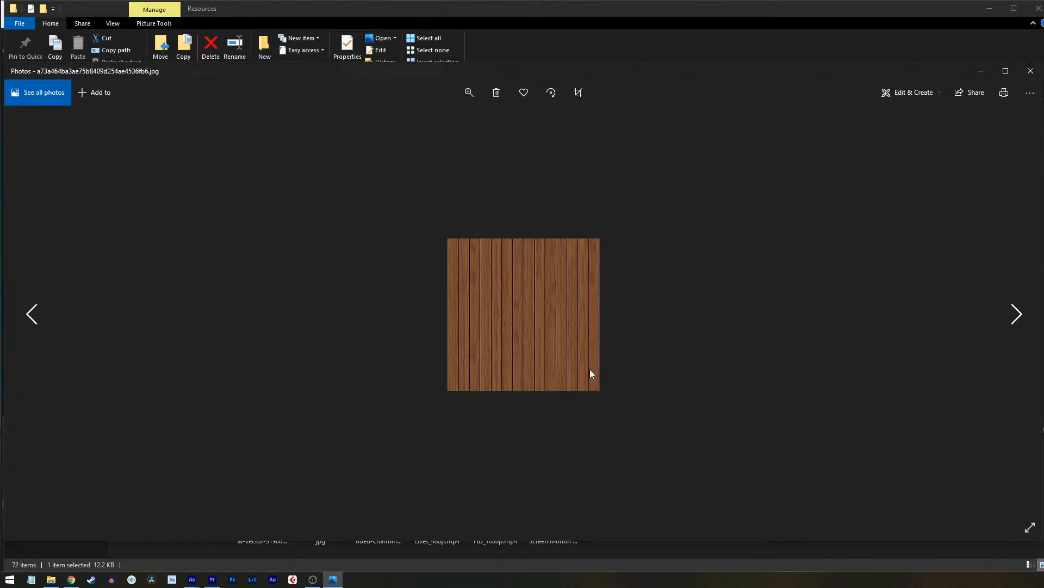
left_click(469, 93)
left_click_drag(416, 121, 396, 152)
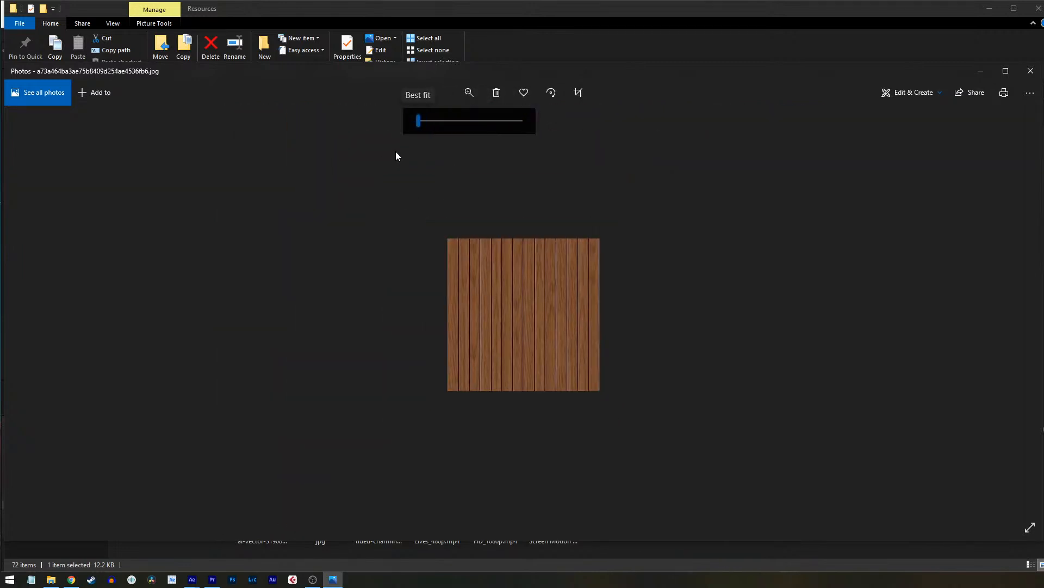
left_click(981, 70)
left_click(692, 497)
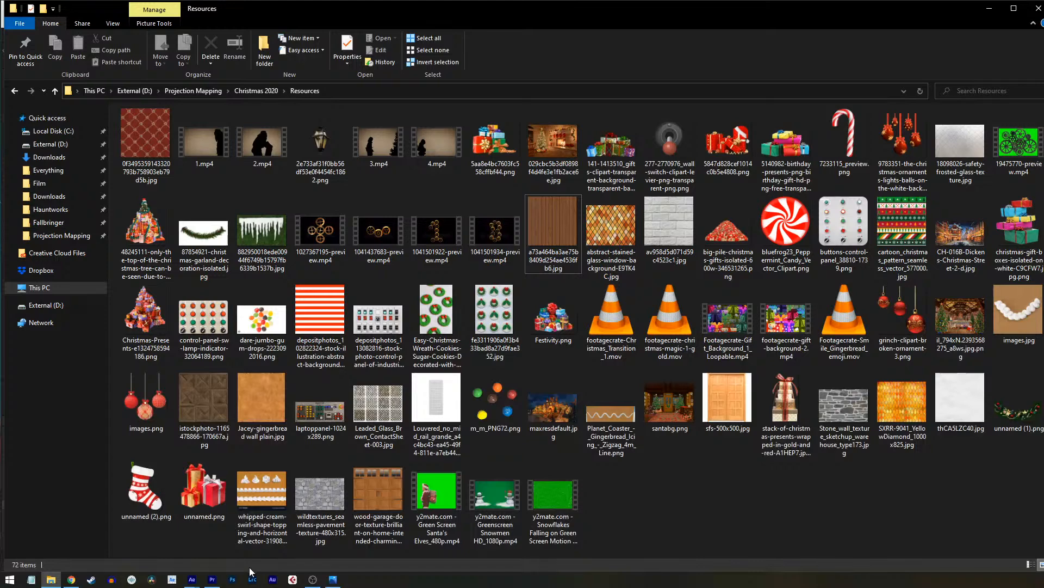
Step: Return to the NewMap composition in After Effects and scrub to the decorated workshop interior scene at 0;02;29;00
mouse_move(196, 580)
left_click(170, 541)
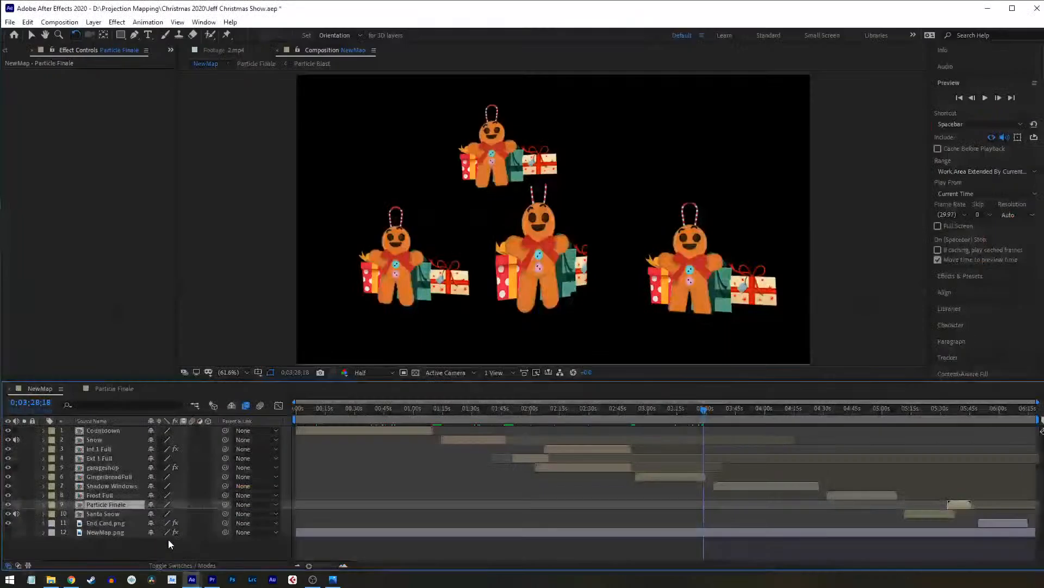
left_click_drag(440, 409, 586, 433)
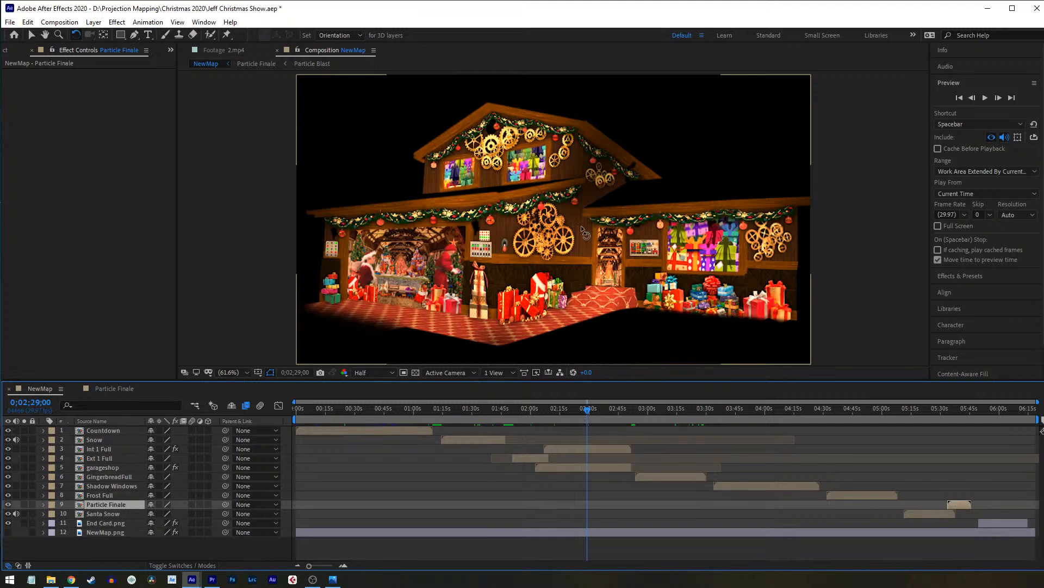
Step: Set the NewMap preview resolution to Full and examine the workshop scene's gears, garlands, windows and control panels up close
scroll(584, 232, "up", 3)
left_click(373, 372)
left_click(364, 393)
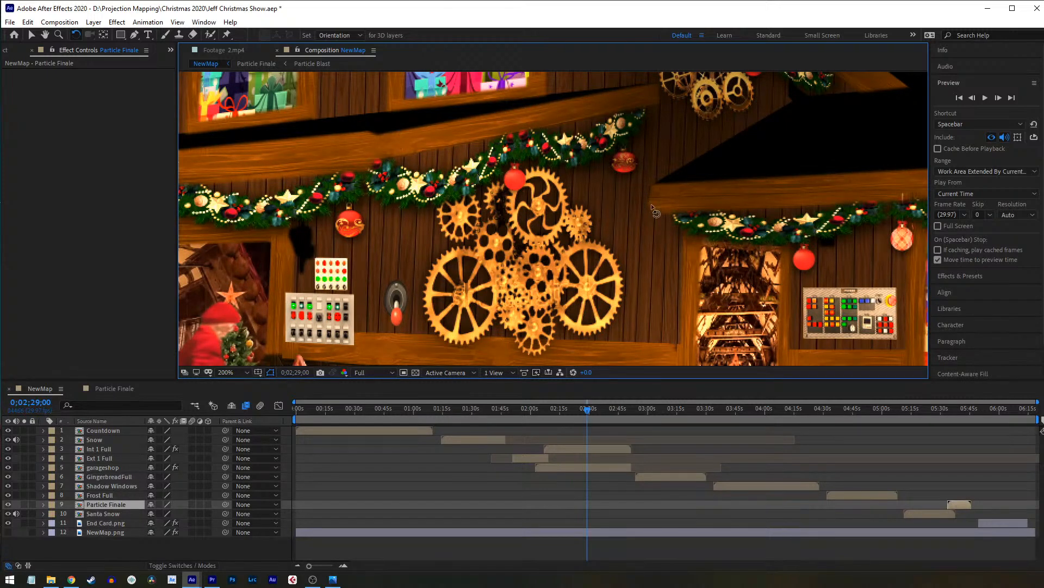
left_click_drag(421, 172, 403, 104)
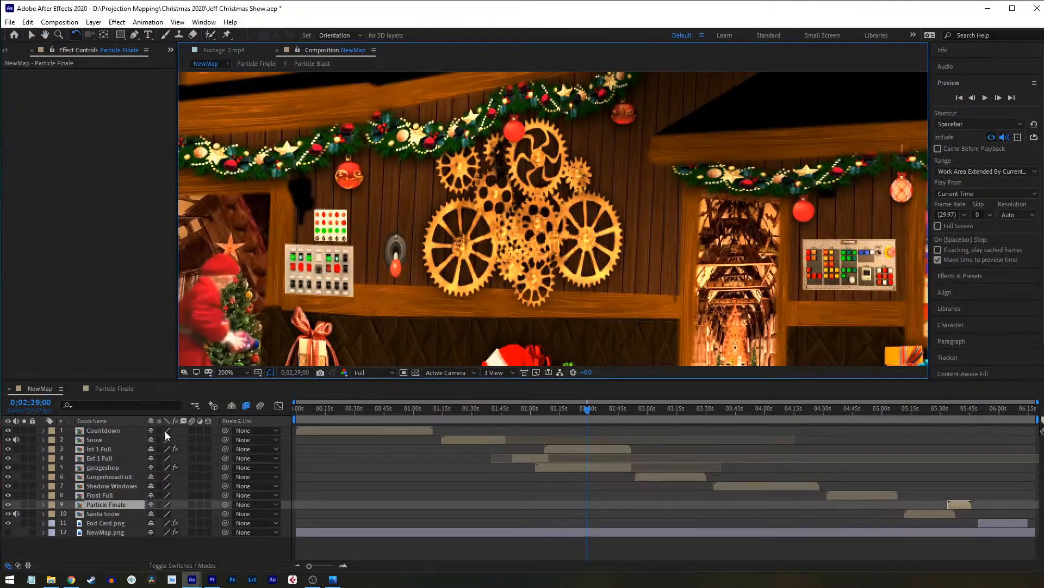
scroll(600, 269, "down", 3)
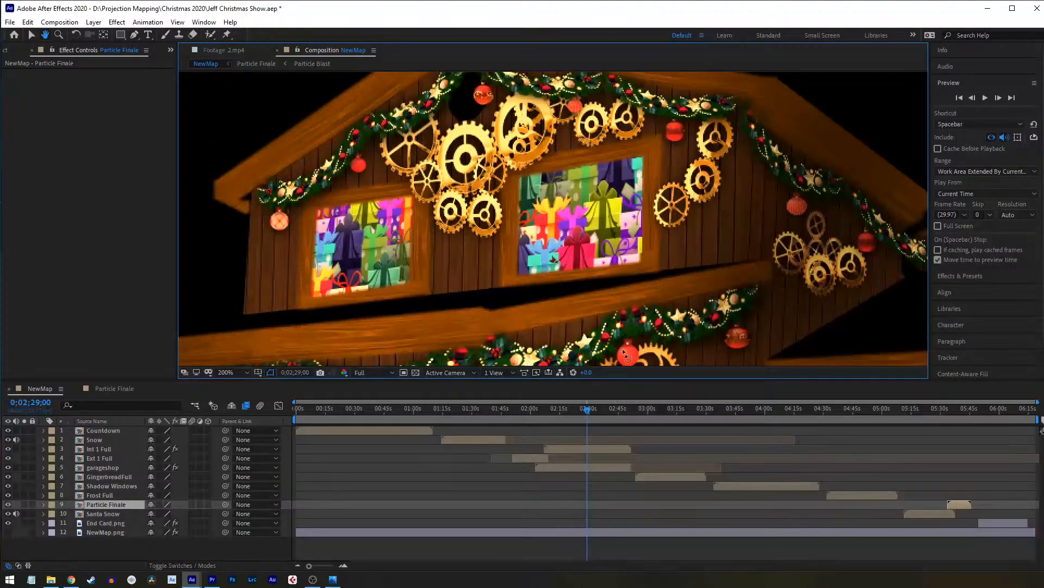
left_click_drag(625, 197, 509, 129)
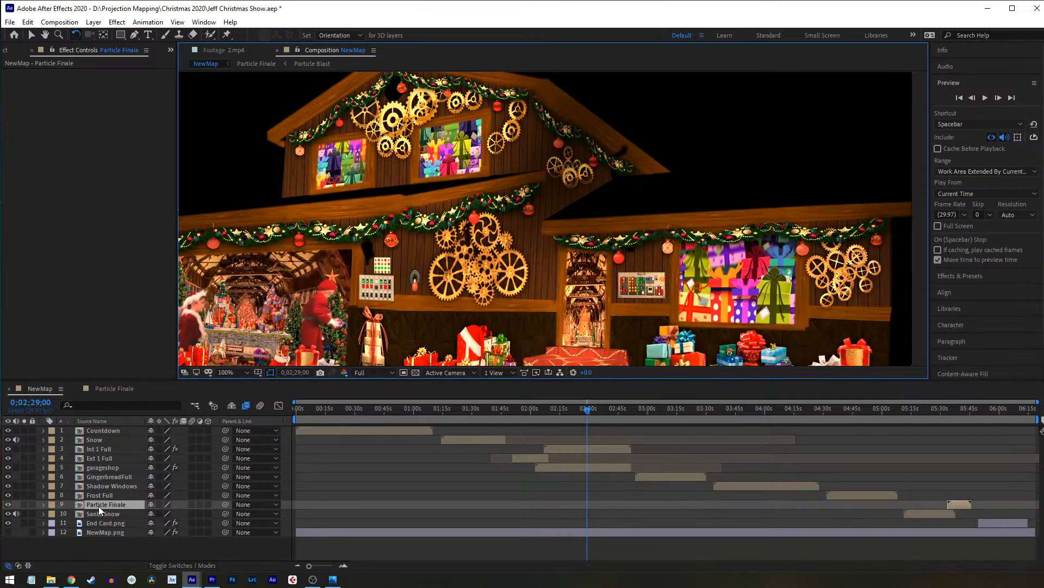
Step: Open the nested compositions from Int 1 Full through Int 1 and Int wall 1 down to woodwall2
left_click(94, 469)
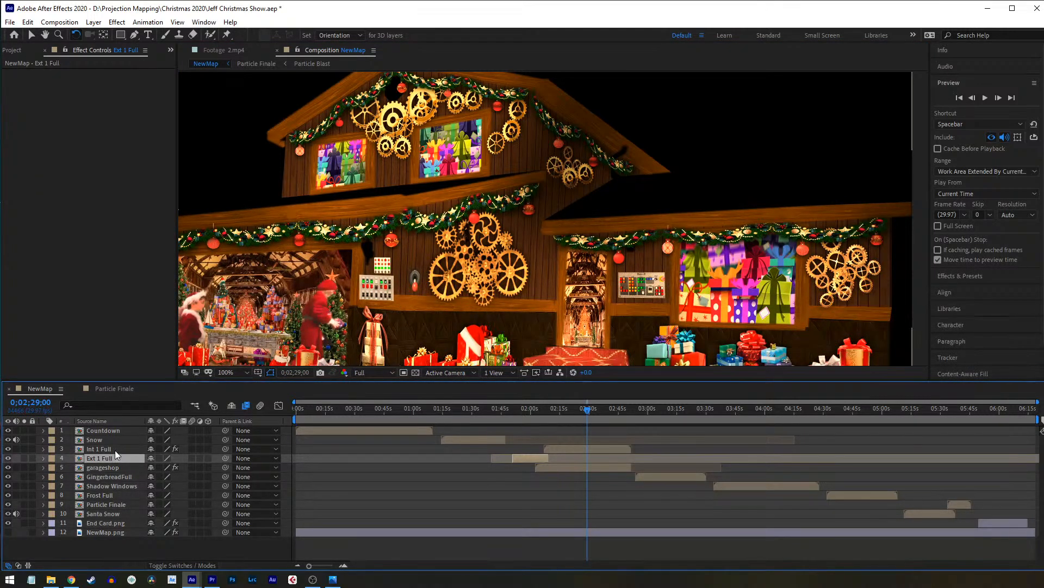
double_click(106, 449)
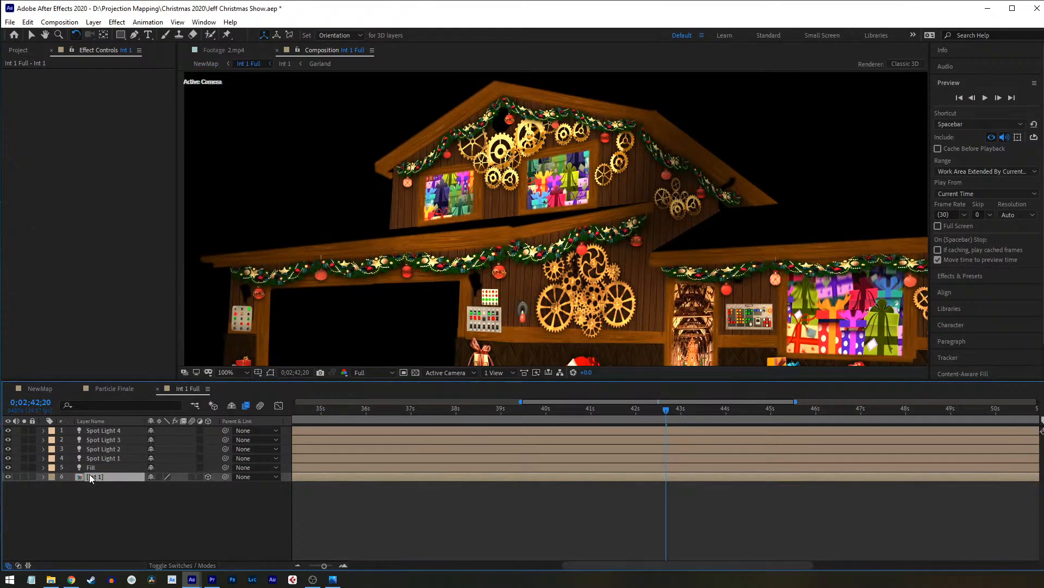
double_click(94, 478)
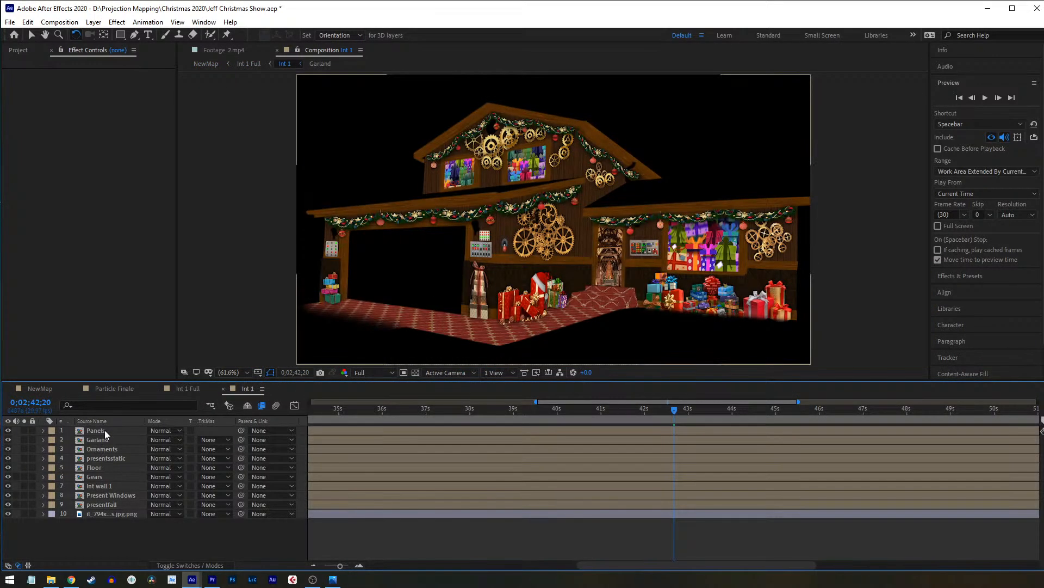
left_click(100, 431)
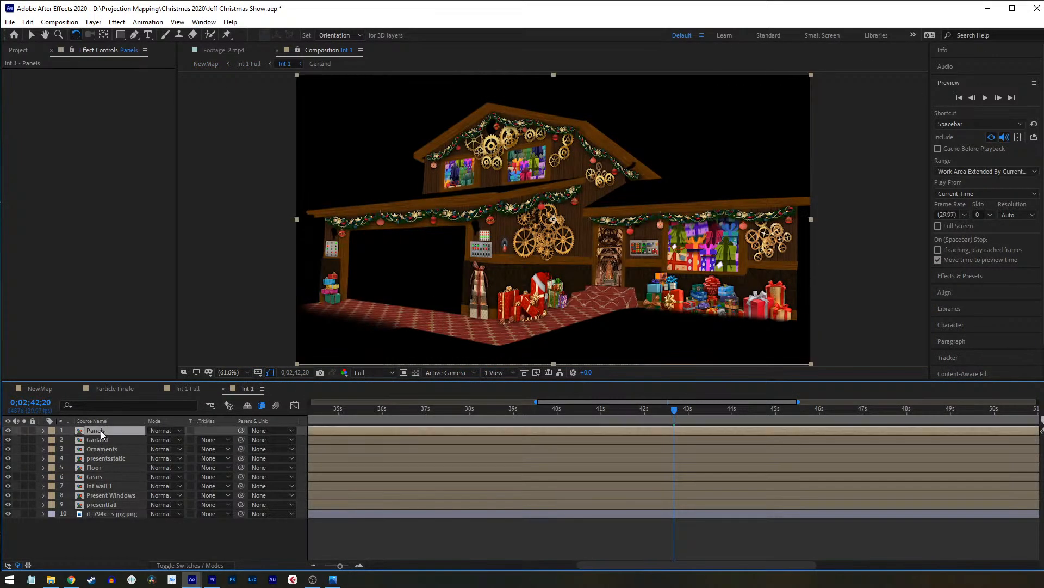
double_click(109, 485)
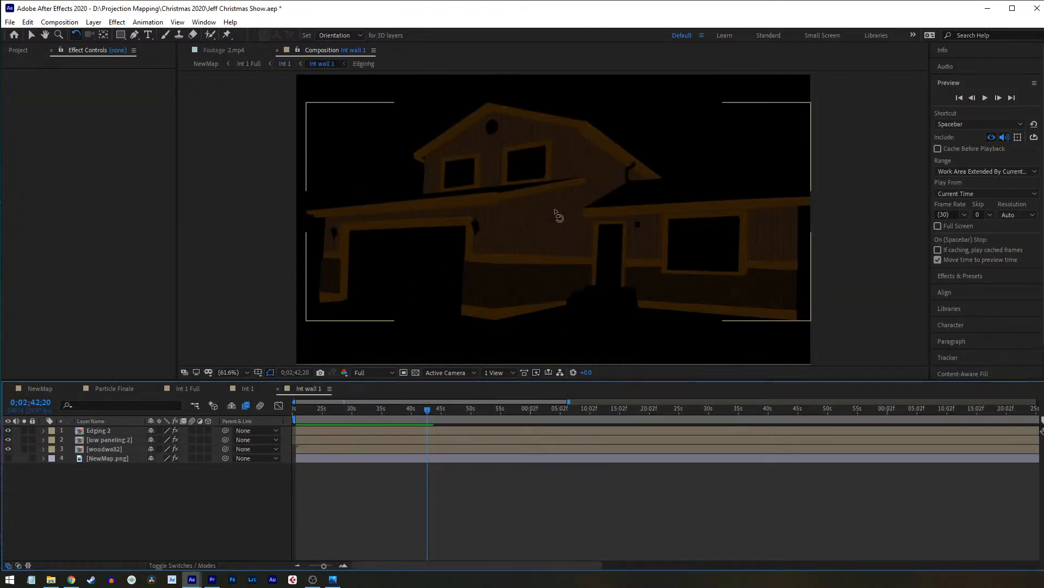
double_click(117, 449)
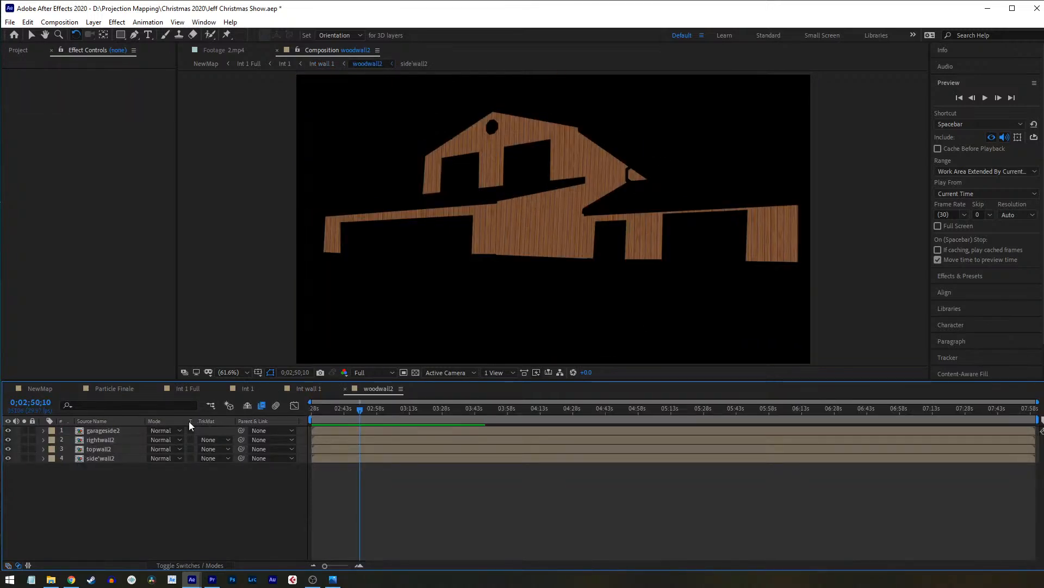
Step: Inspect the separate wall sections in woodwall2 one by one, and open the side'wall2 composition to see its texture layers
left_click(625, 170)
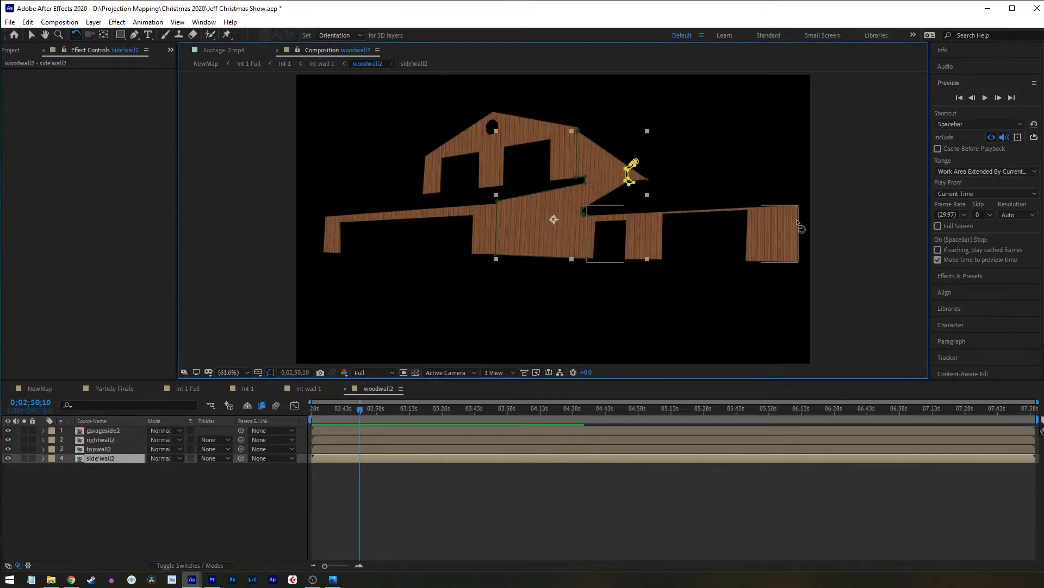
left_click(791, 219)
left_click(511, 129)
left_click(467, 207)
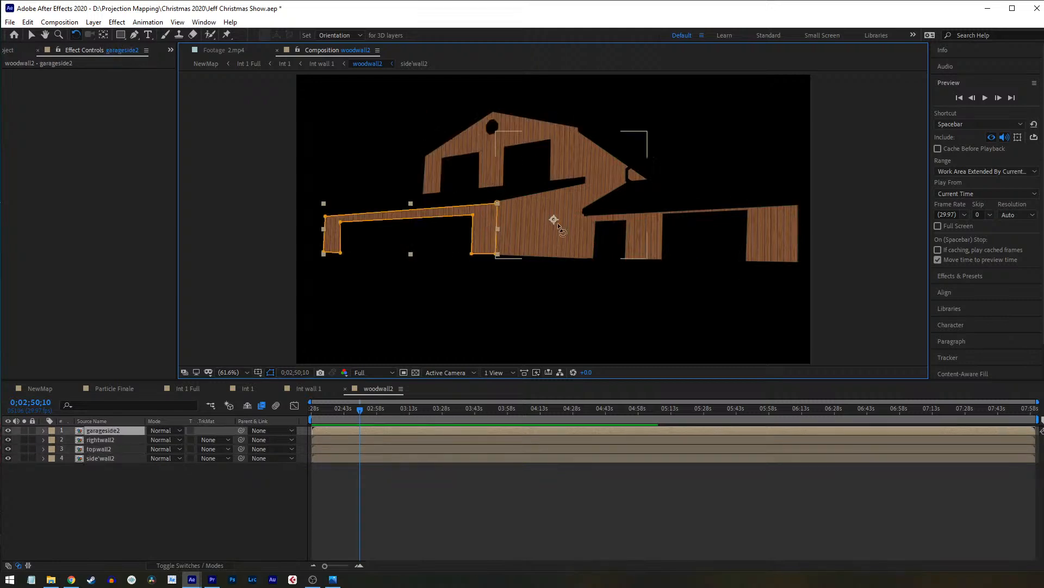
left_click(544, 225)
double_click(103, 458)
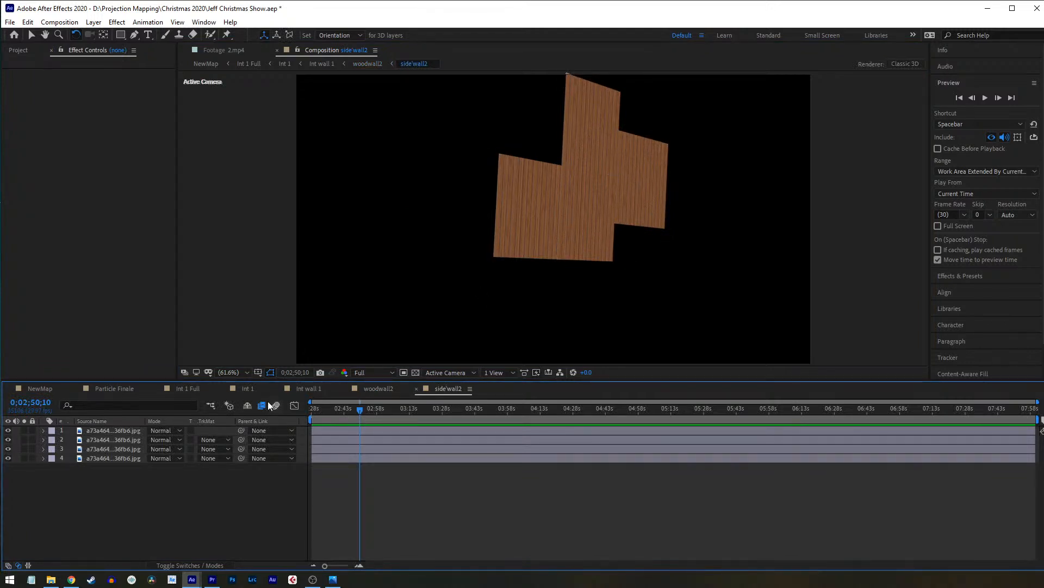
Step: Close the side'wall2, woodwall2, Int wall 1 and Int 1 compositions and examine the lit workshop scene in Int 1 Full
left_click(417, 389)
left_click(346, 389)
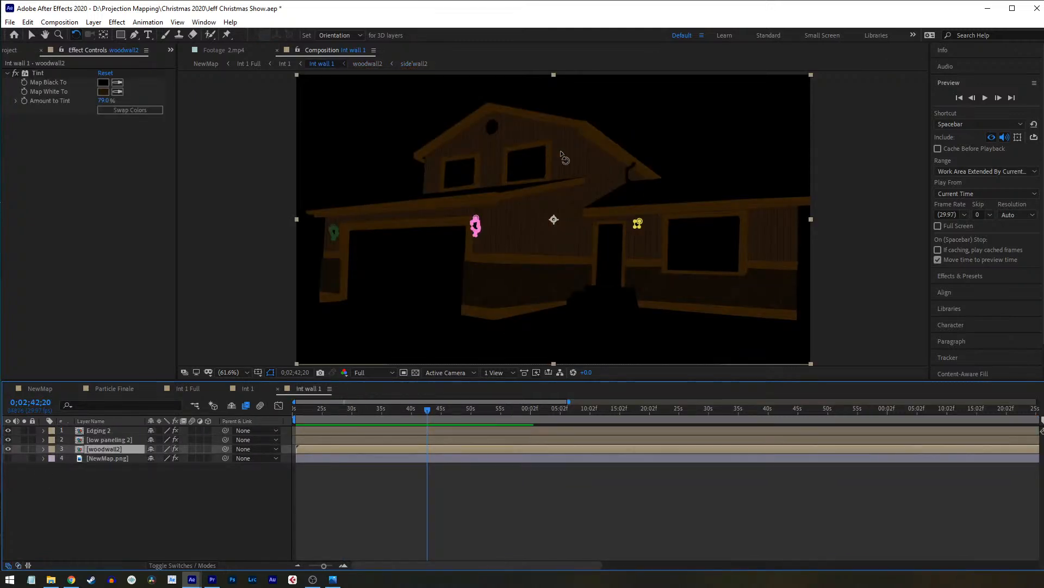
left_click(278, 388)
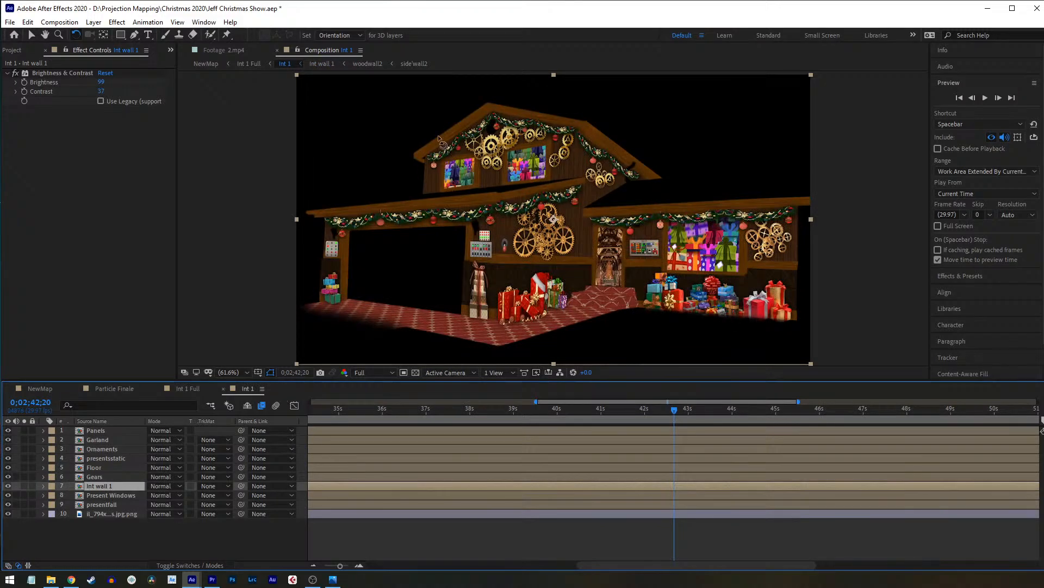
left_click(223, 389)
left_click_drag(638, 258, 563, 245)
scroll(563, 252, "down", 3)
scroll(563, 252, "up", 4)
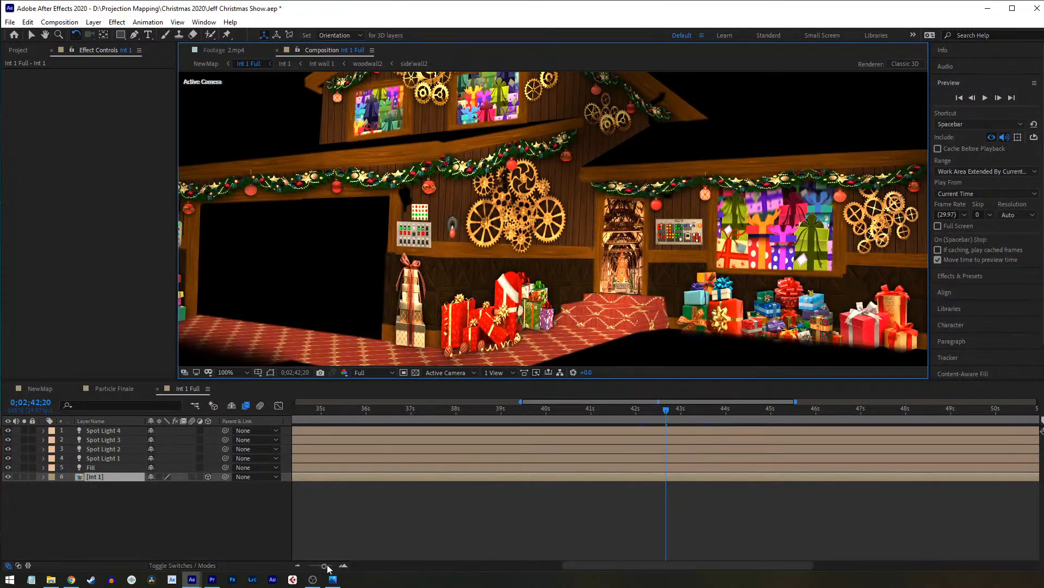
Step: Bring up the wood plank texture in Photos, close it, and return to the Int 1 Full scene
left_click(333, 578)
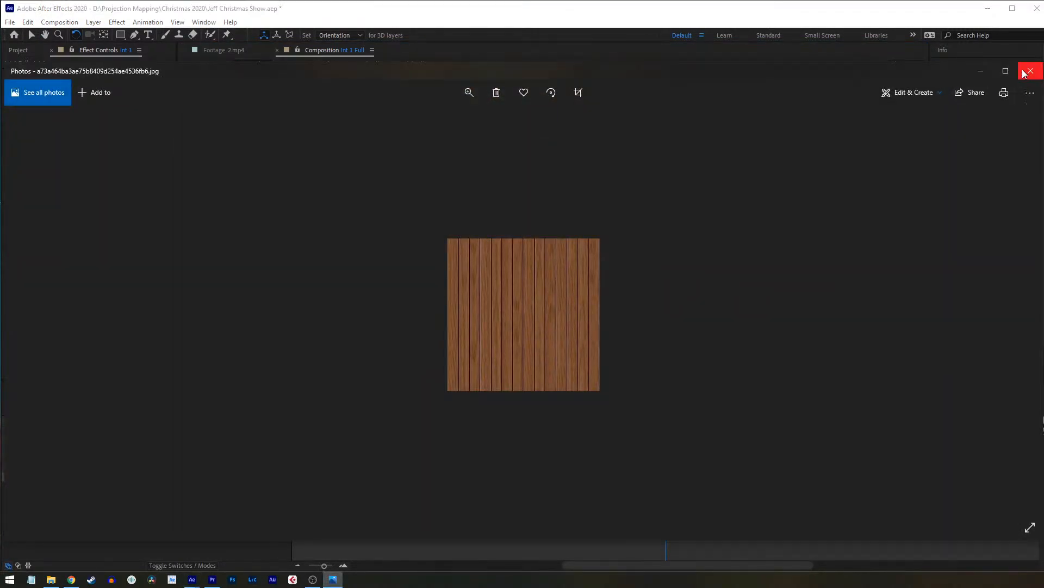
left_click(1025, 74)
mouse_move(614, 291)
left_mouse_down()
mouse_move(650, 225)
mouse_move(600, 334)
mouse_move(601, 304)
left_mouse_up()
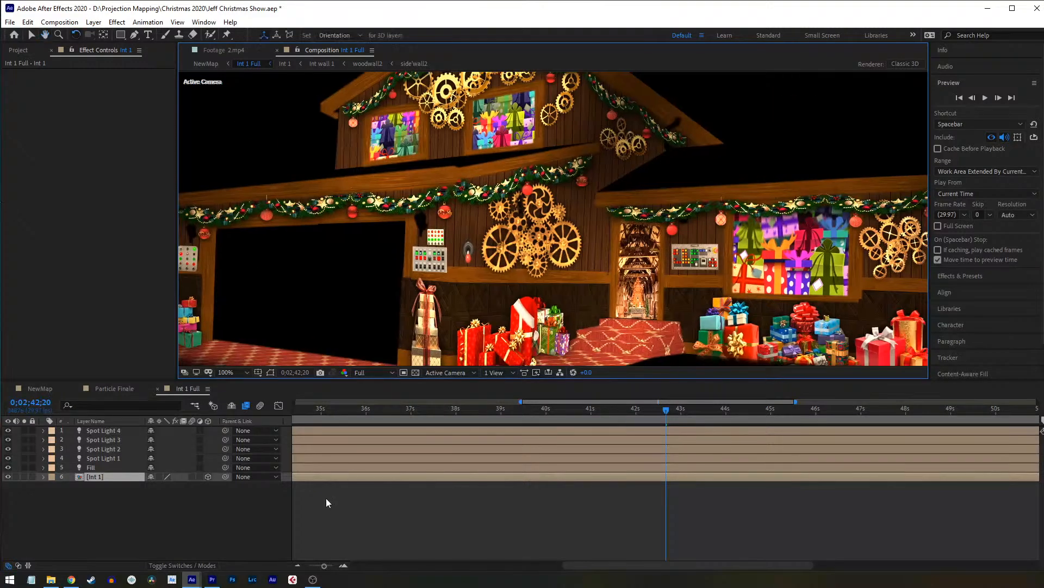
Step: View the cartoon Christmas pattern image from the Resources folder in Photos, close it, and switch back to After Effects
left_click(51, 579)
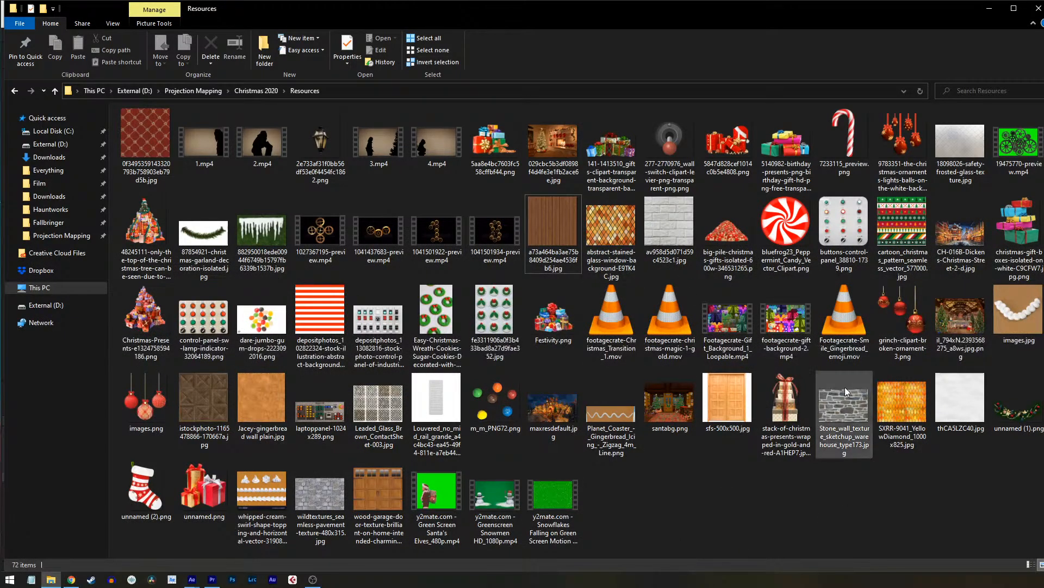
double_click(915, 207)
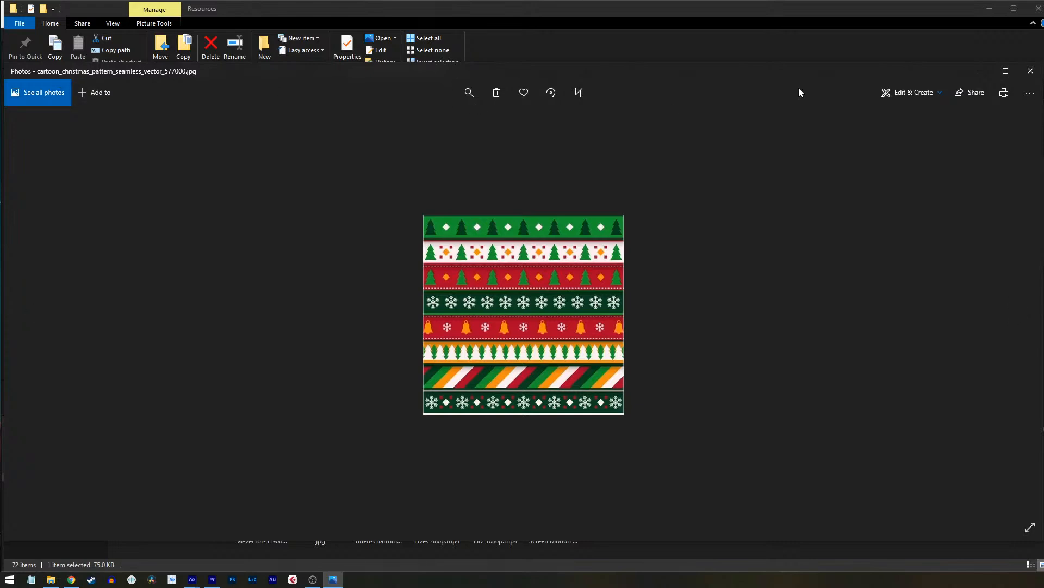
left_click(1031, 71)
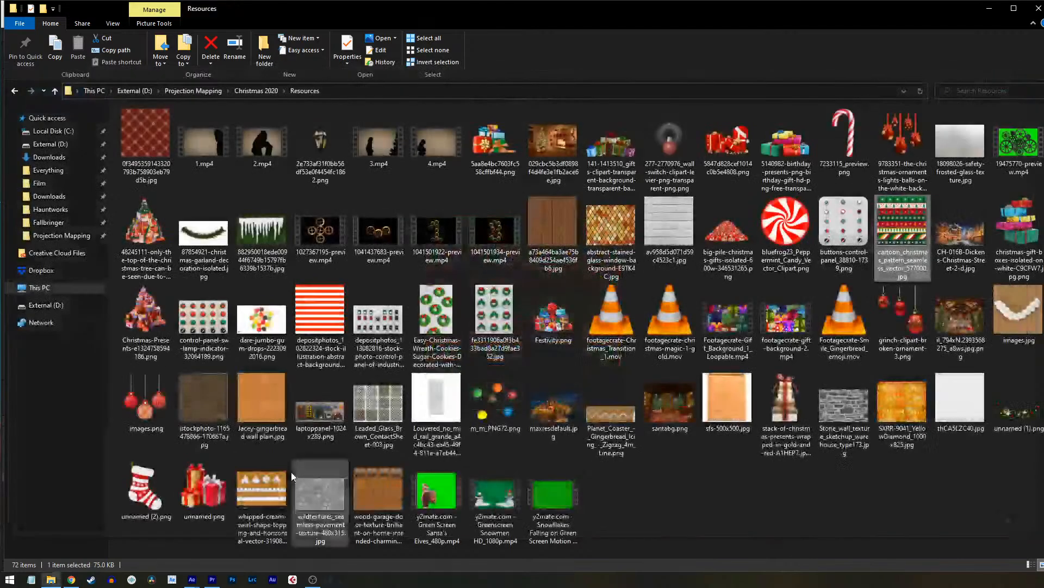
left_click(192, 580)
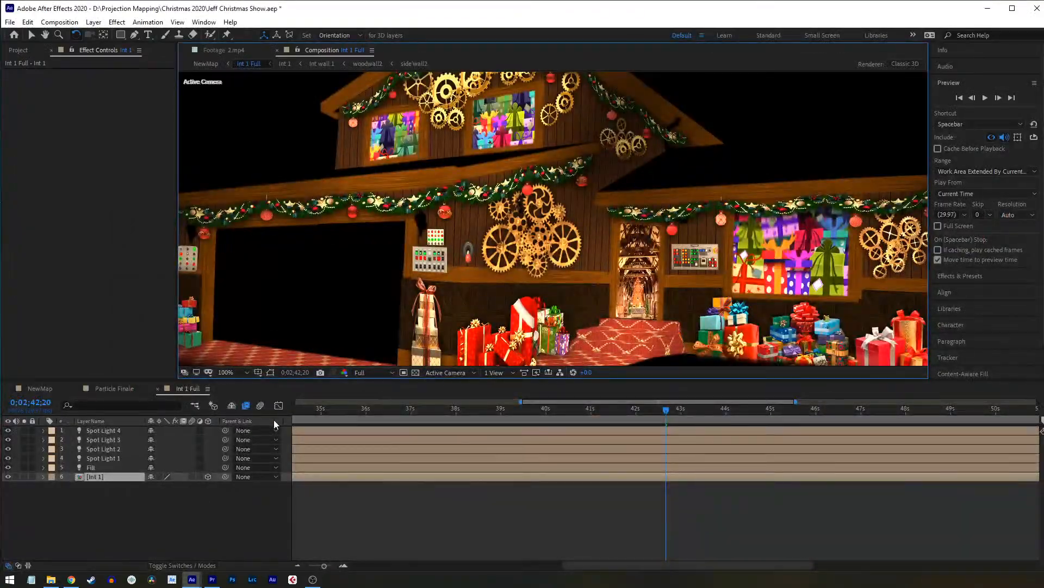
Step: Close the Int 1 Full and Particle Finale compositions and move NewMap's playhead to the house exterior scene at 0;01;55;16
left_click(157, 388)
left_click(77, 388)
left_click(481, 409)
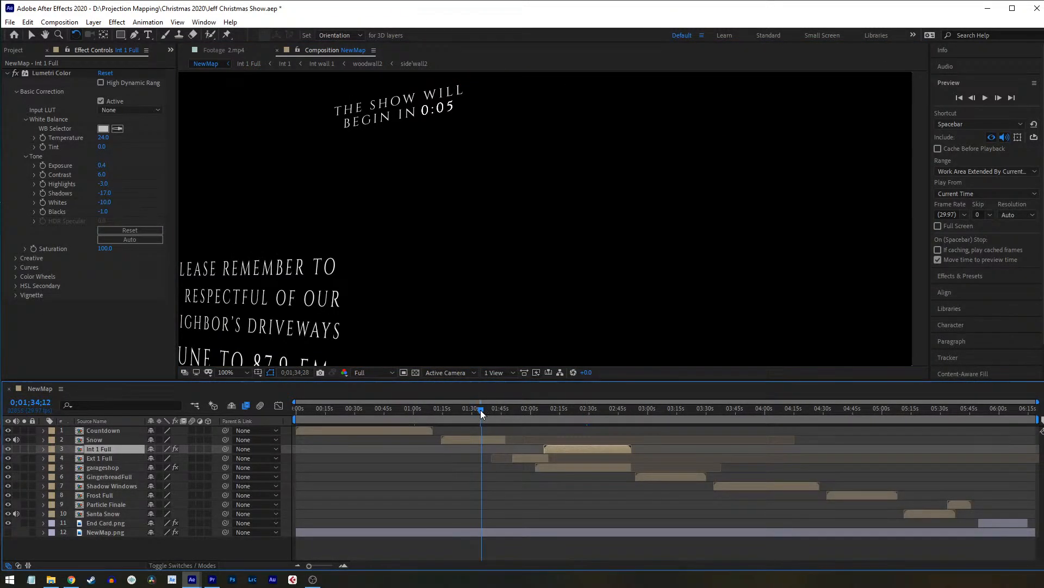
left_click(521, 409)
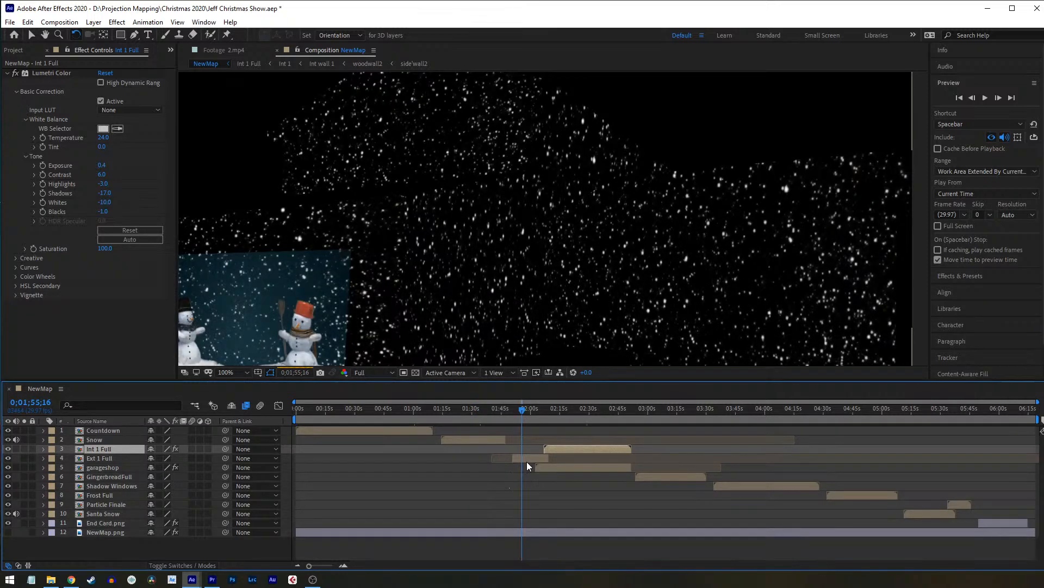
left_click_drag(524, 302, 545, 242)
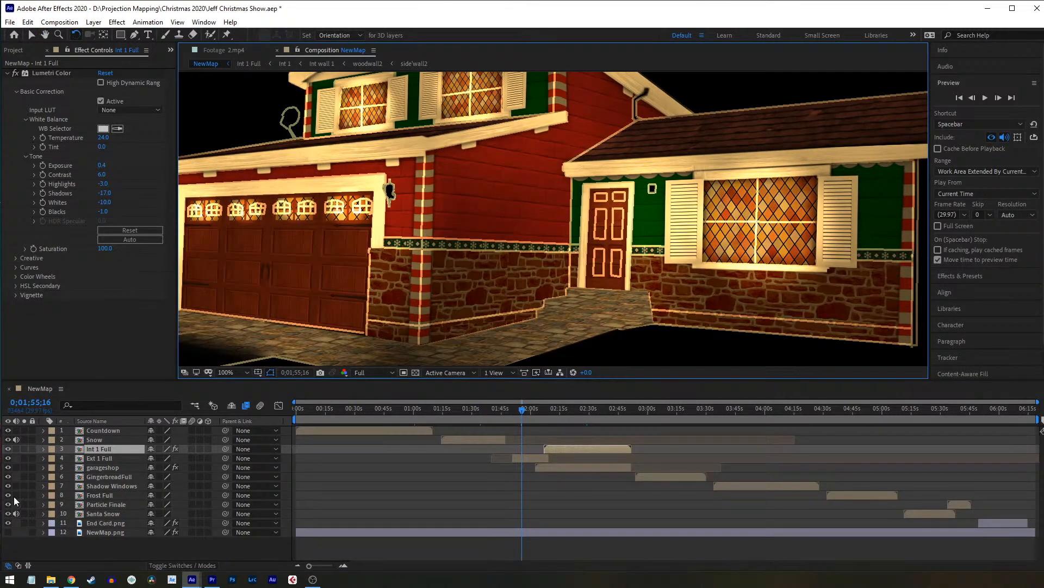
Step: Look into Int 1 Full, return to NewMap, and examine the red and green house exterior both close up and in full
double_click(123, 453)
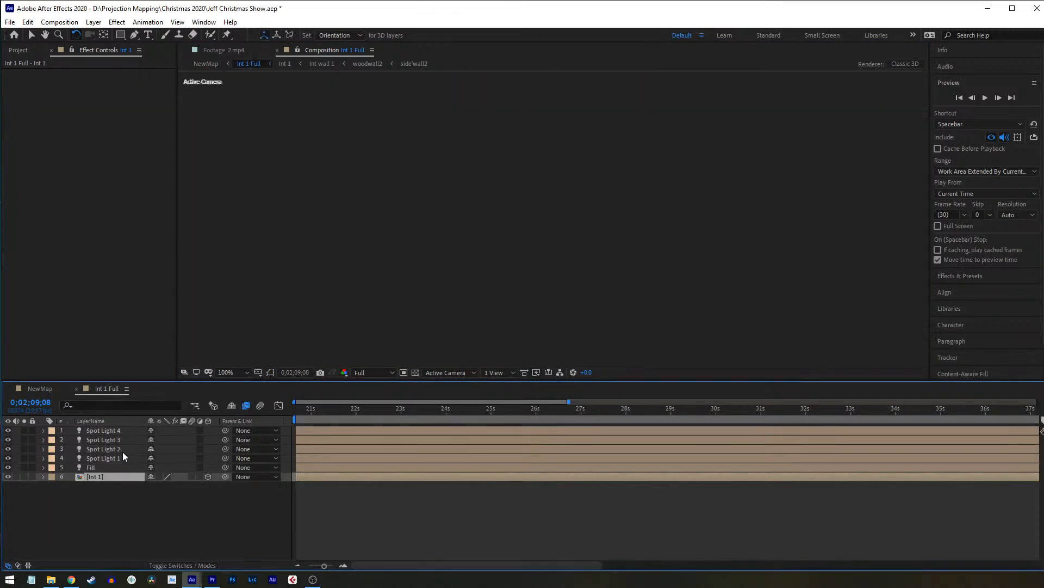
left_click(76, 388)
left_click_drag(484, 201, 514, 190)
scroll(514, 190, "down", 2)
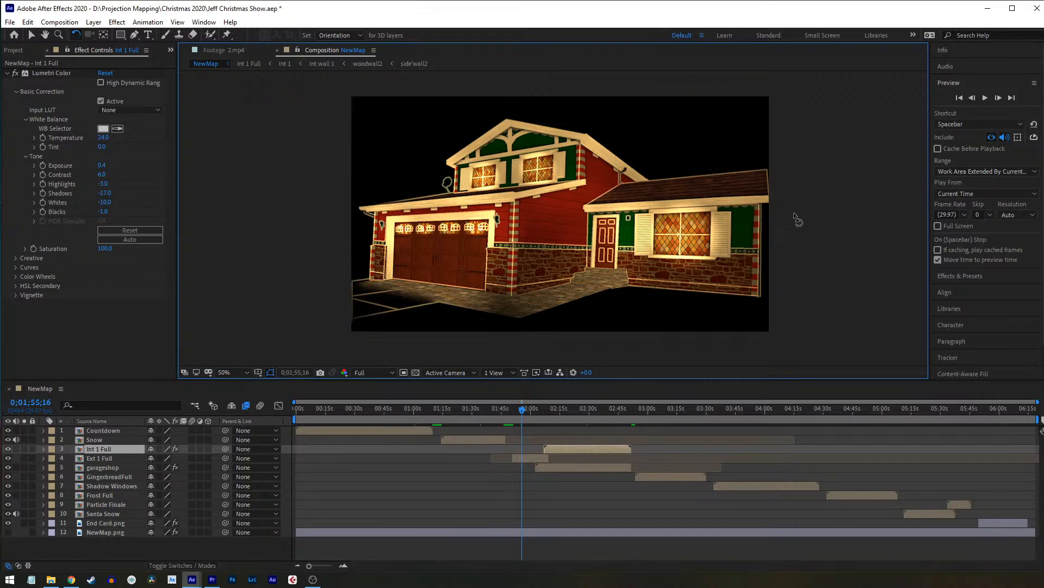
key("slash")
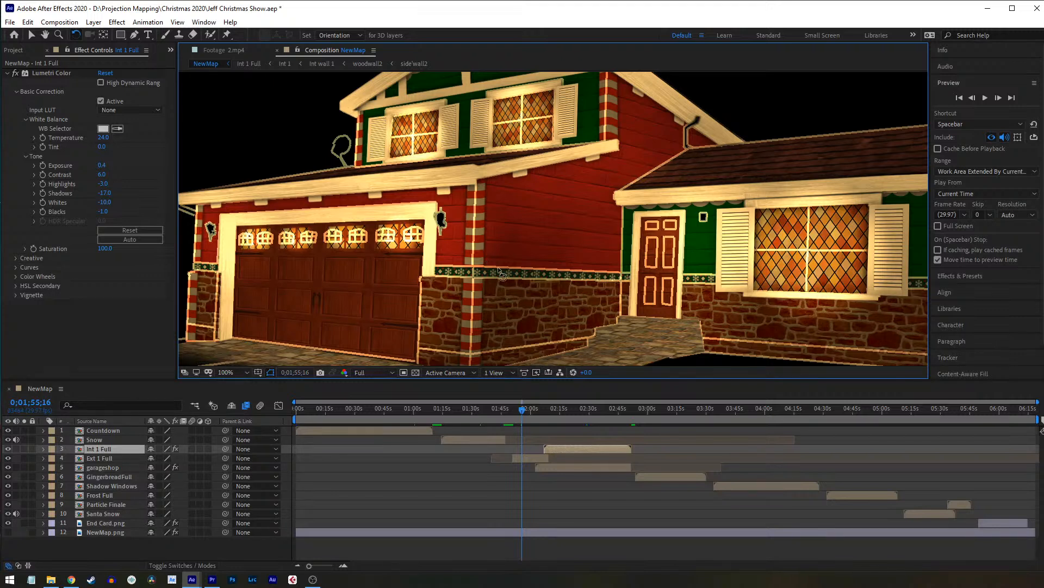
key("comma")
key("comma")
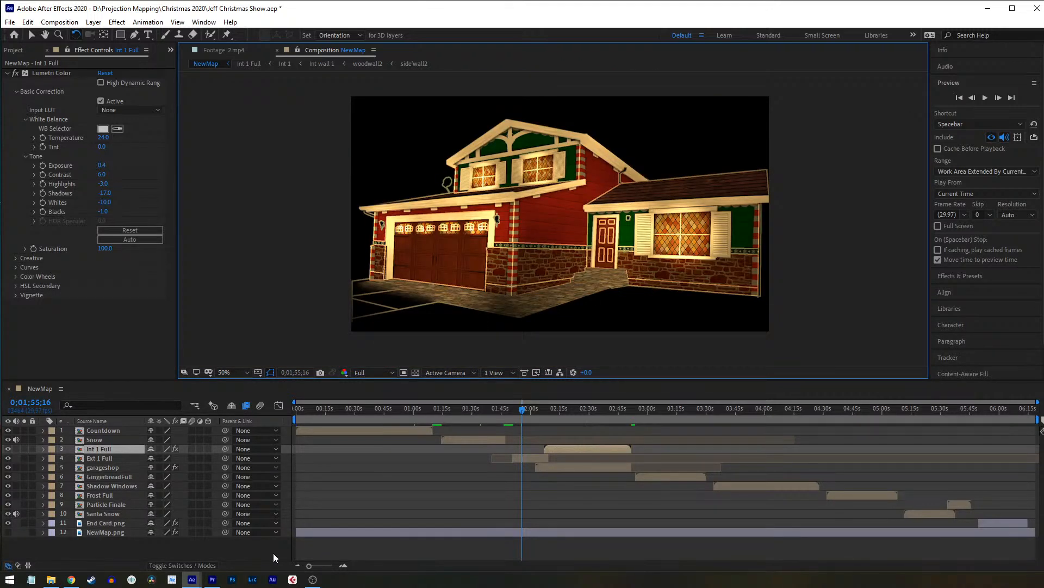
Step: Switch to the Resources folder in File Explorer, view the wood garage door texture in Photos, and close the viewer
left_click(50, 579)
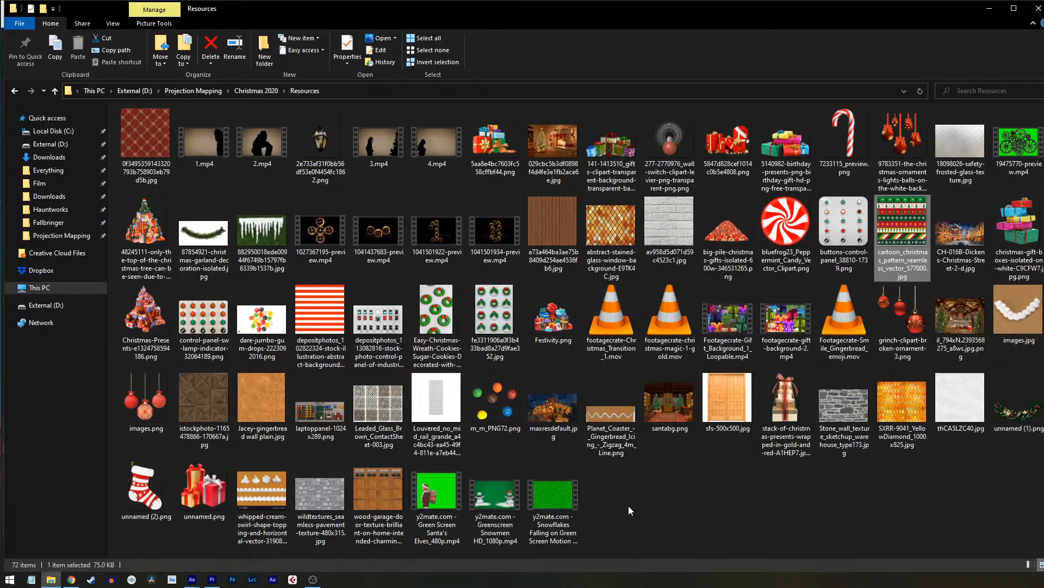
double_click(378, 491)
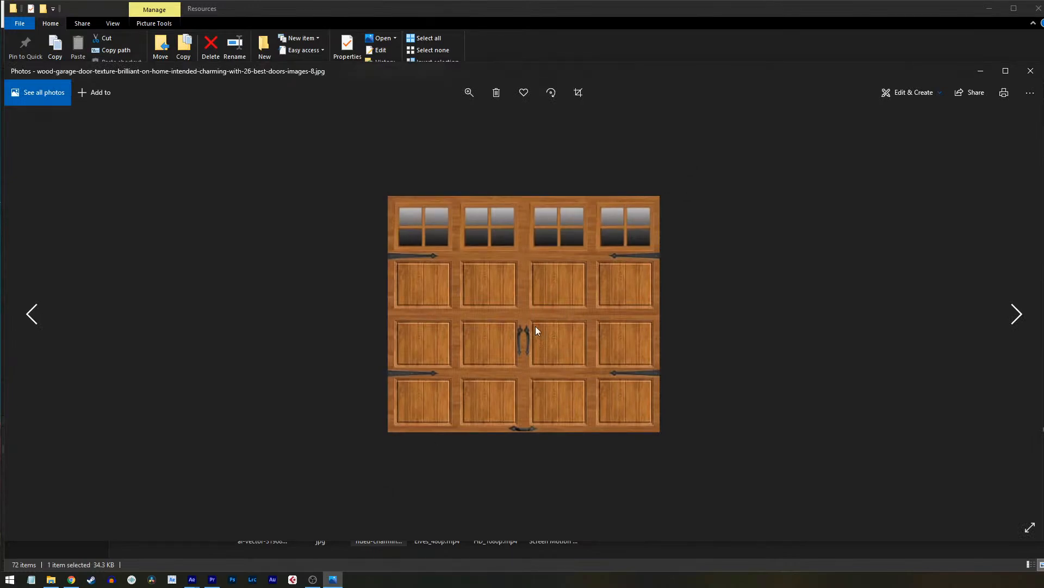
left_click(1031, 71)
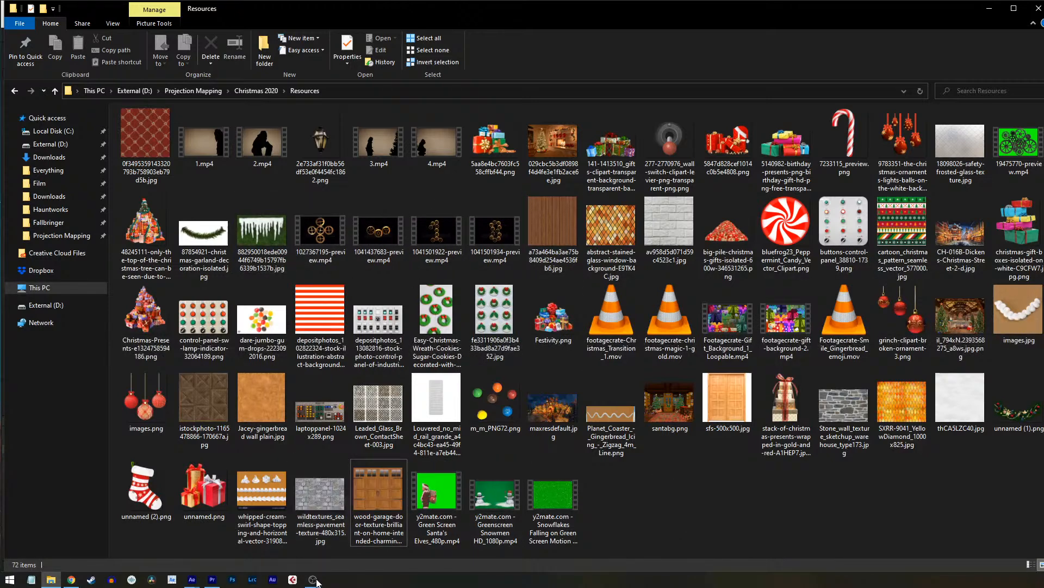
Step: Switch to After Effects, move NewMap's playhead to 0;02;25;11, and return to the Resources folder in File Explorer
mouse_move(193, 579)
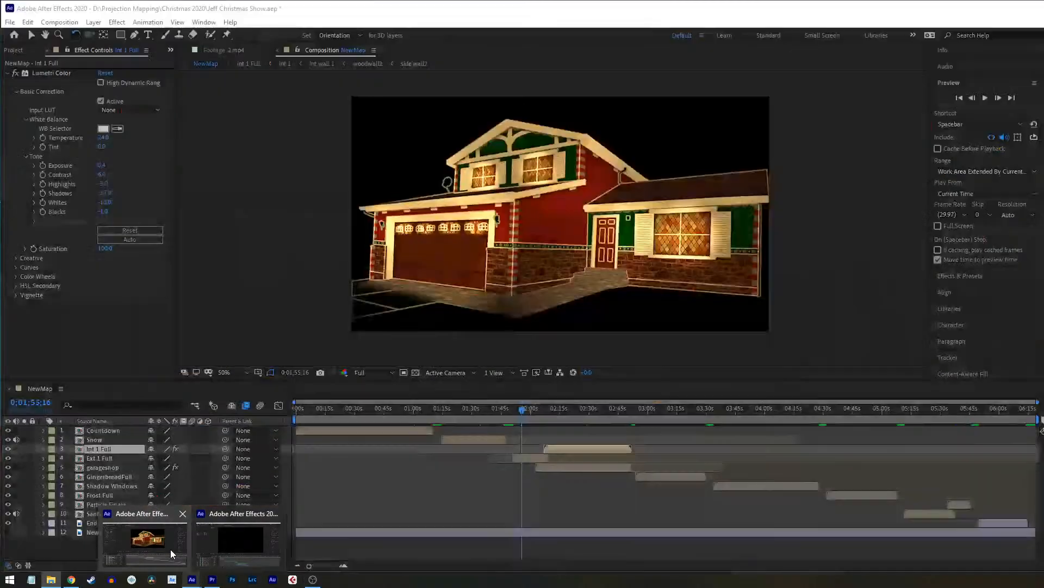
left_click(171, 549)
left_click(580, 408)
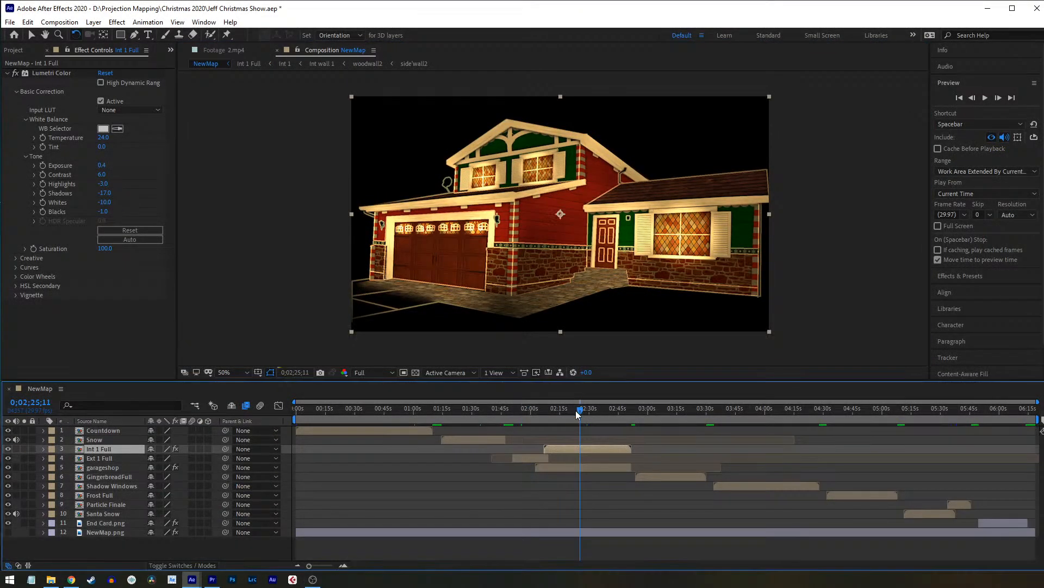
left_click(51, 579)
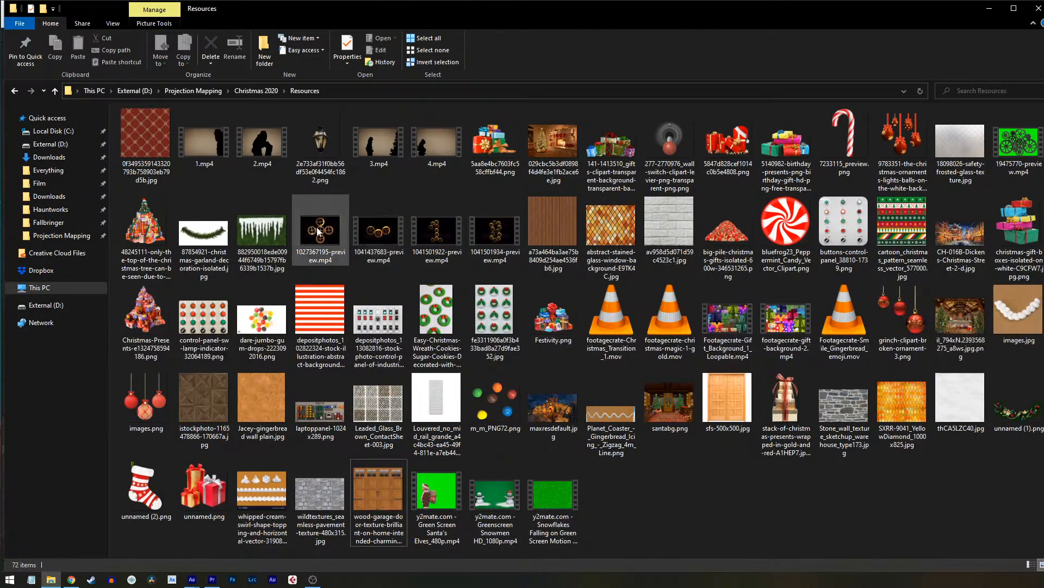
Step: Switch to the Christmas project in After Effects and examine the decorated house interior scene in NewMap
mouse_move(187, 578)
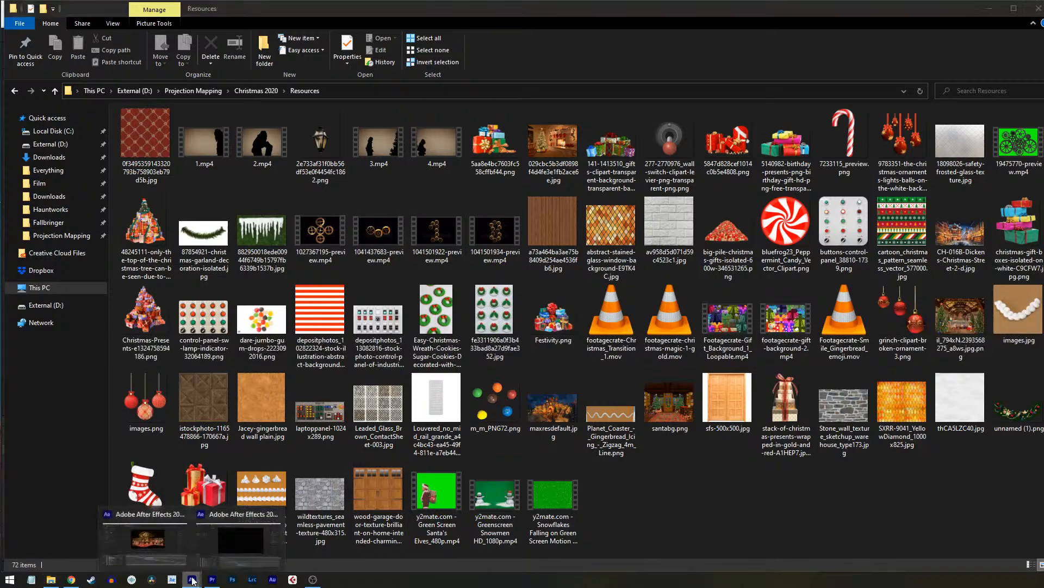
left_click(146, 538)
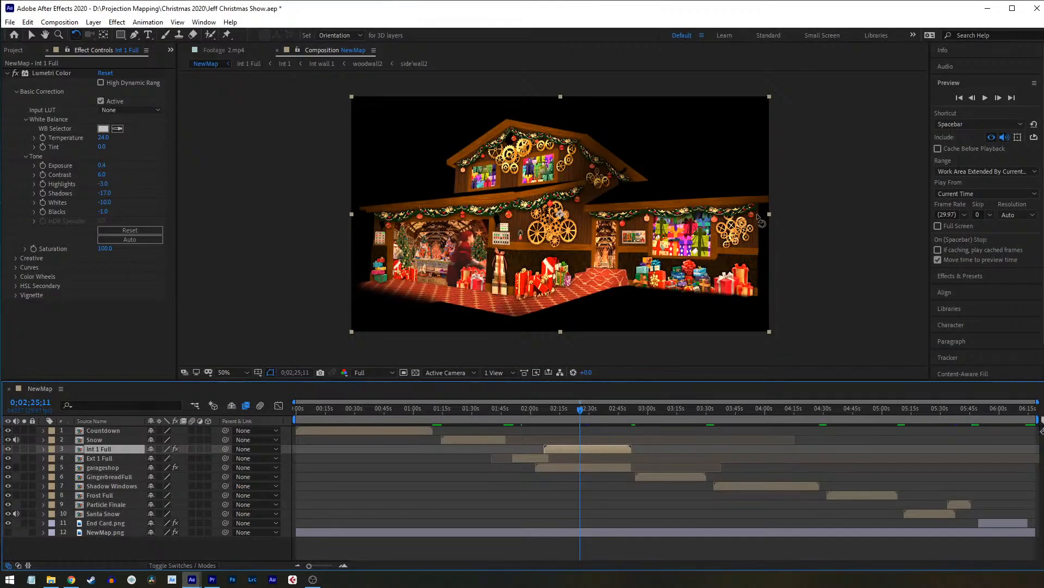
scroll(729, 219, "up", 1)
left_click_drag(581, 222, 598, 238)
scroll(474, 280, "down", 1)
Step: Return to the Resources folder in File Explorer, mark the silhouette clips 1.mp4 to 4.mp4, and clear the selection
left_click(50, 579)
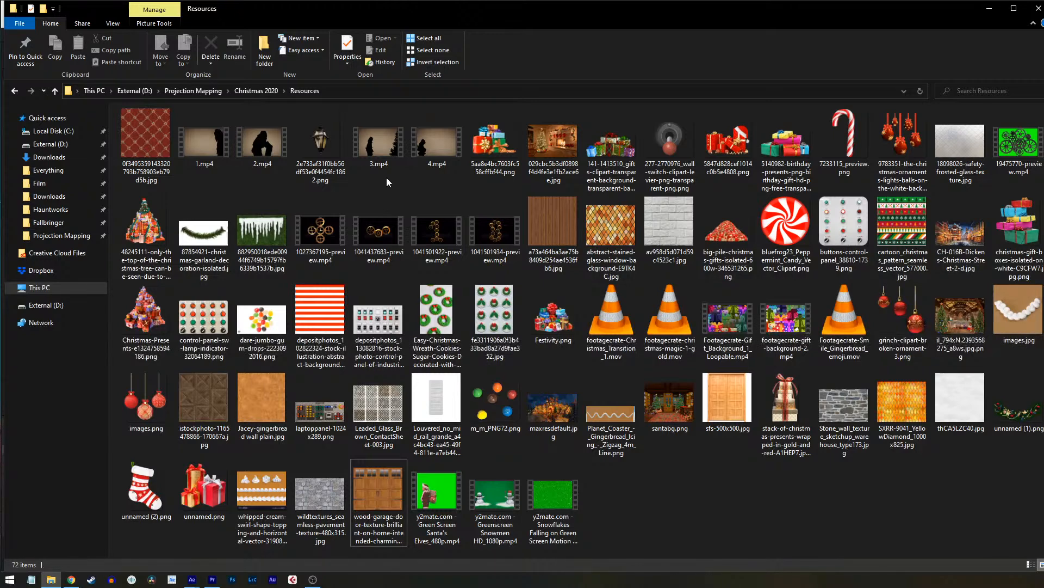
left_click_drag(435, 183, 224, 130)
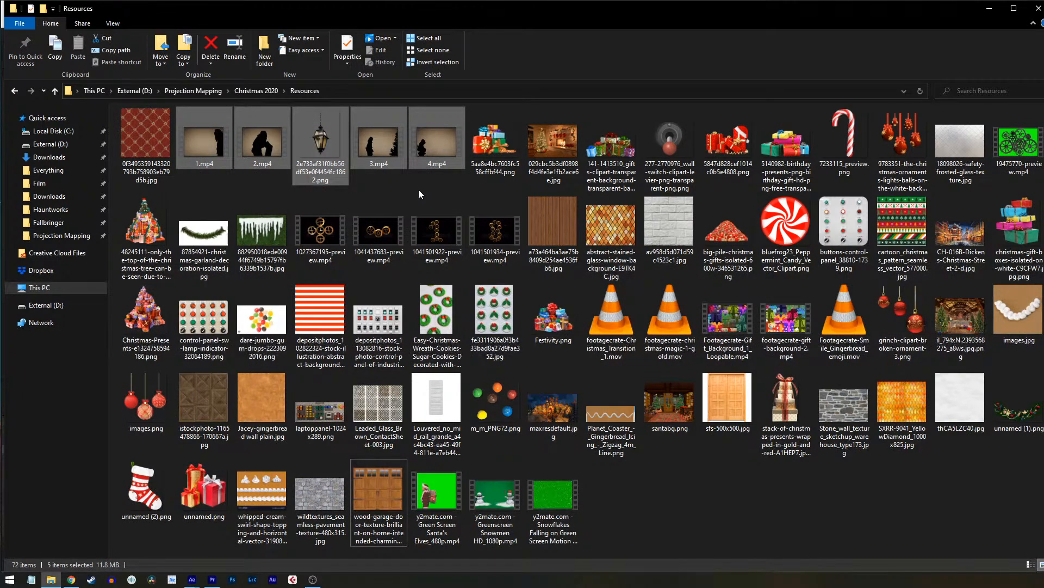
left_click(418, 189)
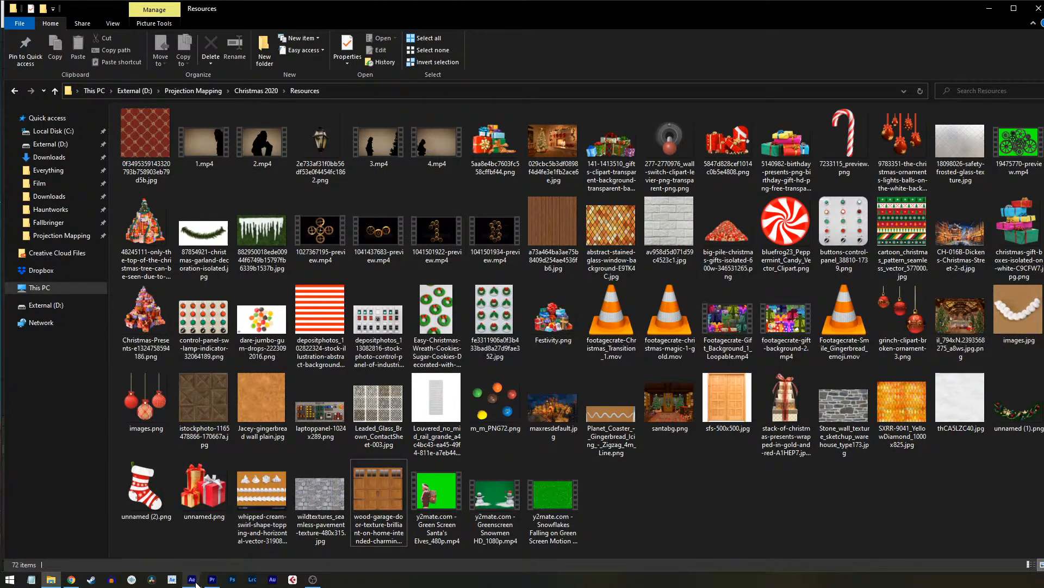
Step: Open Baird Manor Christmas Show.mp4 from the Finals folder, view its shadow windows scene, pause it, and close the player
left_click(201, 93)
double_click(212, 126)
left_click(275, 133)
double_click(276, 132)
double_click(211, 146)
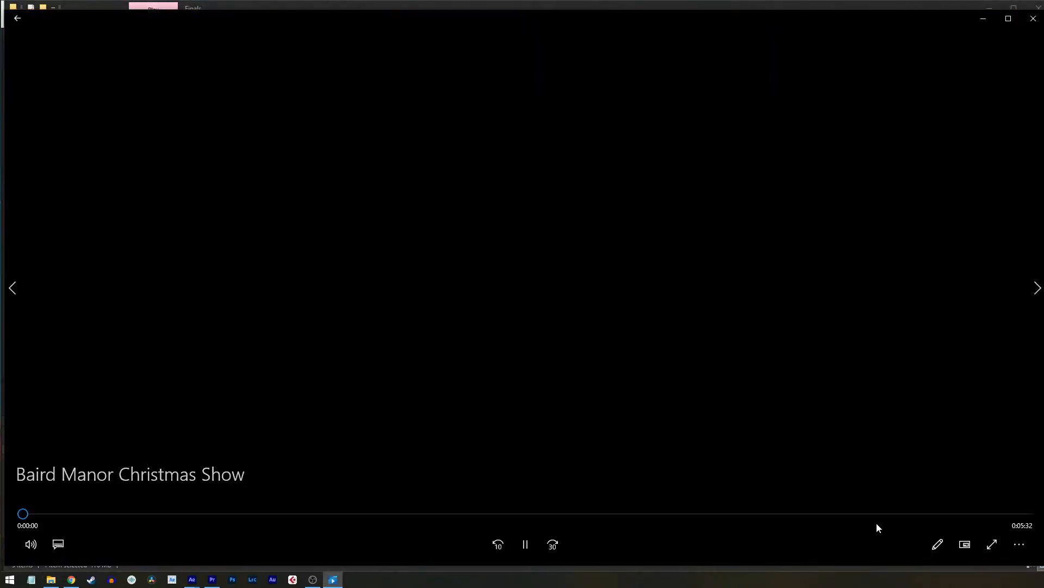
left_click(878, 513)
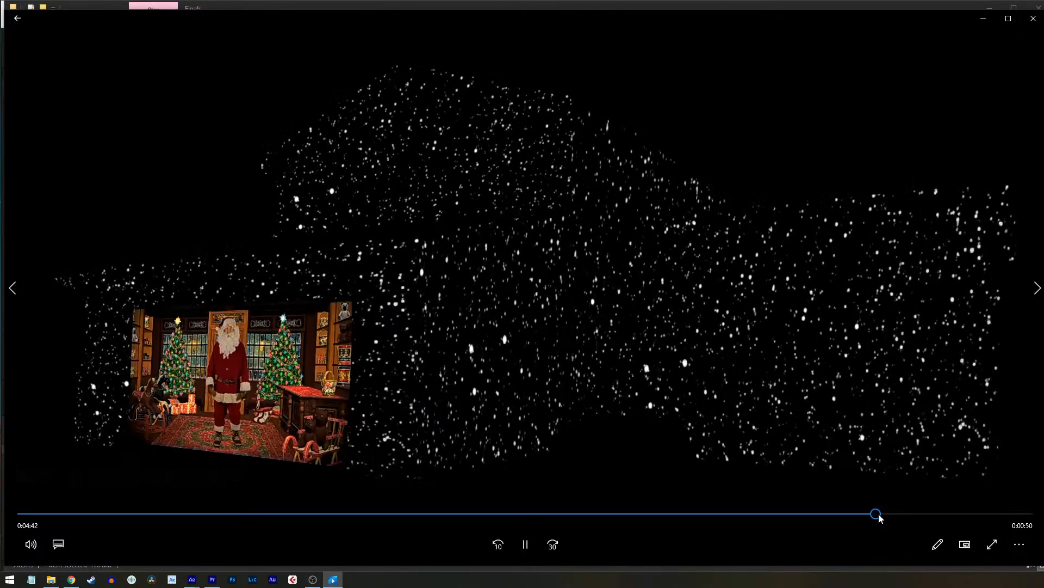
left_click(760, 514)
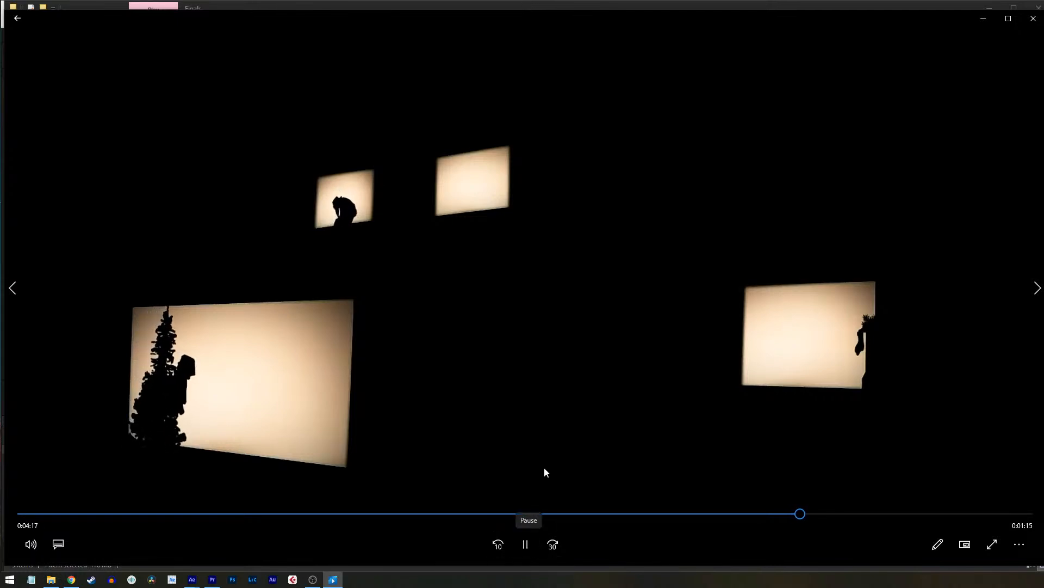
left_click(525, 538)
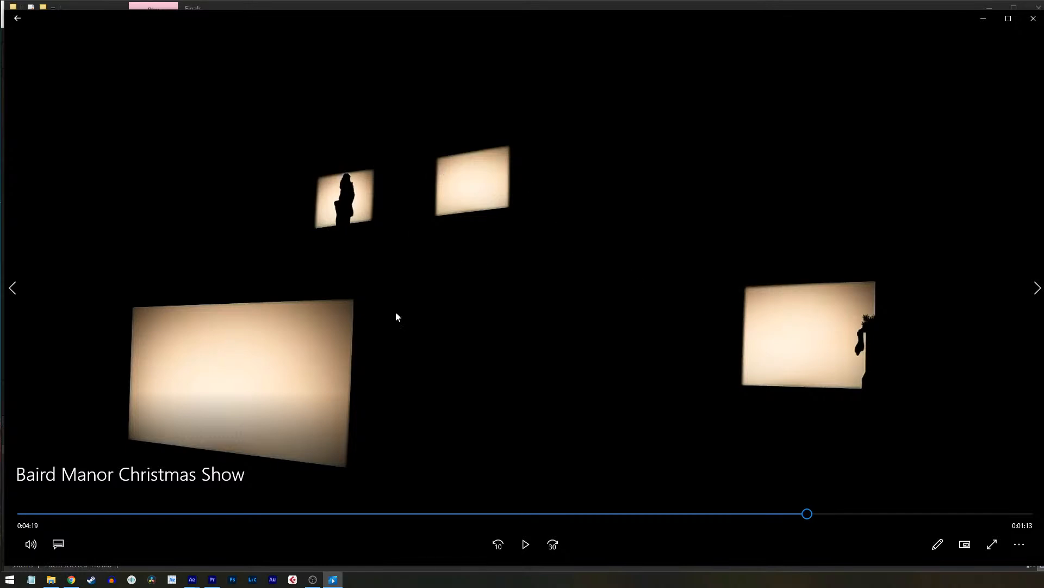
left_click(1033, 18)
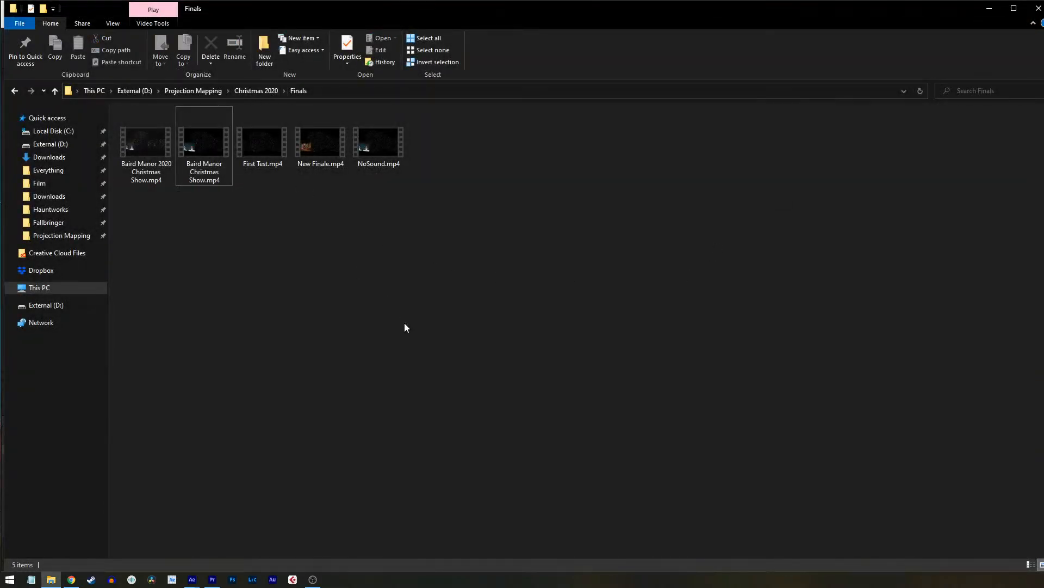
Step: Look through the Christmas 2020 folder and its Resources subfolder, and return to Christmas 2020
left_click(191, 91)
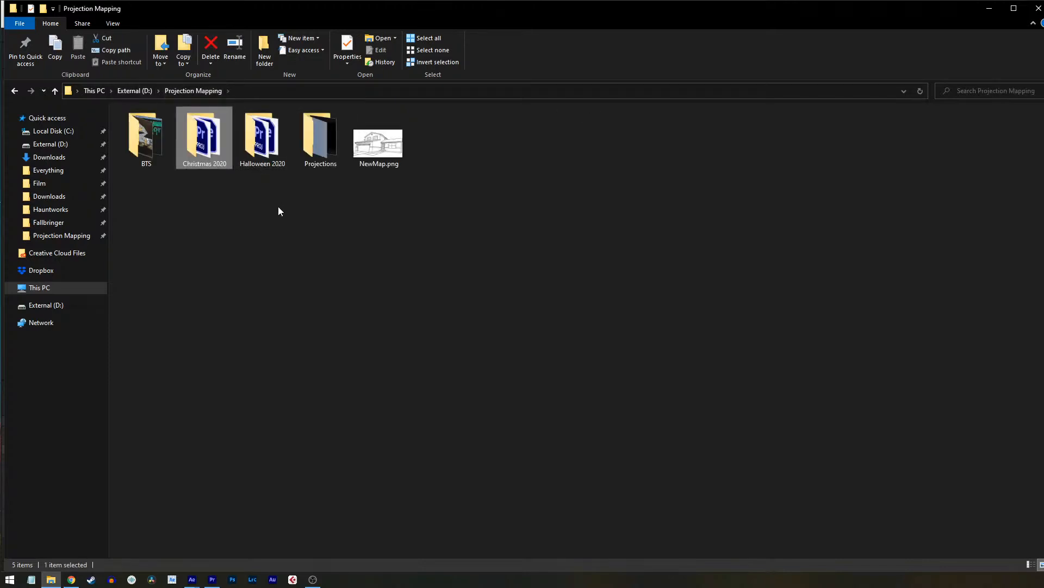
double_click(221, 139)
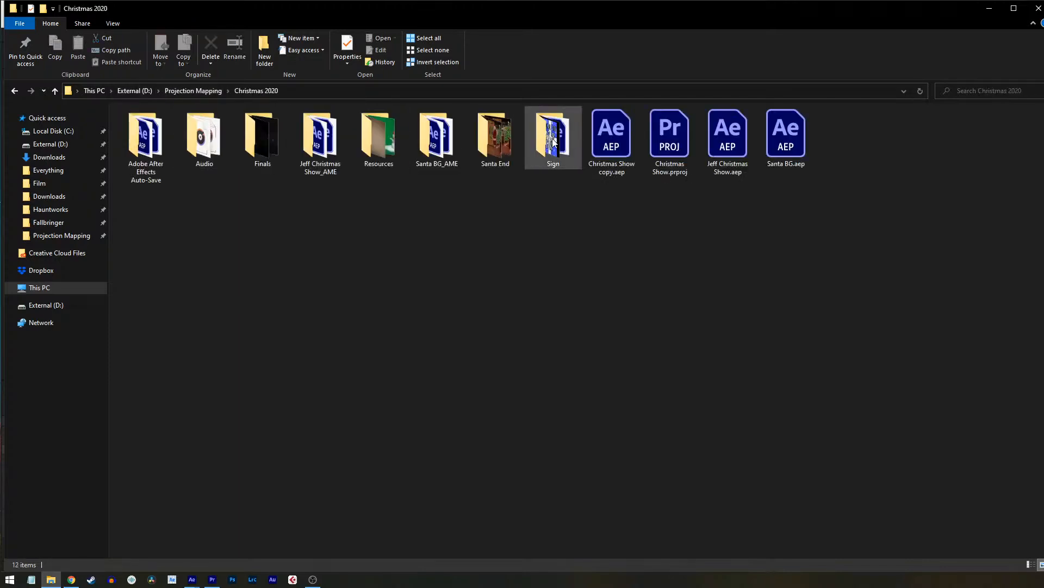
double_click(381, 142)
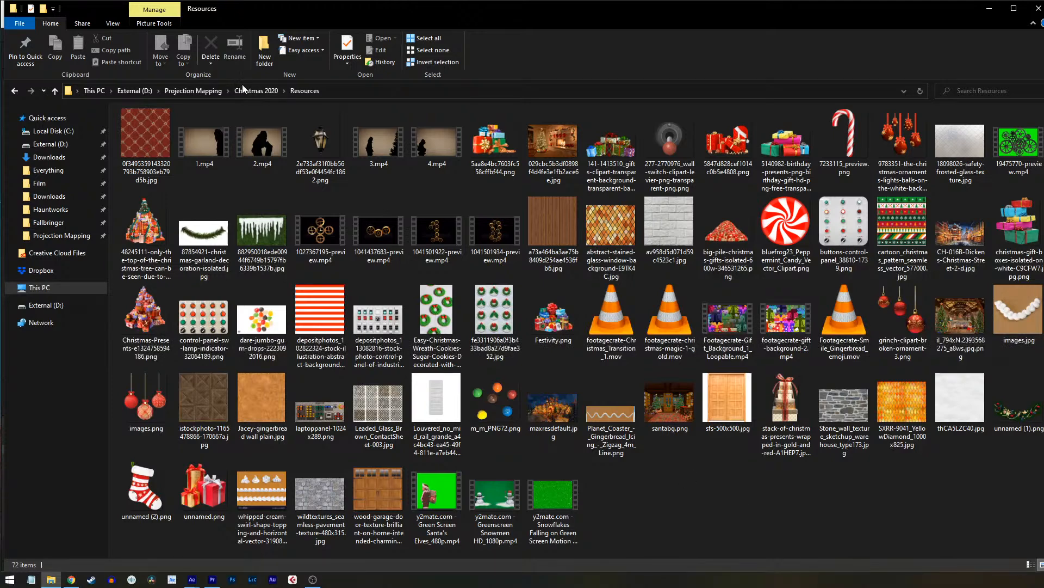
left_click(253, 95)
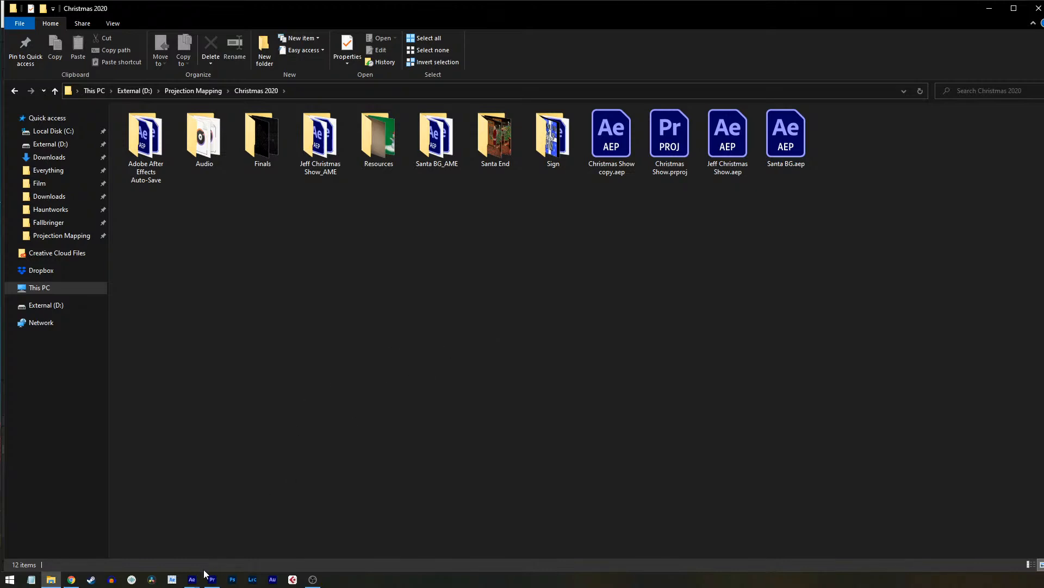
Step: Switch to the Halloween project Projection2.aep in After Effects and examine the full layer stack of the Main composition
mouse_move(193, 580)
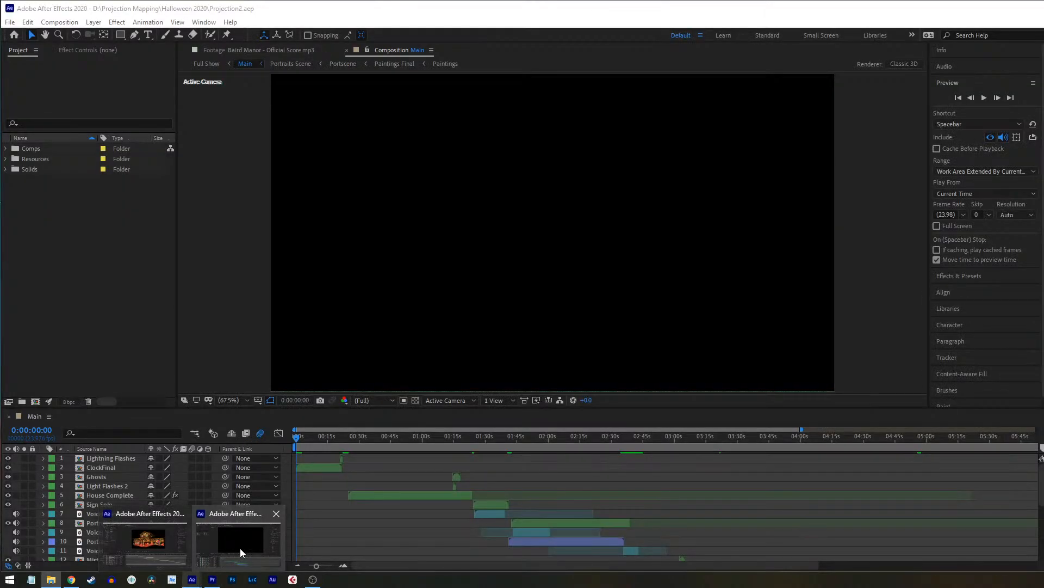
left_click(240, 547)
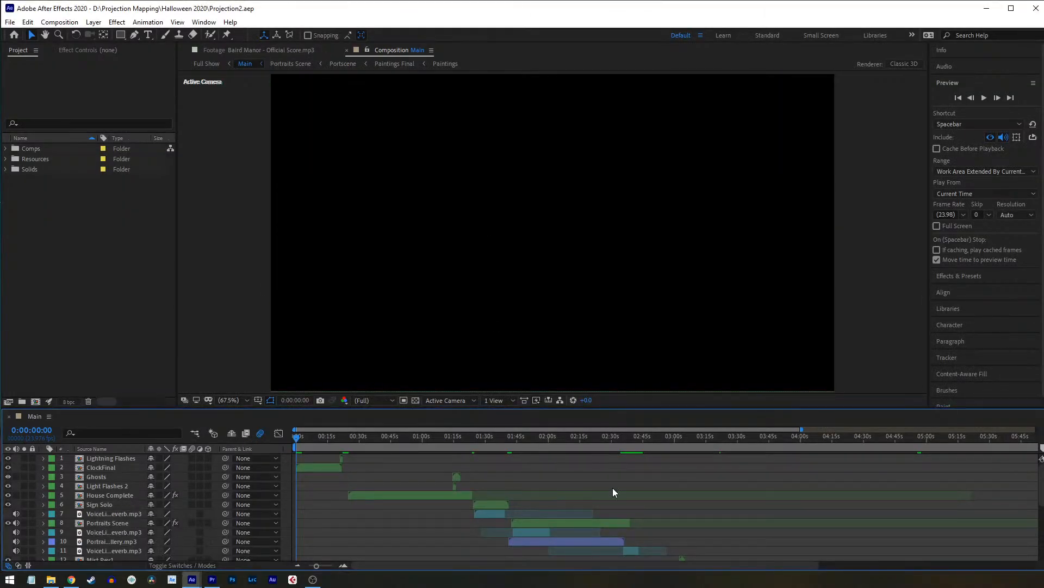
scroll(614, 492, "down", 5)
scroll(614, 492, "up", 5)
scroll(593, 494, "down", 5)
scroll(593, 492, "up", 5)
scroll(604, 485, "down", 5)
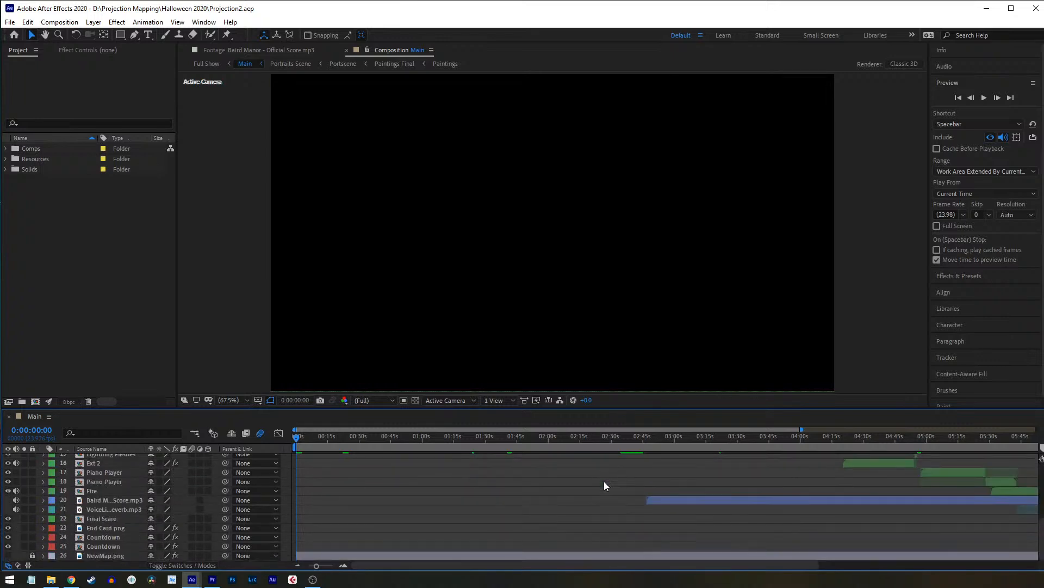
scroll(631, 490, "up", 5)
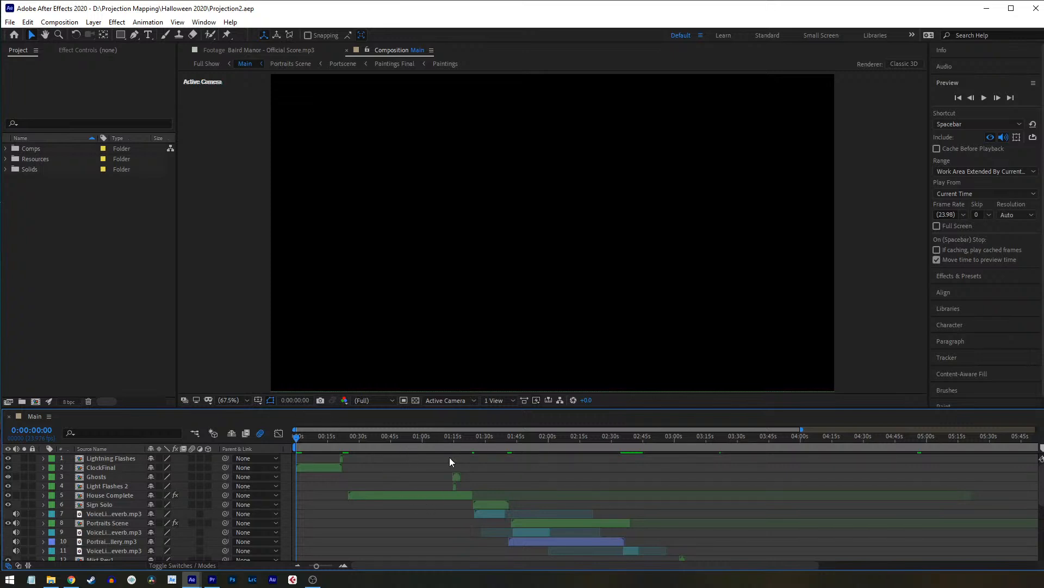
scroll(467, 514, "down", 3)
scroll(465, 536, "up", 3)
Step: Move Main's playhead to 0:00:47:15, open the House Complete composition, and examine its light layers around the house
left_click(396, 438)
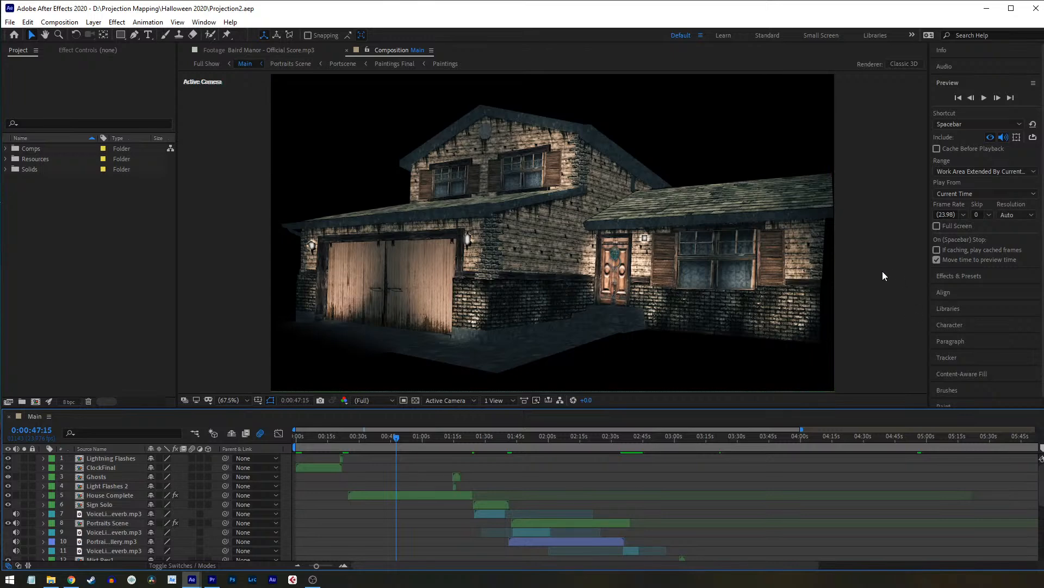
double_click(113, 495)
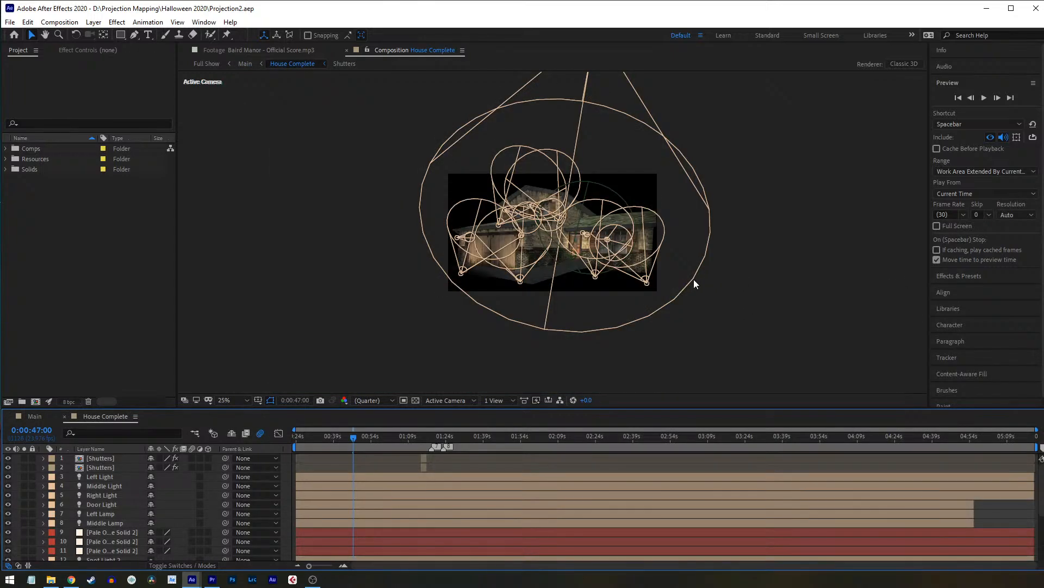
scroll(586, 238, "up", 3)
scroll(569, 254, "down", 1)
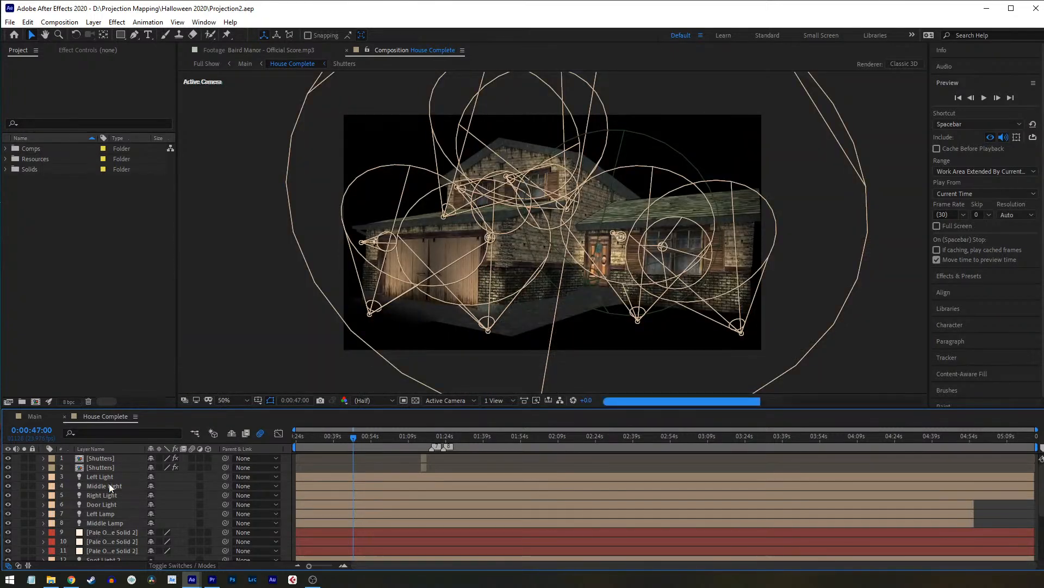
Step: Open the nested House composition and examine its textured walls, roof, door and windows close up
scroll(117, 491, "down", 3)
double_click(104, 546)
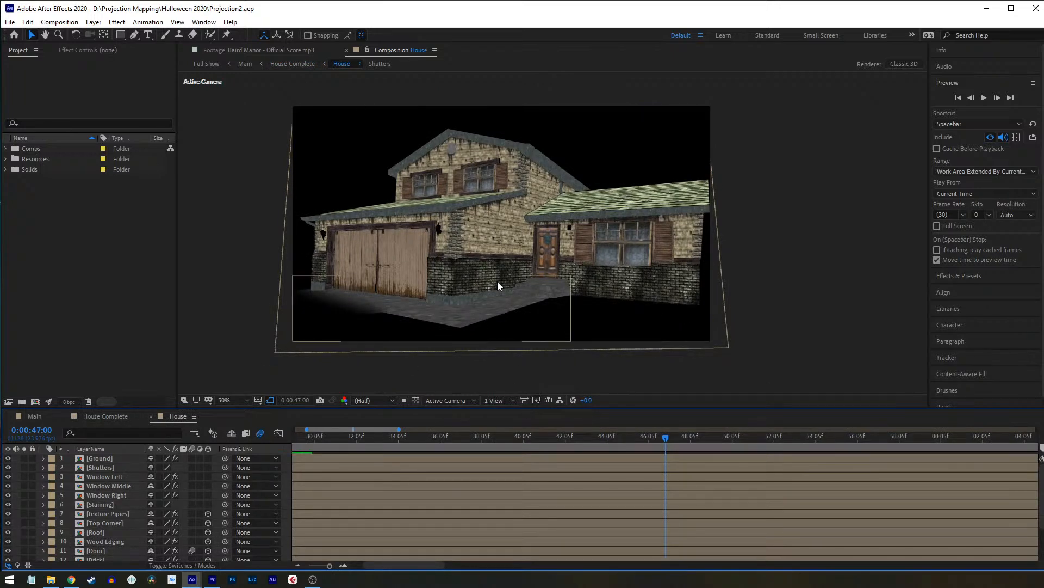
key("slash")
scroll(358, 227, "down", 2)
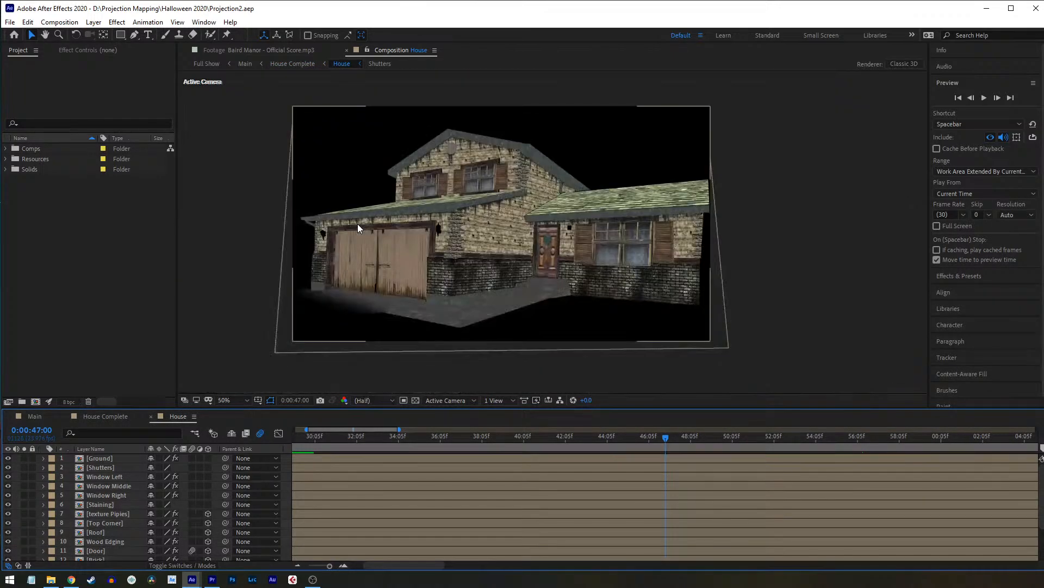
key("slash")
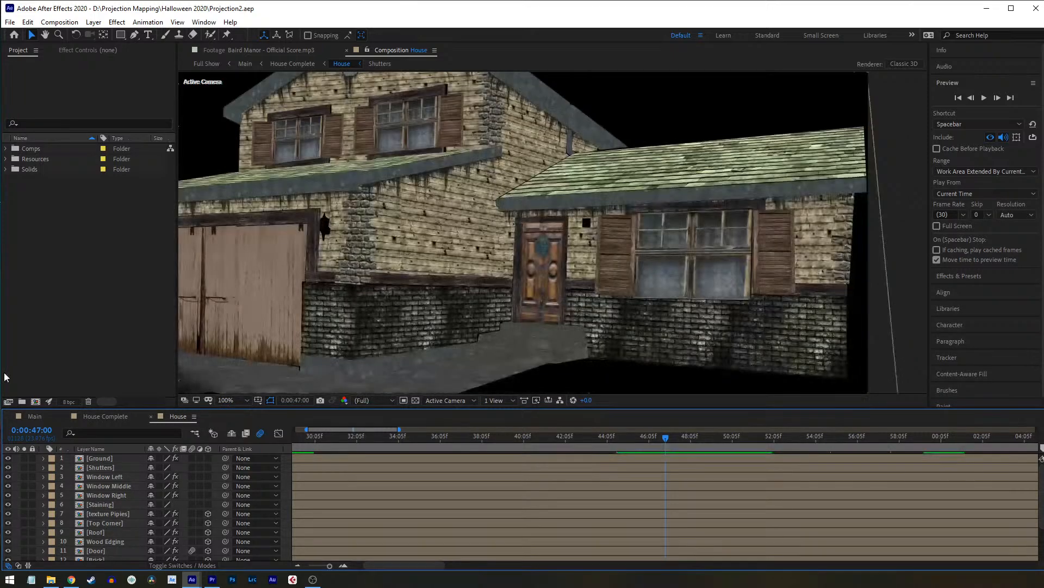
Step: Look into Main, return to the House composition, and set its view to Fit up to 100%
left_click(44, 419)
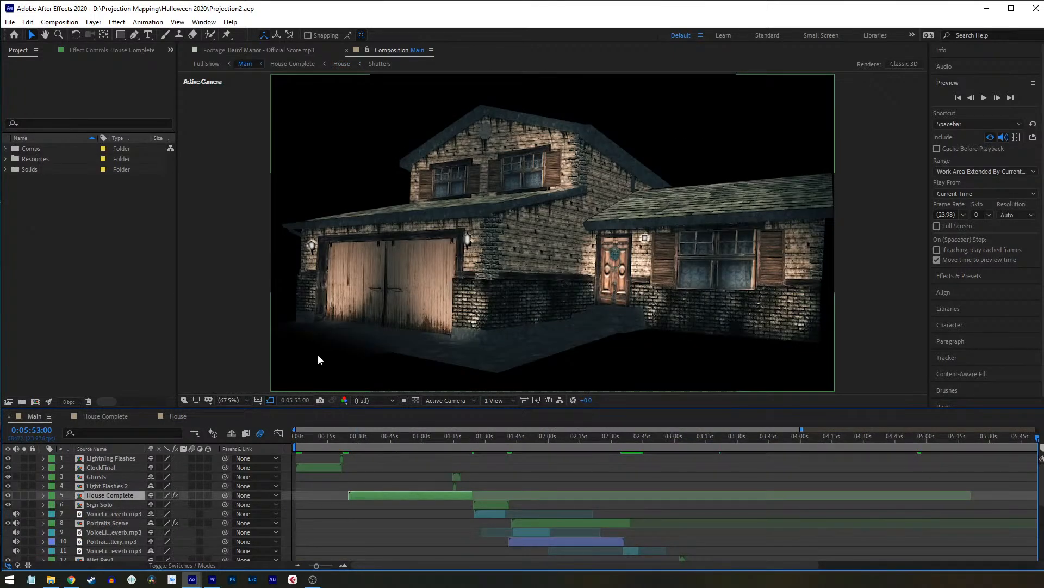
left_click(167, 418)
left_click(230, 399)
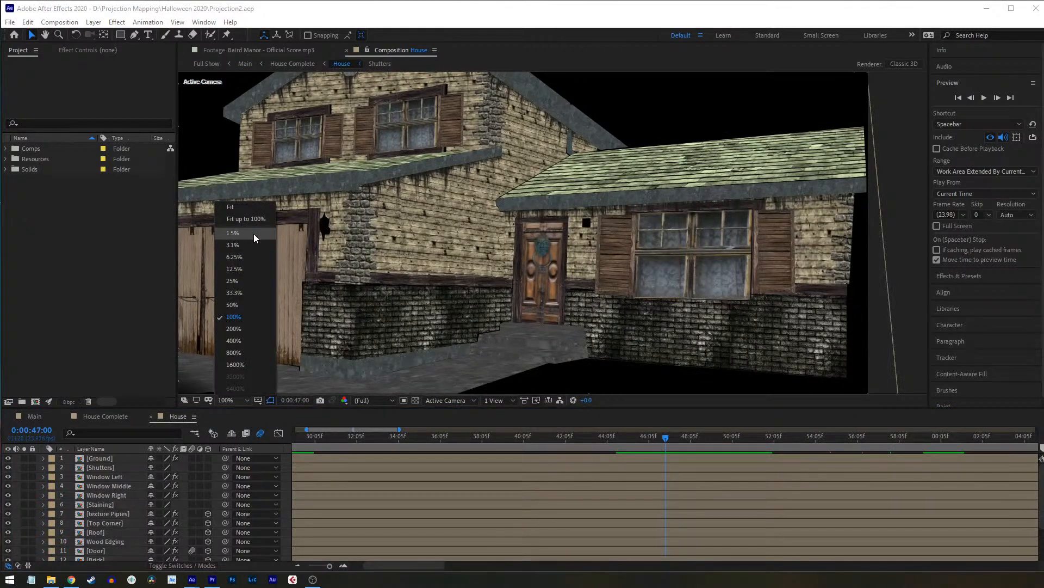
left_click(253, 220)
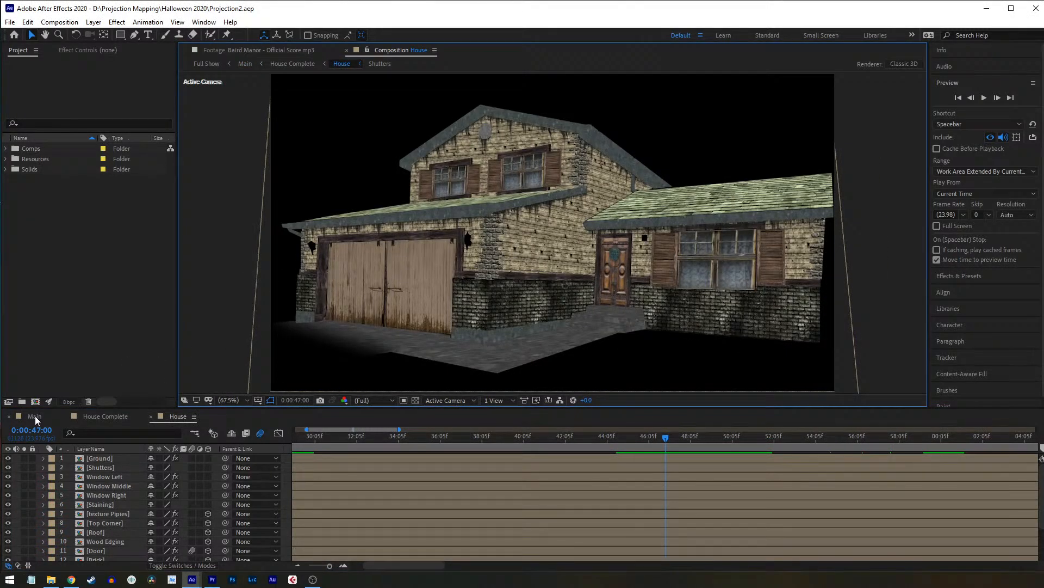
Step: Move Main's playhead to 0:00:46:02 and compare its lit house with the unlit House composition, viewed at 100%
left_click(35, 415)
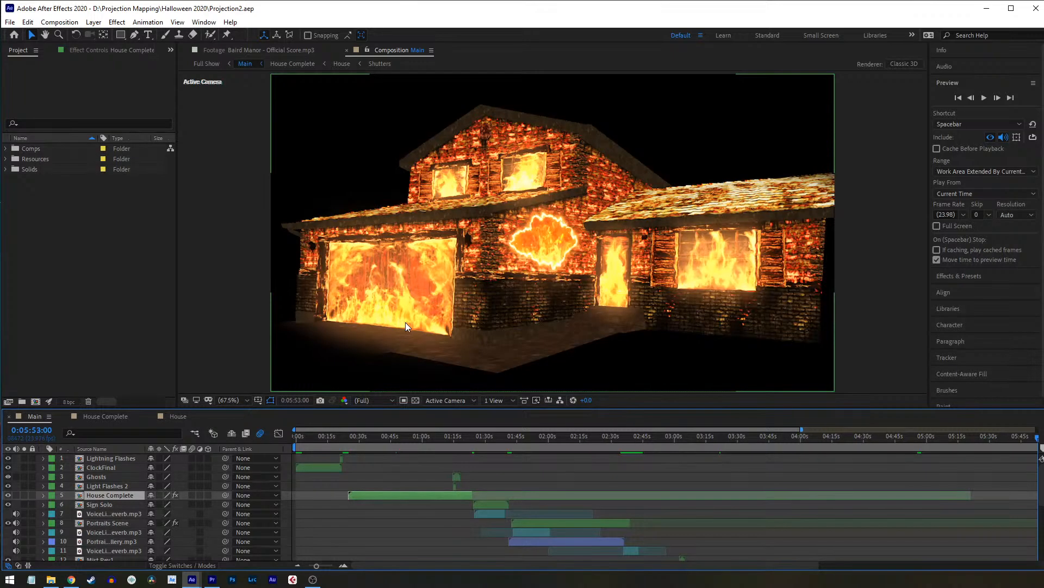
left_click(393, 441)
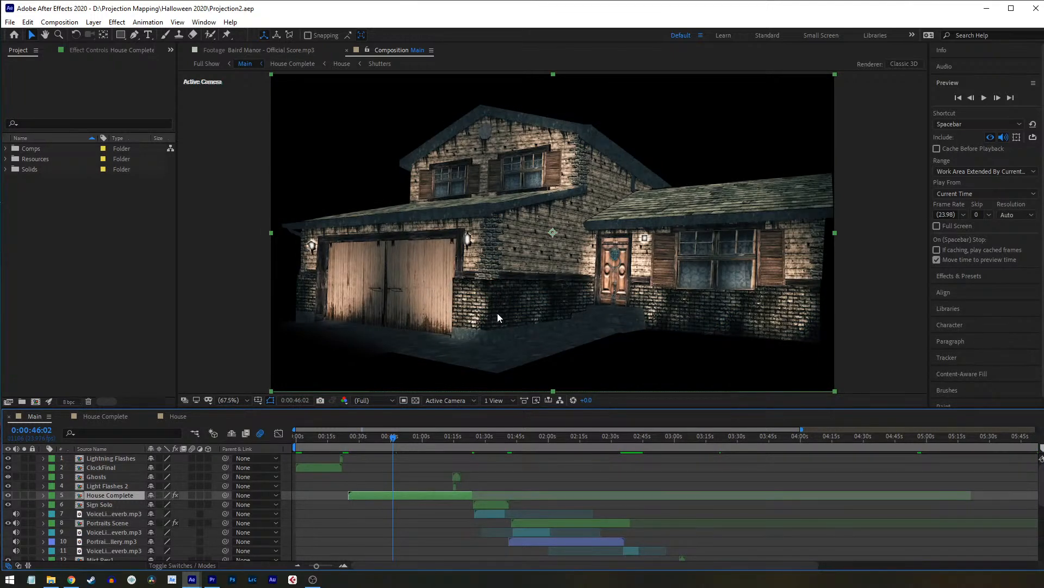
left_click(174, 417)
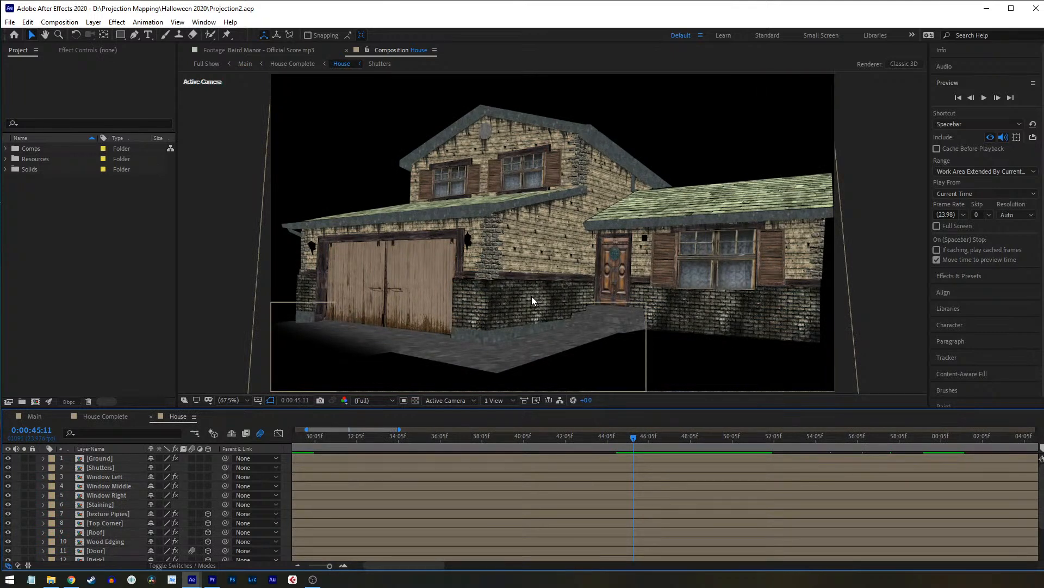
key("period")
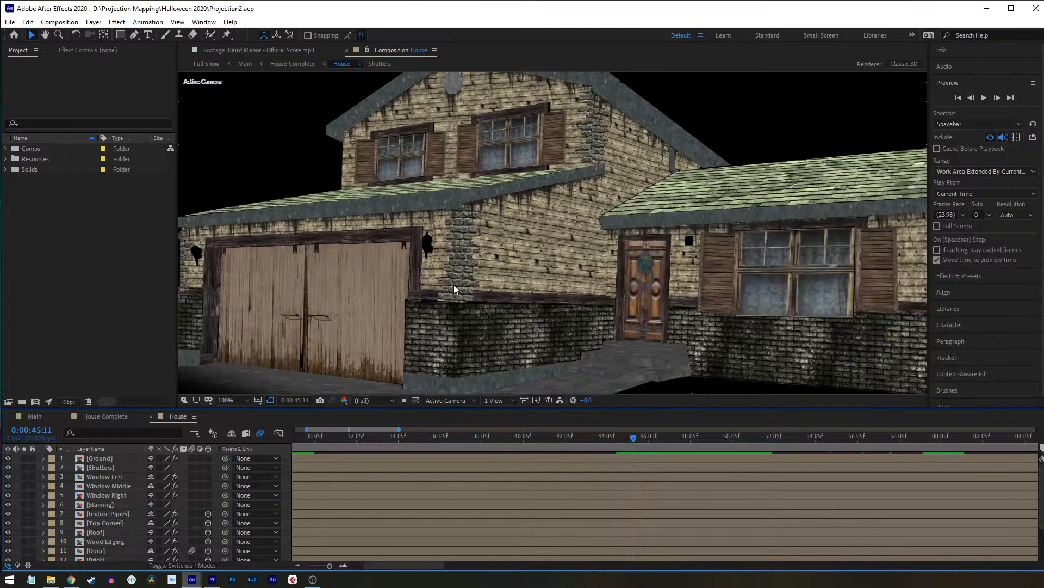
Step: Examine the lit house in Main at 100%, and return to the House composition to view the unlit house in full
left_click(27, 417)
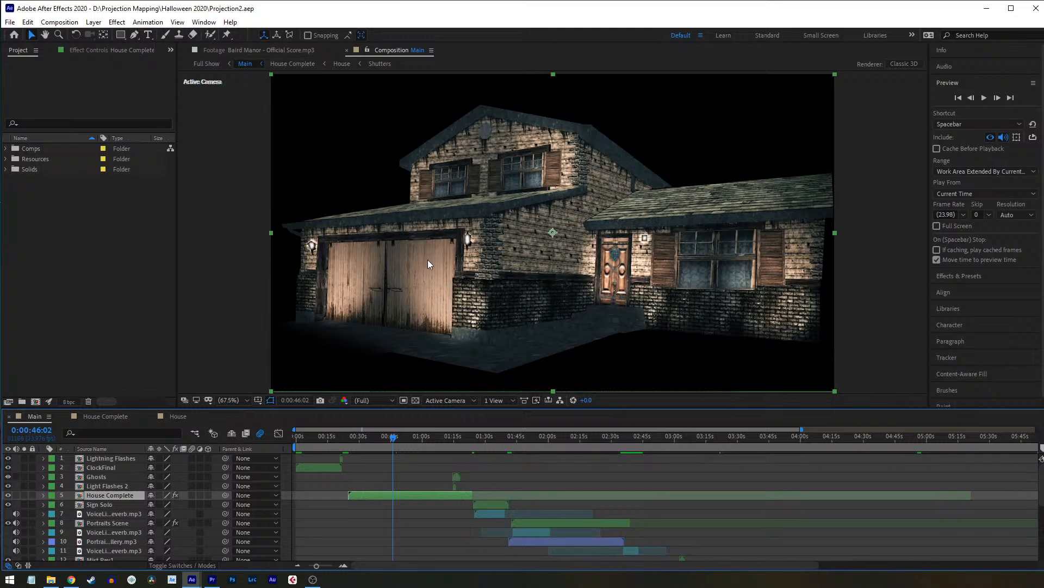
key("period")
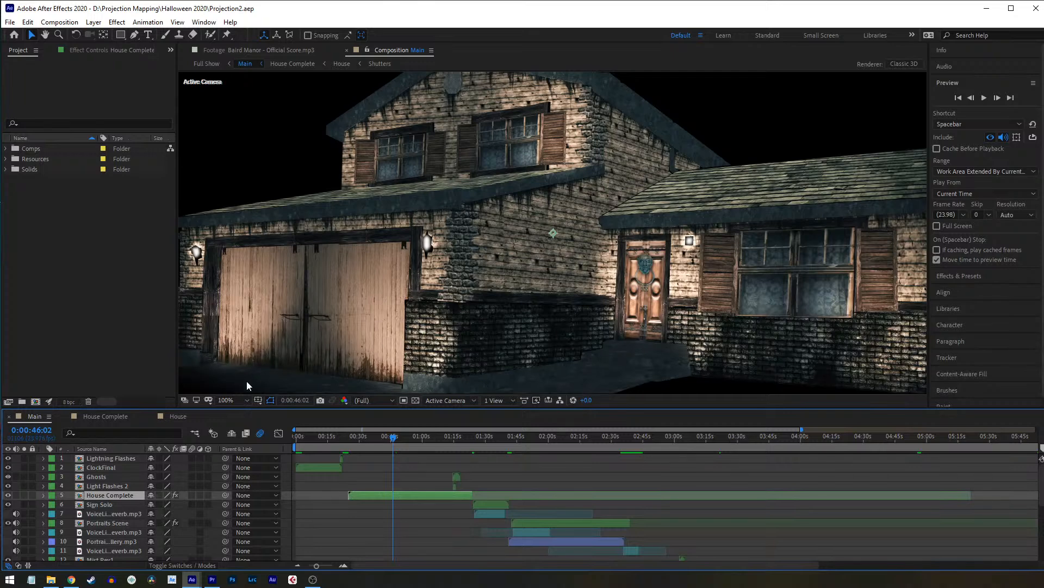
left_click(175, 417)
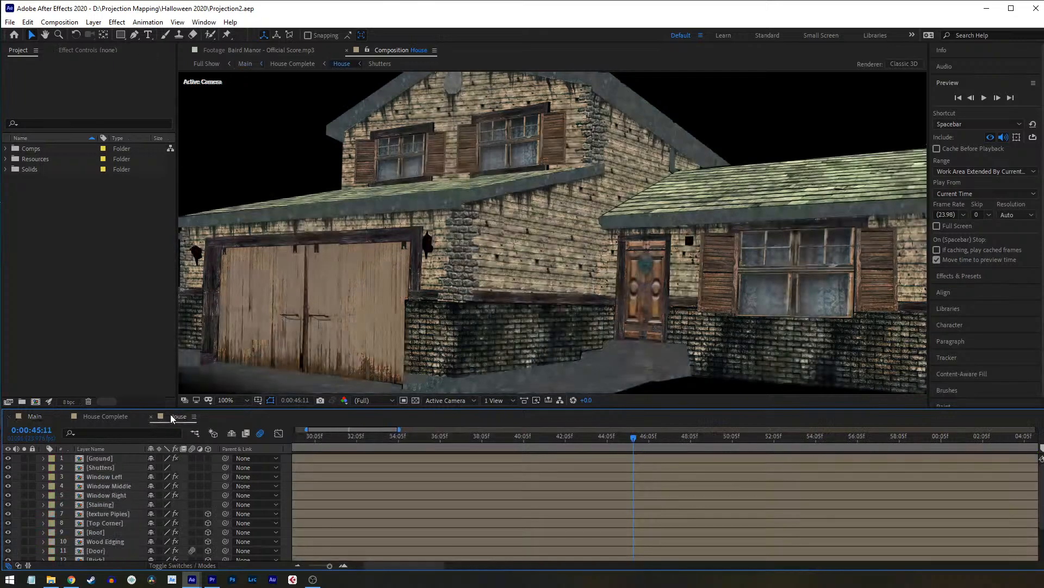
scroll(519, 243, "down", 1)
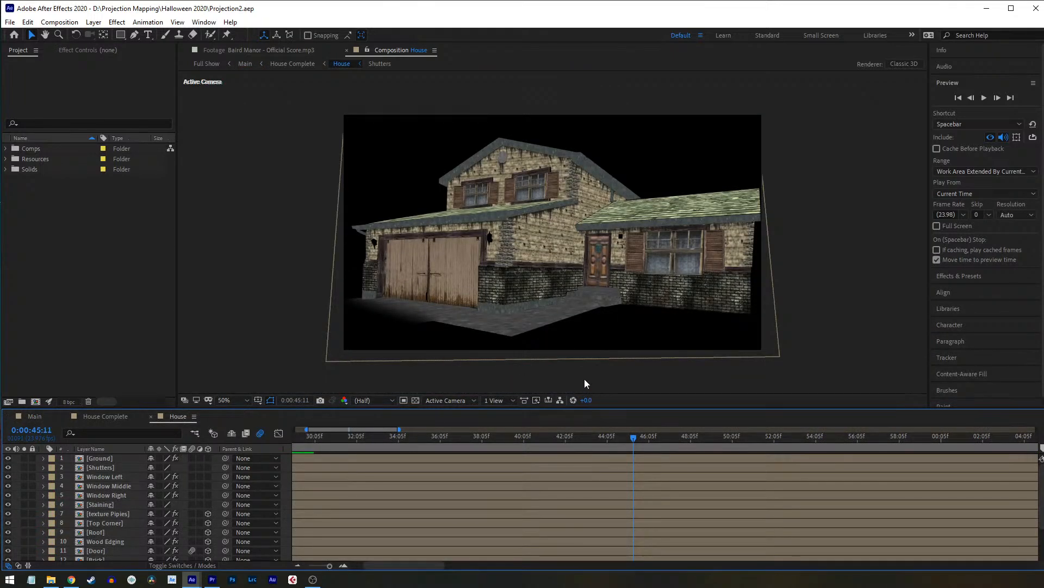
Step: Open the Brick composition nested in House, open its Right Face composition, and inspect the top brick image layer's effects
scroll(558, 319, "up", 1)
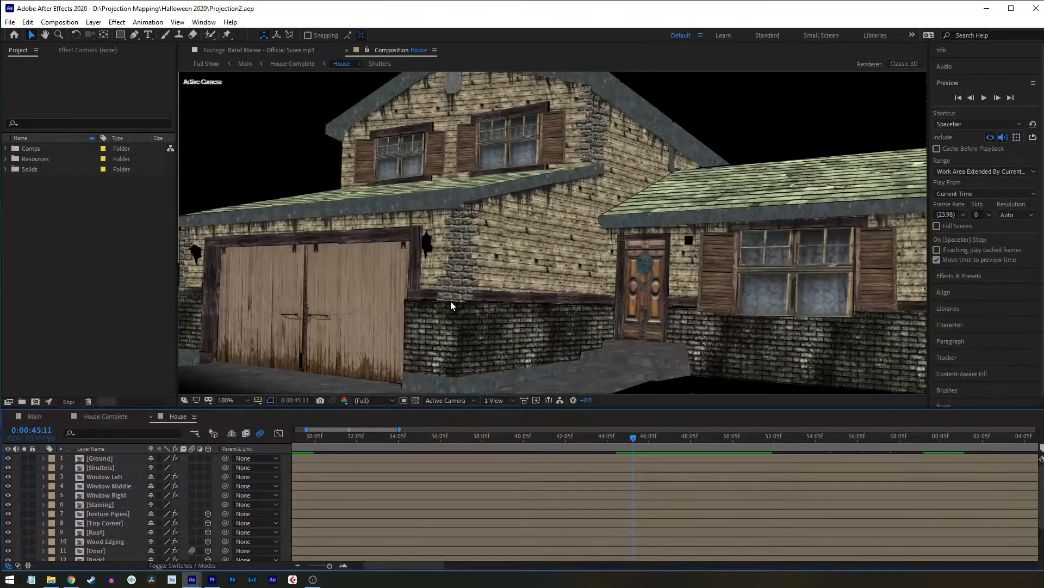
scroll(450, 302, "down", 1)
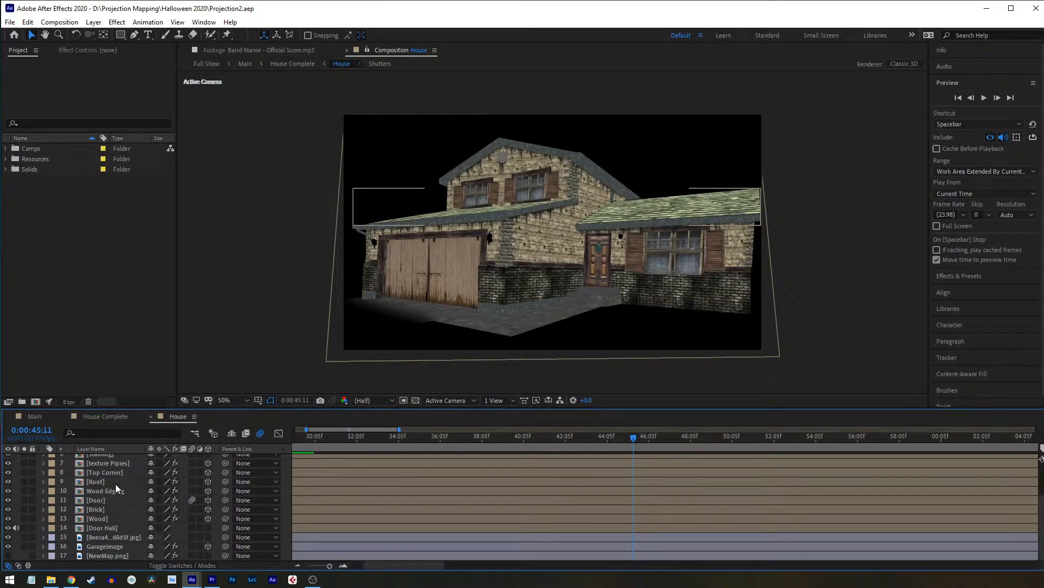
scroll(109, 502, "down", 3)
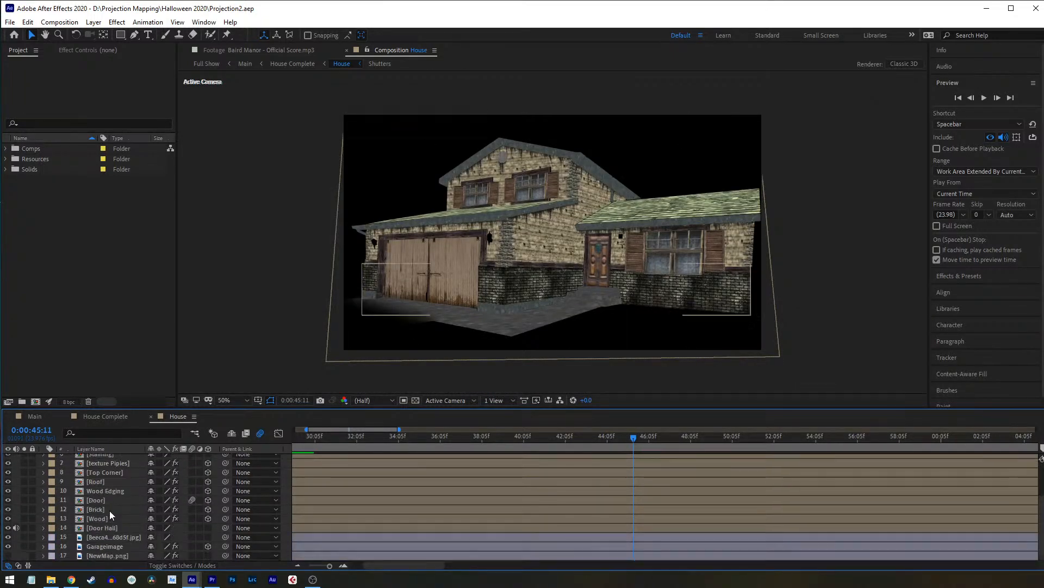
double_click(103, 508)
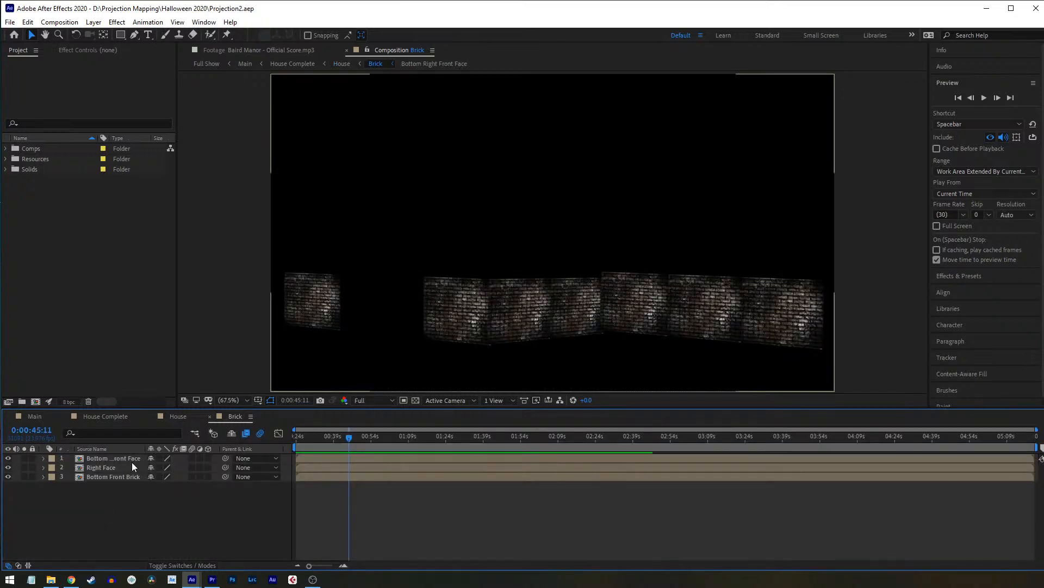
double_click(123, 467)
left_click(126, 459)
left_click(108, 51)
scroll(516, 329, "up", 1)
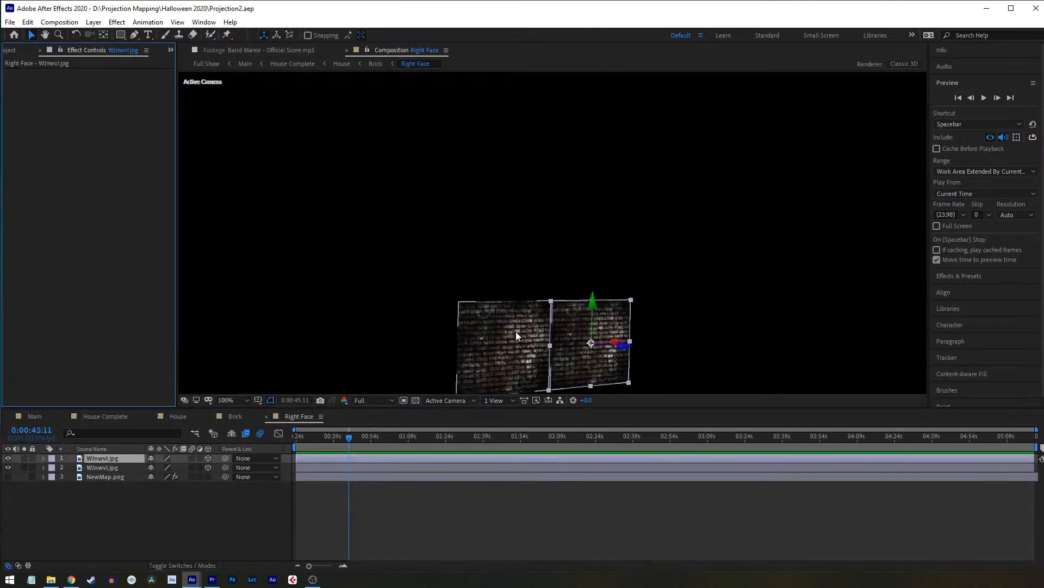
Step: Close the Right Face and Brick compositions and examine the brick and wood textures in House at 100%
left_click(267, 416)
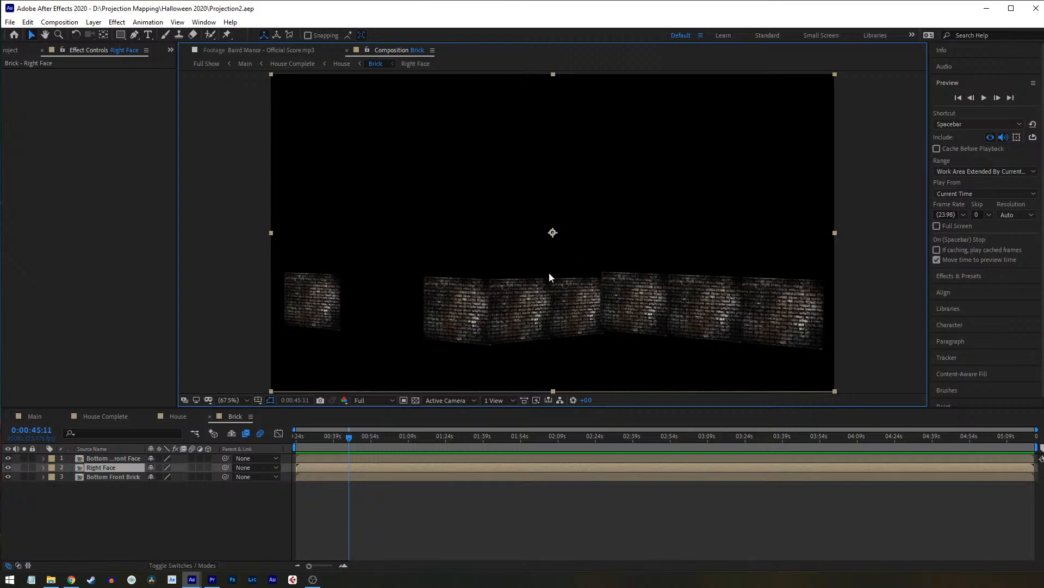
left_click(210, 416)
scroll(514, 321, "up", 2)
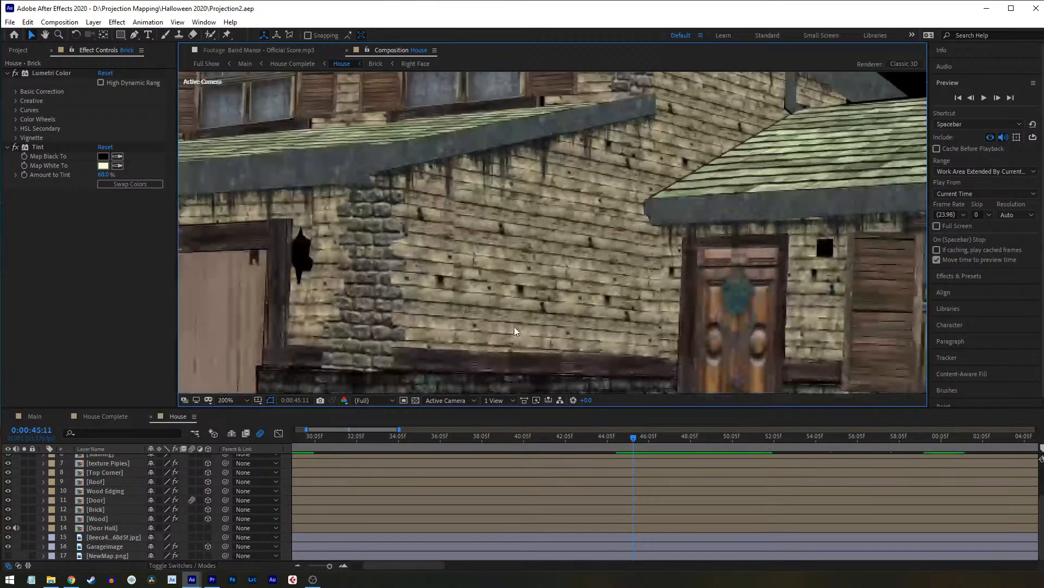
scroll(544, 318, "down", 1)
left_click_drag(569, 313, 534, 282)
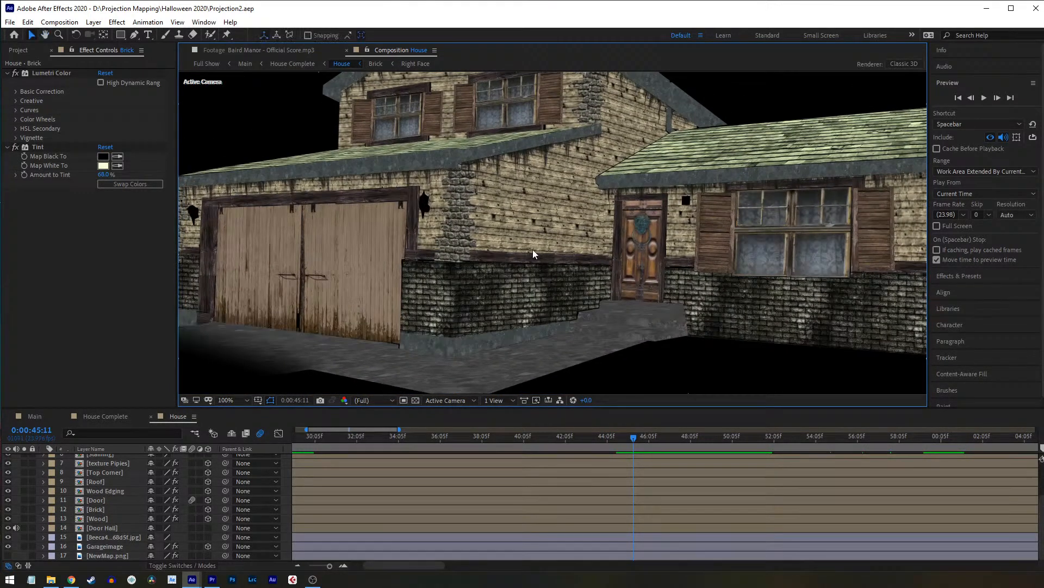
Step: Look into House Complete, return to Main, and move its playhead to 0:00:33:22 to view the lit house
left_click(125, 416)
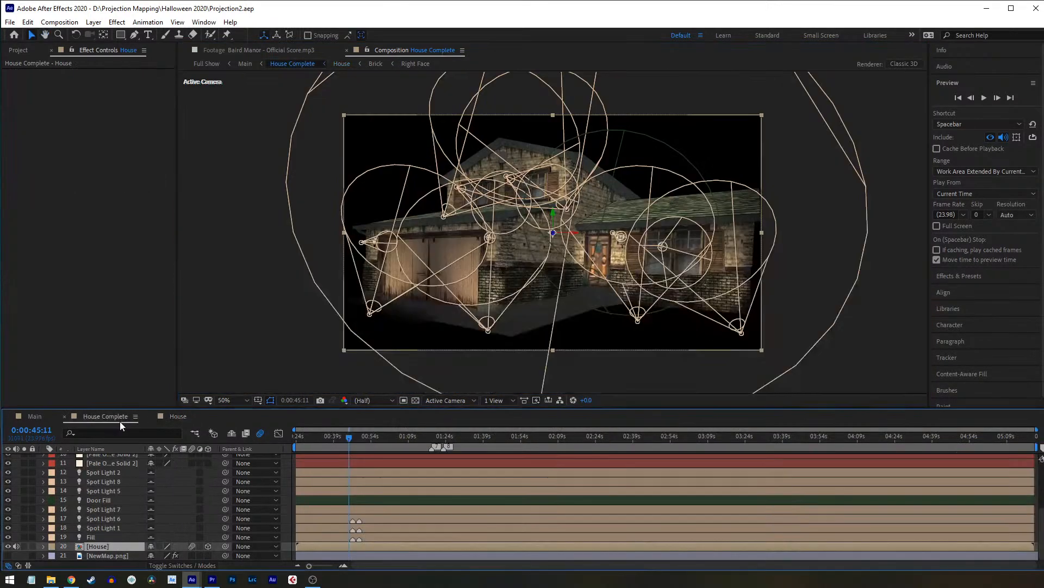
left_click(30, 416)
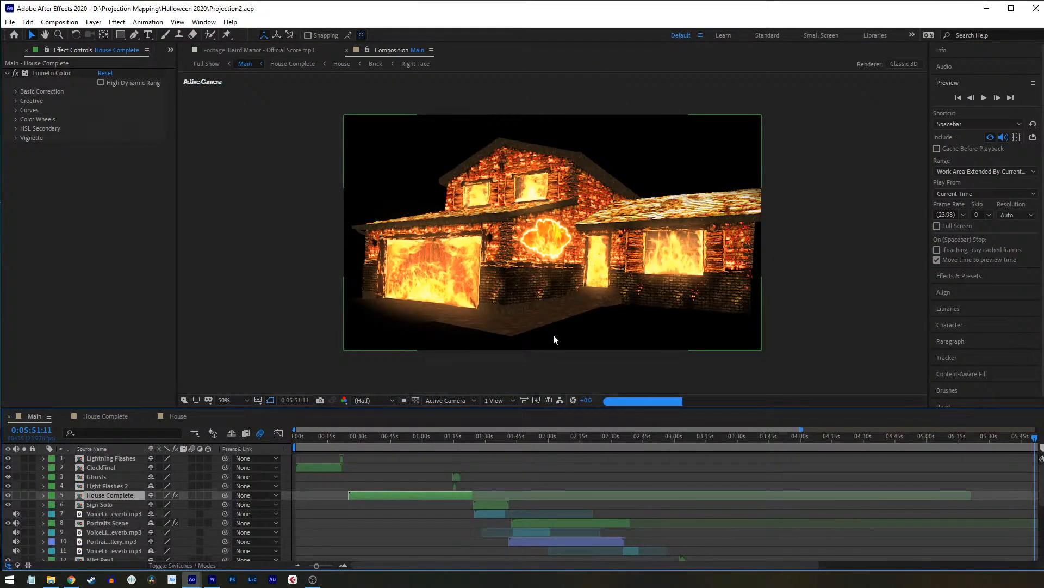
left_click(404, 438)
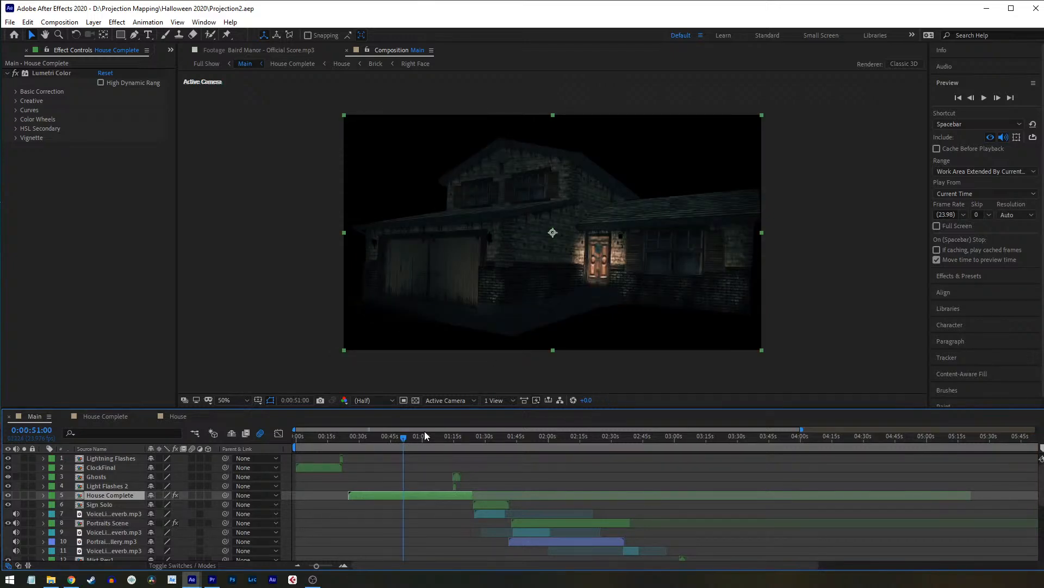
left_click_drag(429, 442, 369, 460)
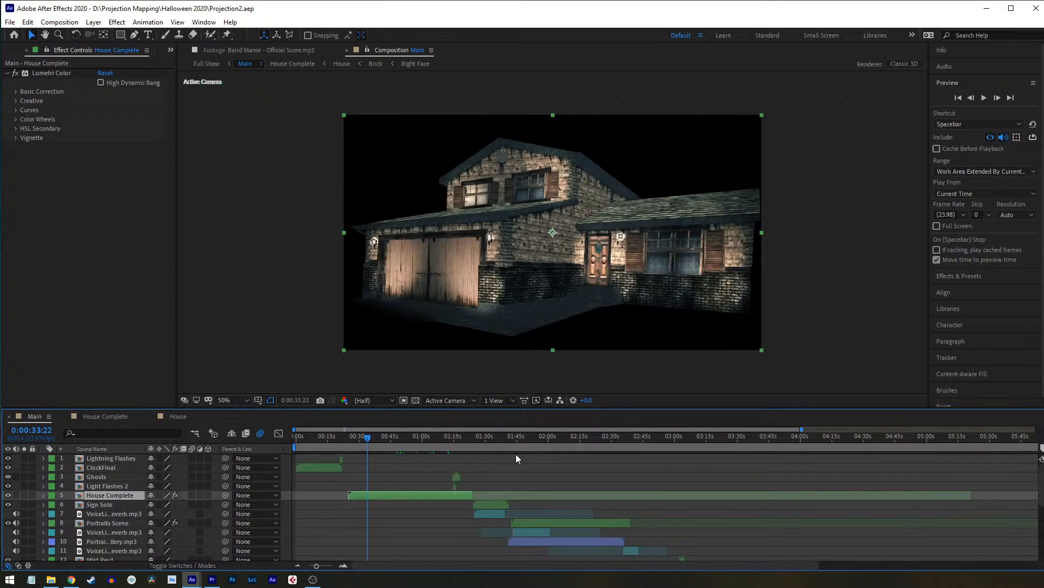
Step: Switch to the Christmas show project, set the NewMap view to Fit up to 100%, and deselect the Int 1 Full layer
mouse_move(192, 579)
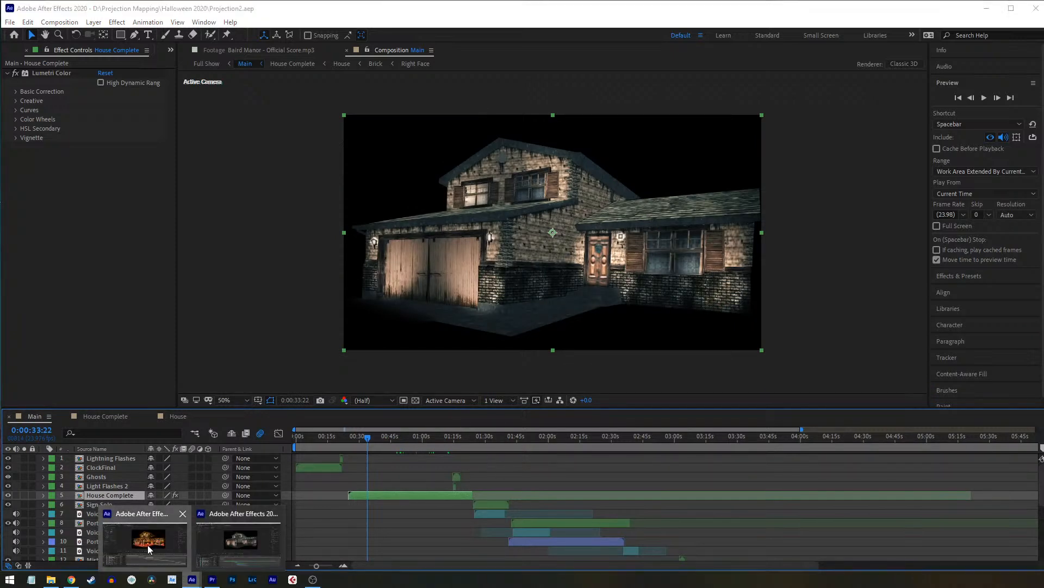
left_click(148, 544)
scroll(613, 221, "up", 1)
scroll(613, 220, "down", 1)
scroll(805, 226, "down", 2)
scroll(790, 226, "up", 4)
scroll(787, 231, "down", 2)
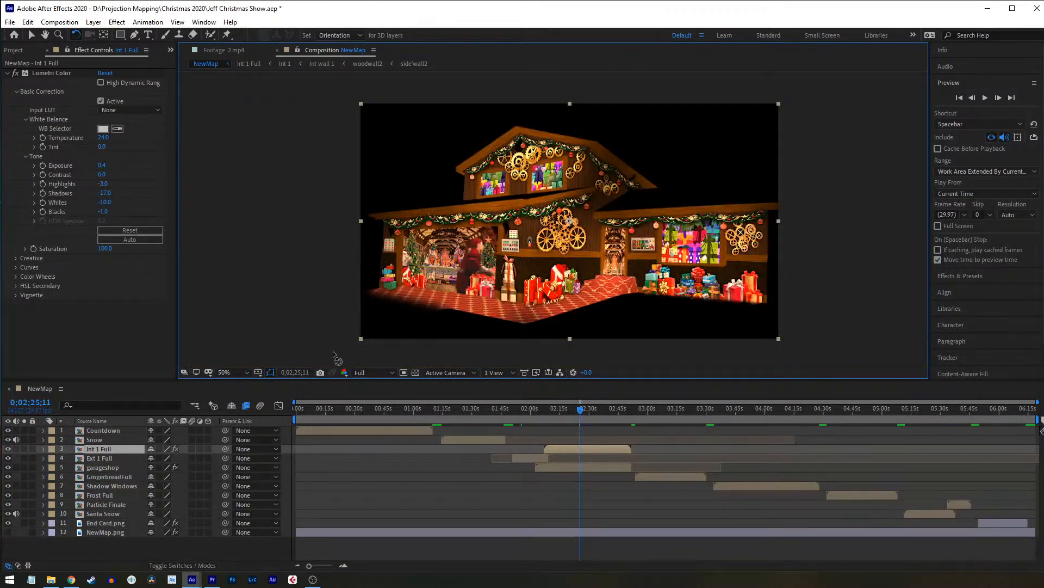
left_click(246, 372)
left_click(239, 191)
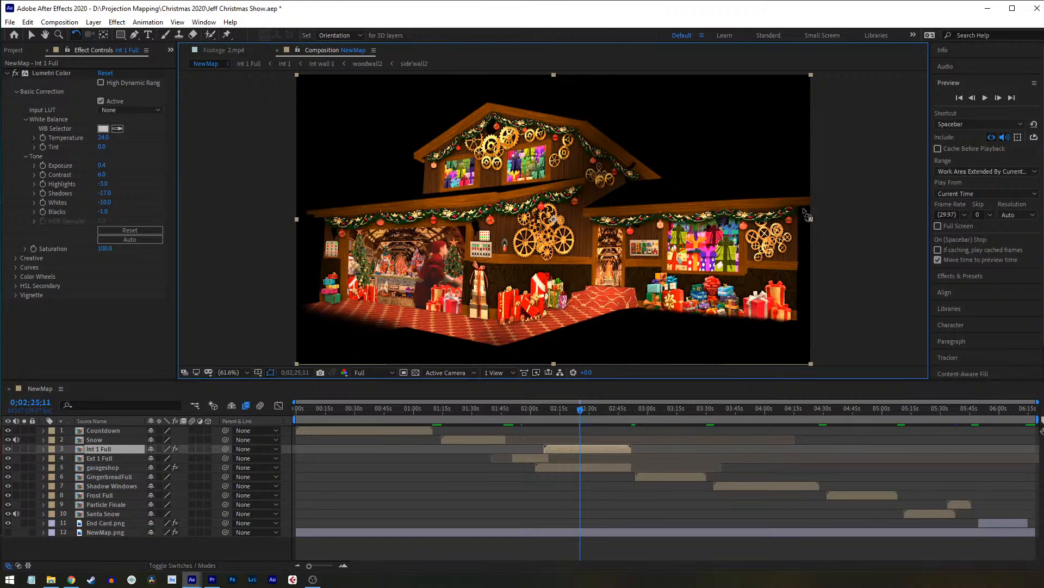
left_click(837, 220)
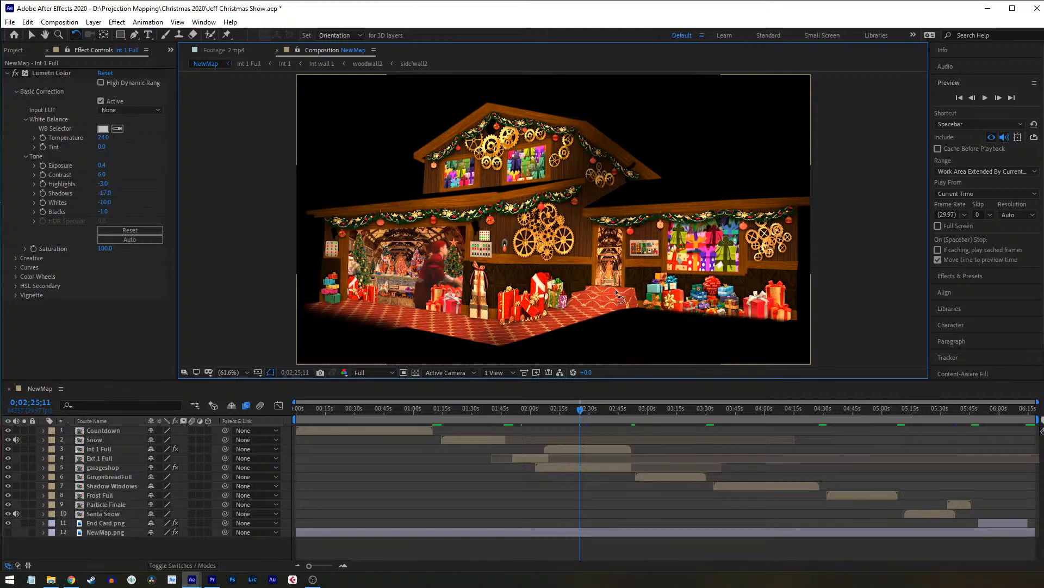
Step: Examine the NewMap workshop scene at 100%, return to 50%, and move the playhead to 0;01;59;13 for the exterior scene
key("slash")
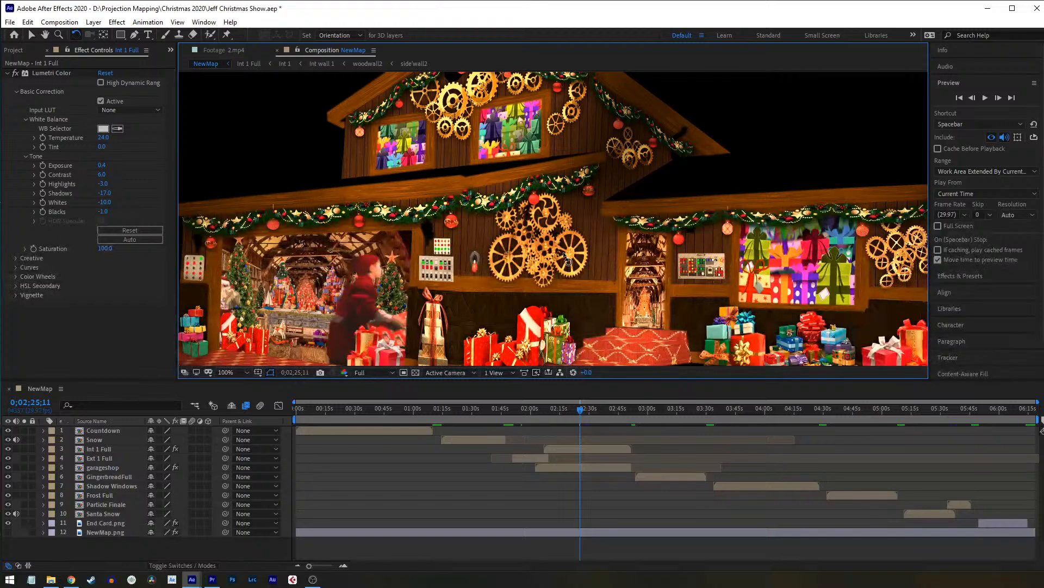
key("comma")
key("comma")
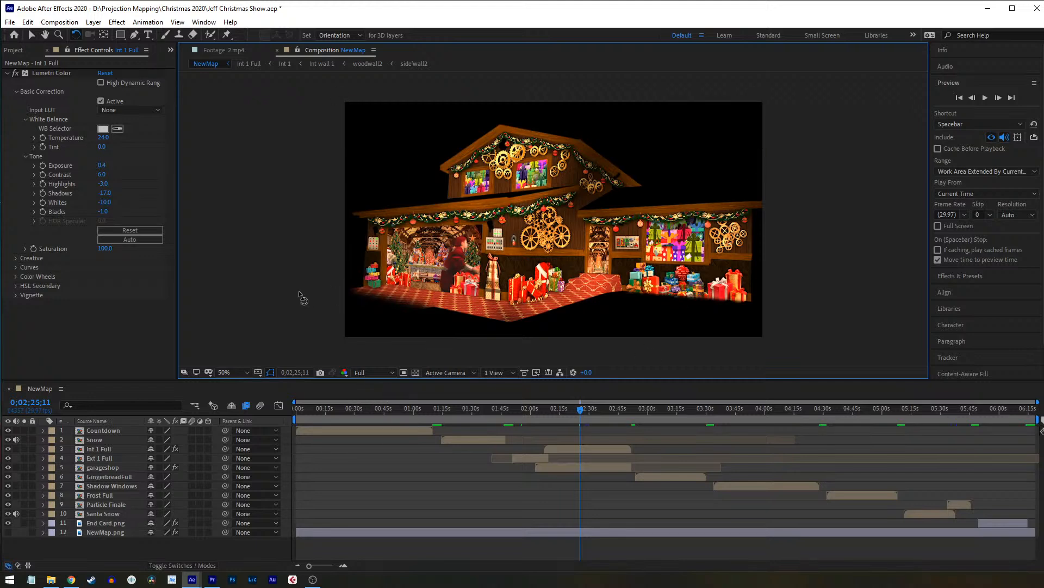
left_click(530, 416)
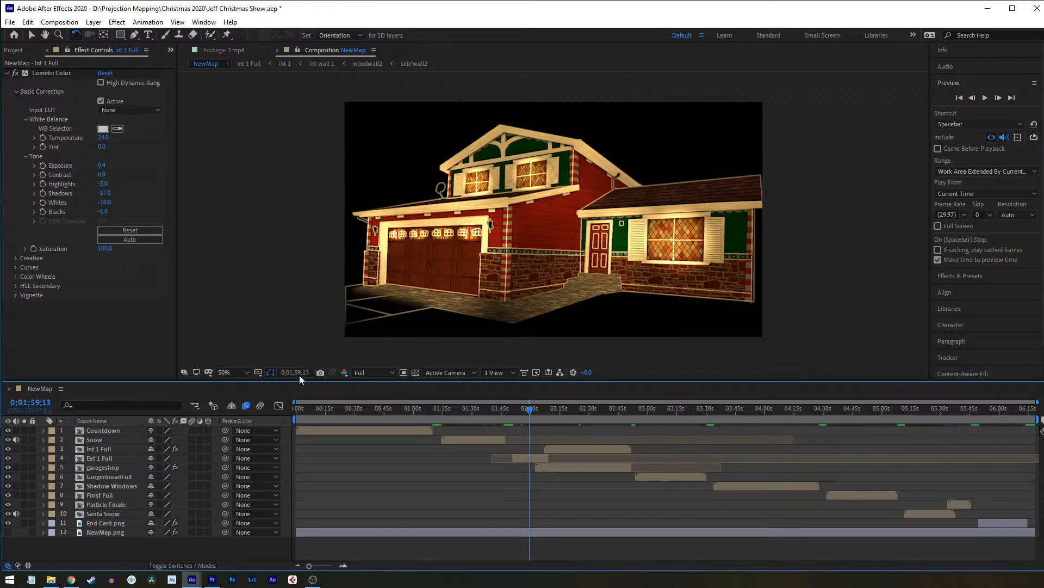
Step: Switch to the Halloween project, deselect House Complete, and move Main's playhead to 0:03:20:01 to view the interior scene
mouse_move(192, 579)
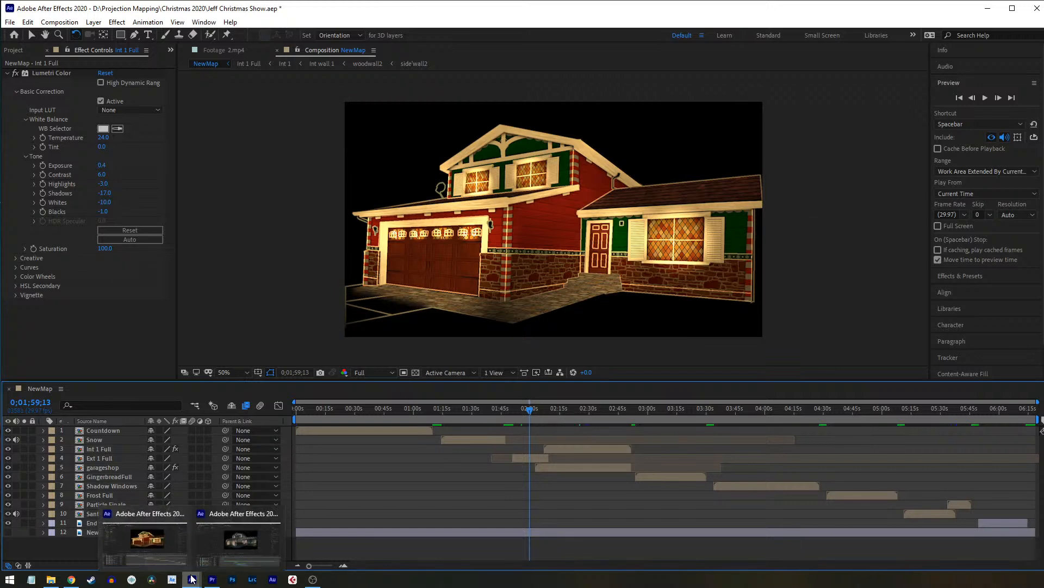
left_click(249, 544)
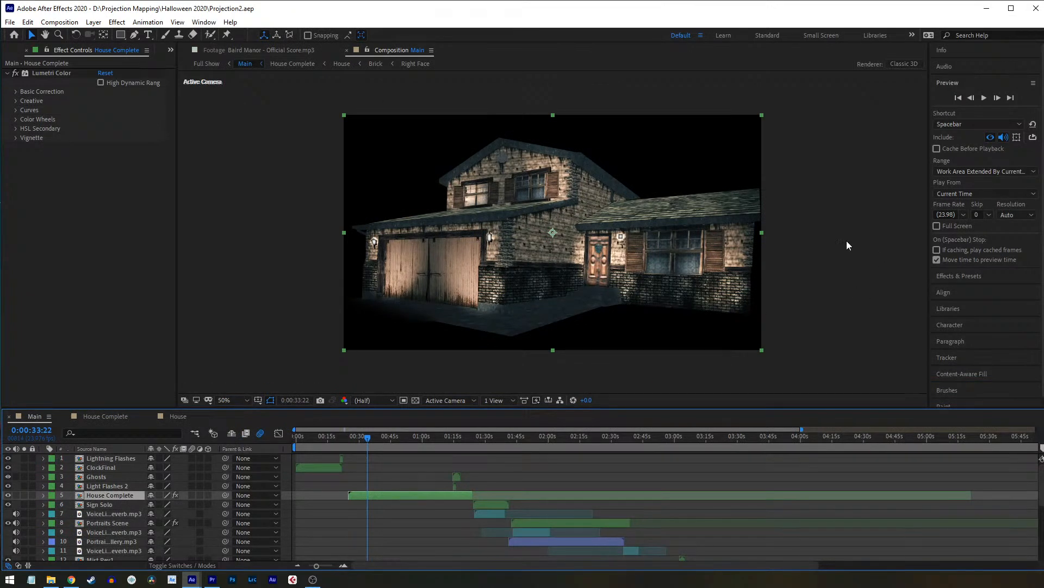
left_click(841, 240)
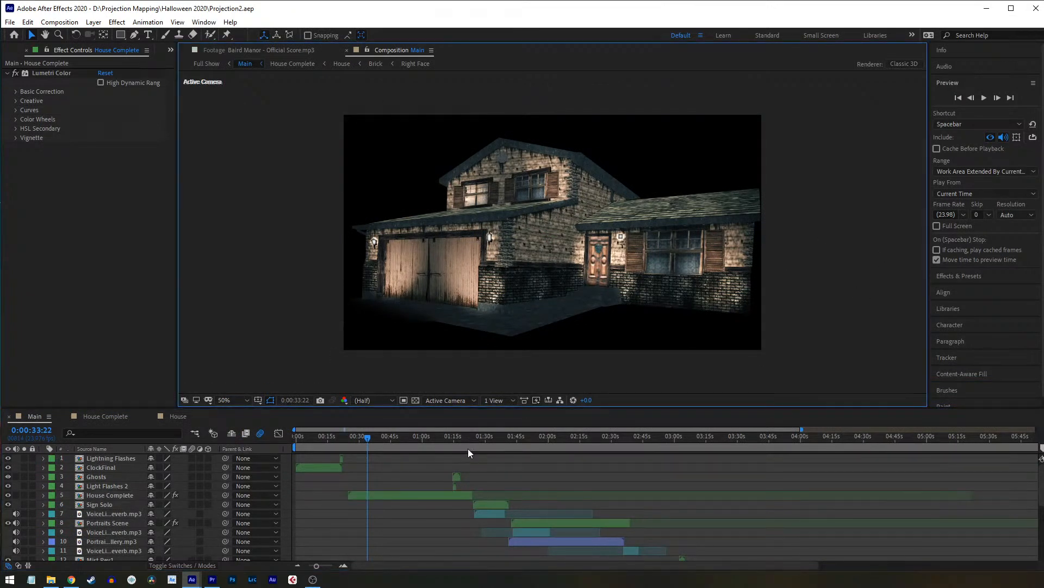
left_click_drag(489, 443, 592, 452)
scroll(800, 508, "down", 2)
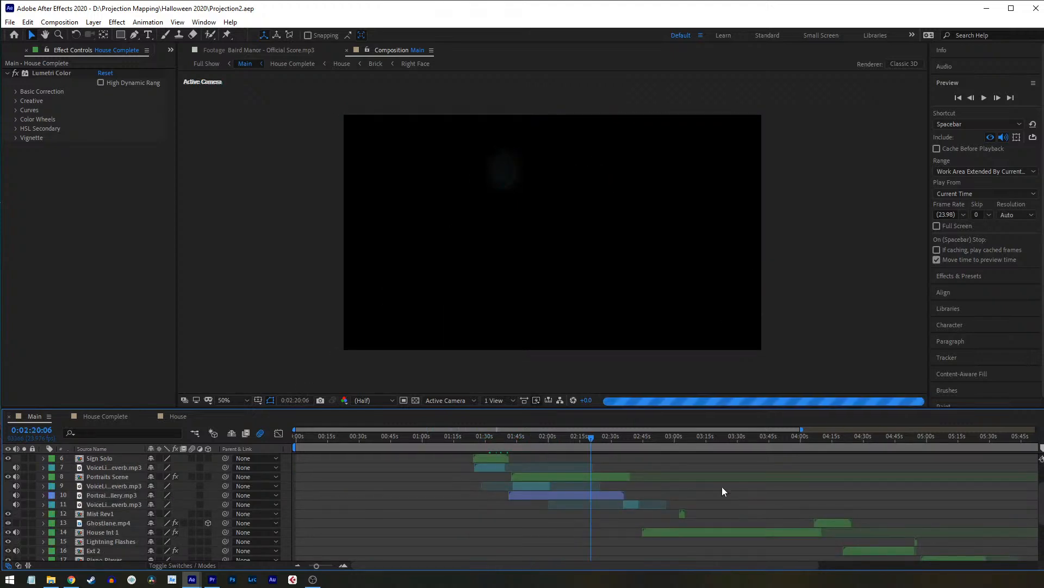
left_click_drag(708, 442, 717, 442)
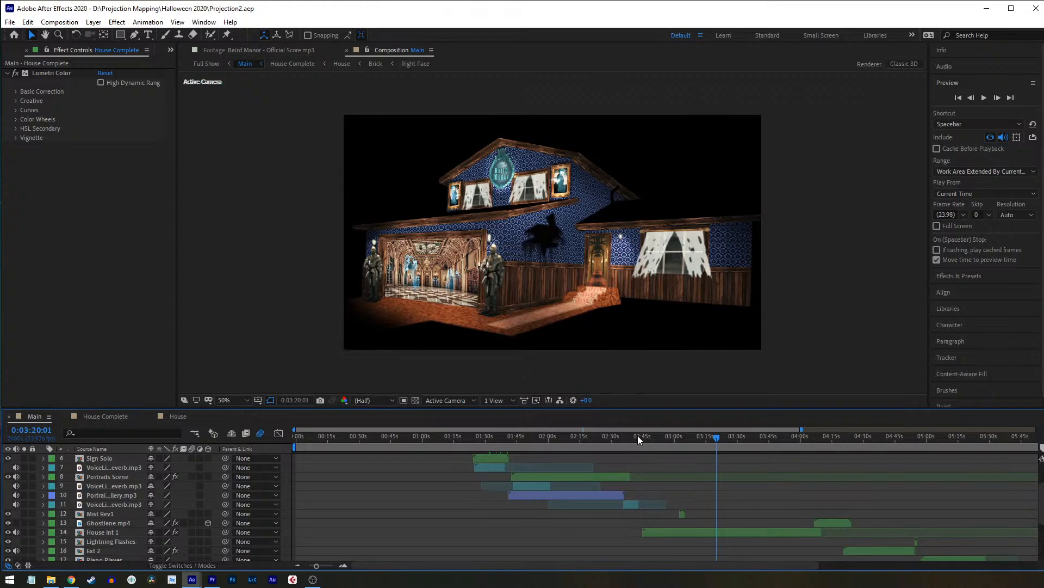
Step: Set Main's view to Fit up to 100%, move the playhead to 0:03:46:04, and set the preview resolution to Half
left_click(247, 400)
left_click(234, 219)
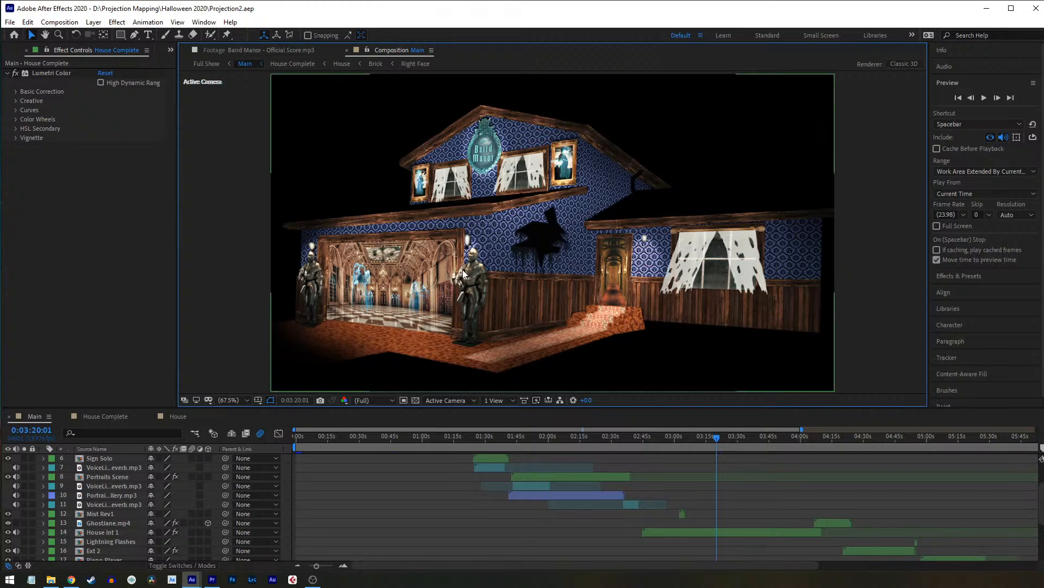
left_click_drag(760, 438, 772, 438)
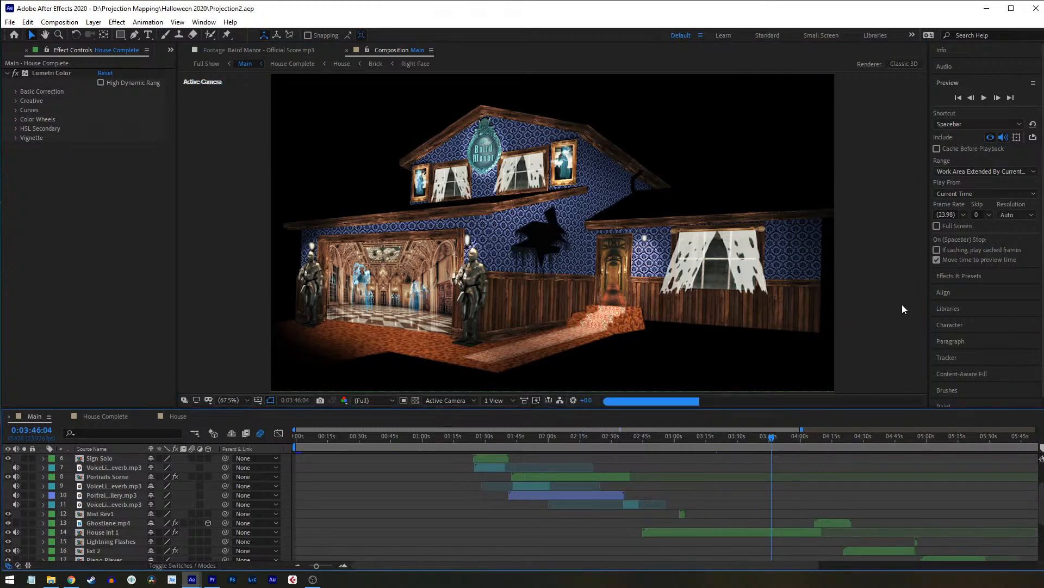
left_click(373, 400)
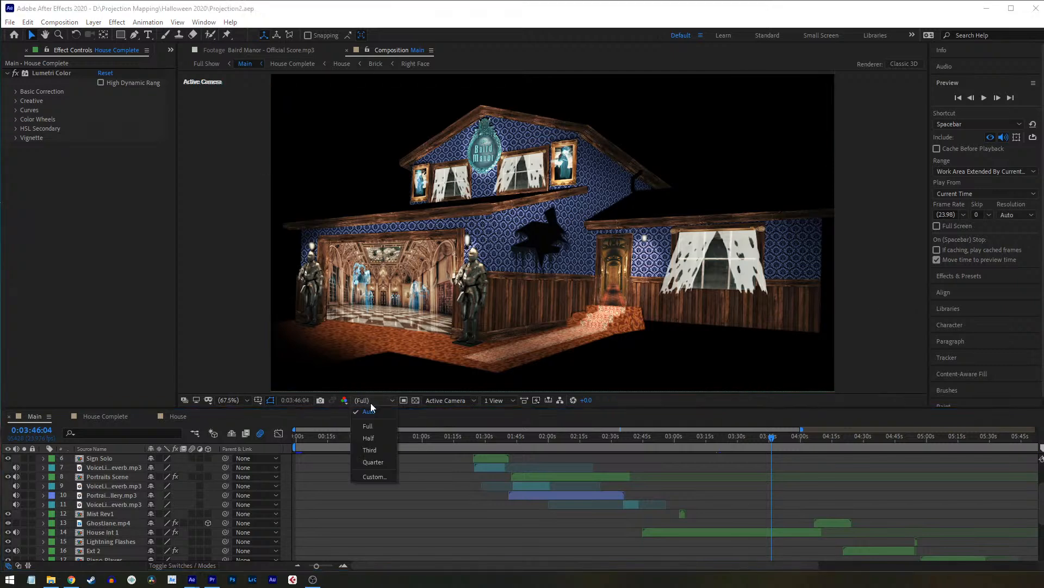
left_click(378, 439)
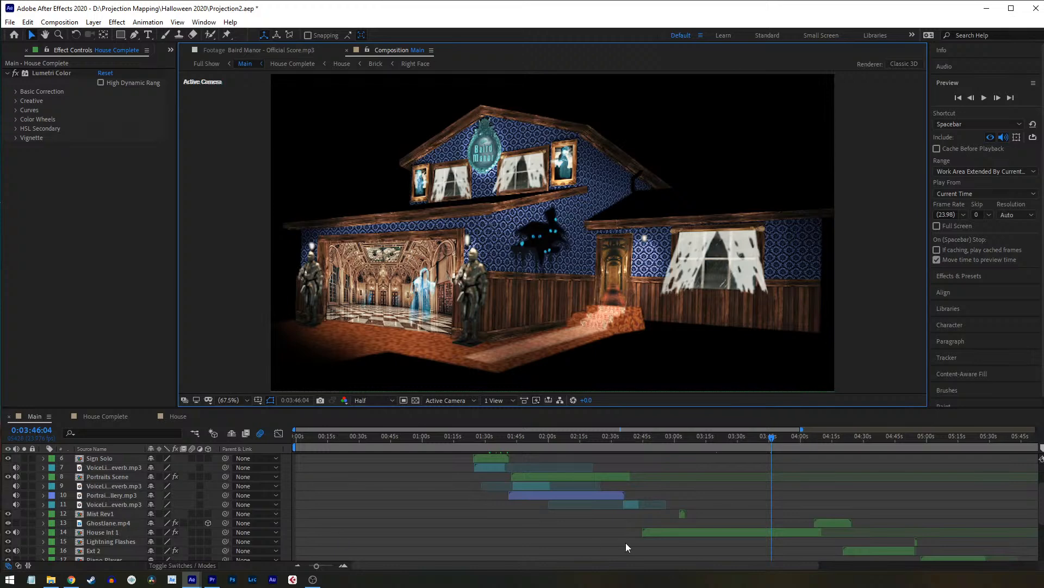
Step: Open the House Int 1 composition and examine its full layer stack in the maximized timeline, selecting all unlocked layers and deselecting them
double_click(104, 532)
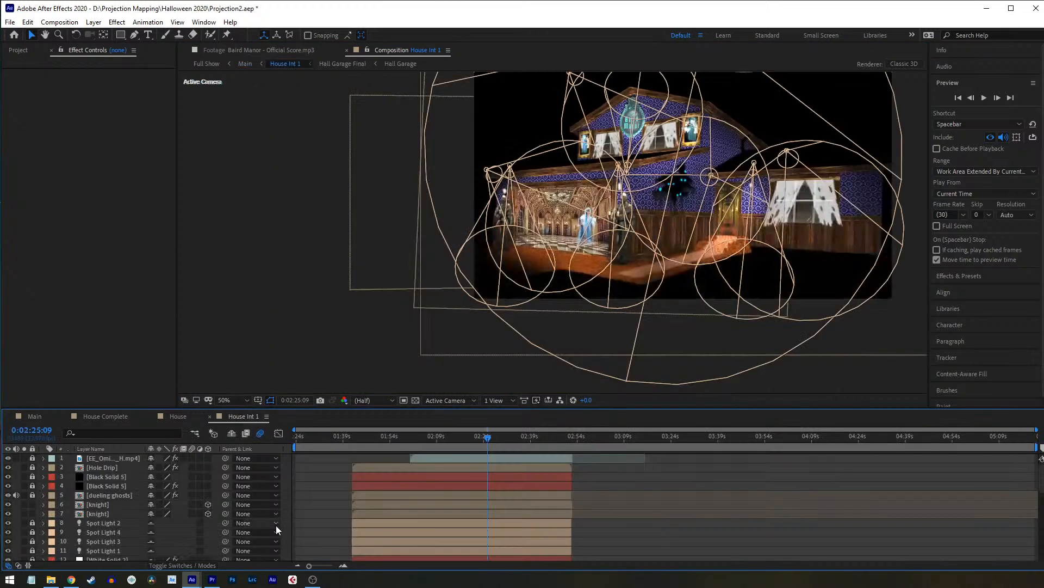
left_click_drag(771, 171, 685, 222)
scroll(92, 513, "down", 5)
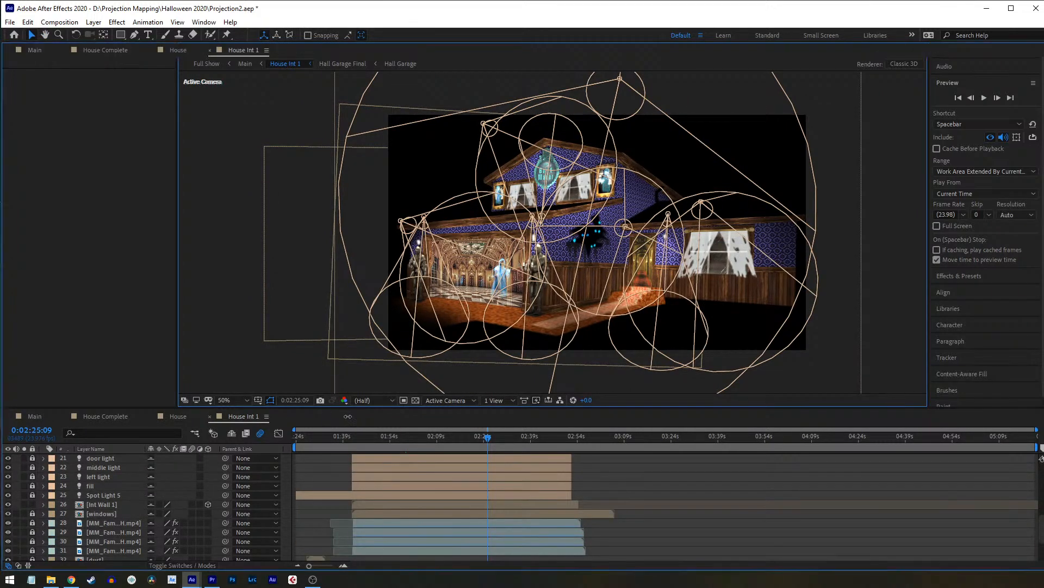
key("grave")
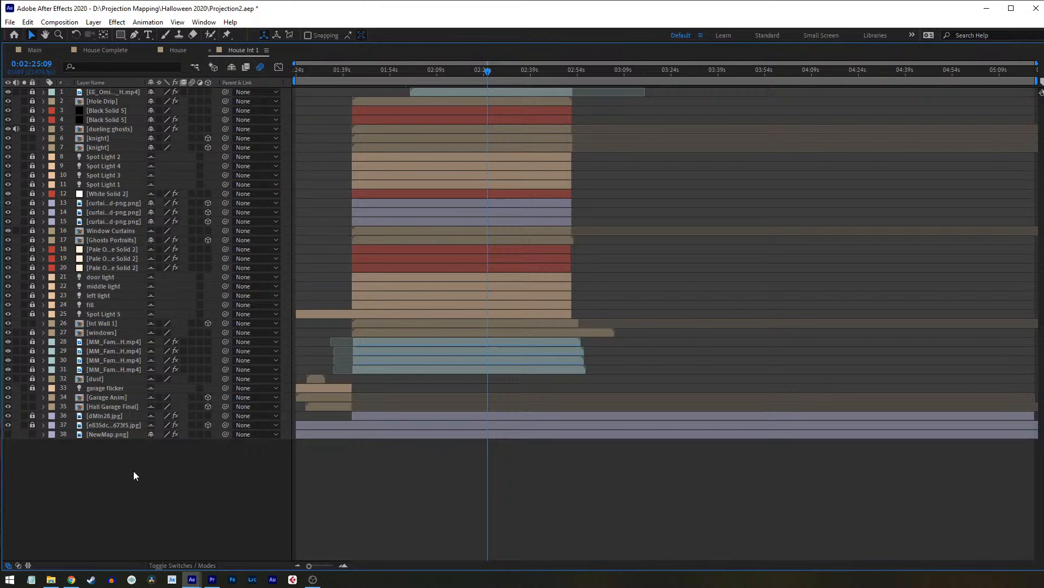
key("grave")
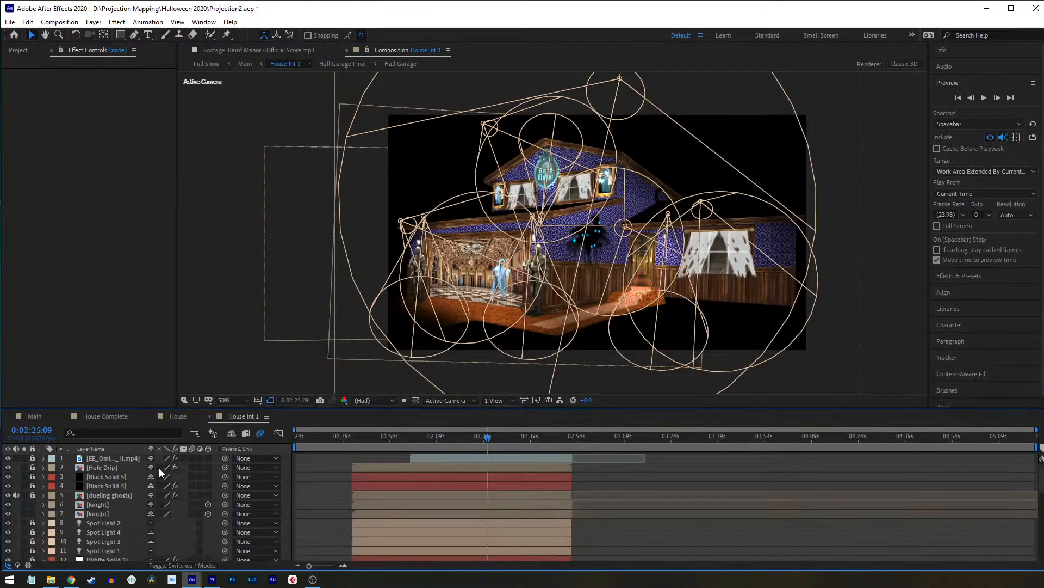
key("grave")
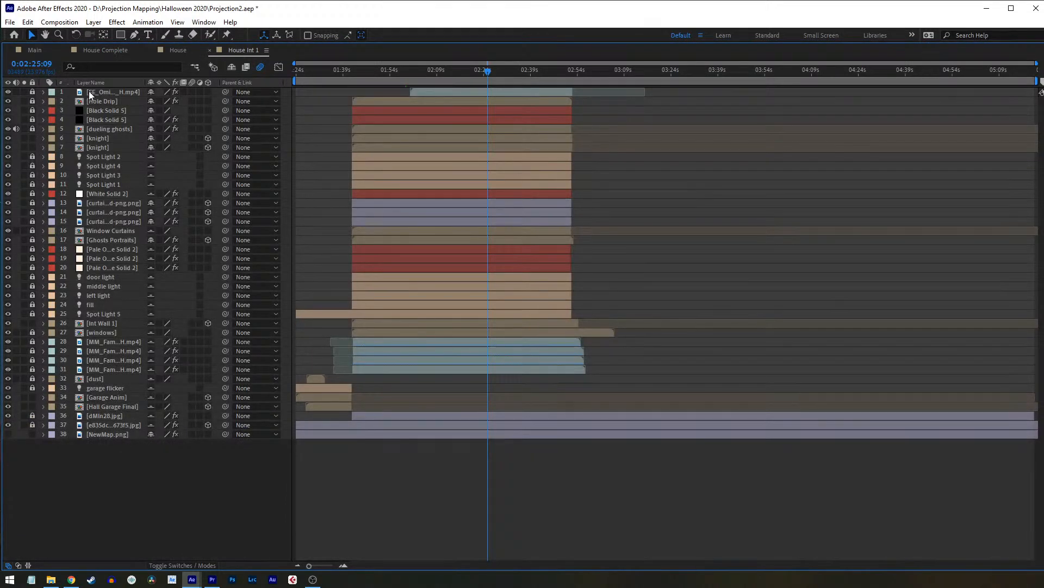
key("ctrl+a")
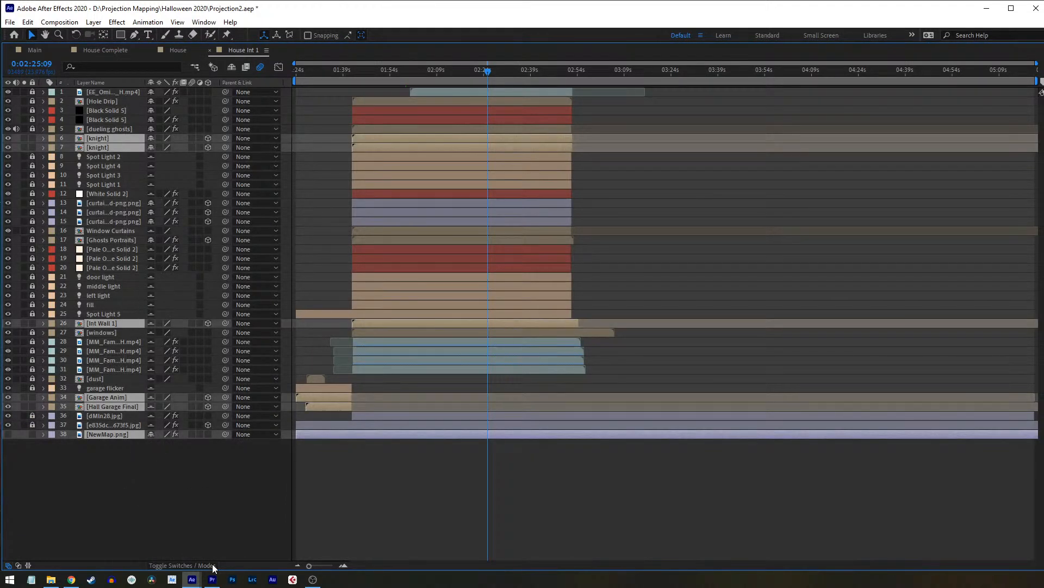
key("ctrl+shift+a")
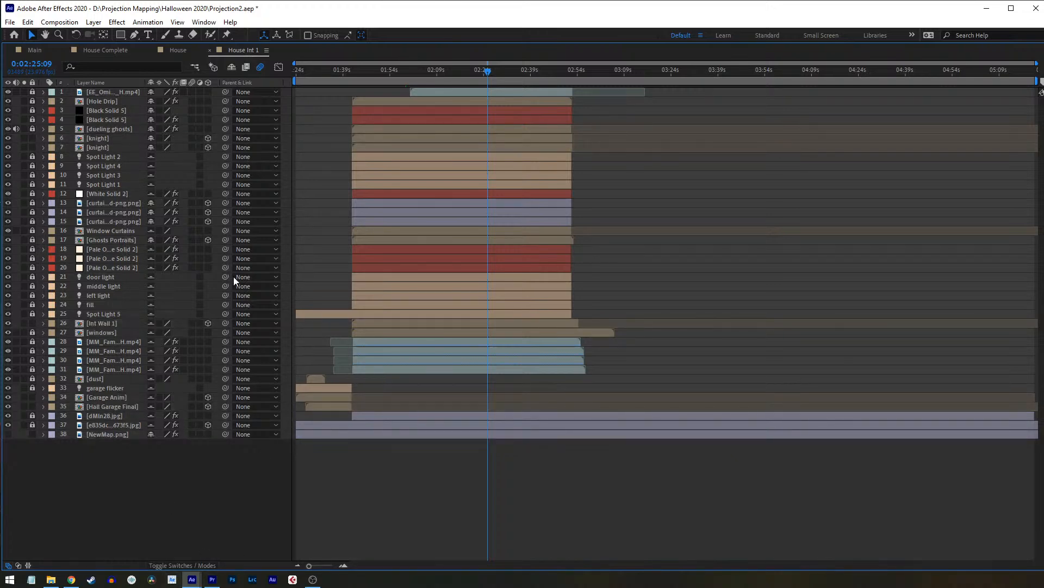
Step: Switch to the Christmas show project and move NewMap's playhead to 0;02;29;25 to view the workshop interior
mouse_move(192, 577)
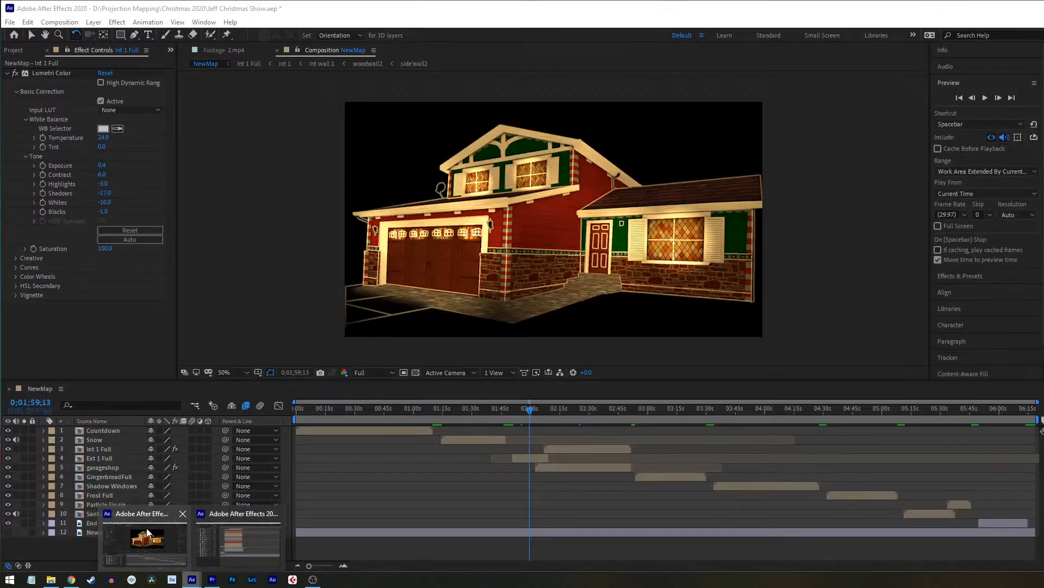
left_click(147, 529)
left_click(589, 409)
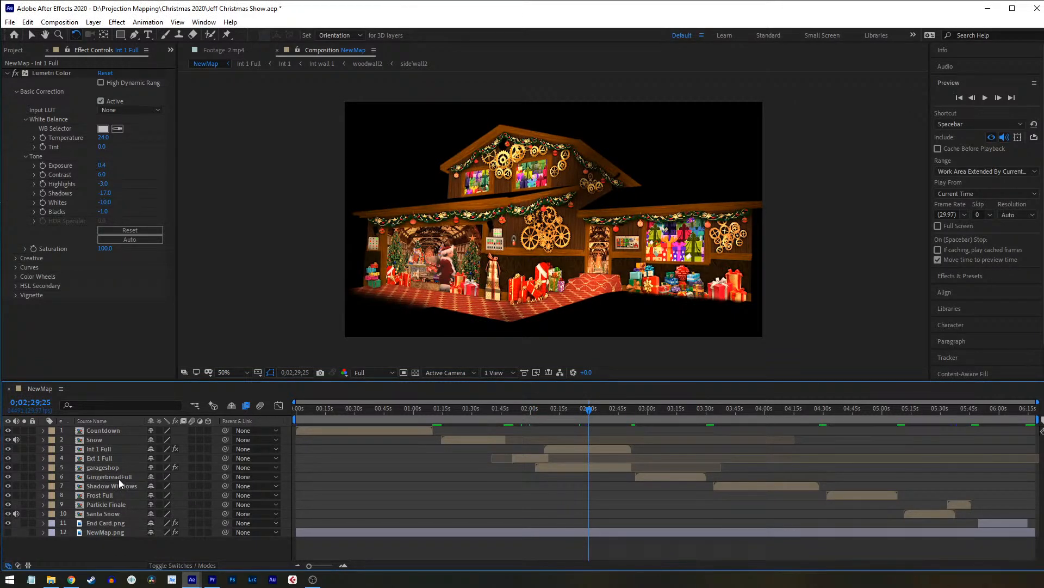
Step: Open the nested Int 1 Full composition, go into Int 1, and open its Ornaments composition
double_click(117, 449)
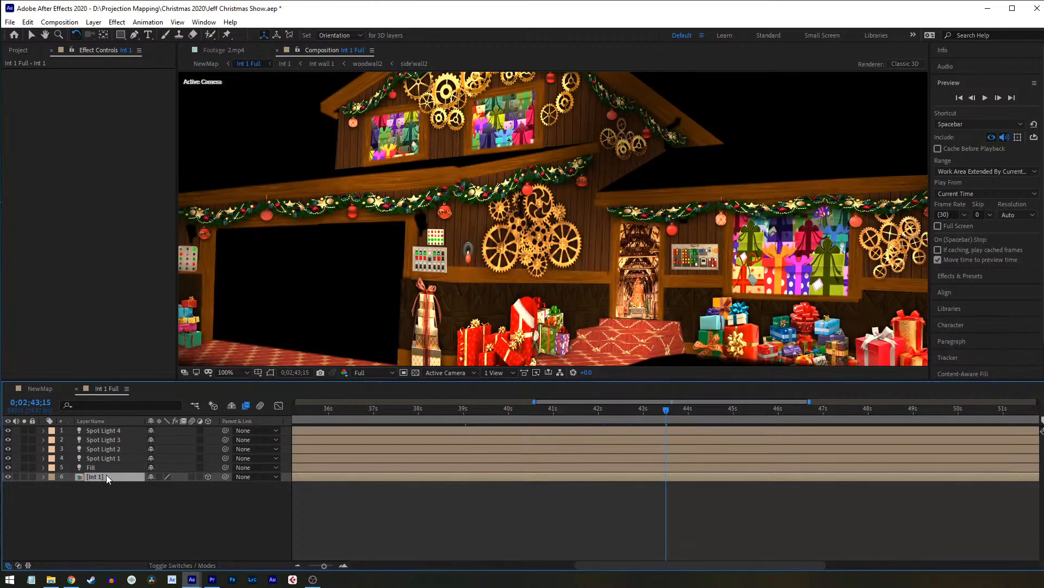
double_click(106, 475)
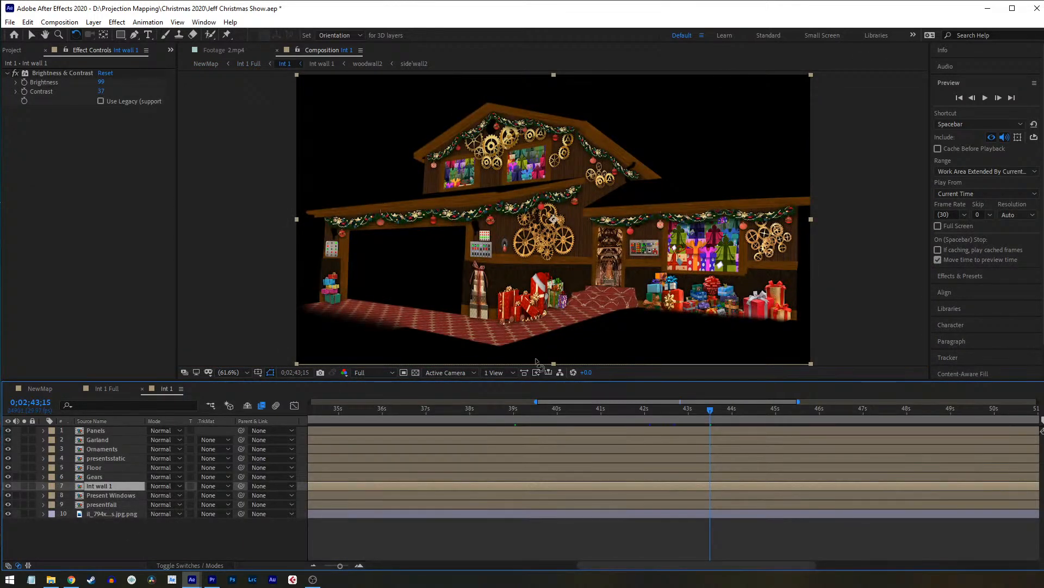
double_click(114, 447)
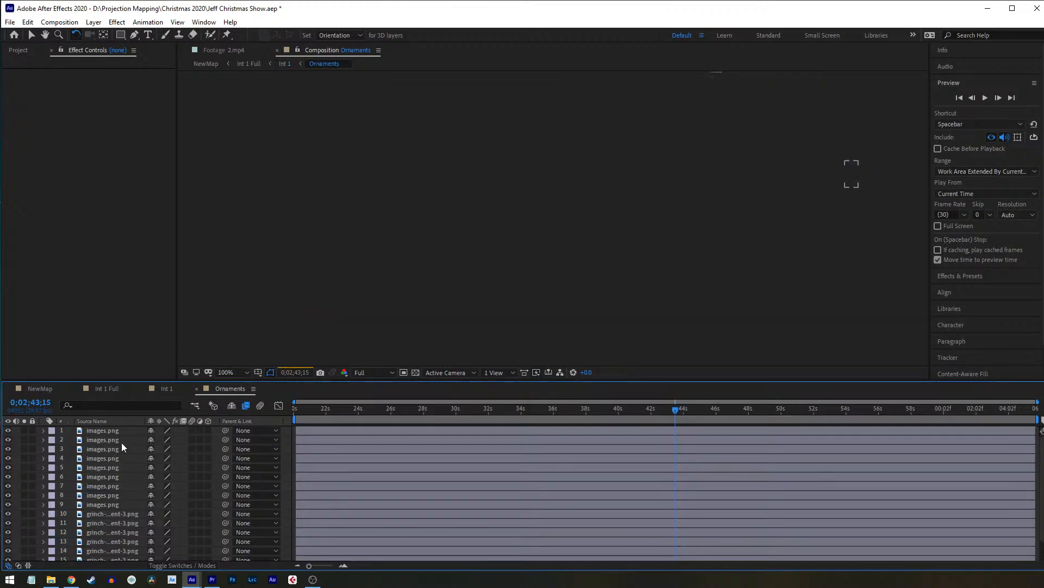
Step: Look over the Ornaments composition and close it to return to the Int 1 composition
scroll(120, 484, "up", 1)
key("h")
left_click_drag(696, 248, 446, 259)
left_click(197, 388)
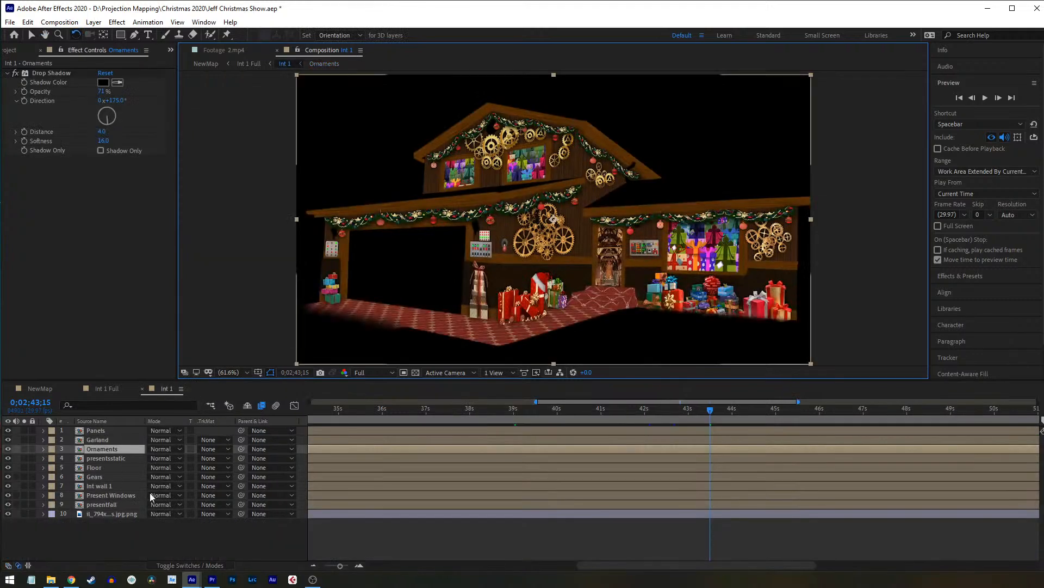
Step: Open the Present Windows composition to view its present layers, and close it again
left_click(103, 495)
double_click(103, 495)
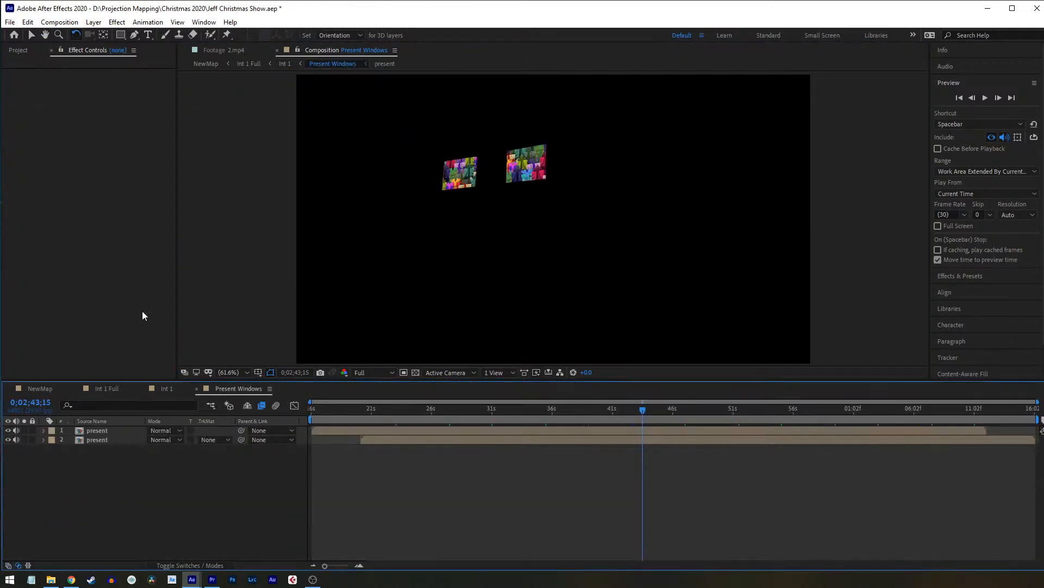
left_click(196, 388)
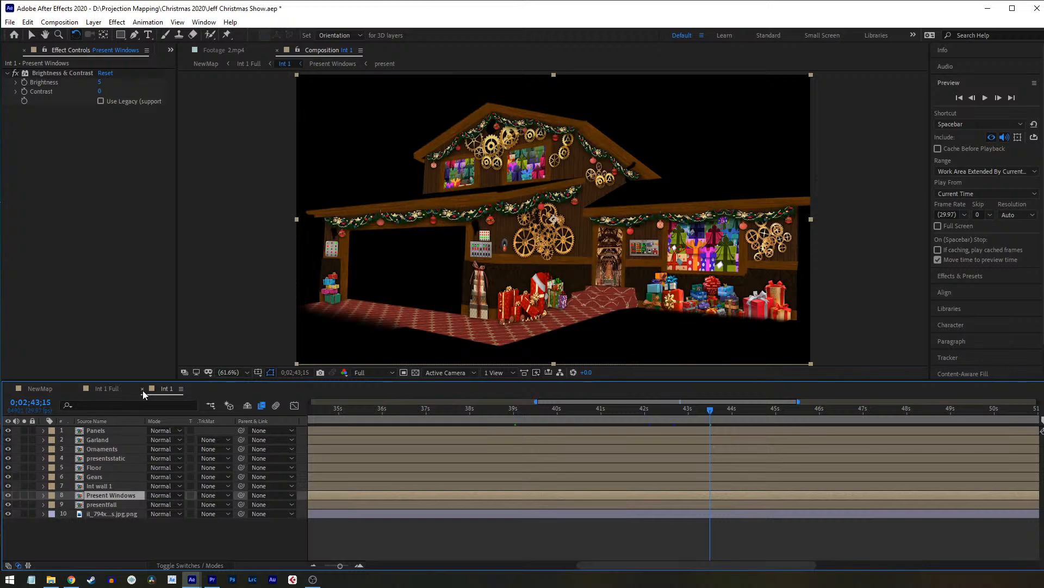
Step: Close the Int 1 composition and view the whole lit house in Int 1 Full
left_click(142, 389)
key("comma")
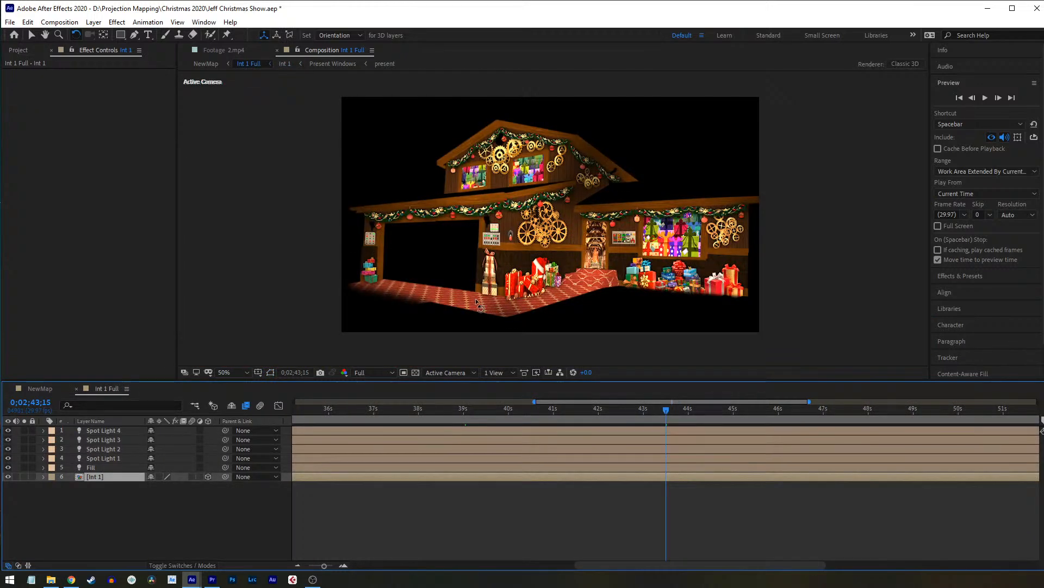
left_click_drag(585, 266, 577, 263)
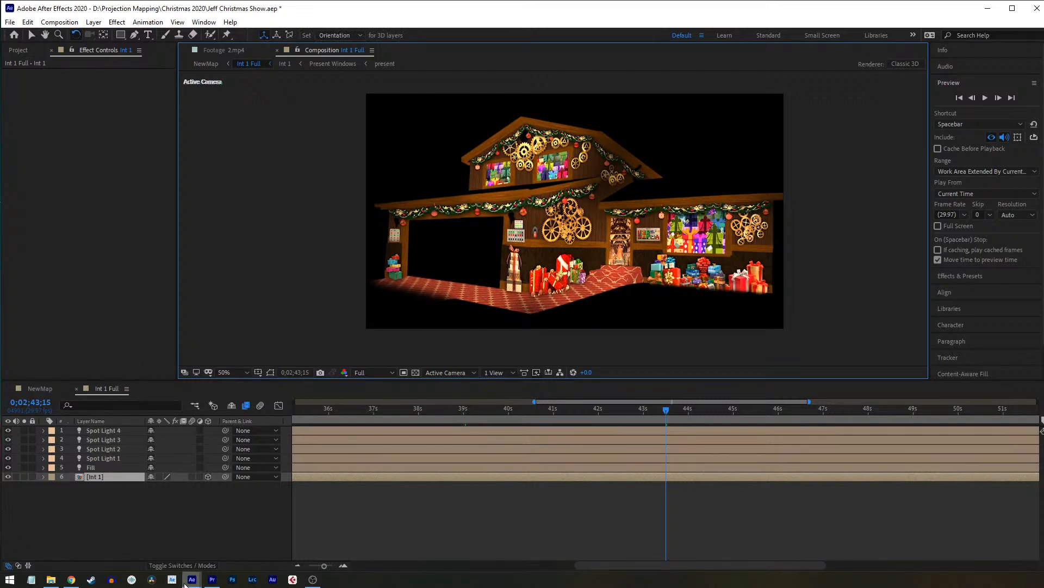
Step: Switch to the Halloween 2020 project's House Int 1 composition and hide the layer controls in the viewer
mouse_move(191, 579)
left_click(235, 538)
key("grave")
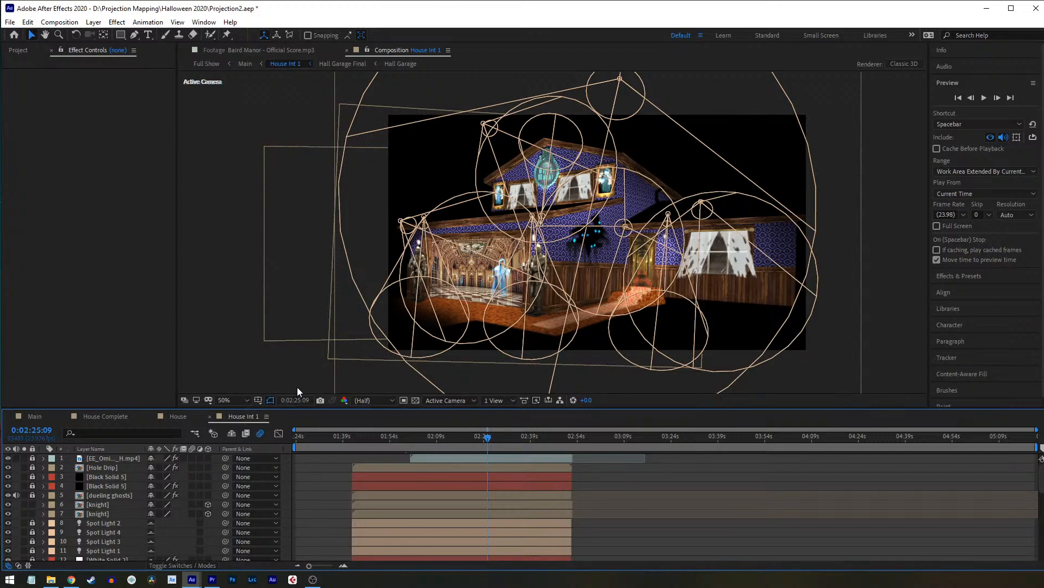
key("ctrl+shift+h")
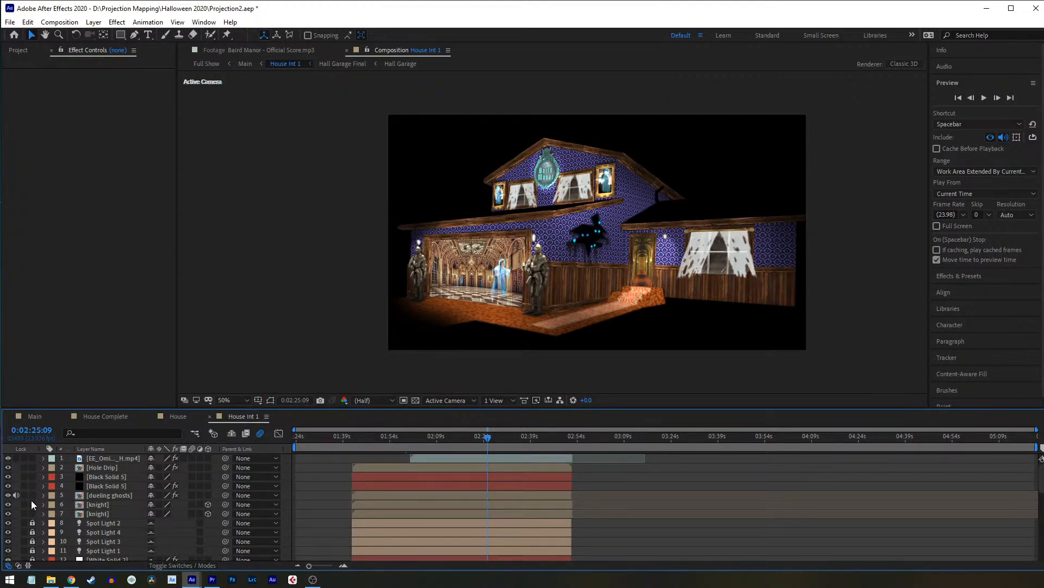
Step: Unlock all the locked layers throughout the House Int 1 composition
scroll(31, 492, "down", 5)
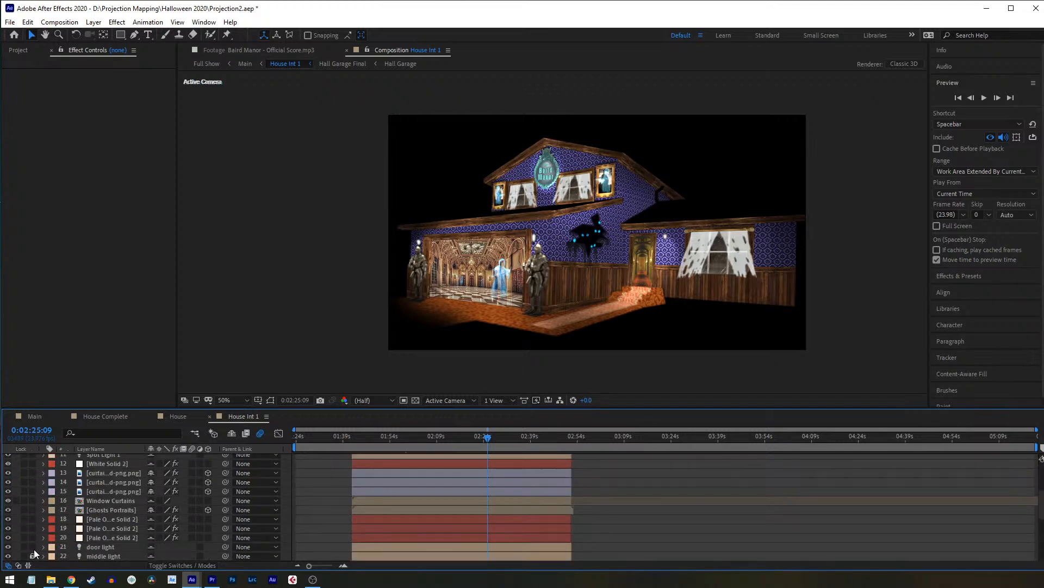
scroll(30, 490, "down", 5)
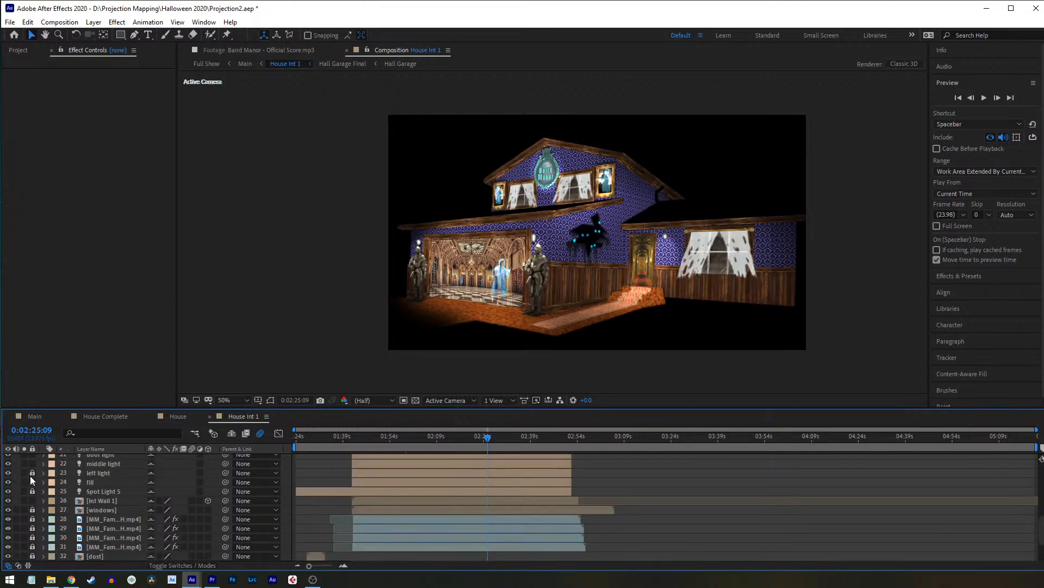
scroll(30, 506, "down", 3)
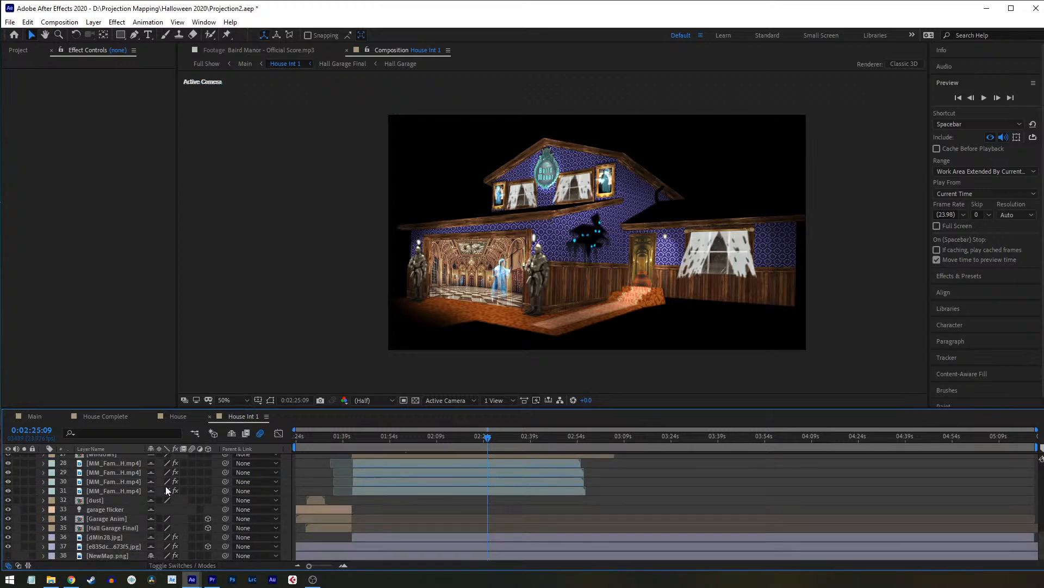
scroll(128, 516, "up", 13)
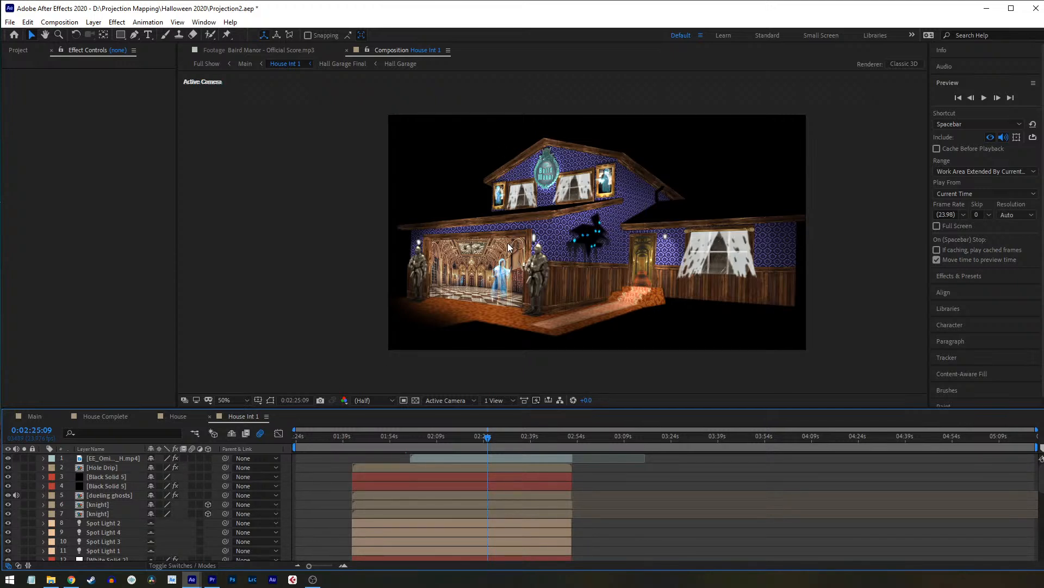
Step: Switch Spot Light 2, Spot Light 4 and Spot Light 3 off and on one by one to compare their effect
left_click(8, 524)
left_click(8, 523)
left_click(8, 532)
left_click(8, 533)
left_click(8, 543)
left_click(8, 543)
Step: Examine the door light's effect on the enlarged house by toggling its visibility
key("slash")
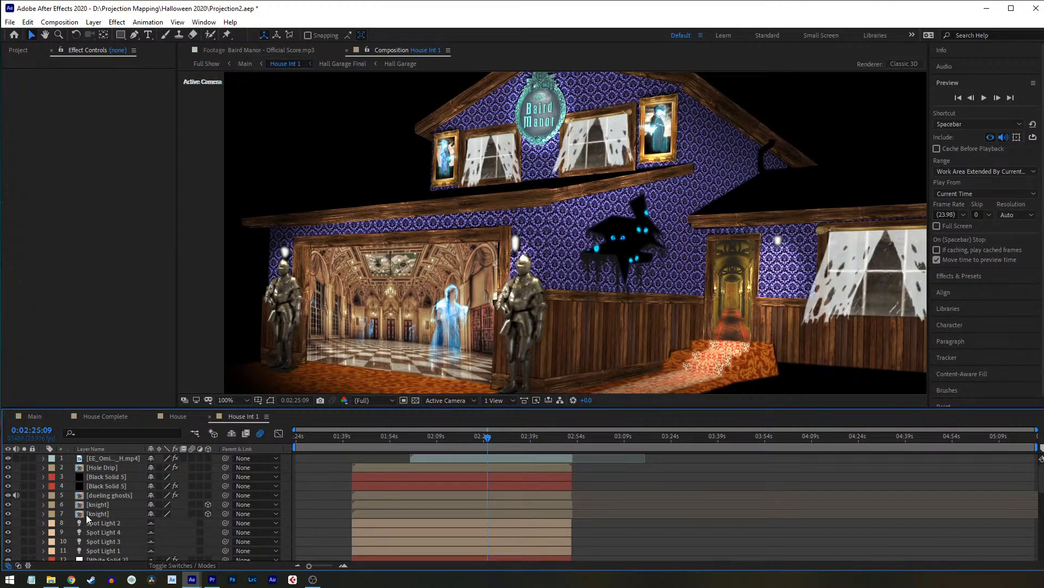
scroll(87, 518, "down", 3)
scroll(81, 517, "down", 2)
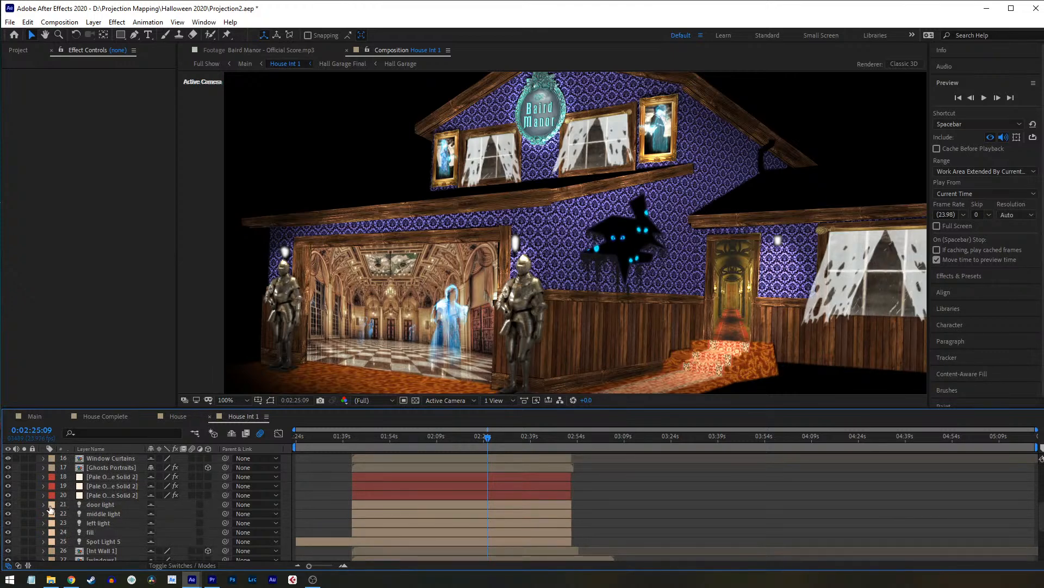
left_click(7, 505)
left_click(7, 505)
left_click(7, 505)
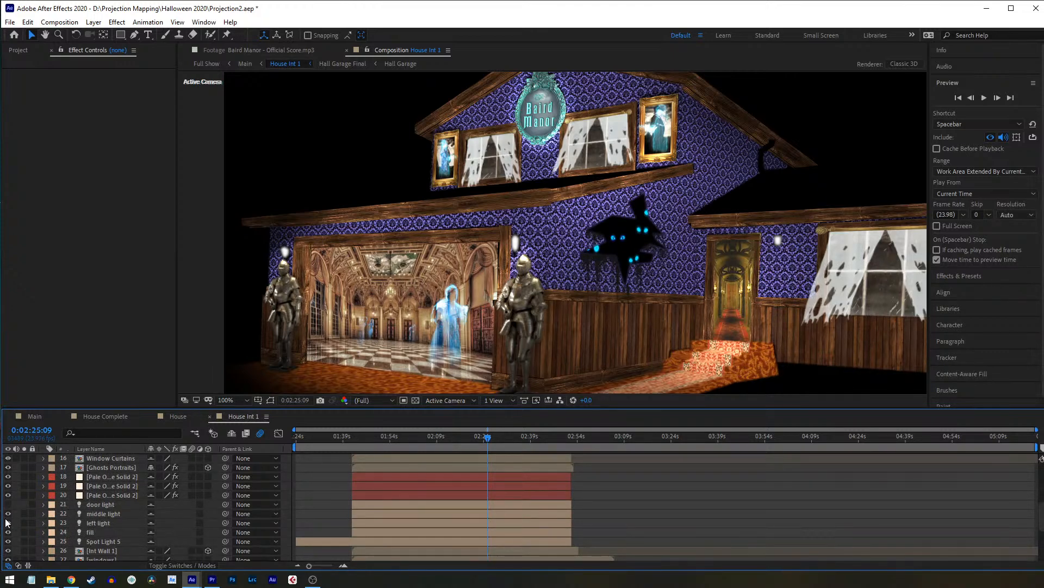
Step: Toggle the middle light repeatedly to compare its effect, and leave both it and the door light visible
left_click(7, 514)
left_click(7, 514)
left_click(7, 513)
left_click(7, 514)
left_click(7, 514)
left_click(7, 514)
left_click(7, 504)
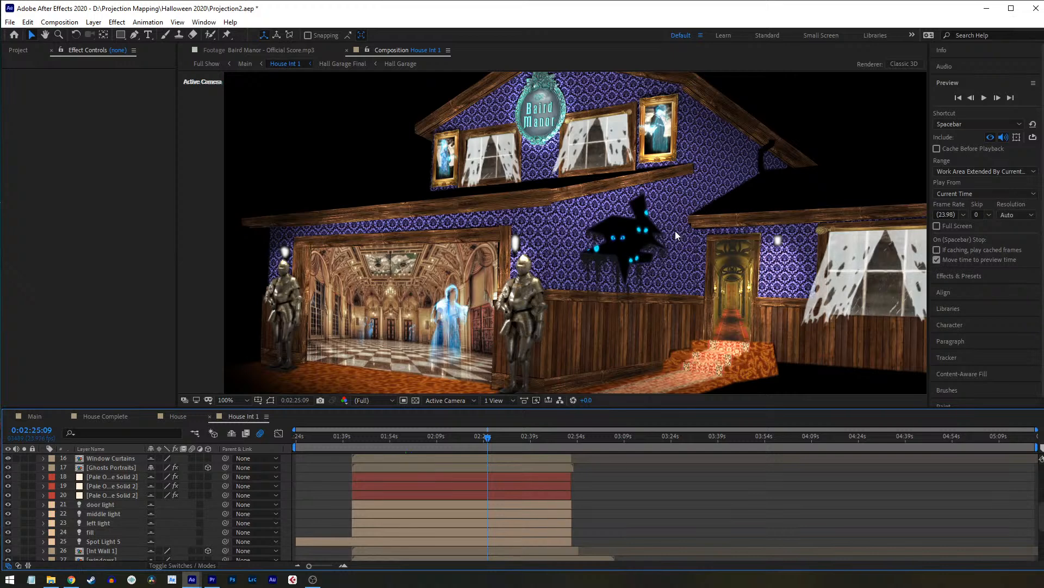
Step: Hide Spot Lights 1 to 4 together to compare the unlit house, and show them again
left_click_drag(634, 278, 610, 287)
key("v")
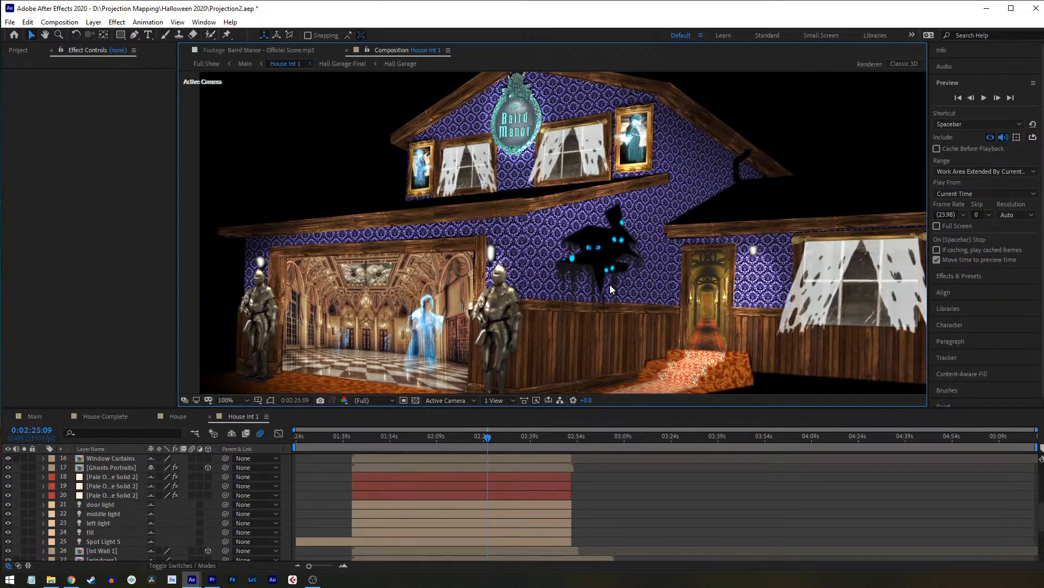
key("comma")
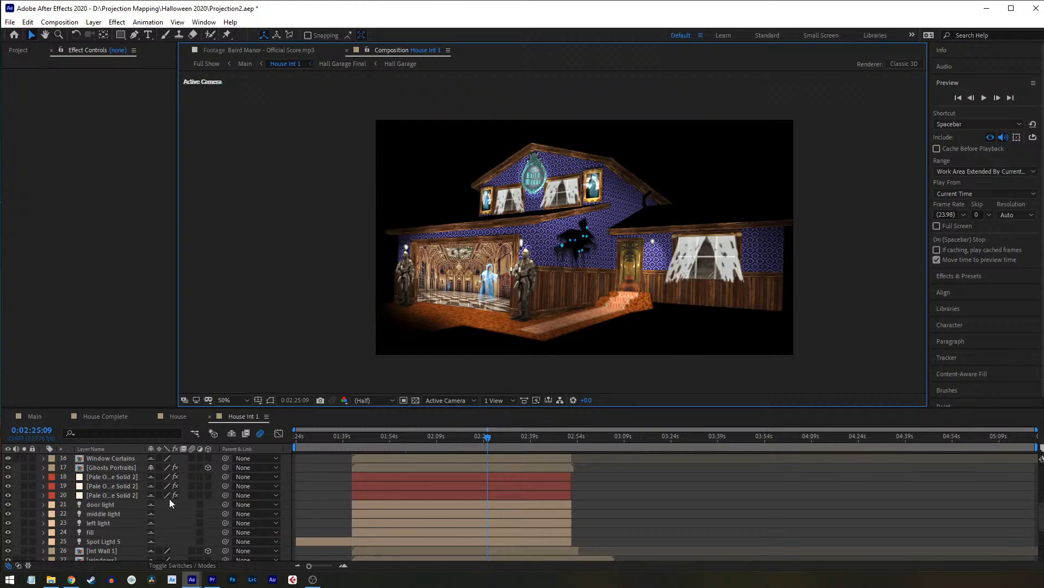
scroll(98, 503, "up", 5)
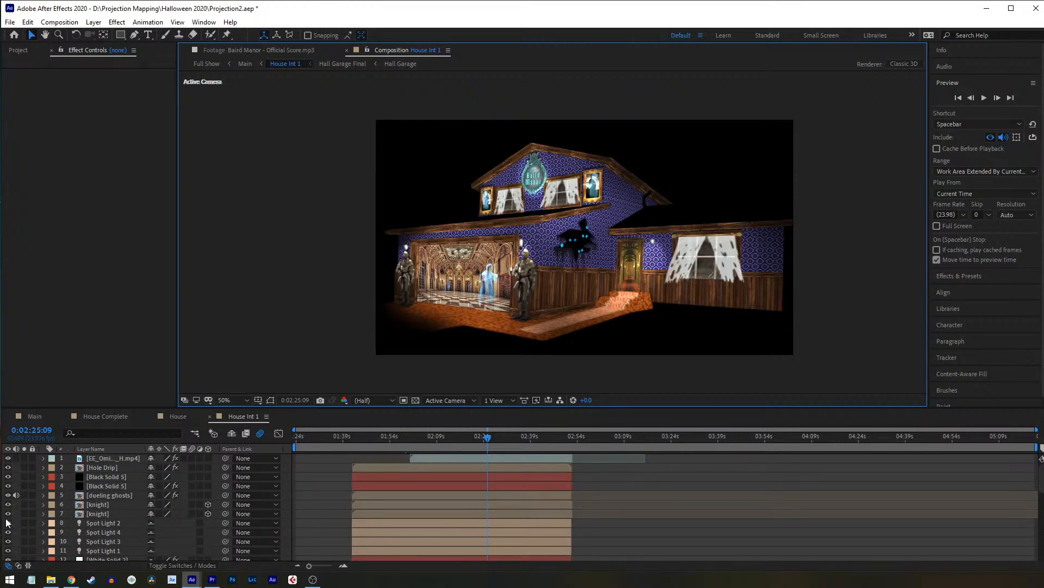
left_click_drag(8, 523, 8, 558)
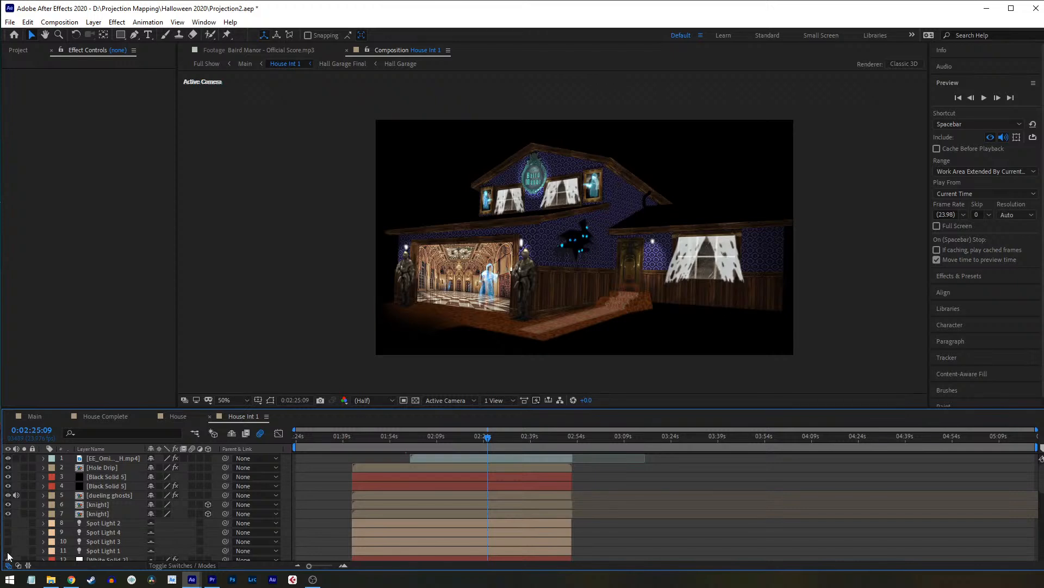
left_click_drag(7, 552, 7, 522)
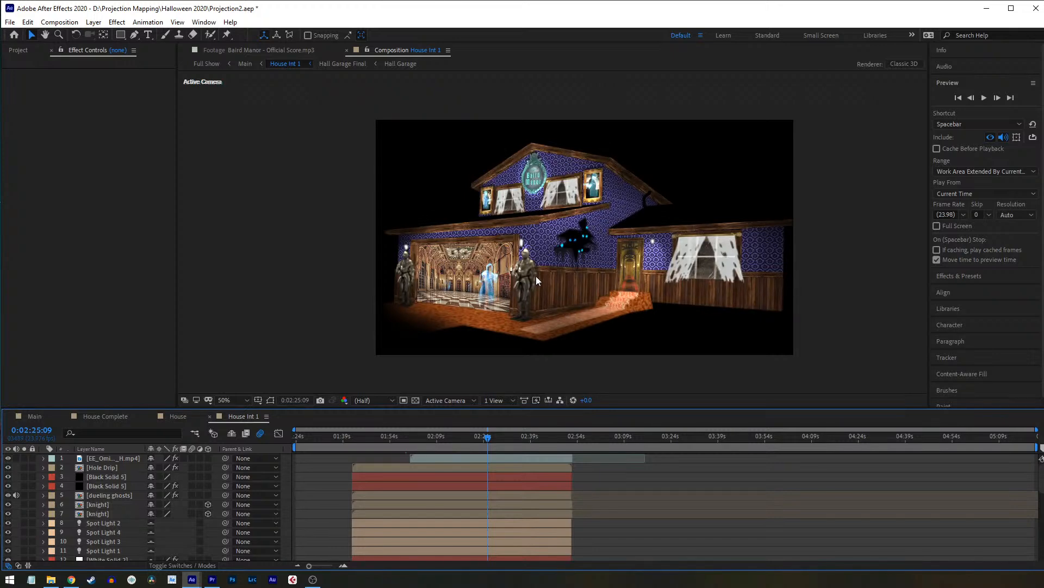
Step: Find the Int Wall 1 layer in House Int 1 and open its composition
key("slash")
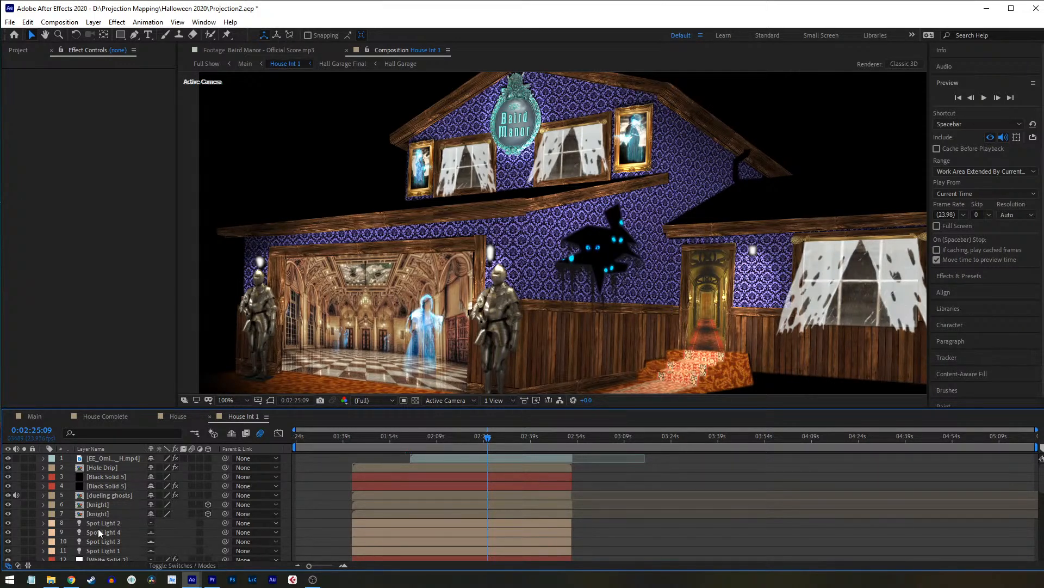
scroll(102, 494, "down", 5)
scroll(105, 478, "down", 3)
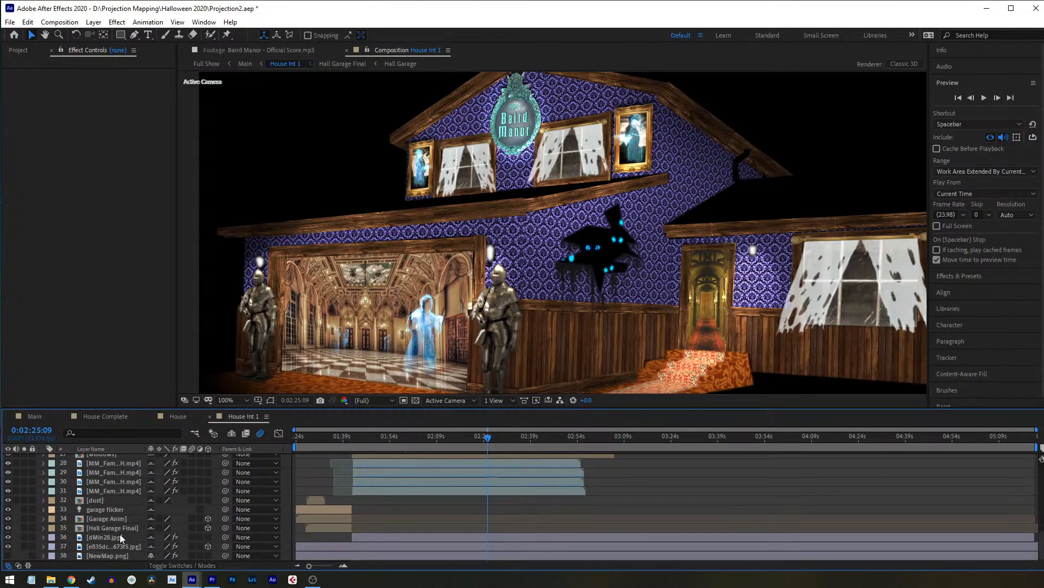
scroll(124, 536, "up", 2)
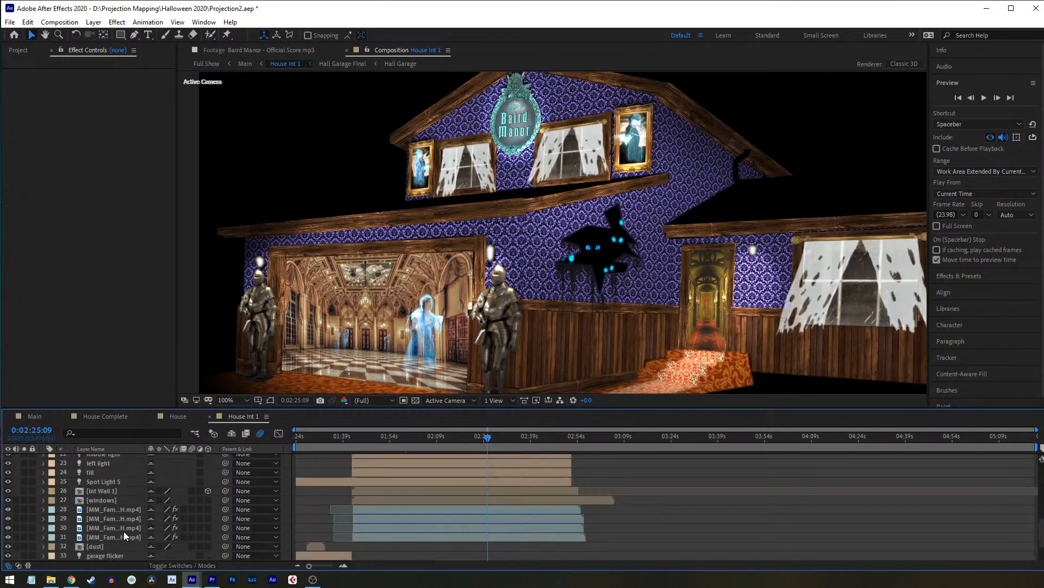
double_click(114, 491)
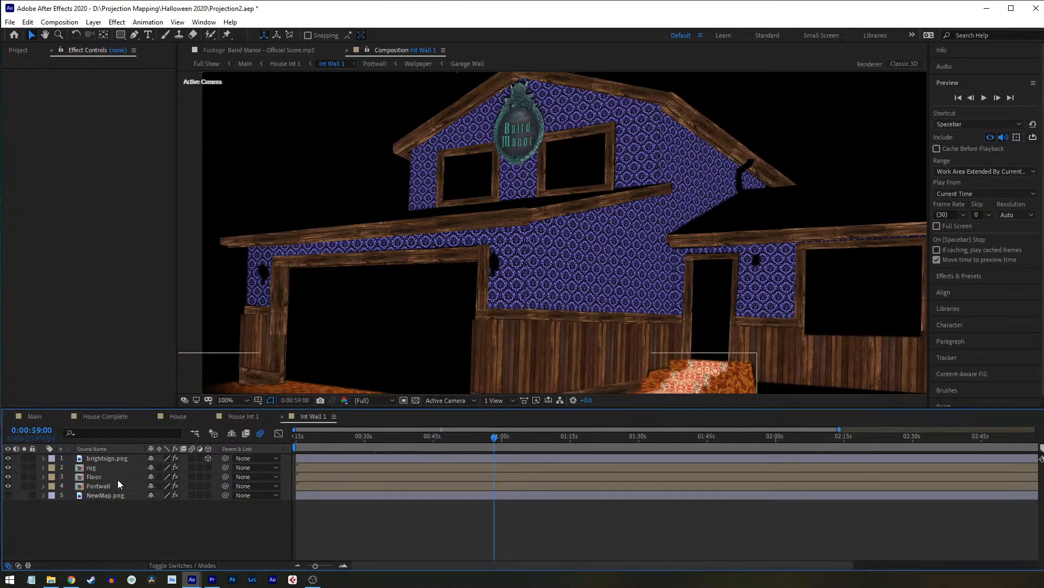
Step: Inspect the Portwall, rug and brightsign.png layers of the Int Wall 1 composition
left_click(104, 484)
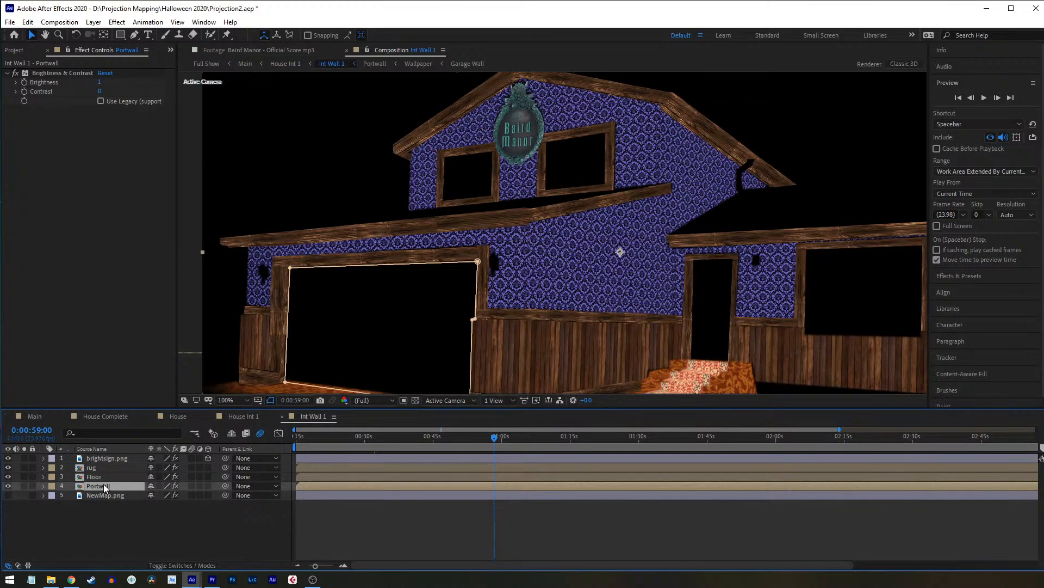
left_click(111, 467)
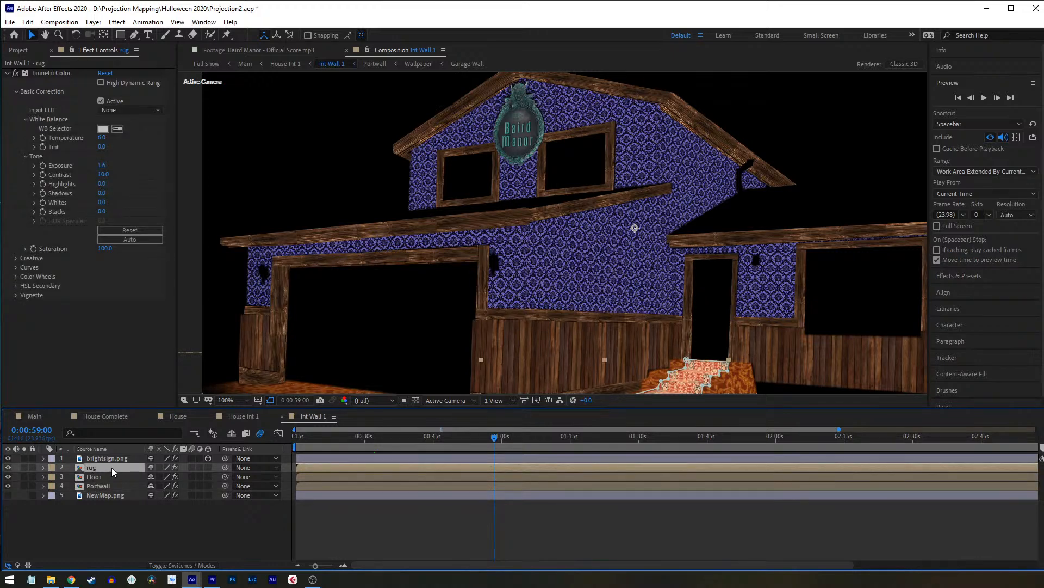
left_click(530, 269)
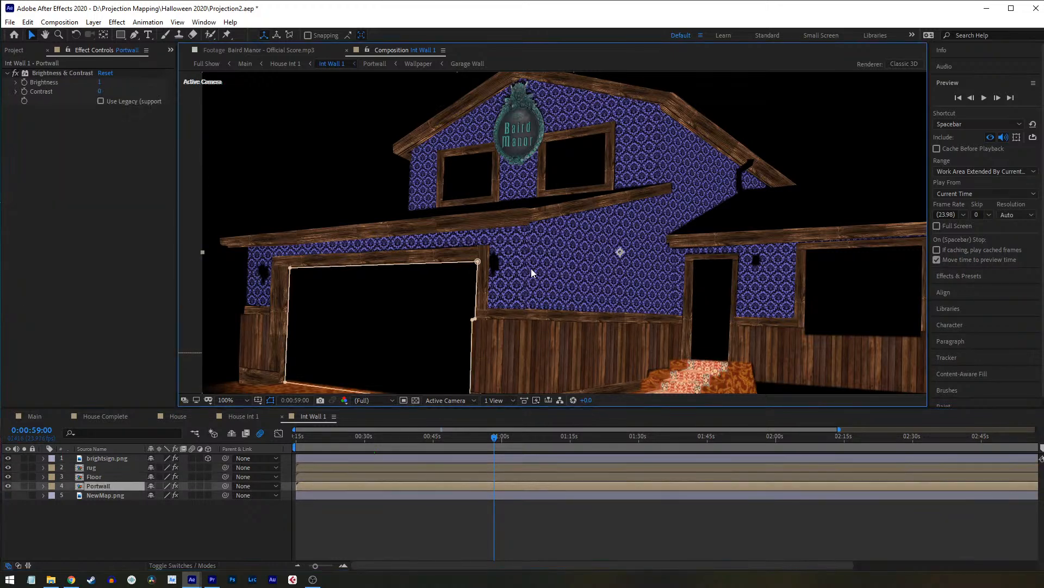
left_click(112, 457)
left_click(107, 484)
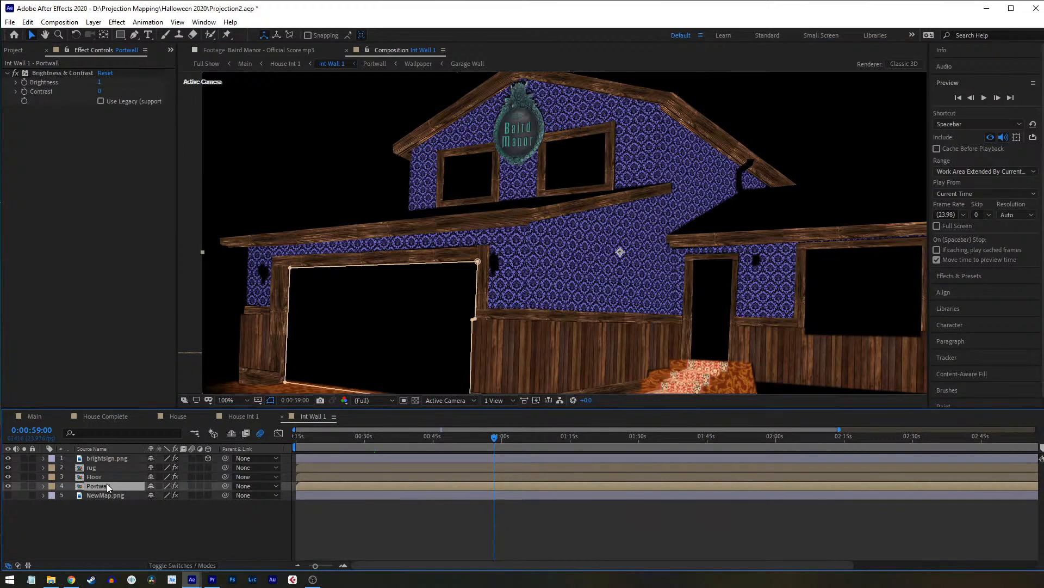
Step: Open the Wallpaper composition nested in Portwall and view the effects on Adjustment Layer 8
double_click(107, 485)
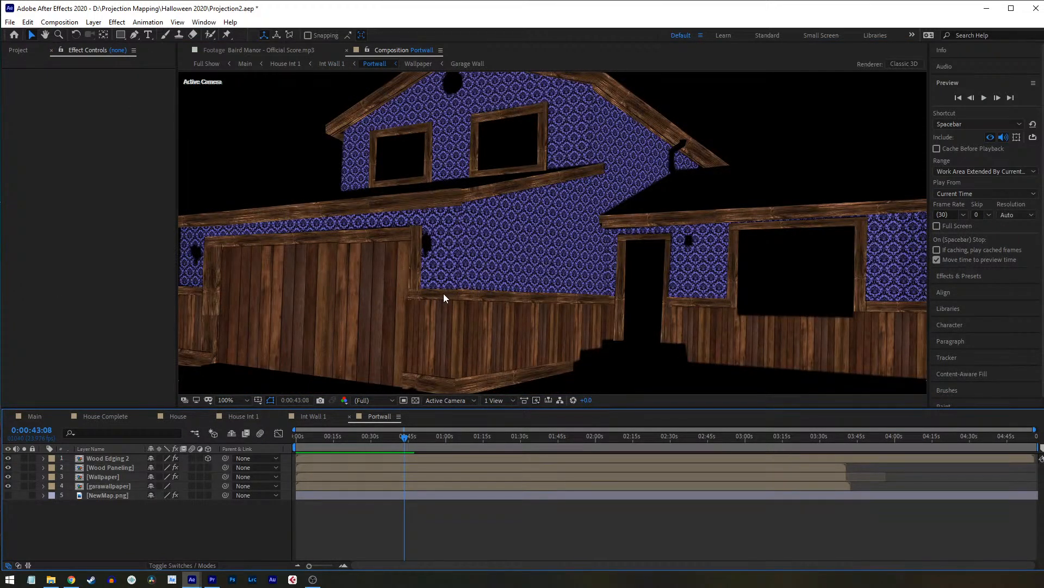
left_click_drag(456, 286, 483, 304)
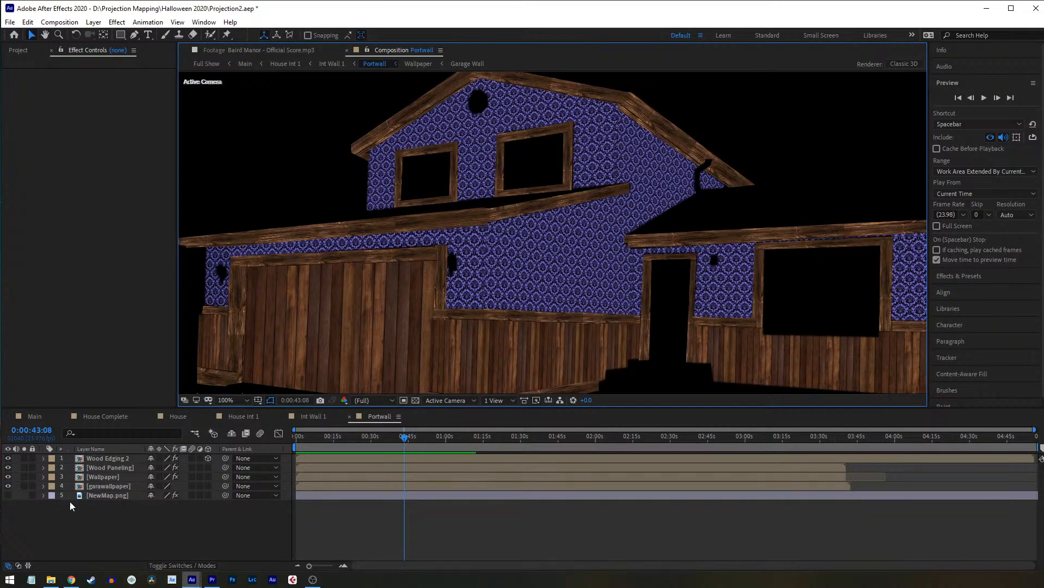
double_click(96, 476)
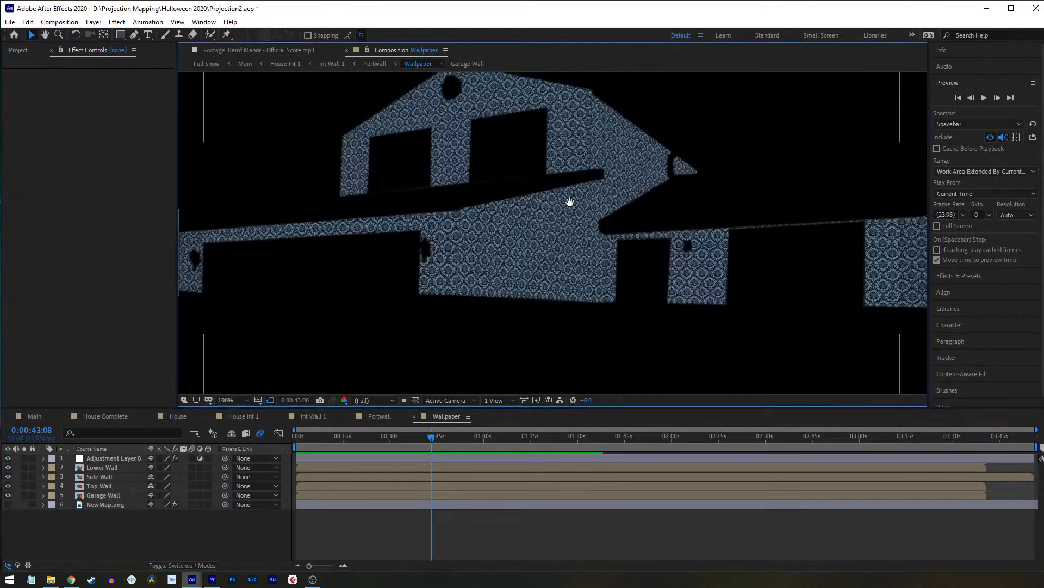
left_click_drag(571, 195, 569, 234)
left_click(89, 460)
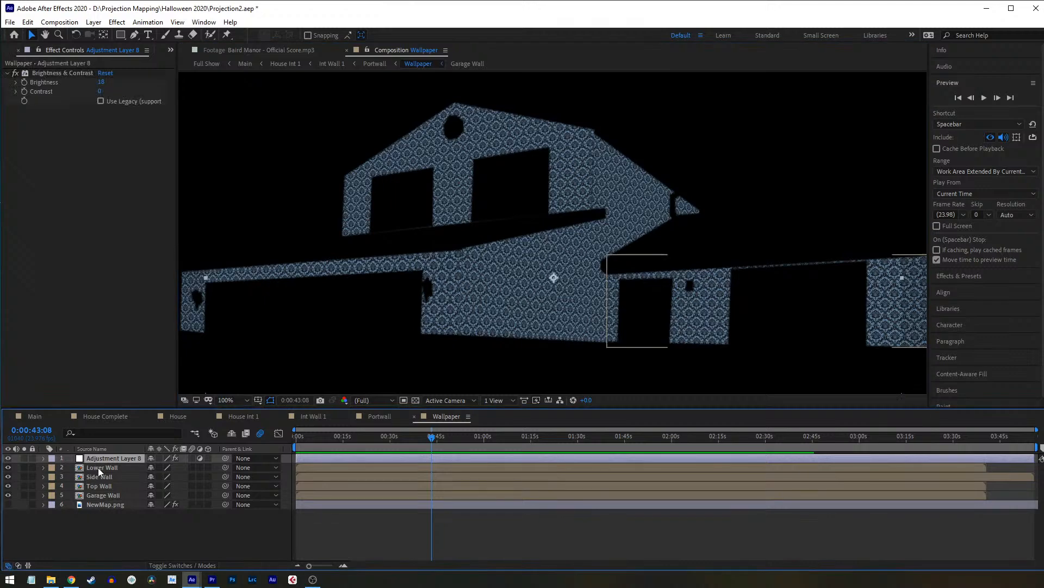
Step: Open the Lower Wall composition, inspect its two wallpap.png layers, and return to the Wallpaper composition
double_click(98, 468)
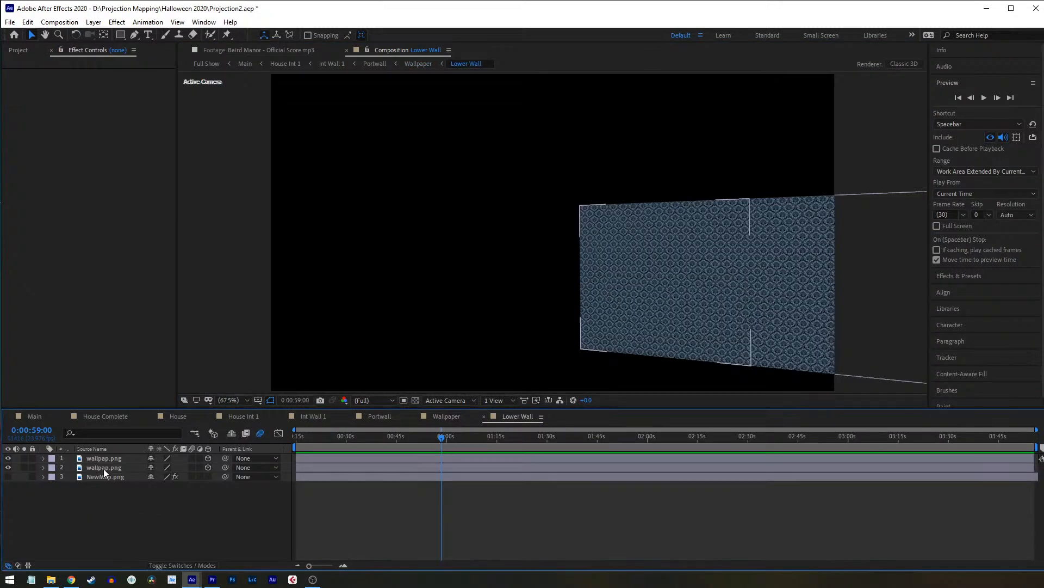
left_click(113, 457)
left_click(131, 468)
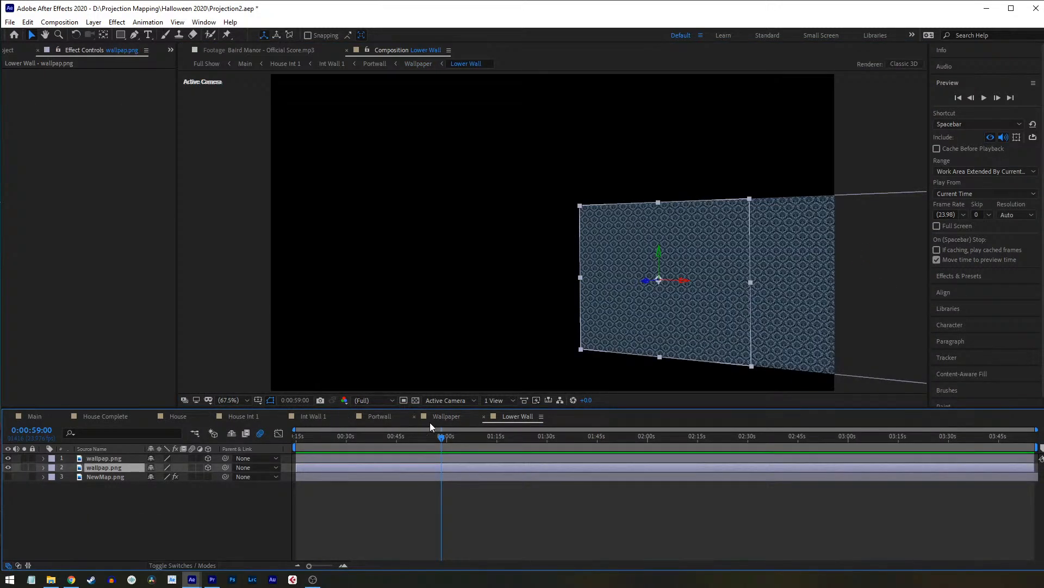
left_click(485, 416)
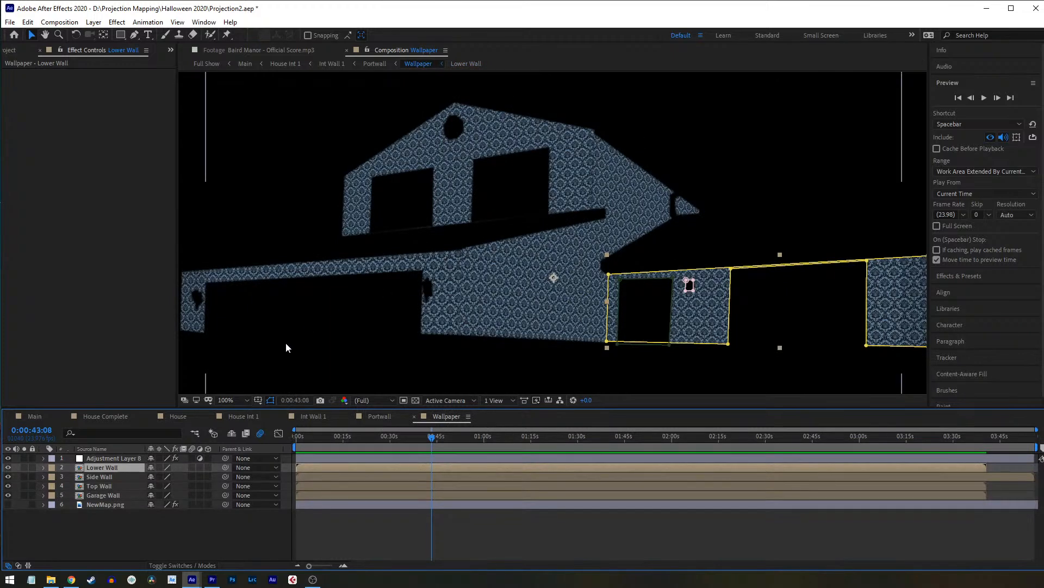
Step: Return to the Portwall composition and compare the Wallpaper layer with its Tint effect off and on
left_click(414, 417)
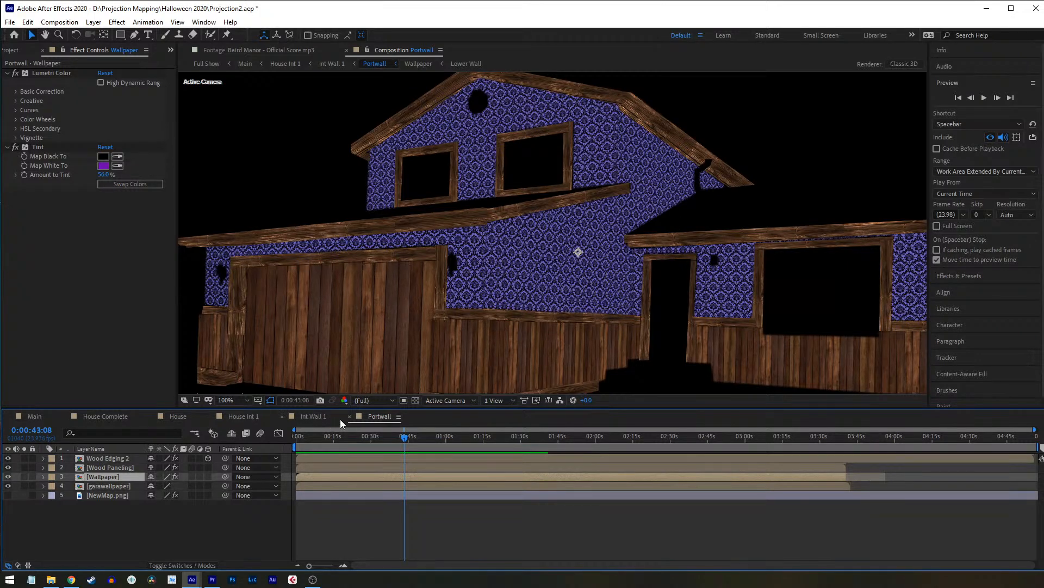
left_click(15, 148)
left_click(15, 148)
left_click(15, 148)
left_click(15, 147)
left_click(16, 148)
left_click(15, 148)
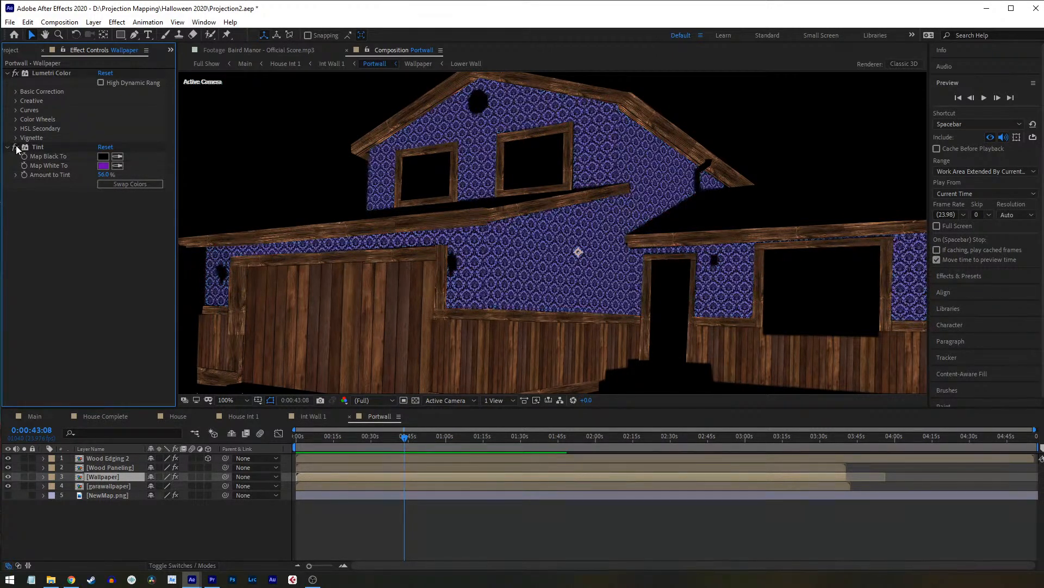
Step: Check Int Wall 1, reopen Portwall, and compare the Wood Edging 2 layer with its Lumetri Color effect off and on
left_click(349, 416)
left_click_drag(579, 325, 554, 266)
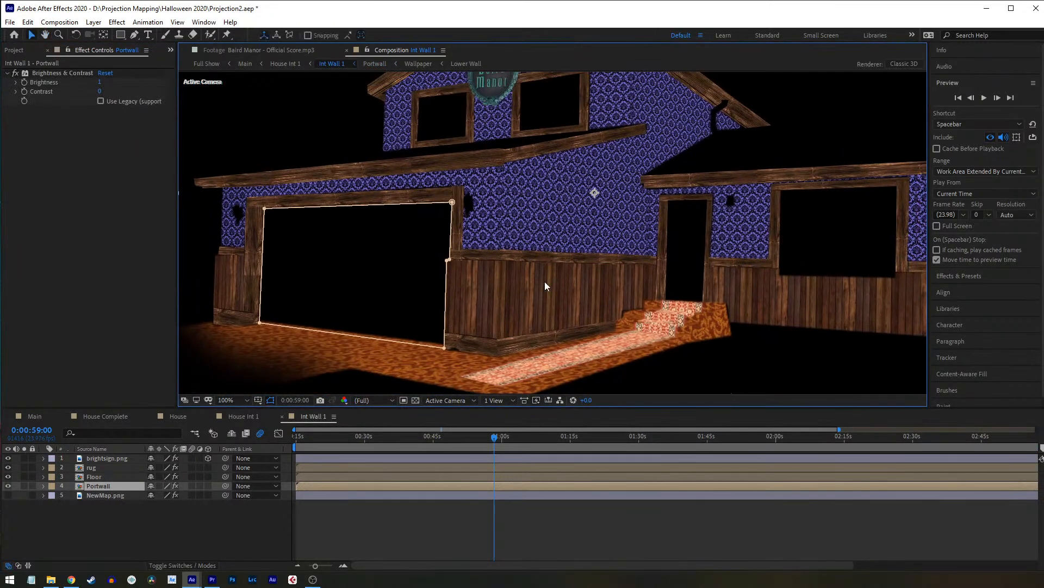
double_click(93, 486)
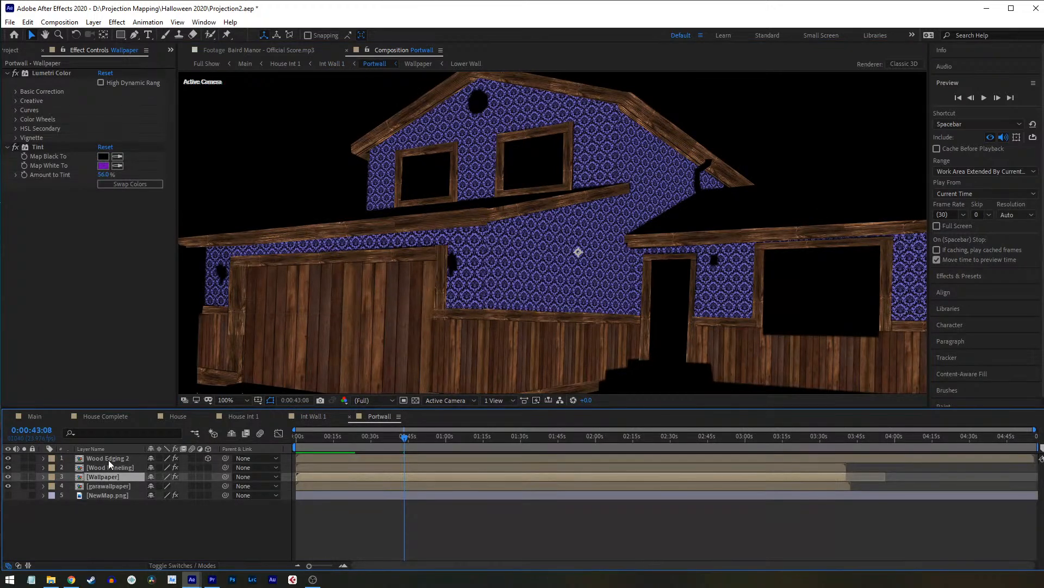
left_click(109, 460)
left_click(12, 78)
scroll(601, 353, "down", 1)
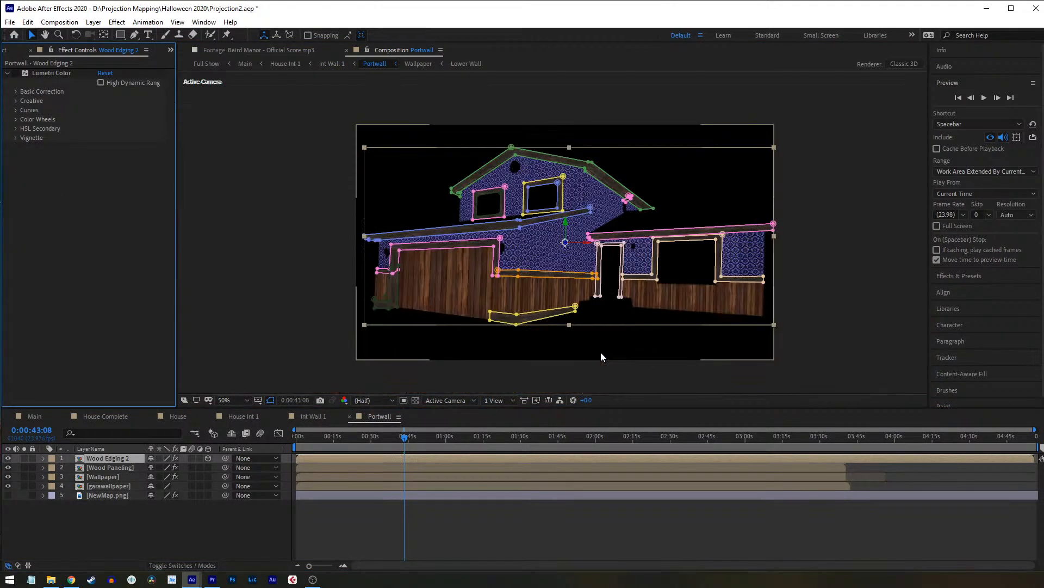
left_click(591, 374)
scroll(490, 352, "up", 2)
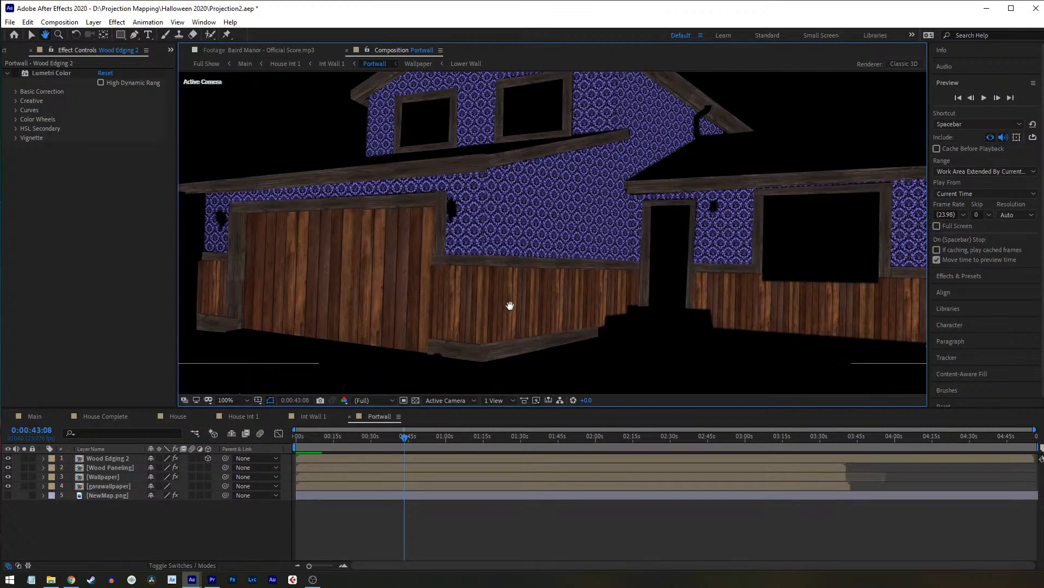
left_click(21, 76)
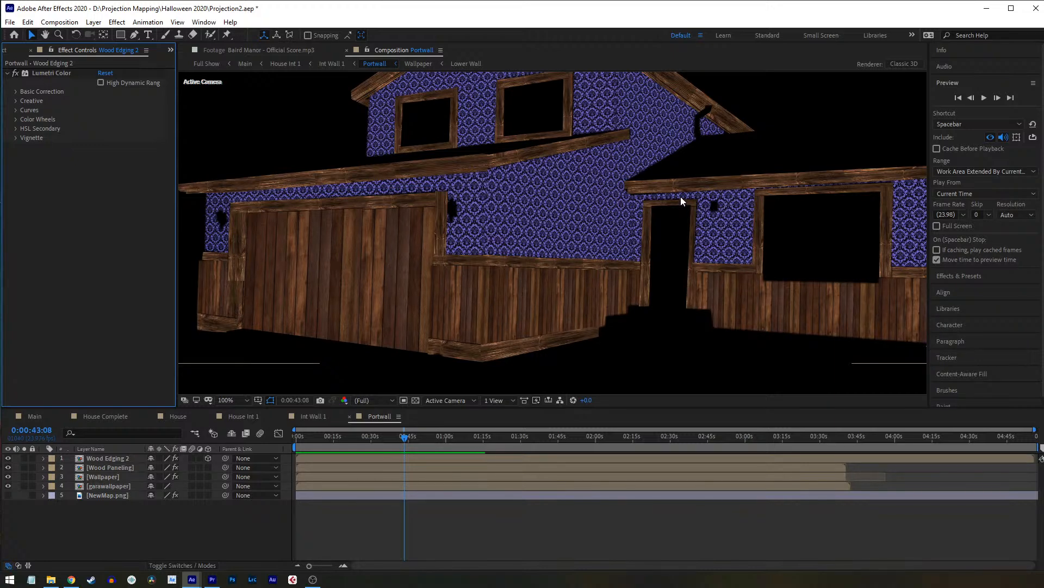
left_click_drag(680, 197, 669, 221)
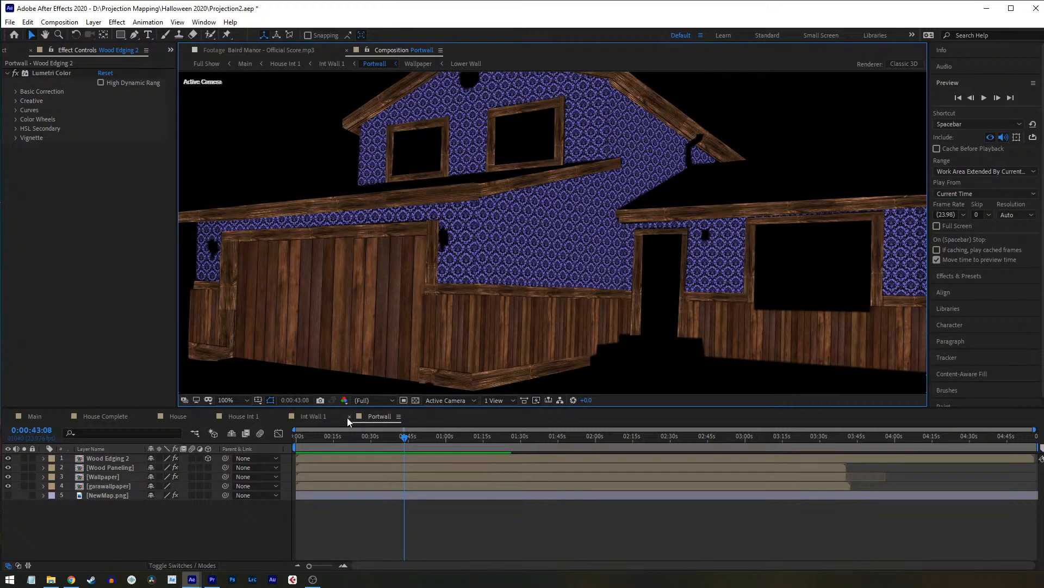
Step: Return to Int Wall 1, view the carpet texture in its nested Floor composition, and close Floor again
left_click(349, 416)
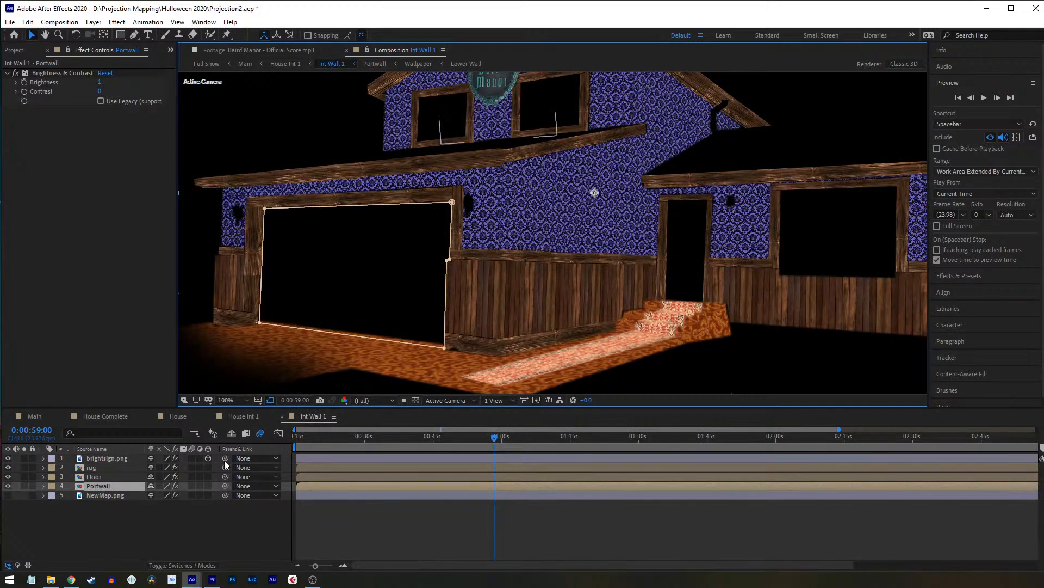
left_click(109, 468)
double_click(110, 478)
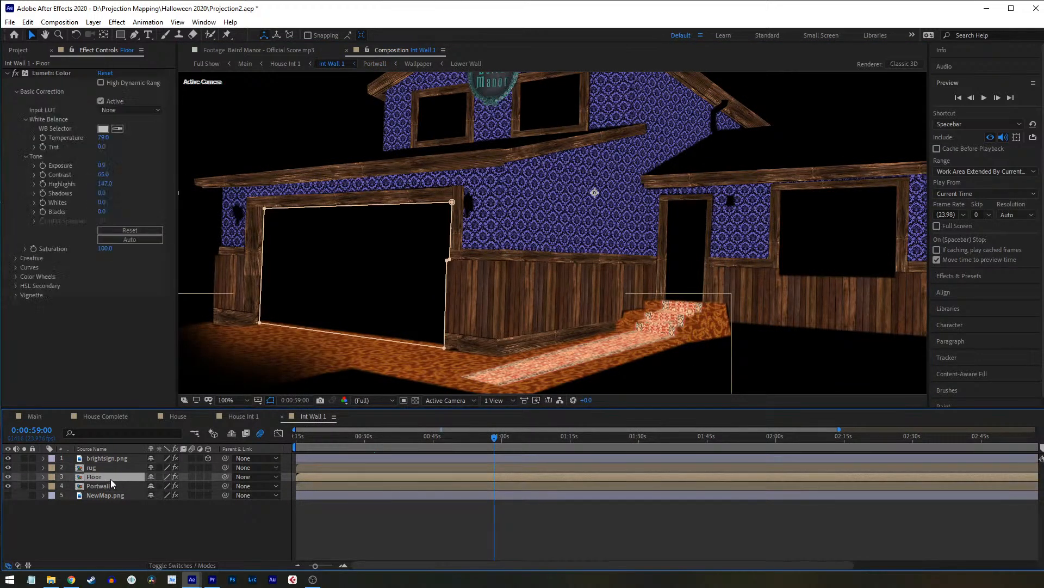
left_click_drag(460, 283, 797, 270)
scroll(591, 272, "down", 1)
left_click_drag(498, 282, 527, 303)
key("v")
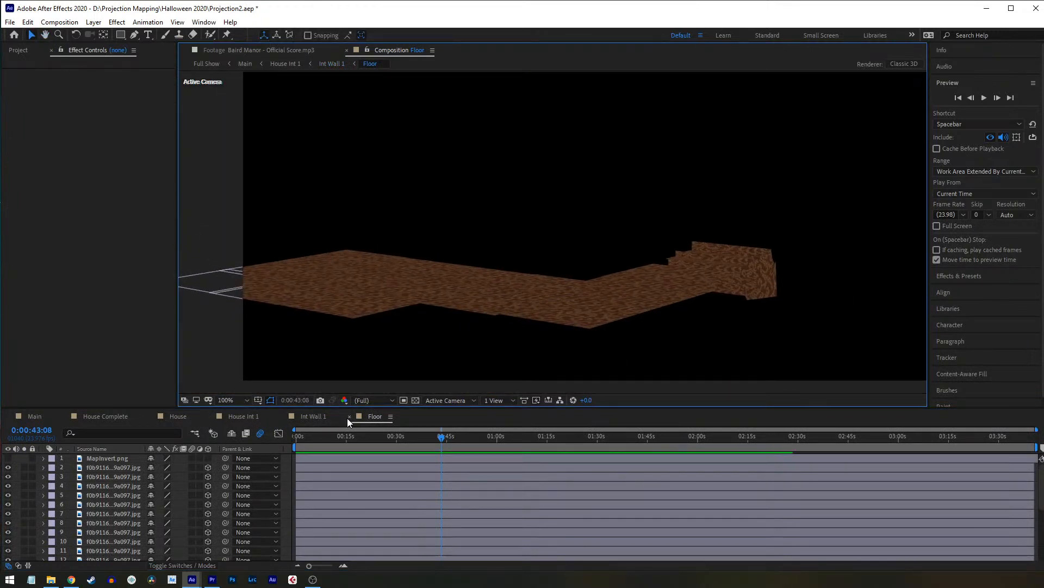
left_click(349, 416)
scroll(334, 349, "down", 2)
left_click(419, 374)
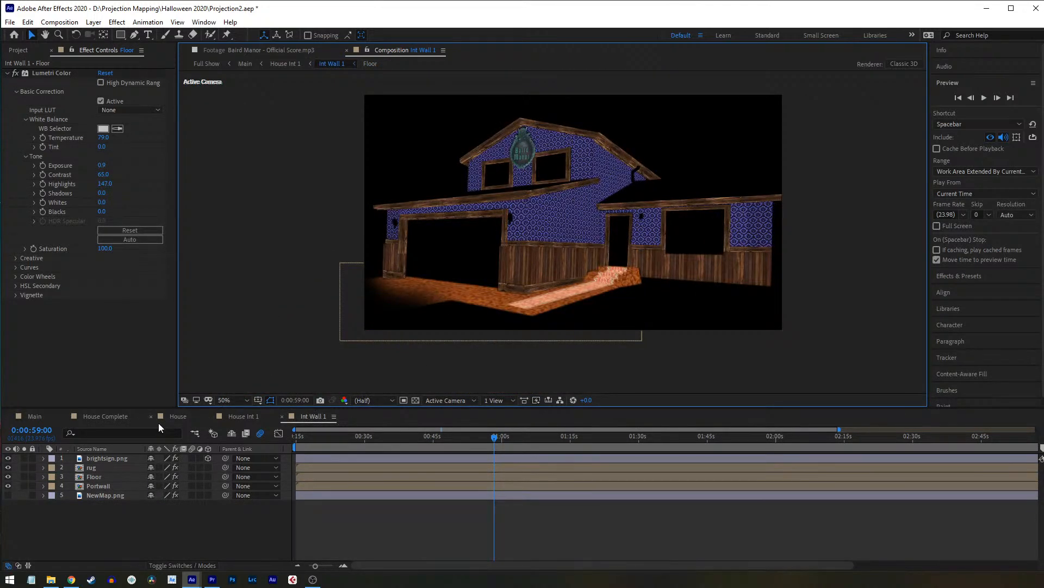
Step: View the House Complete and House compositions, and switch to House Int 1
left_click(105, 417)
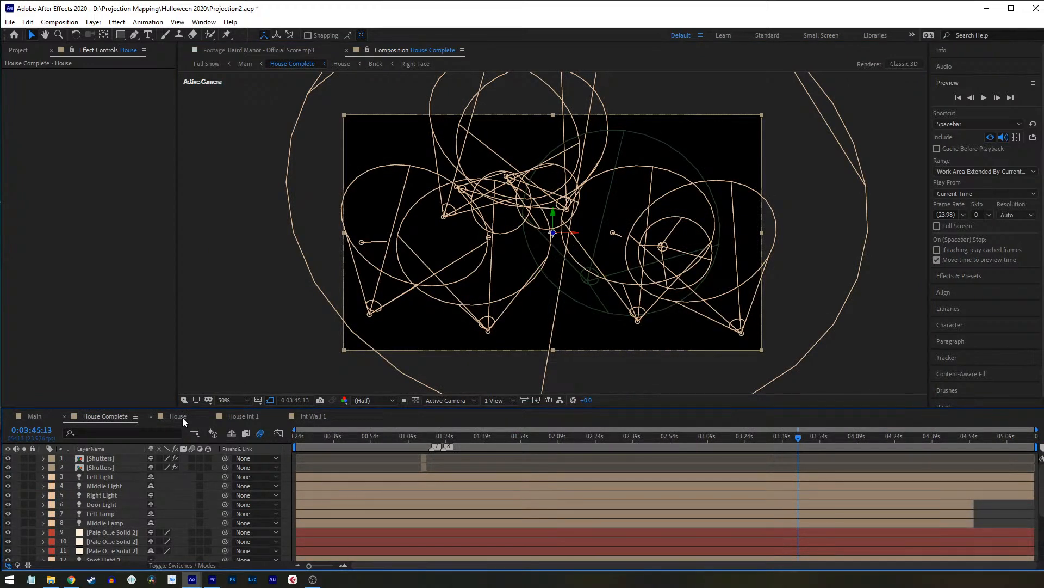
left_click(182, 417)
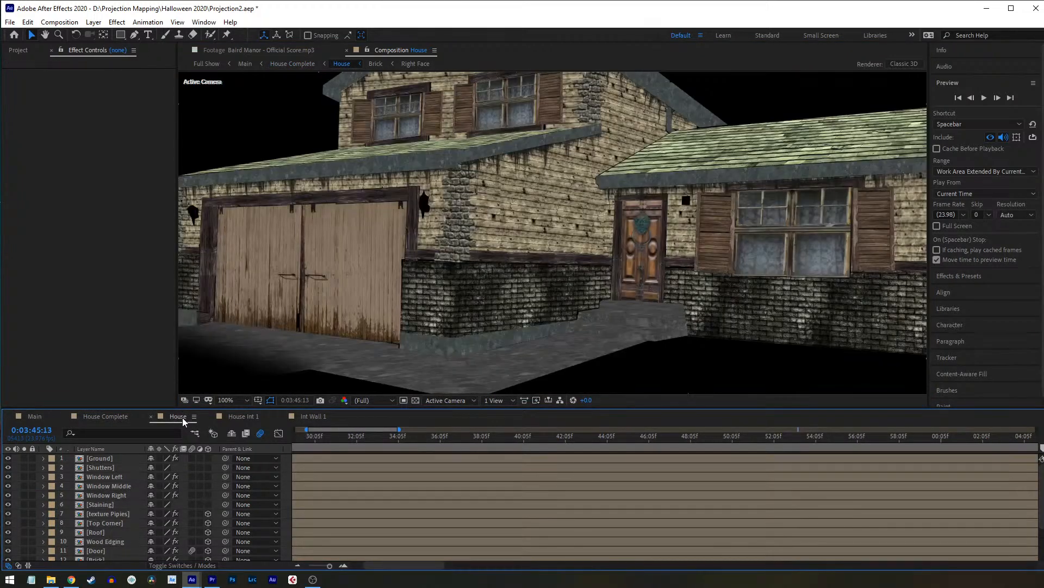
left_click(256, 416)
left_click_drag(569, 243, 571, 166)
scroll(566, 246, "down", 1)
left_click_drag(566, 246, 561, 270)
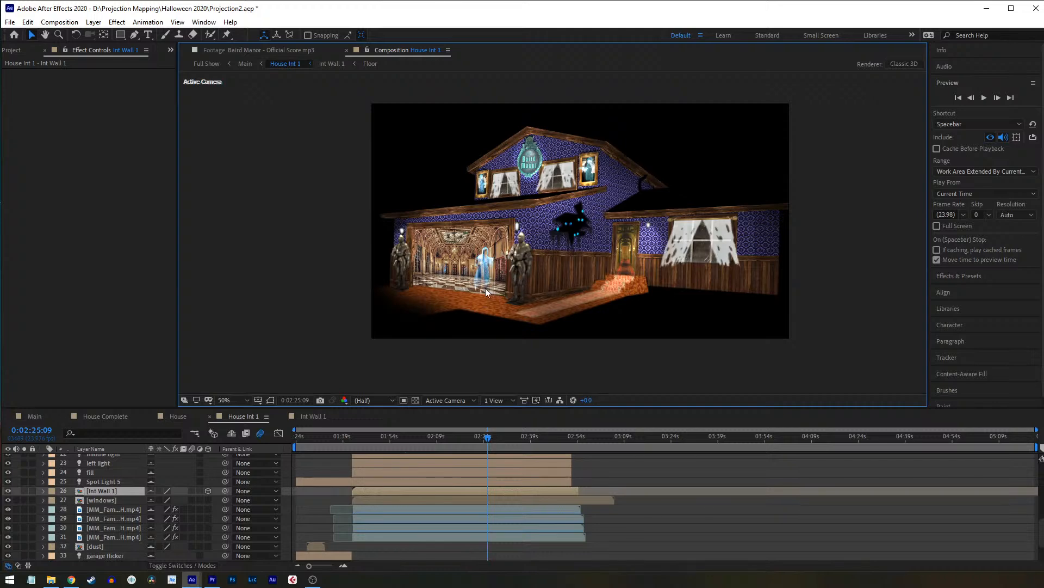
Step: Select the EE_OminousOculi_Swarm_EyesOnly_H.mp4 layer in House Int 1 and examine its effects and the glowing eyes
scroll(86, 495, "up", 7)
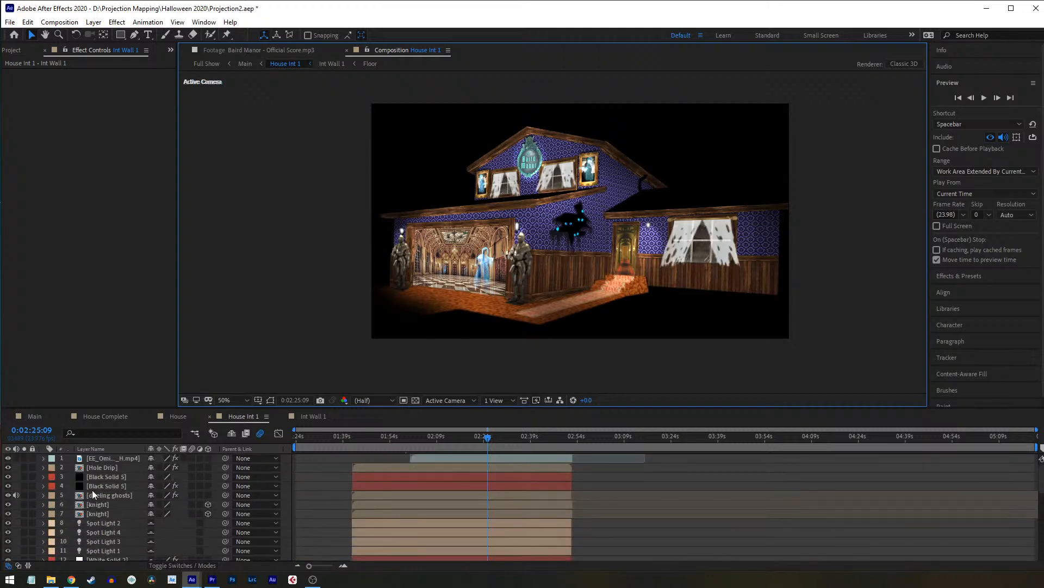
left_click(123, 458)
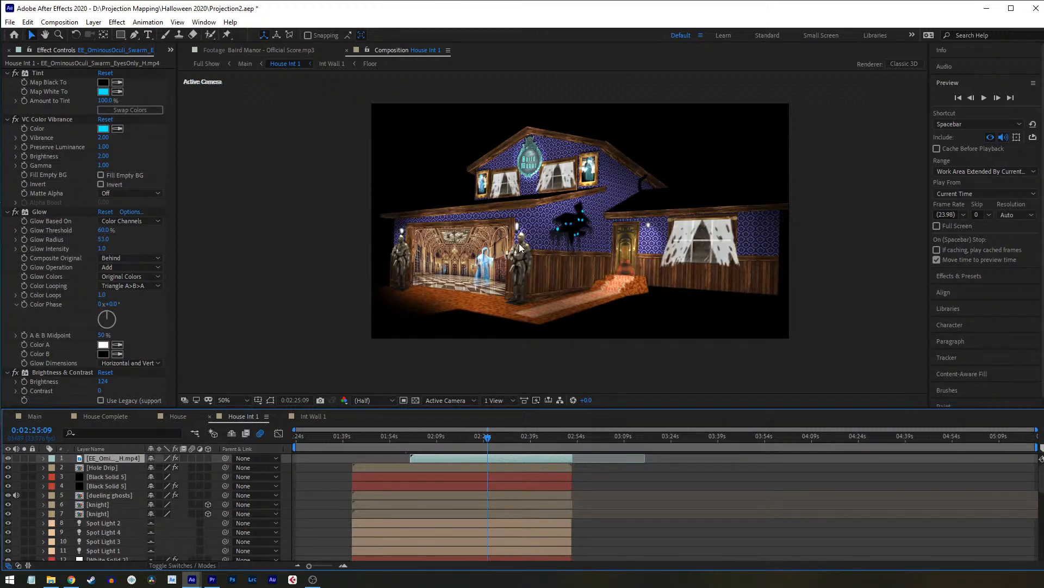
scroll(530, 246, "up", 1)
left_click_drag(632, 229, 623, 249)
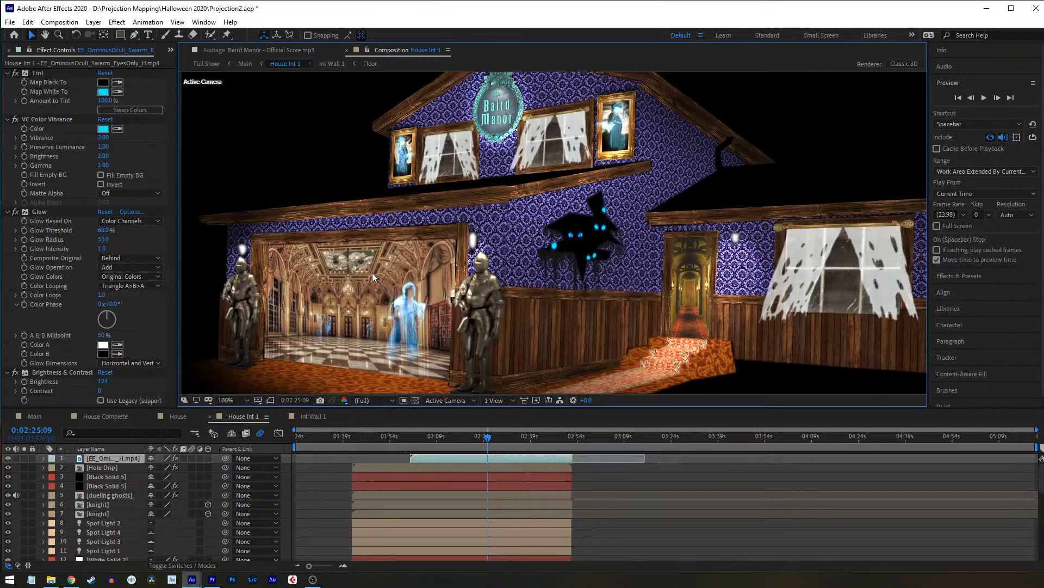
Step: Compare the eyes with the Tint, VC Color Vibrance, Glow and Brightness & Contrast effects all off and all on
left_click(15, 73)
left_click(15, 119)
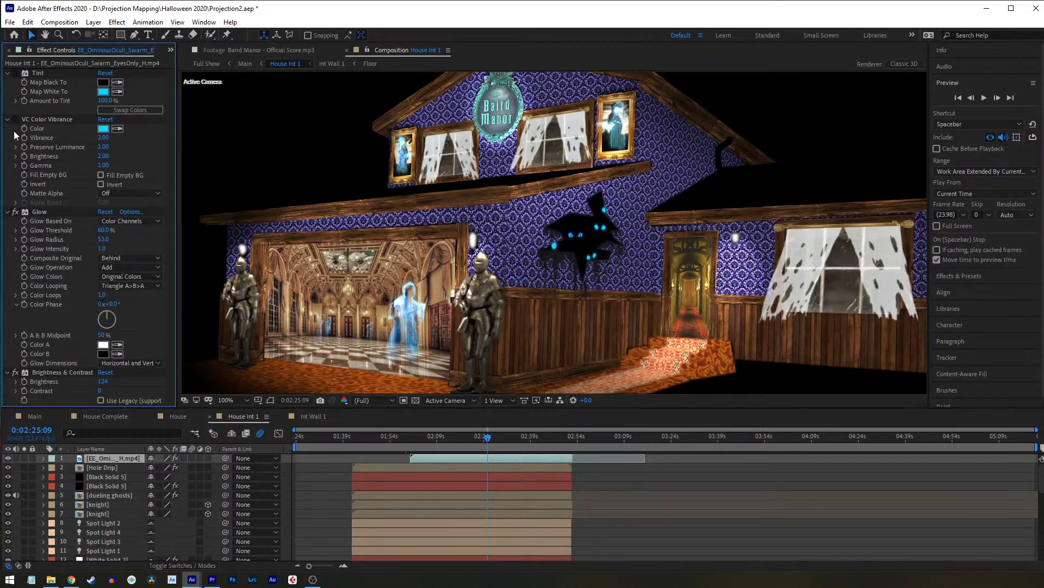
left_click(15, 212)
left_click(15, 372)
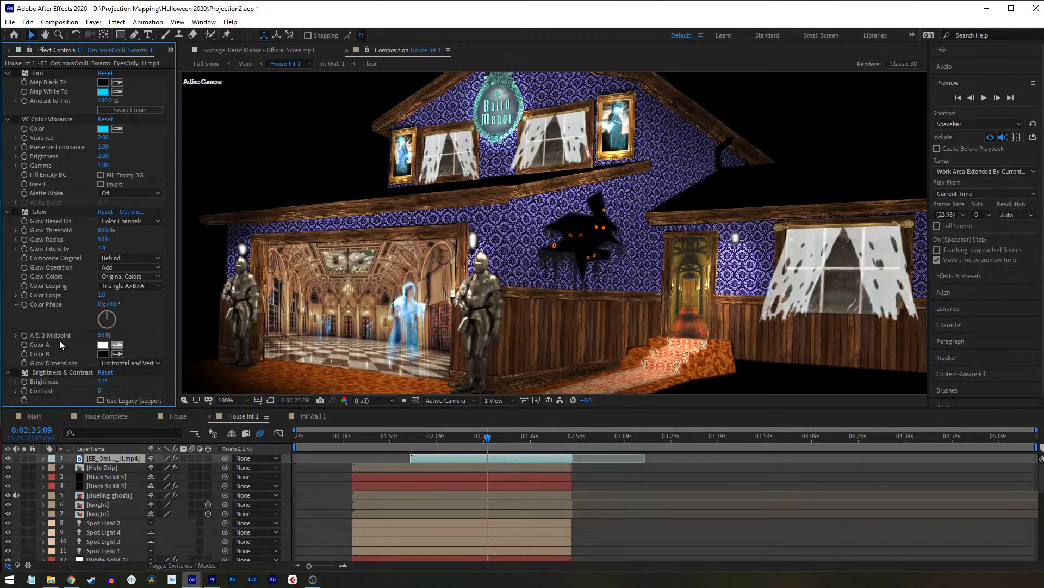
left_click(15, 73)
left_click(16, 119)
left_click(13, 211)
left_click(15, 372)
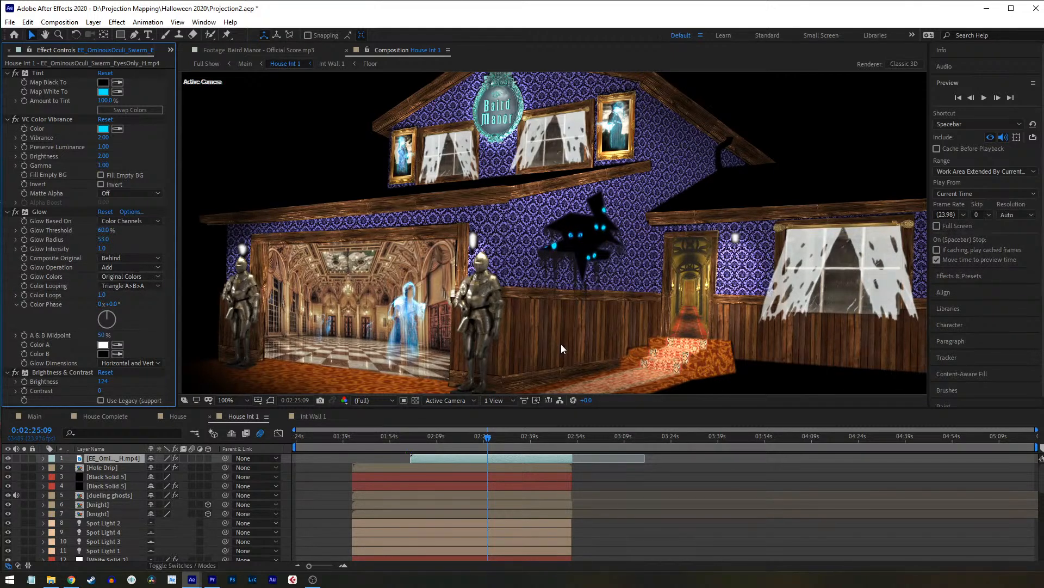
Step: Examine the suits of armor in House Int 1 and open the knight composition to view its nested armor layer
scroll(593, 310, "down", 2)
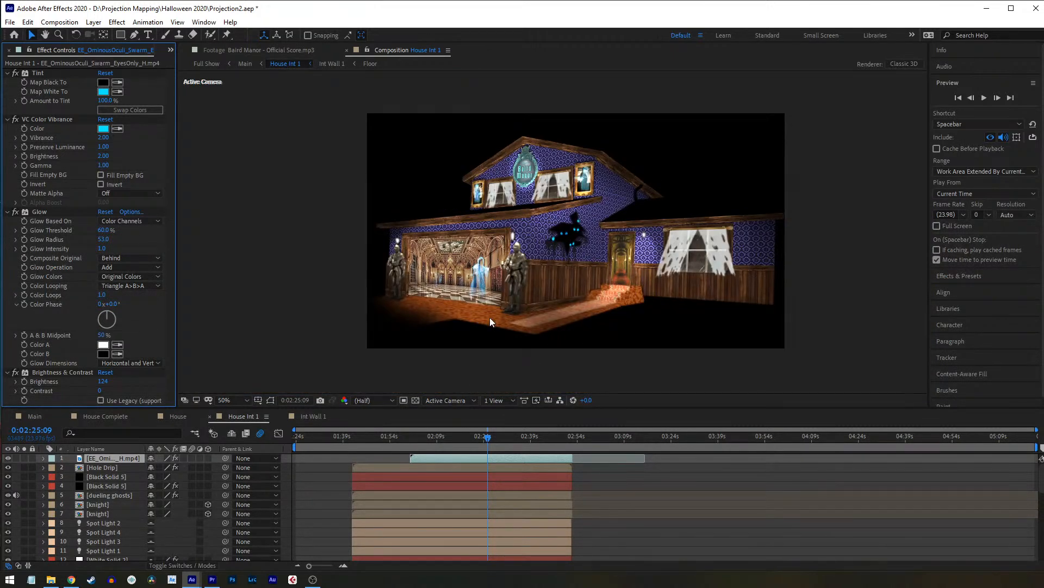
scroll(505, 318, "up", 2)
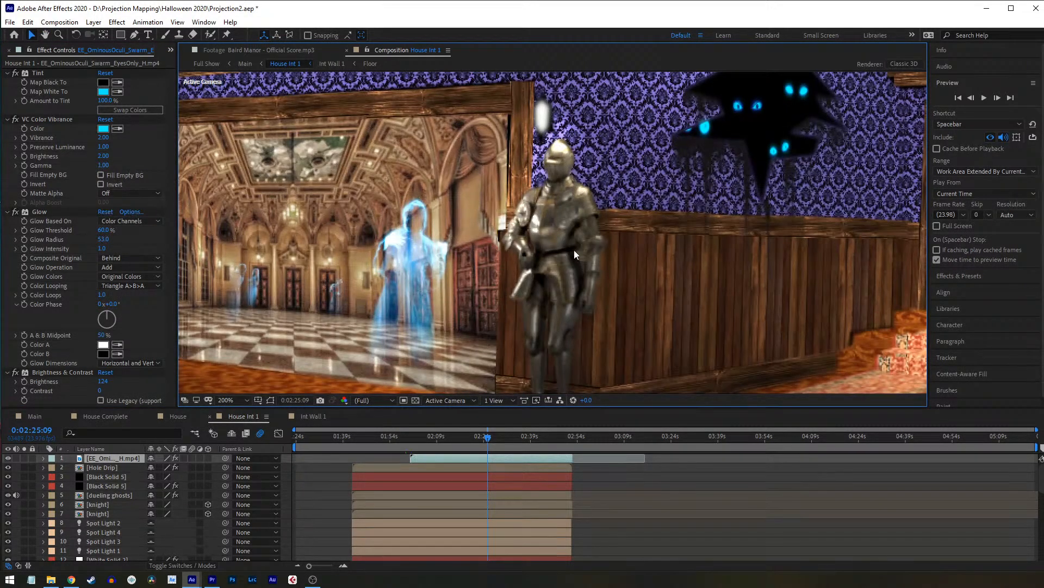
scroll(574, 252, "down", 1)
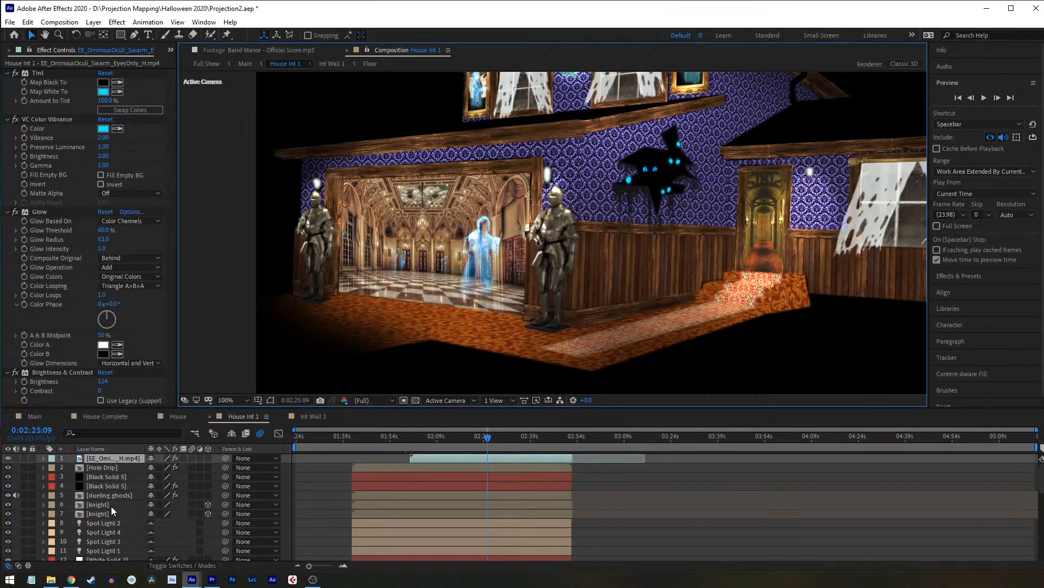
left_click(97, 505)
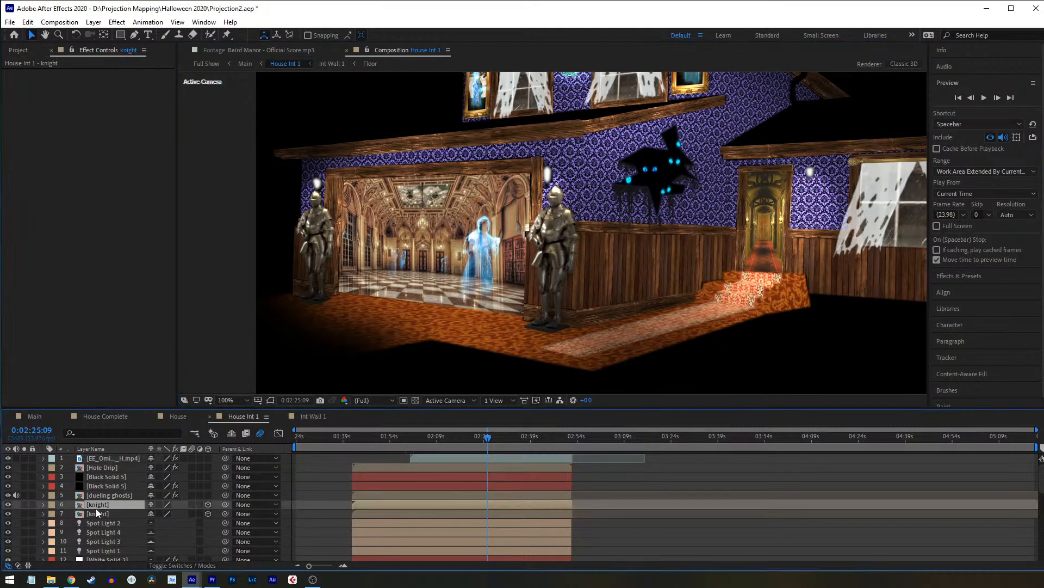
left_click(99, 513)
double_click(100, 511)
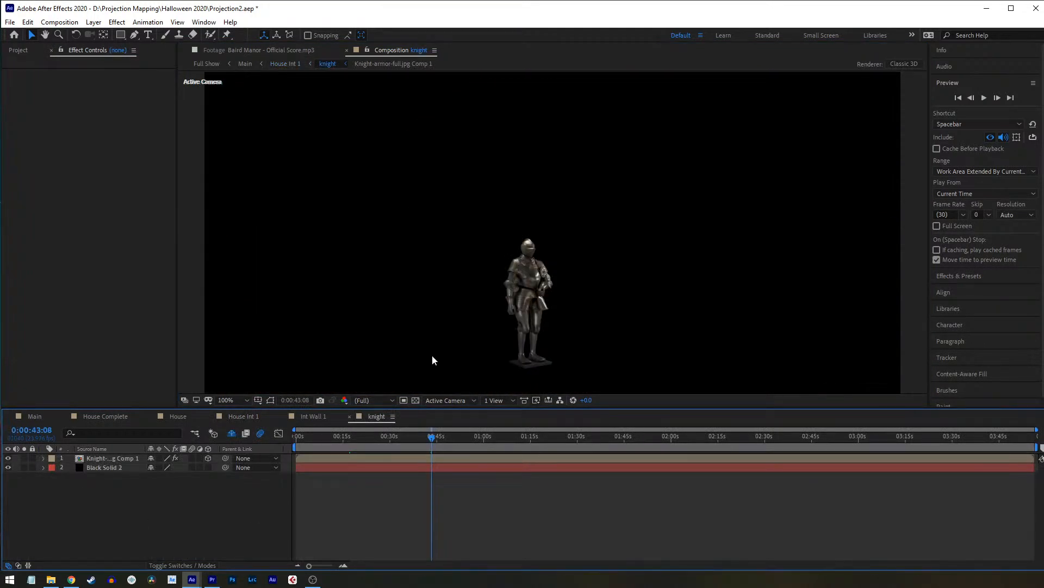
scroll(593, 318, "down", 1)
left_click_drag(557, 319, 553, 311)
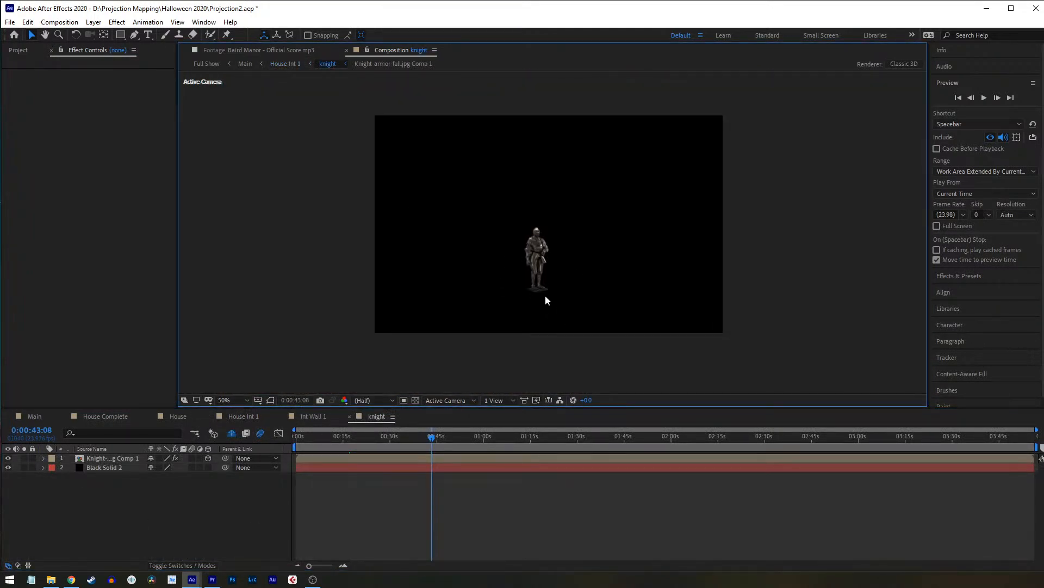
scroll(534, 222, "up", 1)
left_click(520, 275)
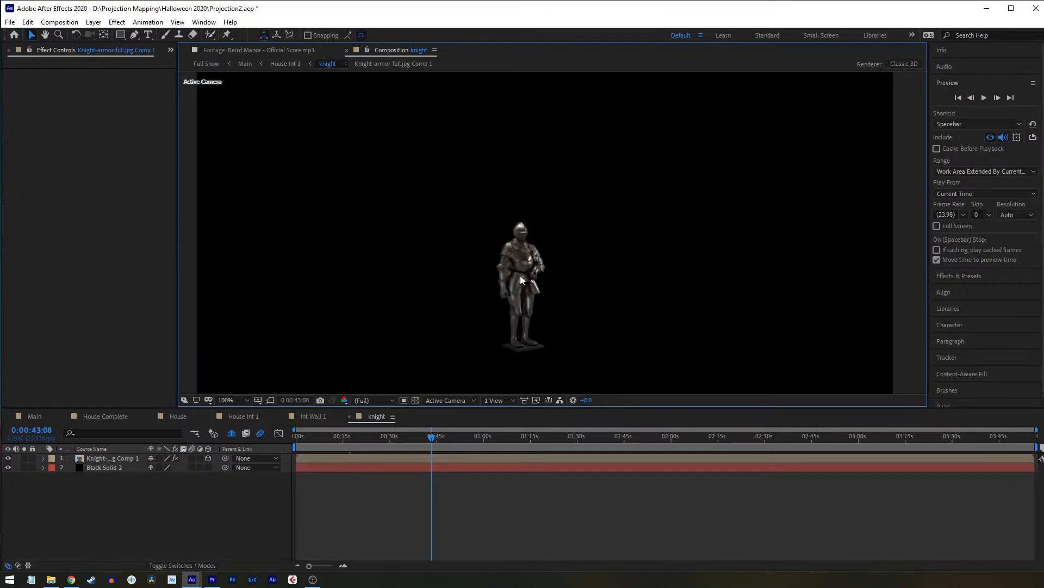
Step: Open Knight-armor-full.jpg Comp 1, view the masks on the armor image, and return to the knight composition
double_click(96, 456)
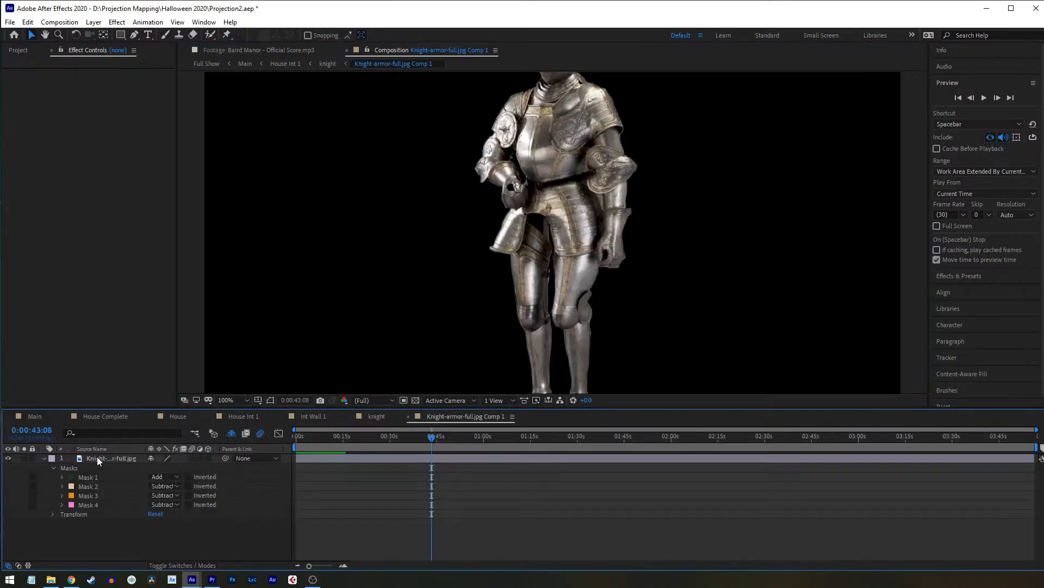
scroll(489, 229, "down", 1)
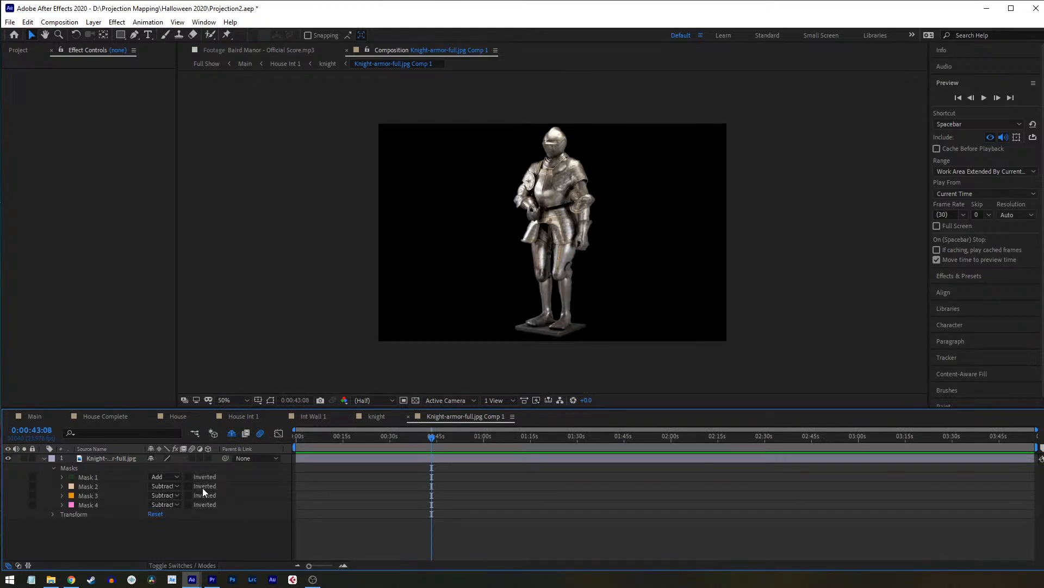
left_click(408, 417)
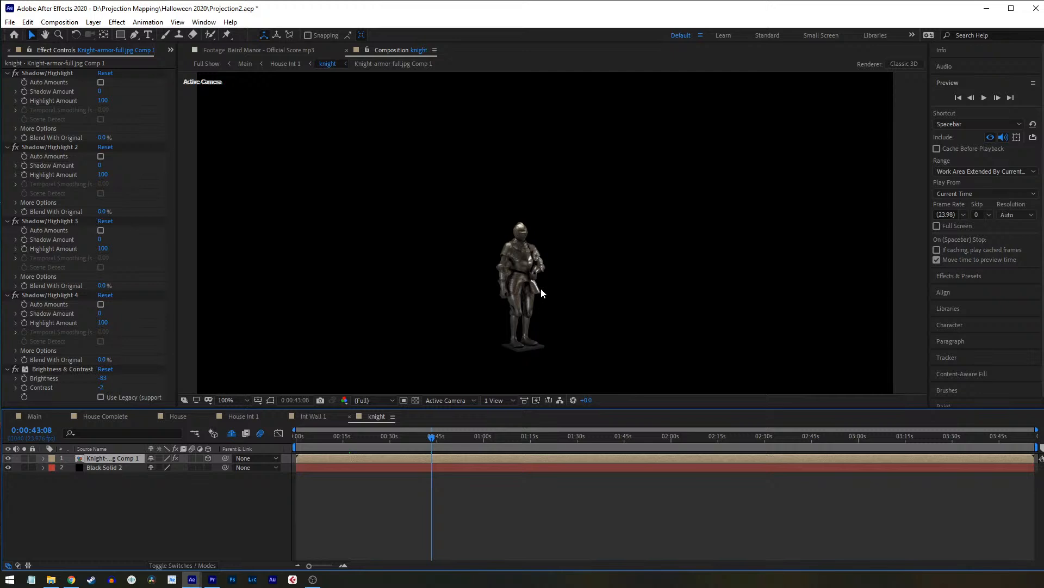
Step: Close the knight and Int Wall 1 compositions and look over the whole scene in House Int 1
left_click(348, 416)
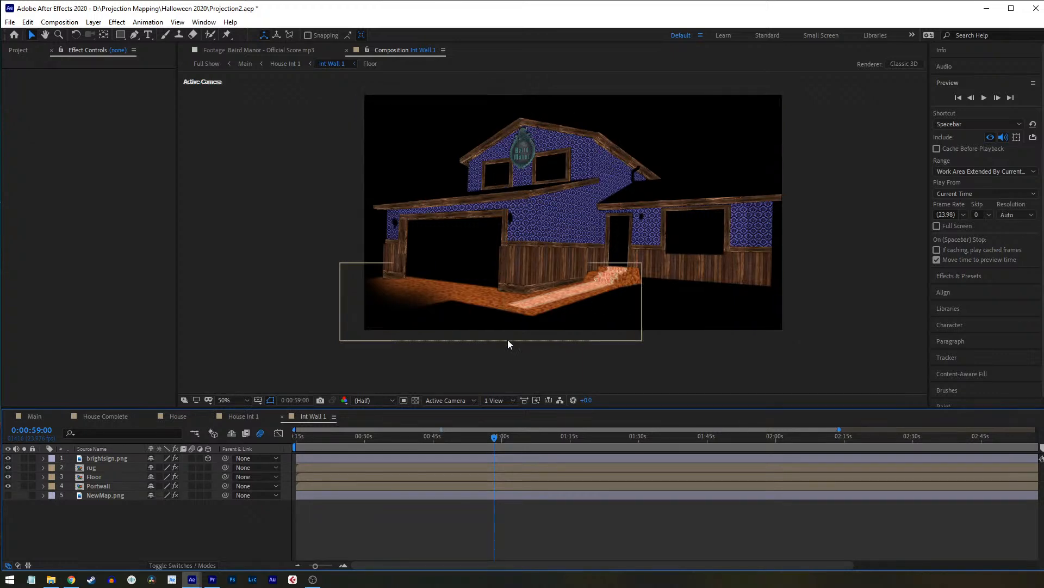
left_click(283, 416)
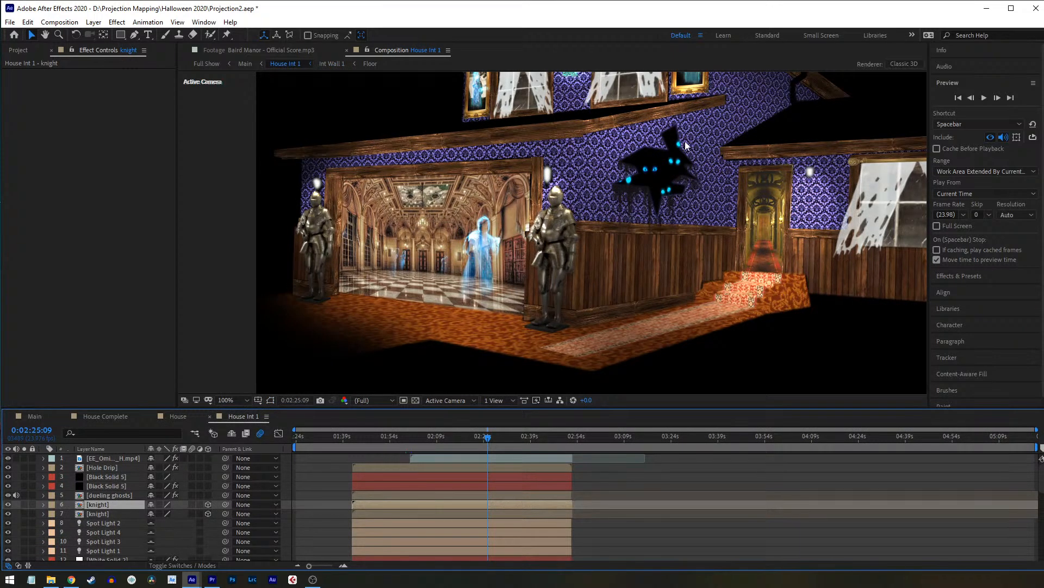
scroll(685, 142, "down", 2)
scroll(611, 184, "up", 2)
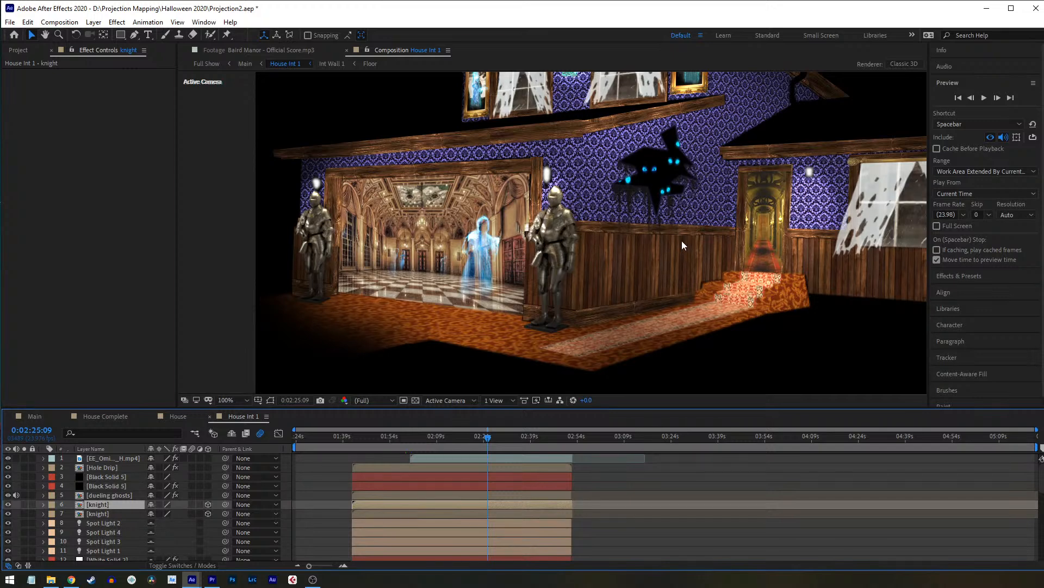
scroll(652, 175, "up", 3)
scroll(625, 224, "down", 2)
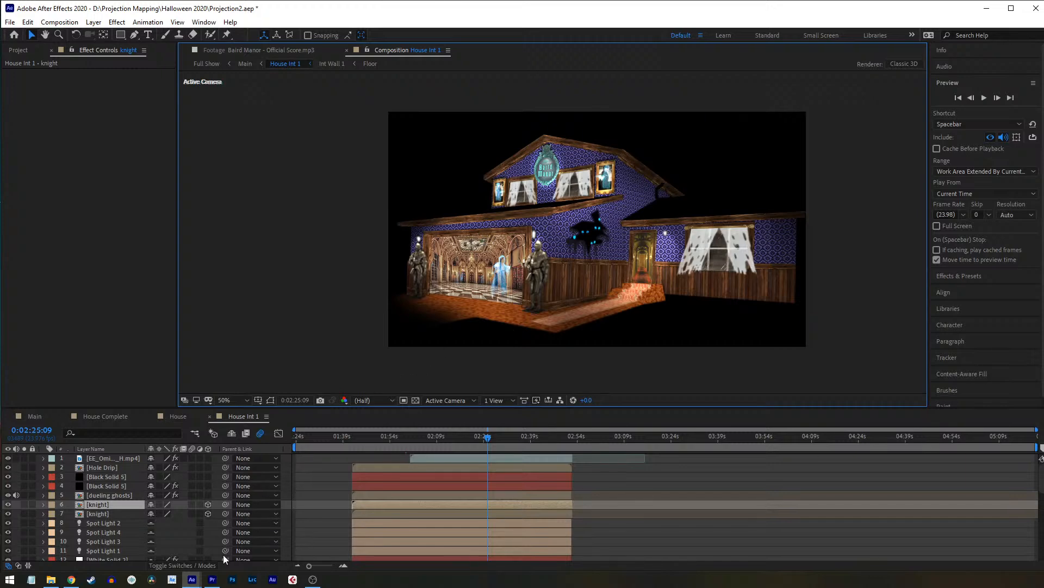
Step: Switch to the Jeff Christmas Show project, close Int 1 Full, and open the Particle Finale composition from NewMap
mouse_move(191, 578)
left_click(167, 546)
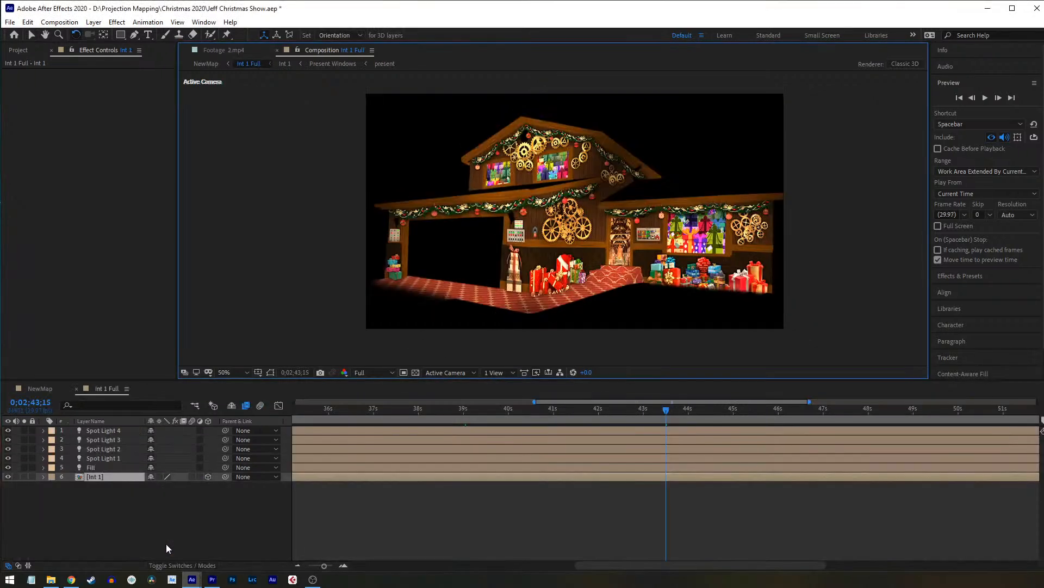
left_click(77, 388)
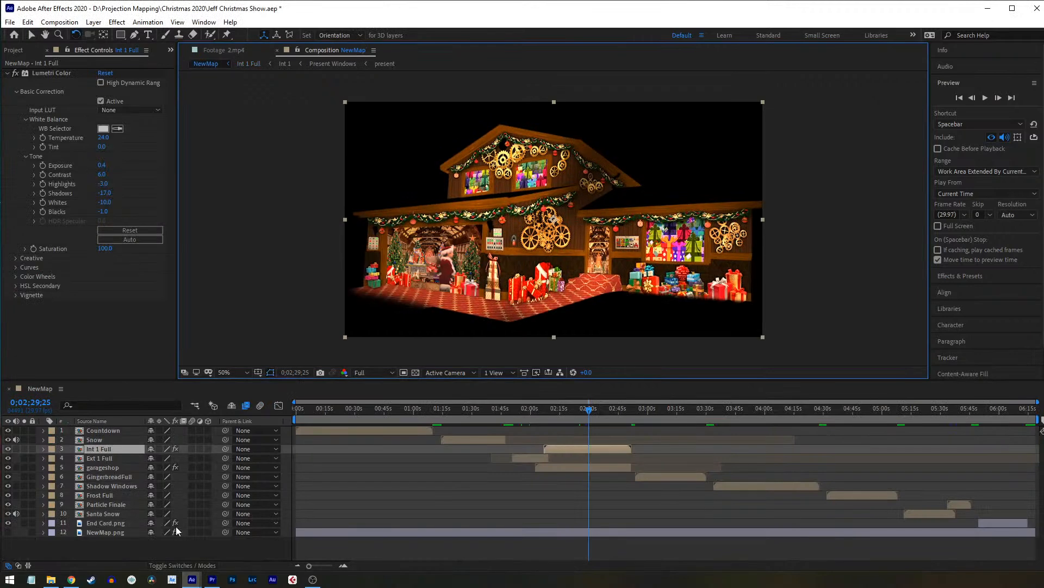
left_click(92, 514)
left_click(100, 506)
double_click(100, 507)
Step: Scrub through the moment the particle trees burst into flares in Particle Finale, ending at 0;05;38;11
left_click(411, 412)
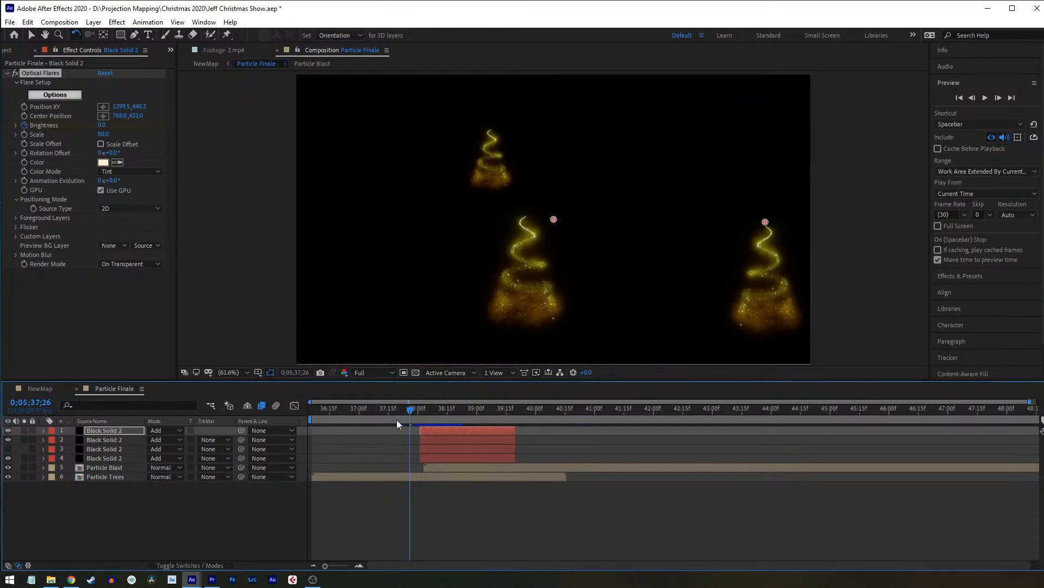
left_click(420, 410)
left_click(428, 412)
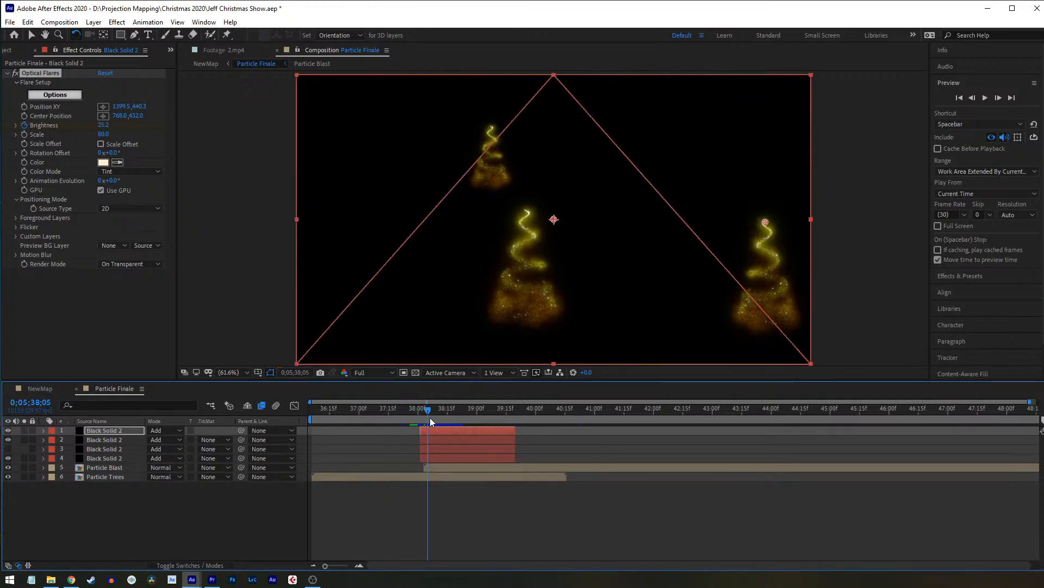
left_click_drag(479, 411, 488, 412)
left_click(439, 411)
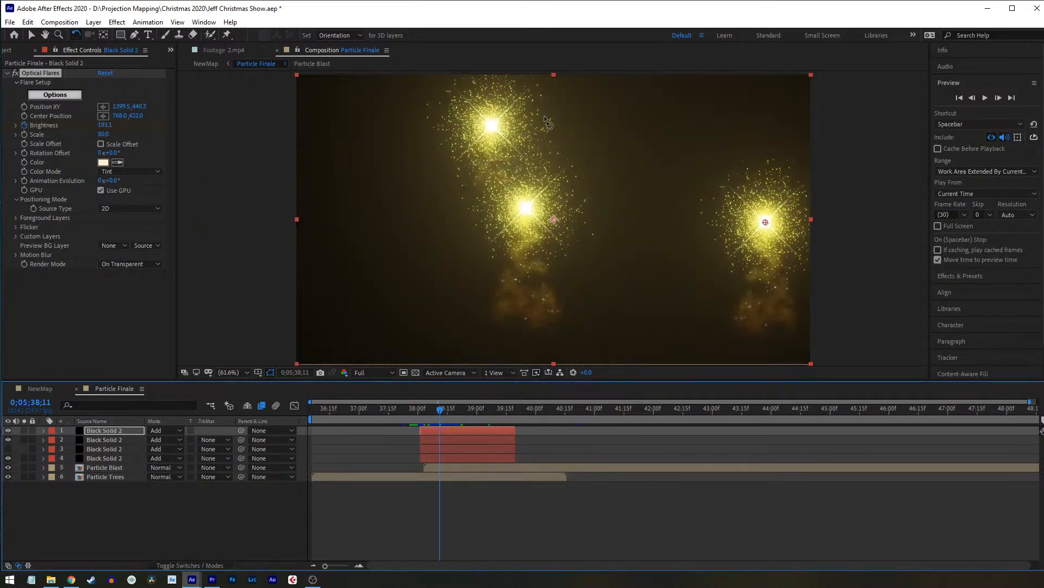
left_click(841, 240)
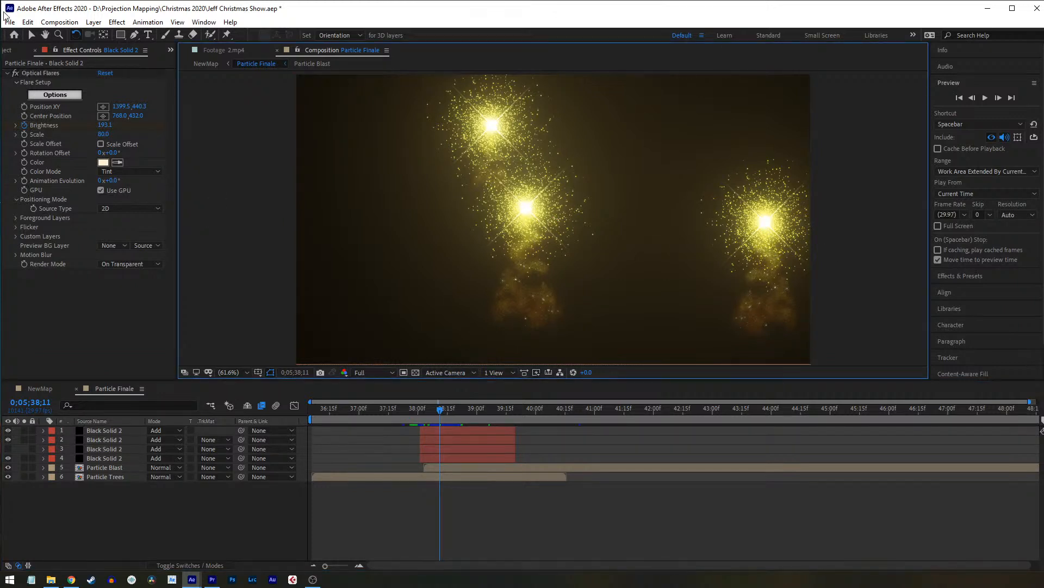
Step: With the Selection tool active, open the Particle Blast composition and view the Physics settings of its CC Particle Systems II effect
left_click(31, 35)
double_click(106, 467)
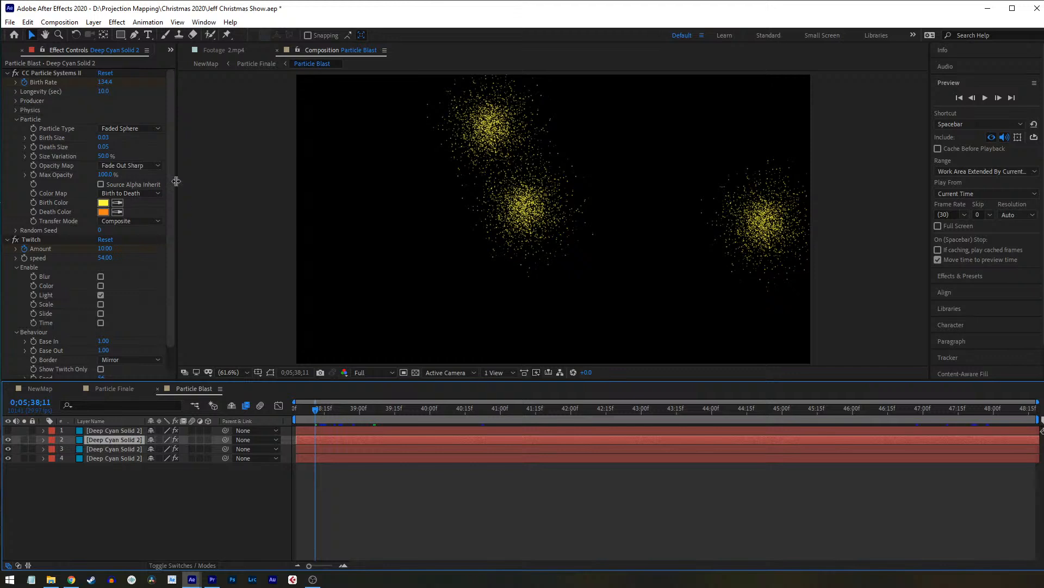
left_click_drag(168, 137, 170, 87)
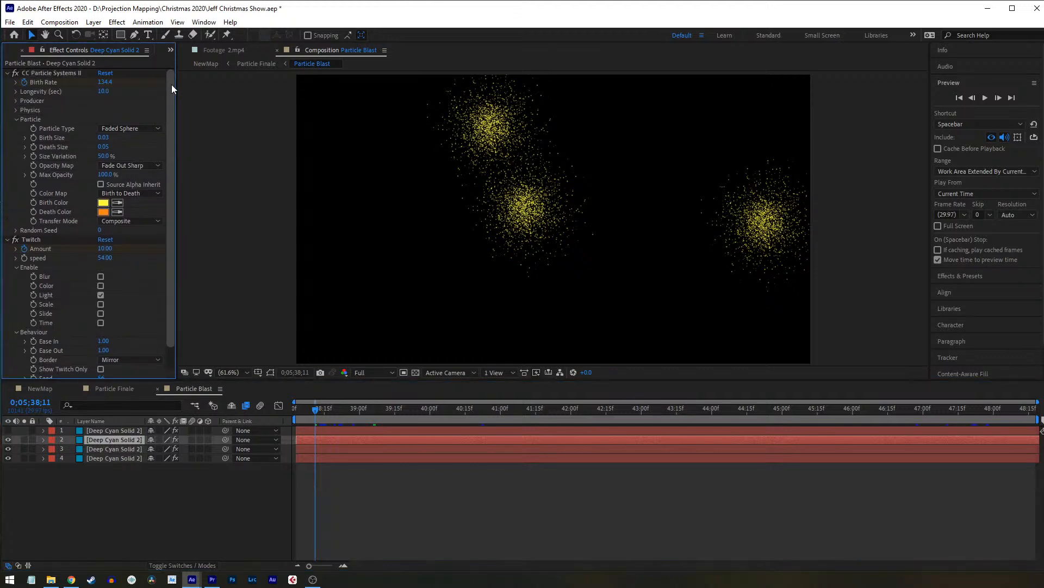
left_click(17, 110)
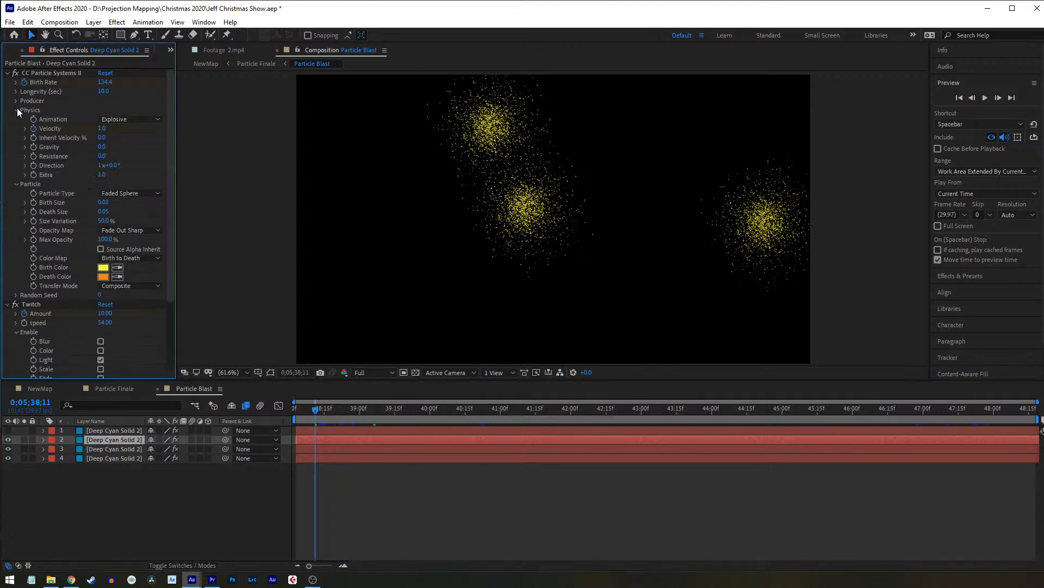
left_click(17, 110)
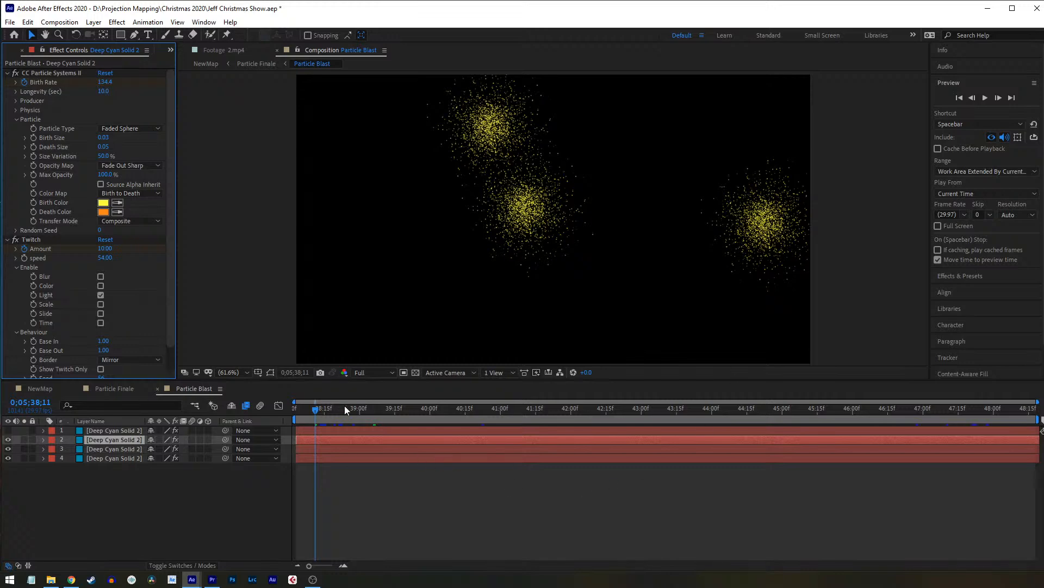
Step: Scrub and preview the Particle Blast animation from the explosion onward to examine how the sparks spread, twinkle and fade
left_click_drag(313, 414, 521, 463)
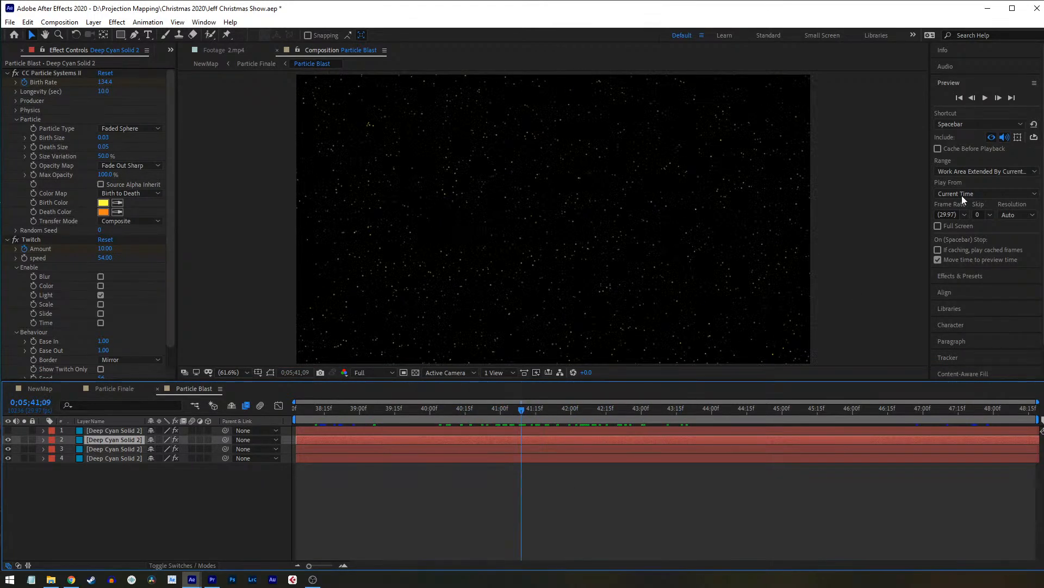
left_click(989, 97)
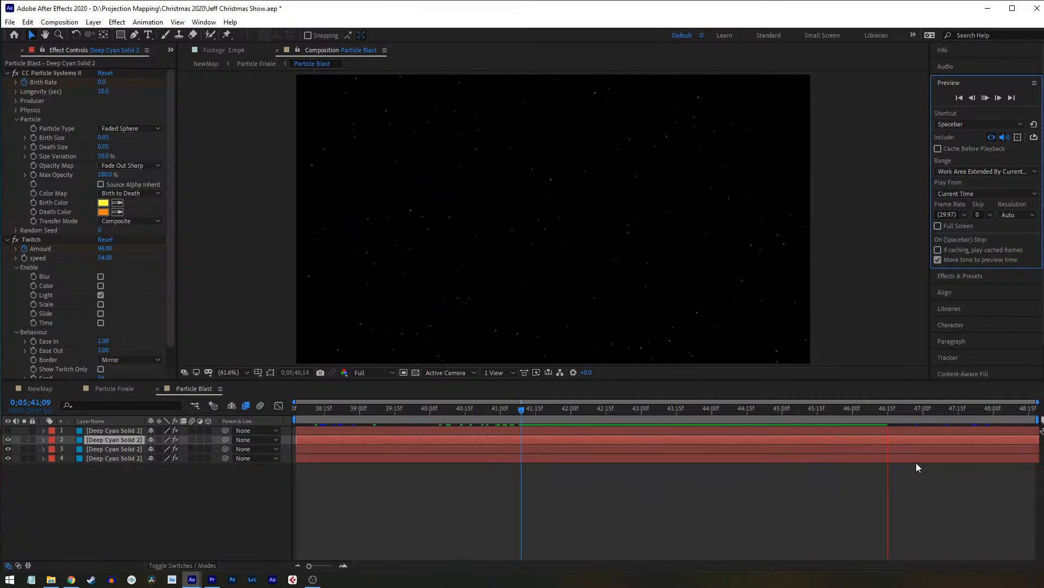
left_click(985, 98)
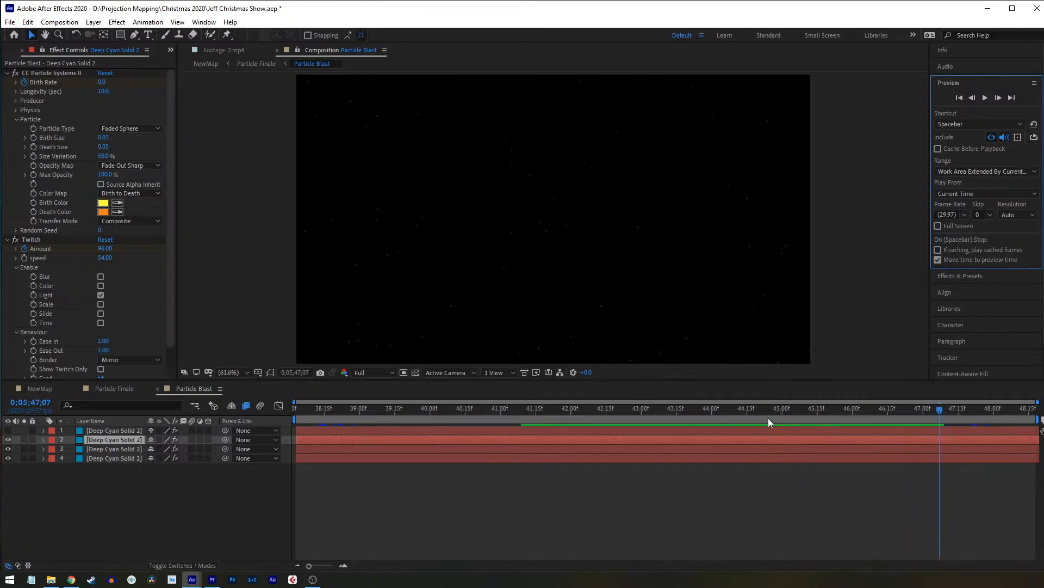
left_click_drag(840, 409, 761, 430)
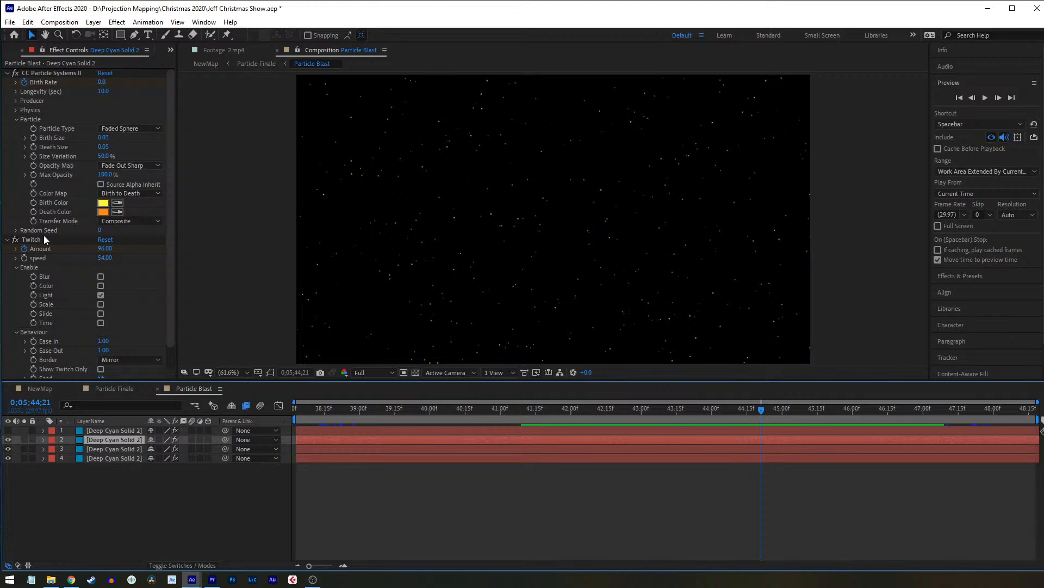
Step: Switch to the Halloween Projection2 project, close House Int 1, House and House Complete, and move Main to the lightning at 0:00:21:18
mouse_move(191, 578)
left_click(209, 561)
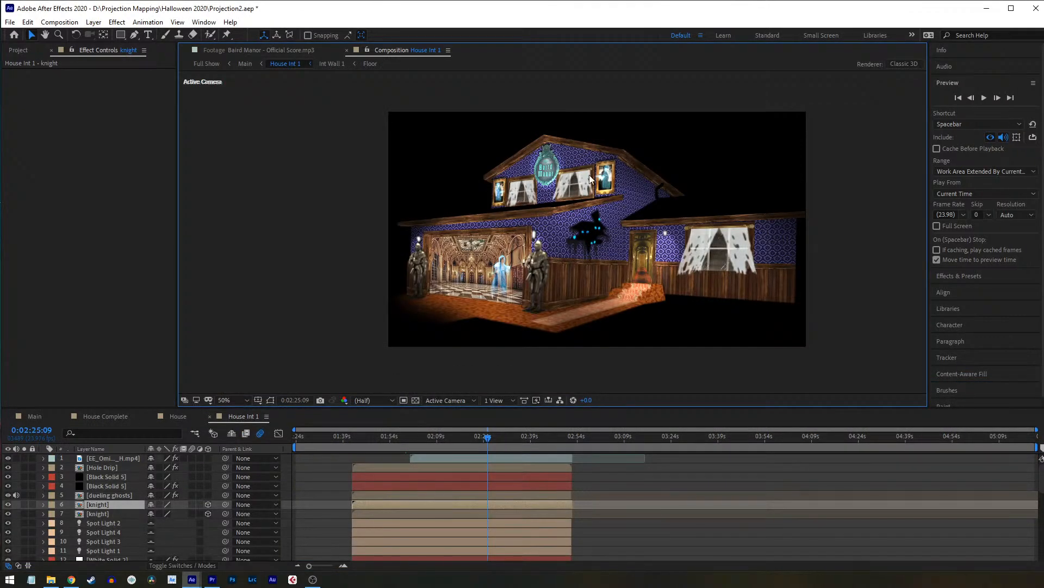
left_click(209, 415)
left_click(151, 415)
left_click(65, 416)
left_click_drag(301, 439, 342, 443)
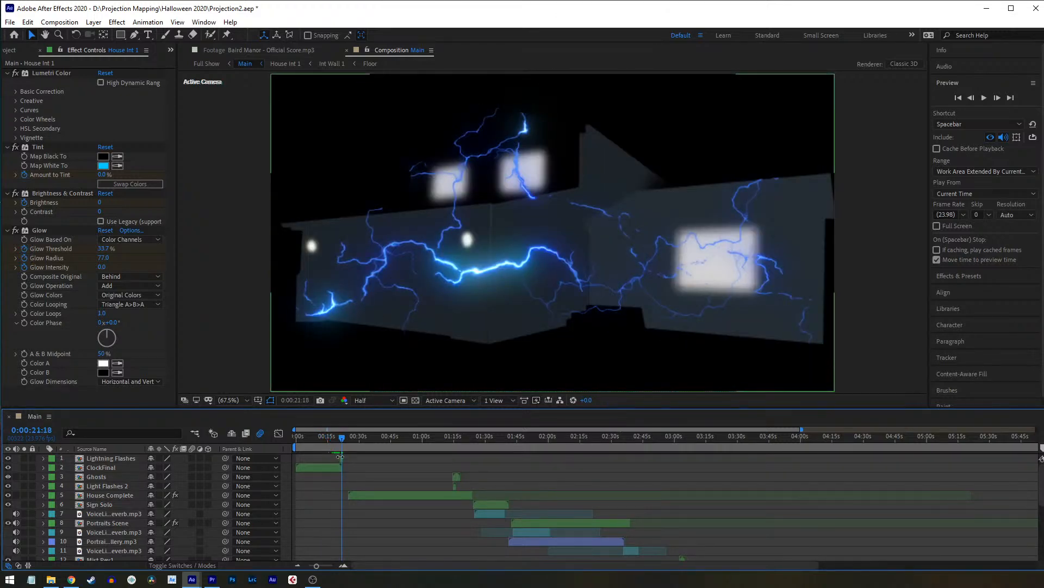
Step: Open the Lightning Flashes composition and view the mask keyframes of the White Solid 1 layer over the large window
double_click(340, 455)
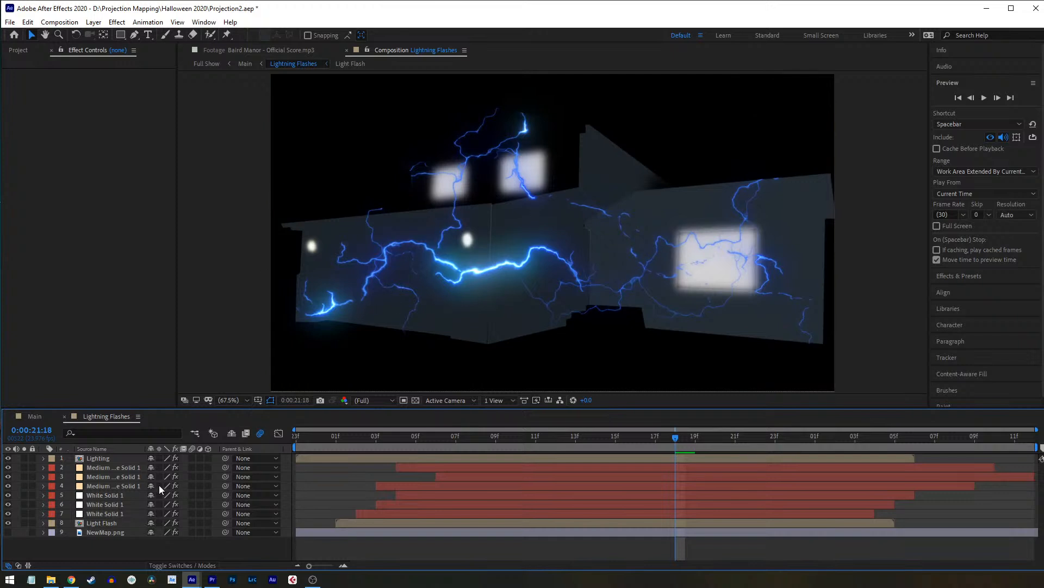
left_click(104, 495)
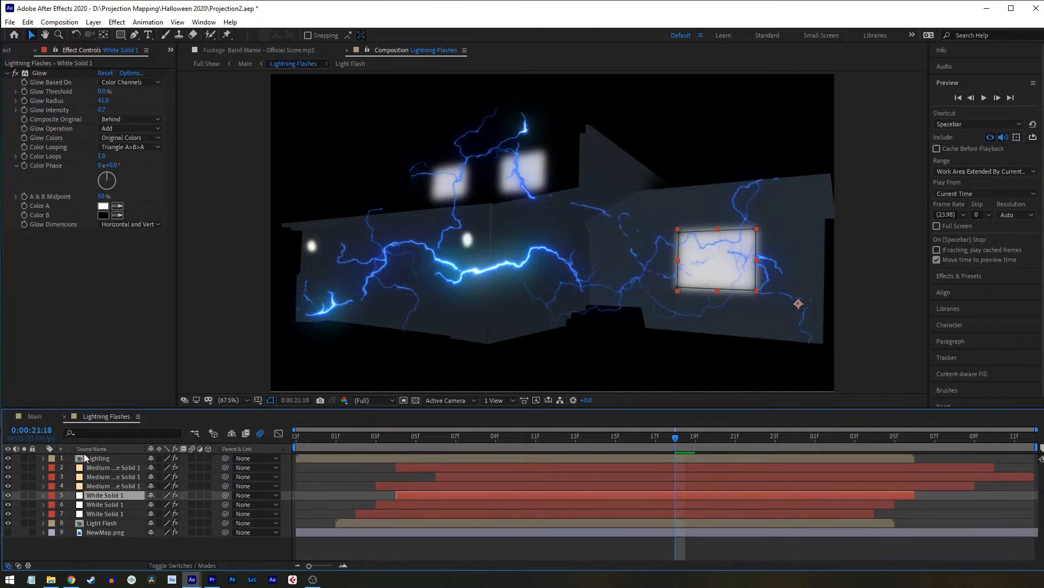
left_click(43, 495)
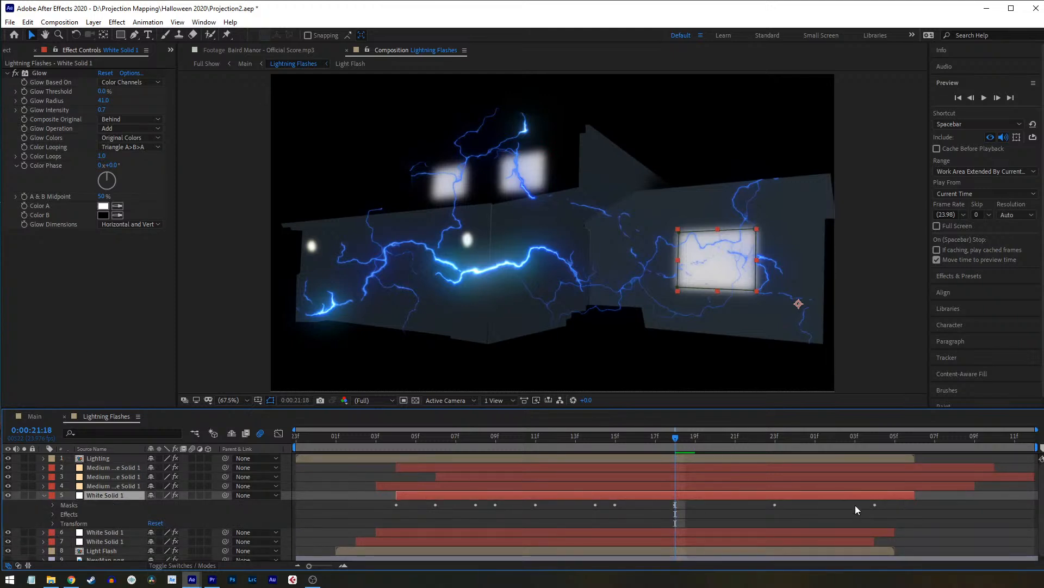
left_click(42, 494)
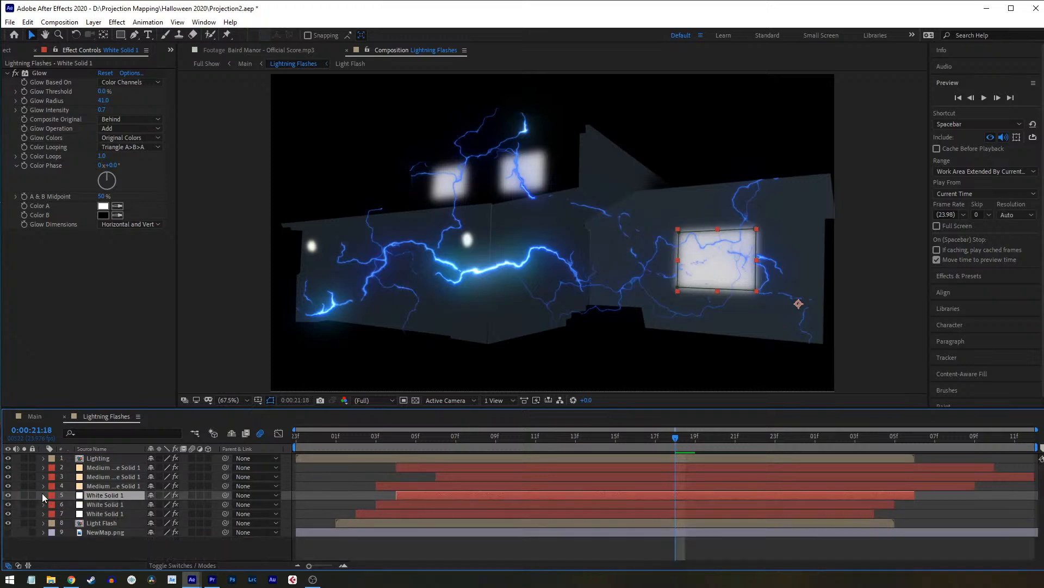
Step: Open the Light Flash composition and view the masks of its flash layers on the different house walls
double_click(99, 522)
left_click(126, 469)
left_click(99, 477)
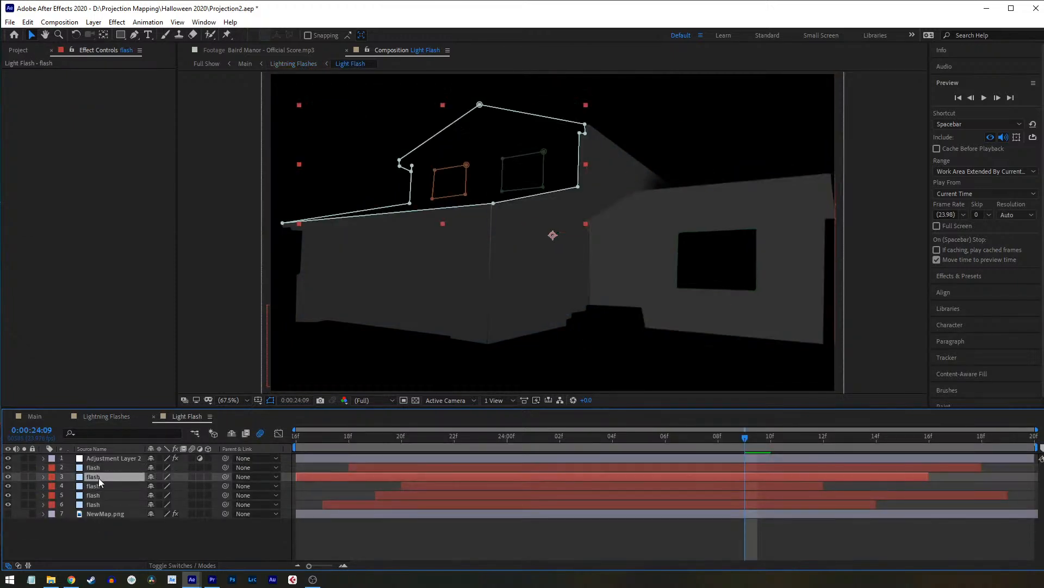
left_click(105, 495)
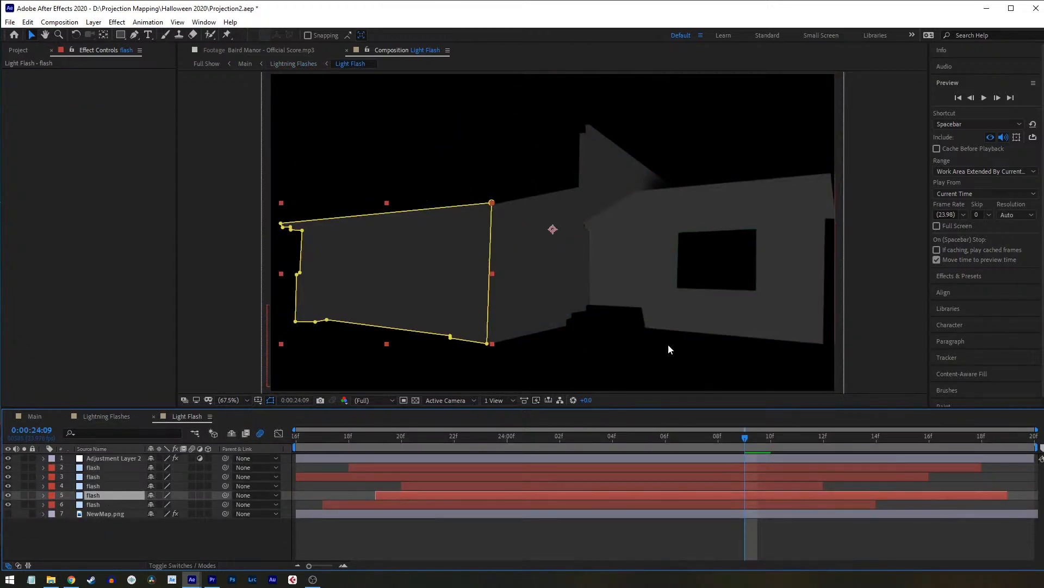
Step: Close Light Flash and Lightning Flashes, and view the ghosts scene in Main at 0:01:15:15
left_click(154, 416)
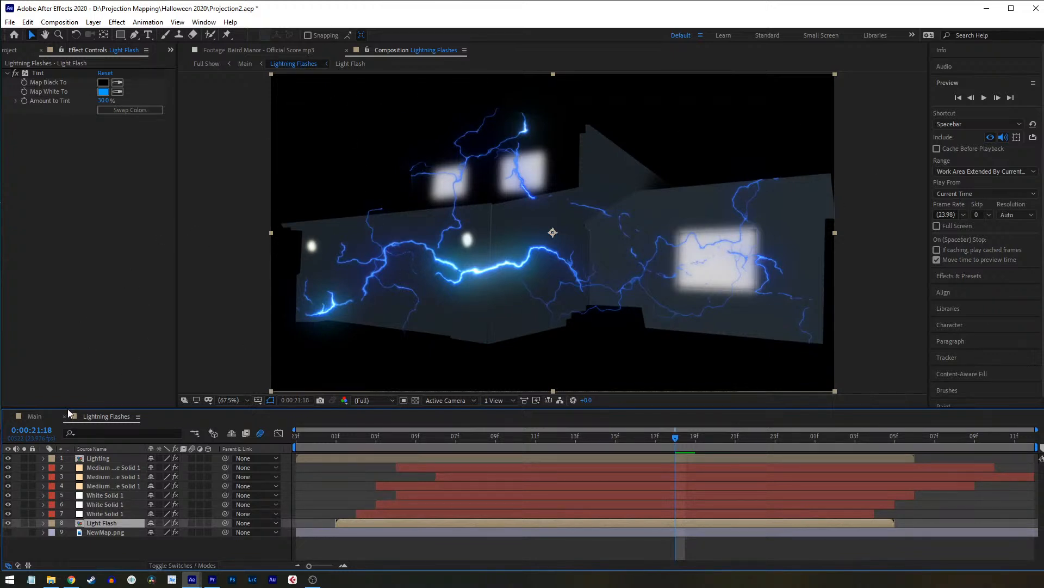
left_click(65, 417)
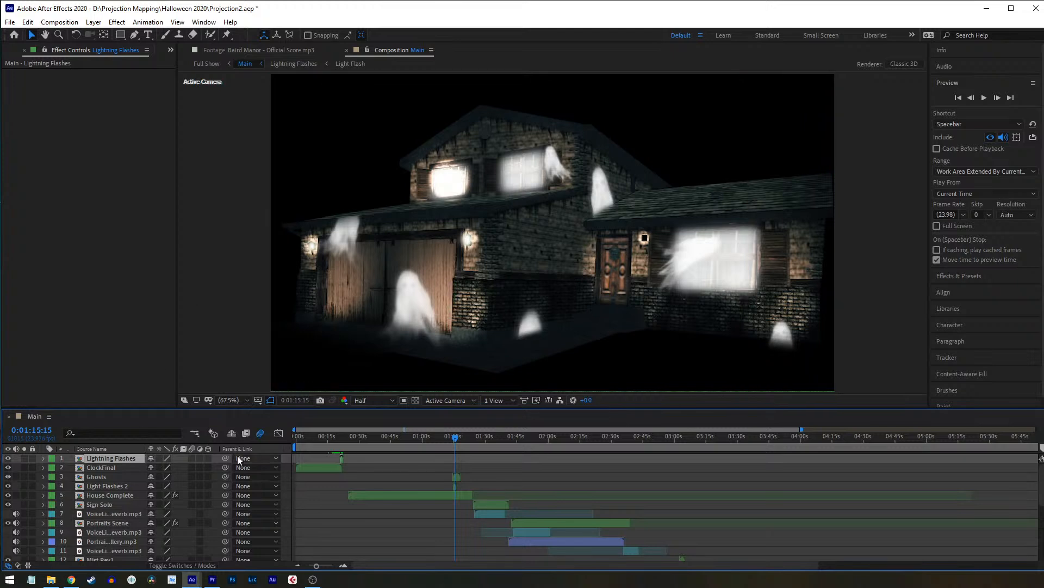
Step: Return to the Christmas project, review the Particle Blast layer's effects, select the fourth solid, and scrub back to 0;05;38;15
mouse_move(191, 578)
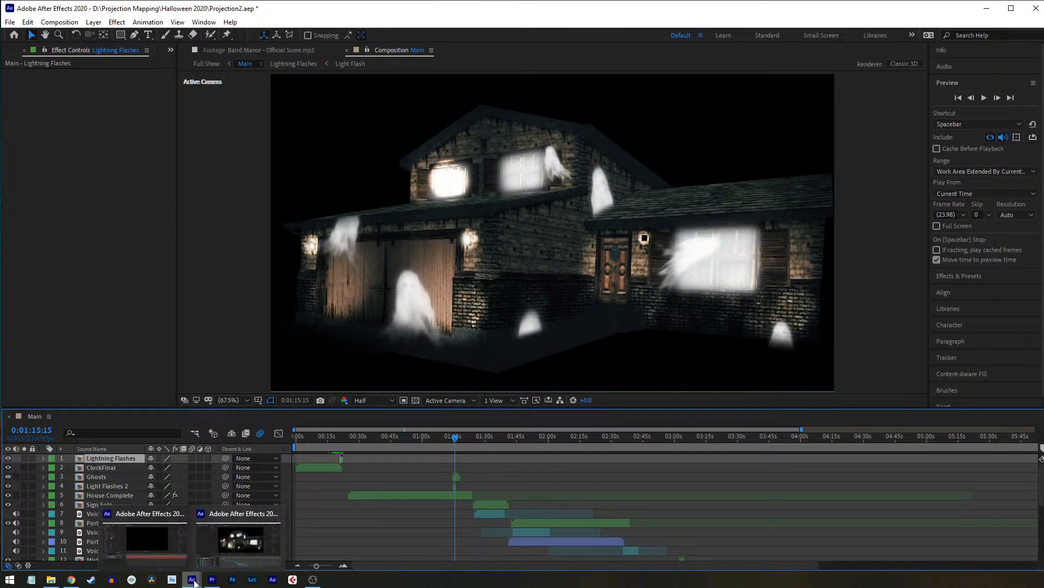
left_click(154, 547)
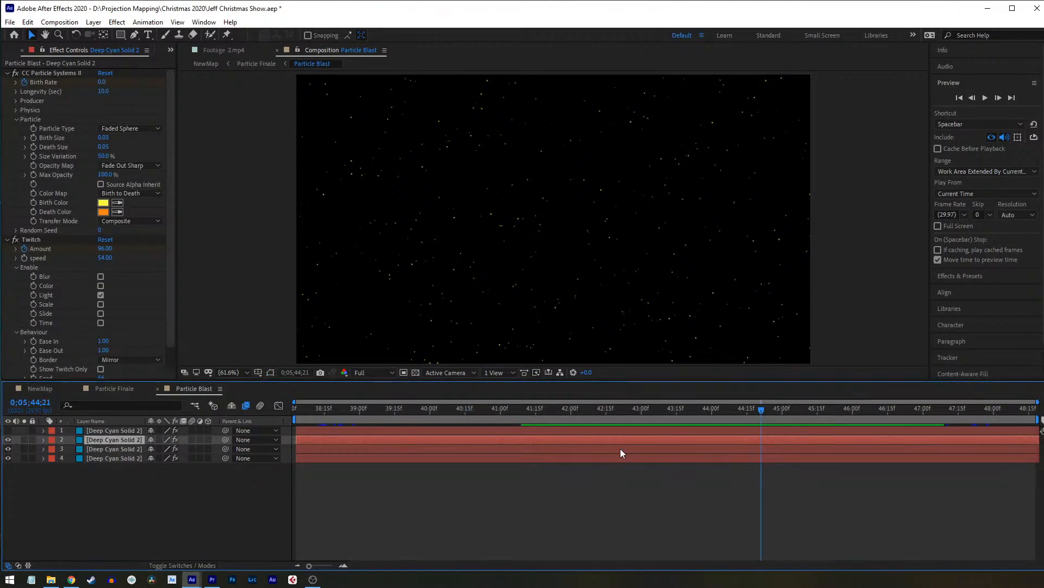
left_click_drag(647, 406, 535, 399)
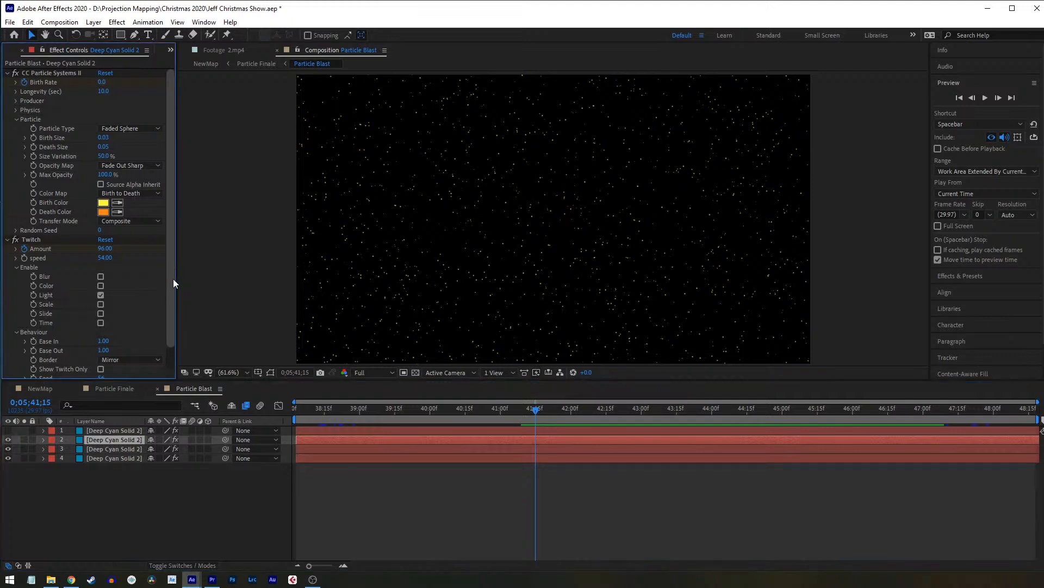
scroll(173, 269, "down", 1)
scroll(57, 197, "up", 1)
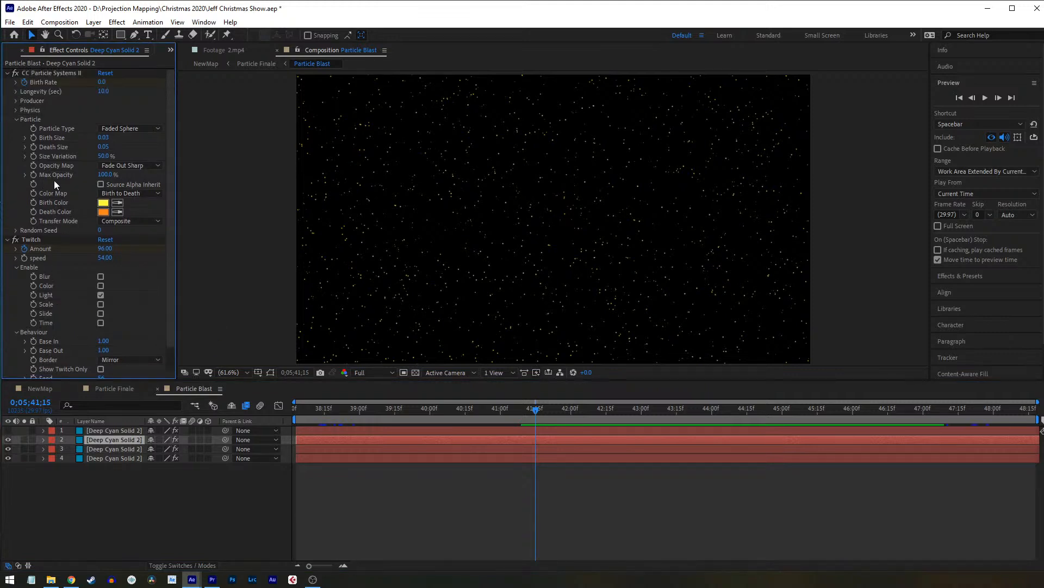
key("ctrl+Down")
key("ctrl+Down")
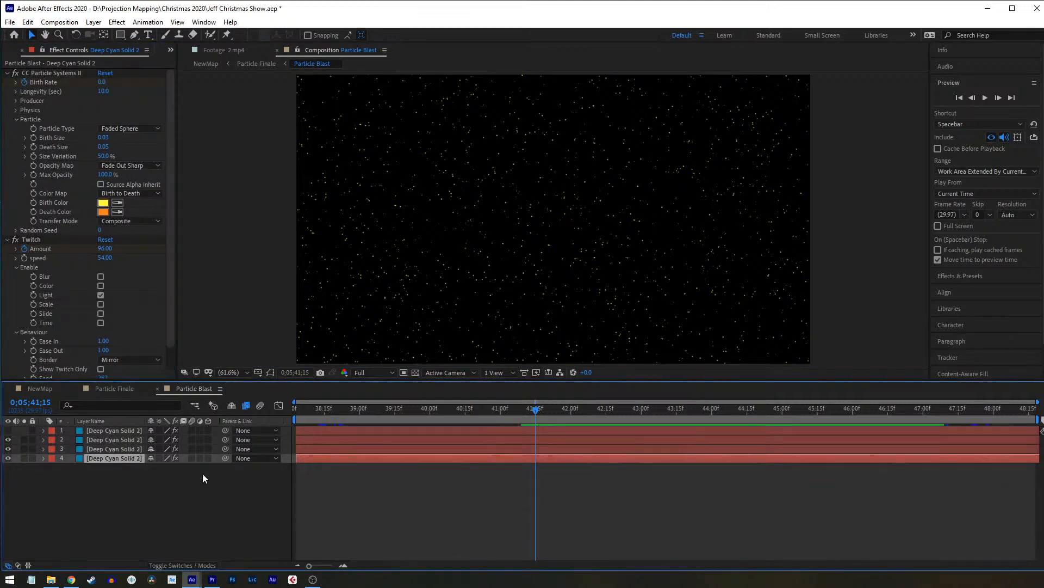
left_click_drag(531, 413, 323, 396)
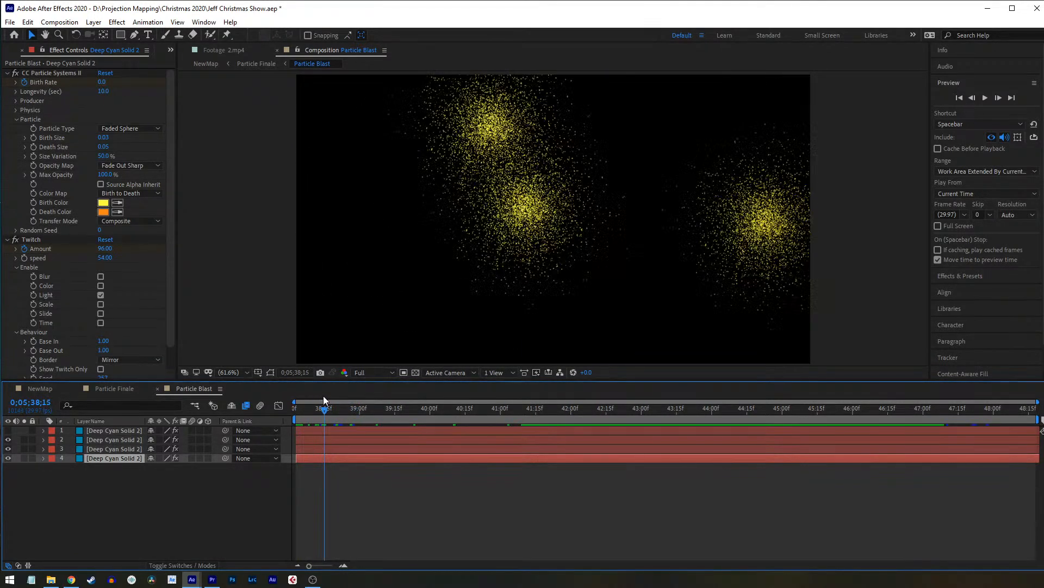
Step: In Particle Finale, open the Optical Flares options of the second Black Solid 2 layer, preview the flare at different positions, and close them
left_click(117, 388)
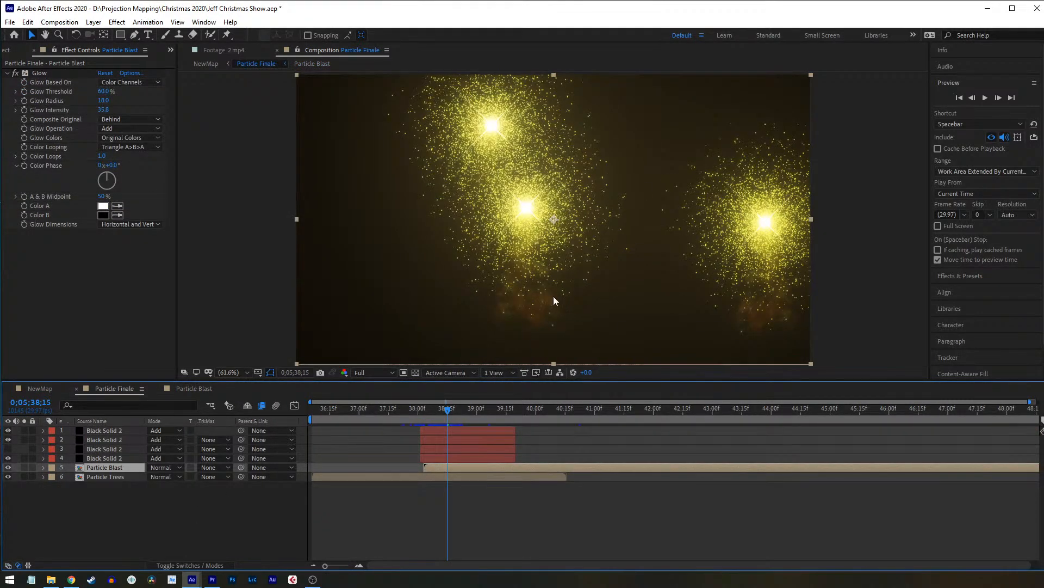
left_click(98, 440)
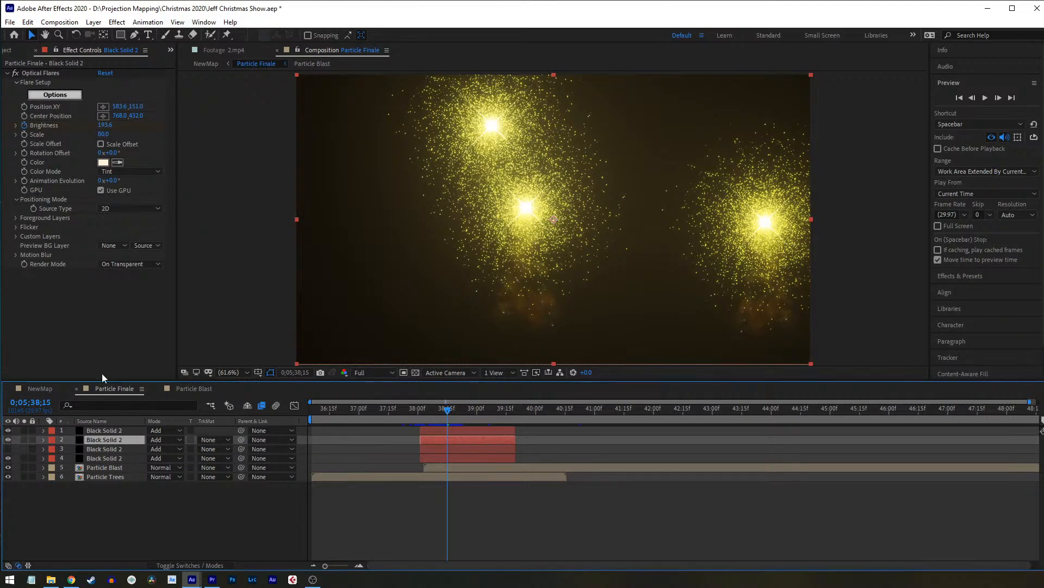
left_click(54, 95)
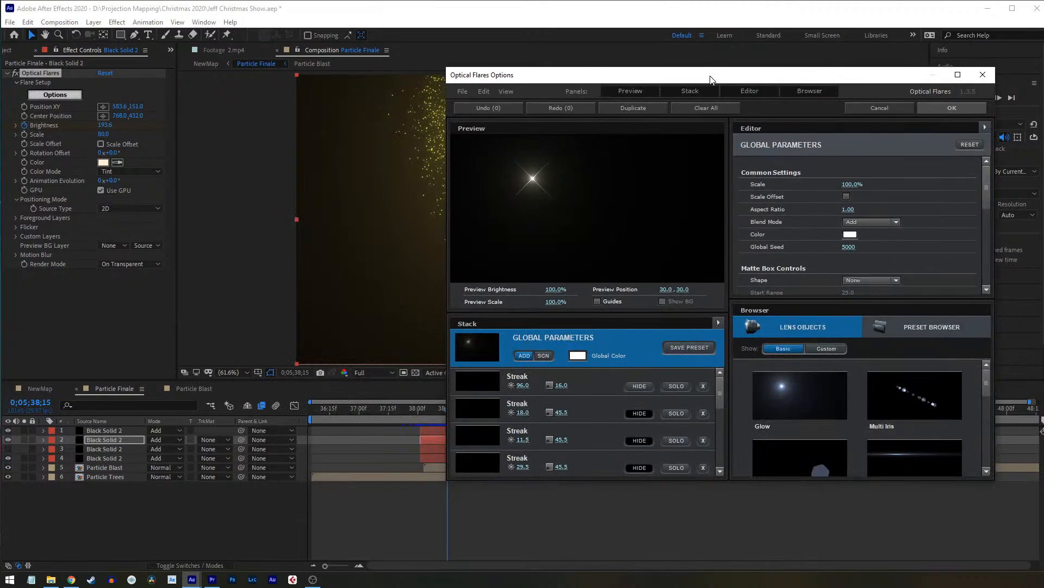
left_click_drag(534, 178, 591, 205)
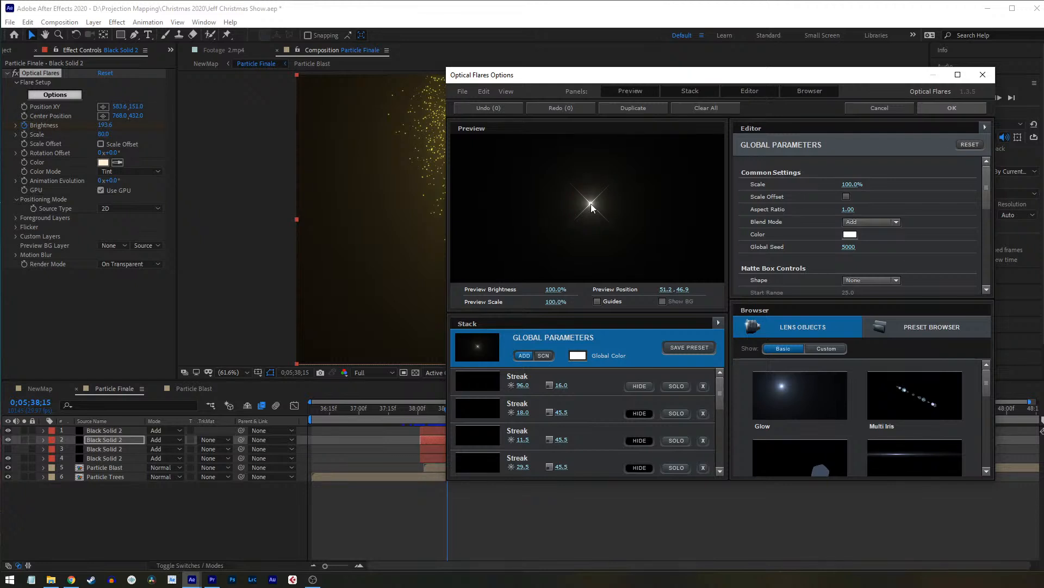
left_click_drag(592, 204, 551, 200)
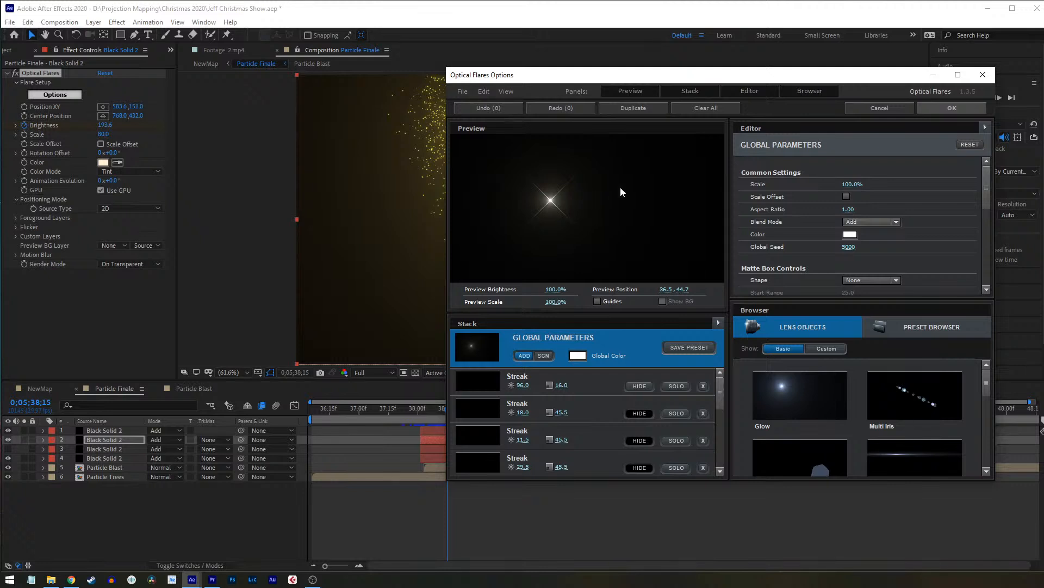
left_click_drag(554, 205, 581, 203)
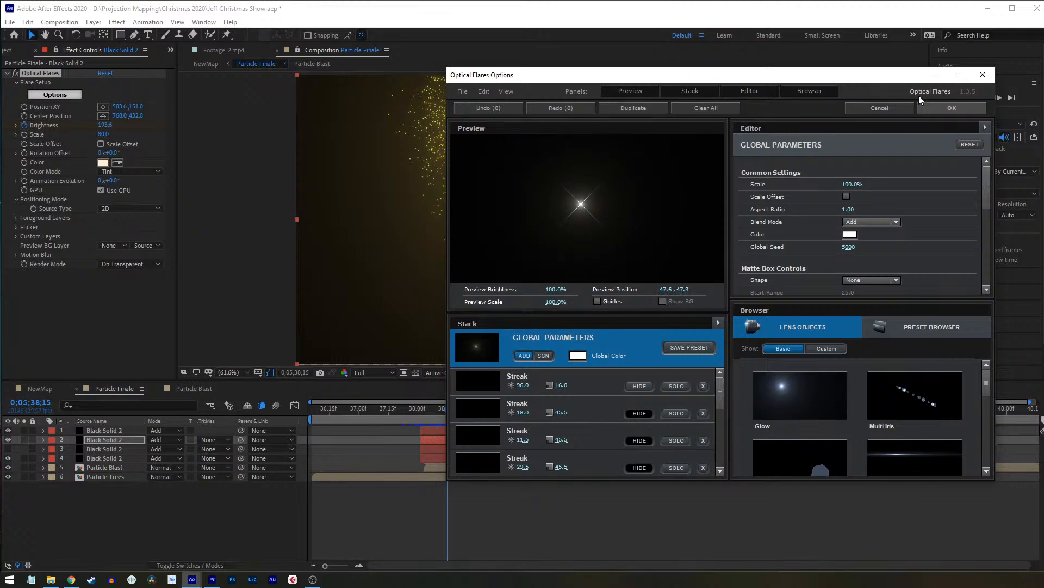
left_click(983, 74)
left_click(702, 300)
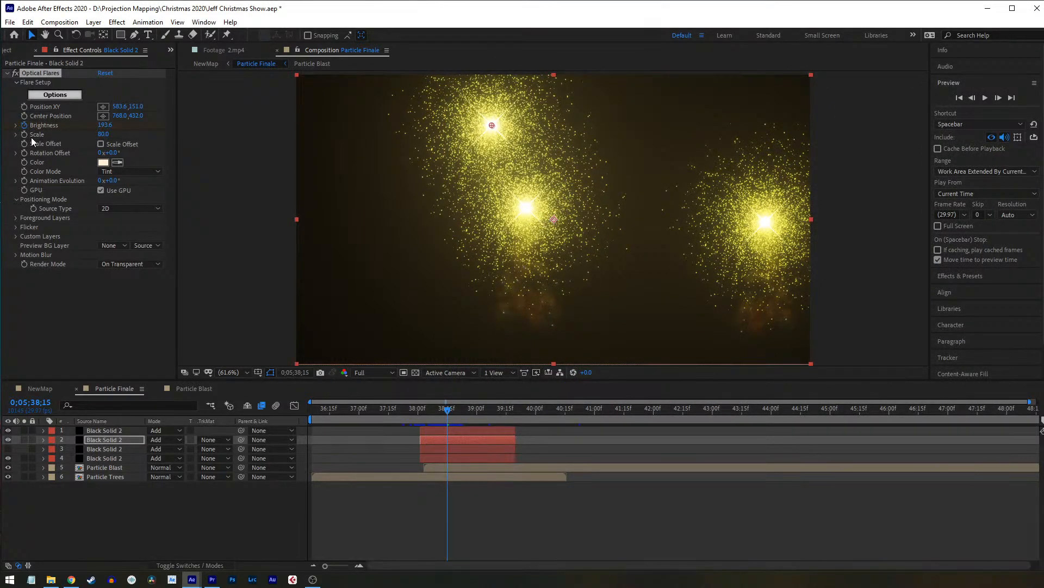
Step: Inspect the flare layer's brightness setting and effect keyframes, and scrub Particle Finale to 0;05;39;25
mouse_move(105, 125)
left_mouse_down()
mouse_move(37, 134)
mouse_move(156, 142)
mouse_move(103, 145)
left_mouse_up()
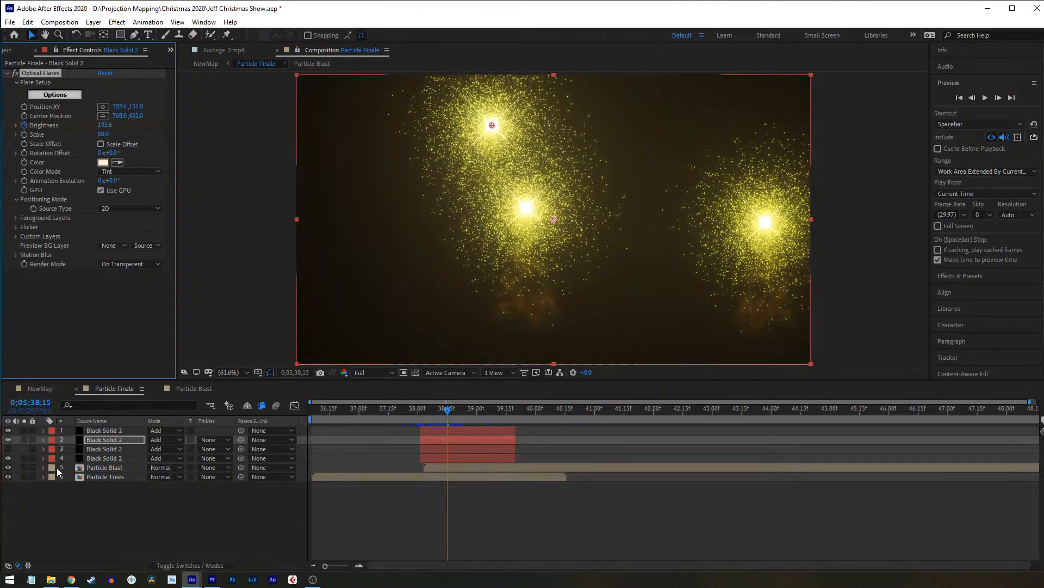
left_click(44, 440)
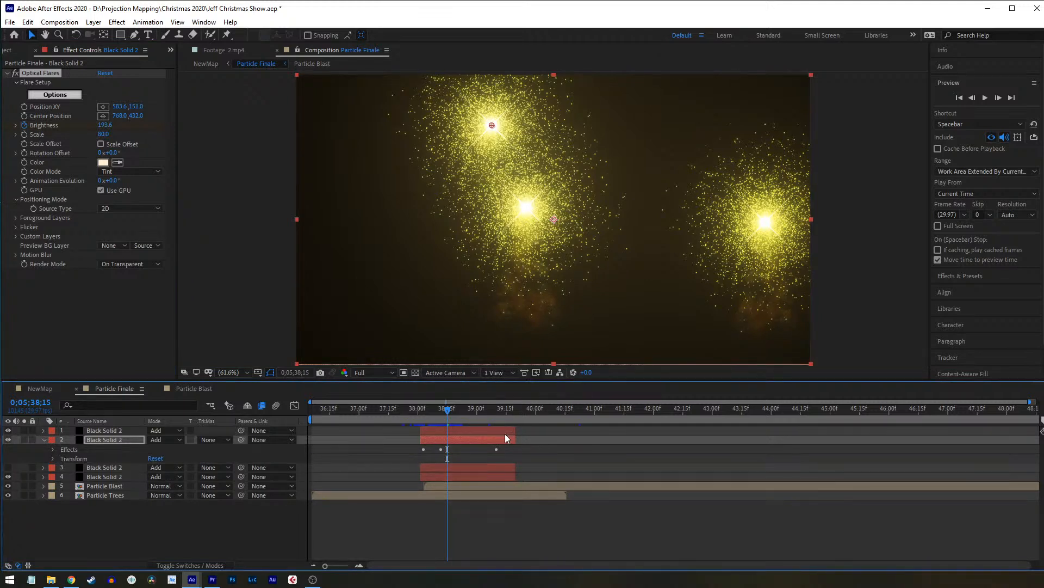
left_click(44, 439)
left_click(840, 190)
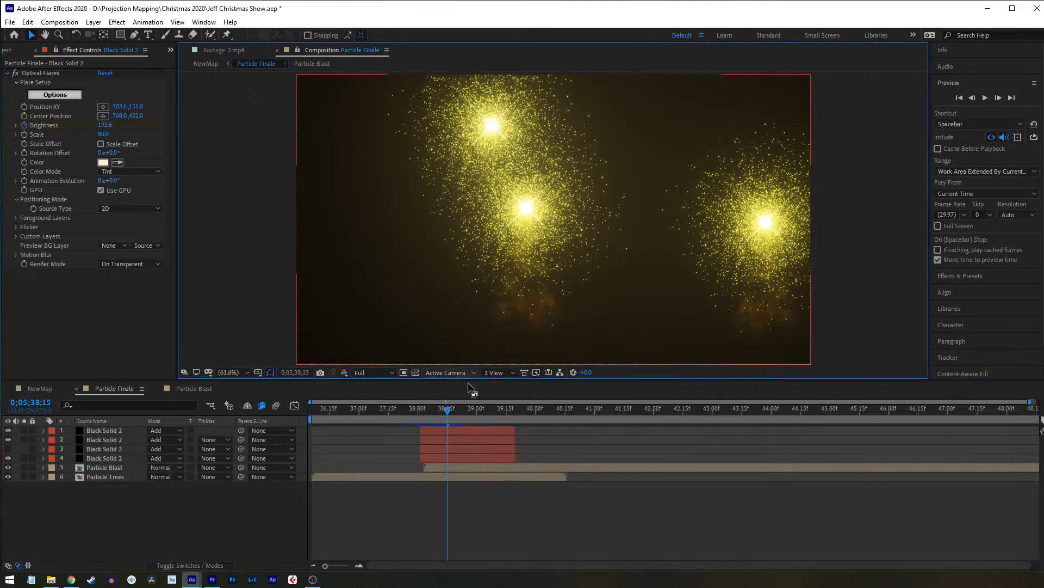
left_click_drag(430, 414, 524, 459)
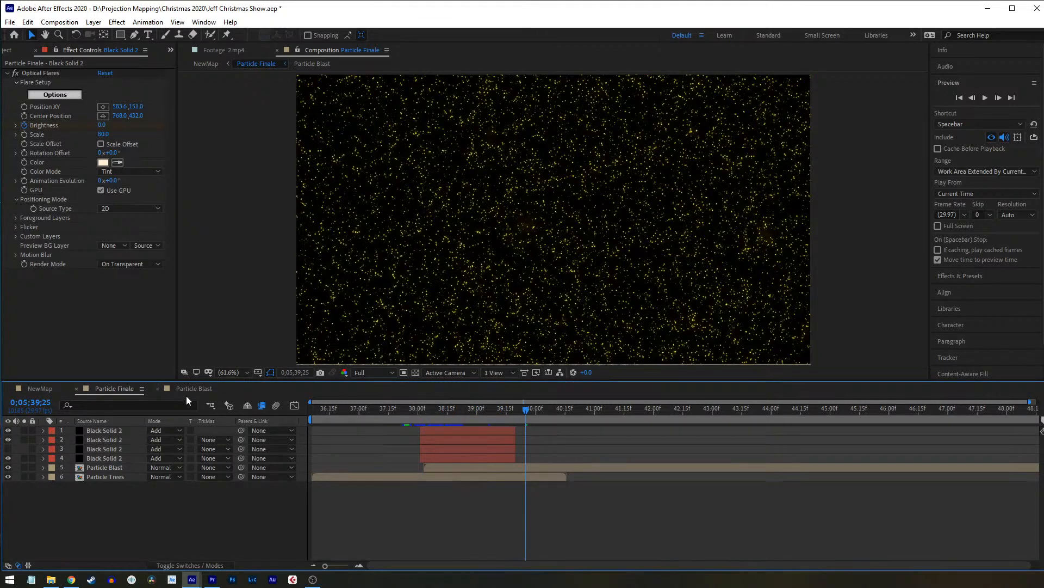
Step: Close Particle Blast, check its layer's Glow effect, and return to NewMap to view the Particle Finale layer's house mask
left_click(157, 389)
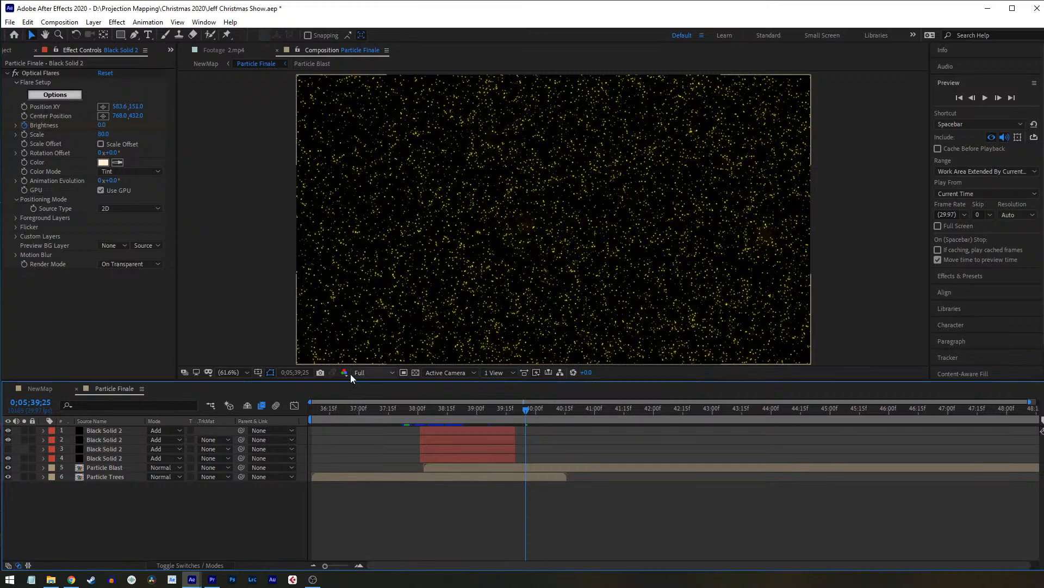
left_click(118, 468)
left_click(24, 74)
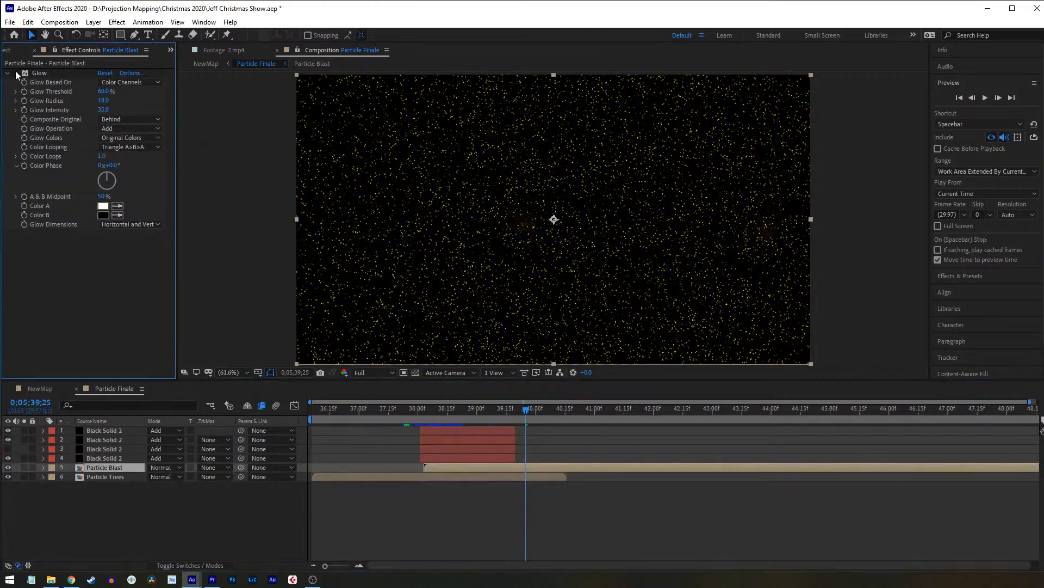
left_click(76, 389)
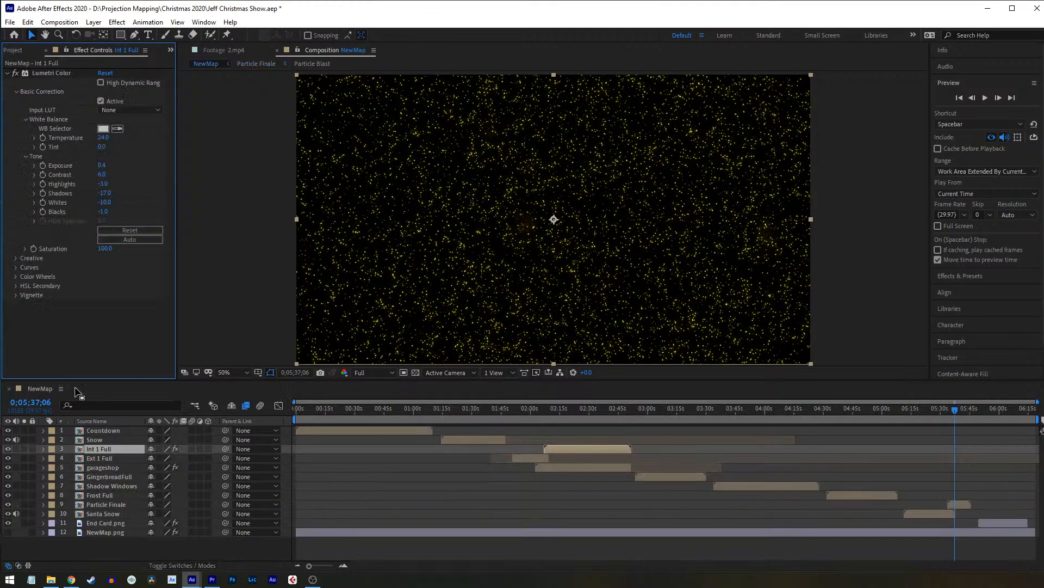
left_click(117, 506)
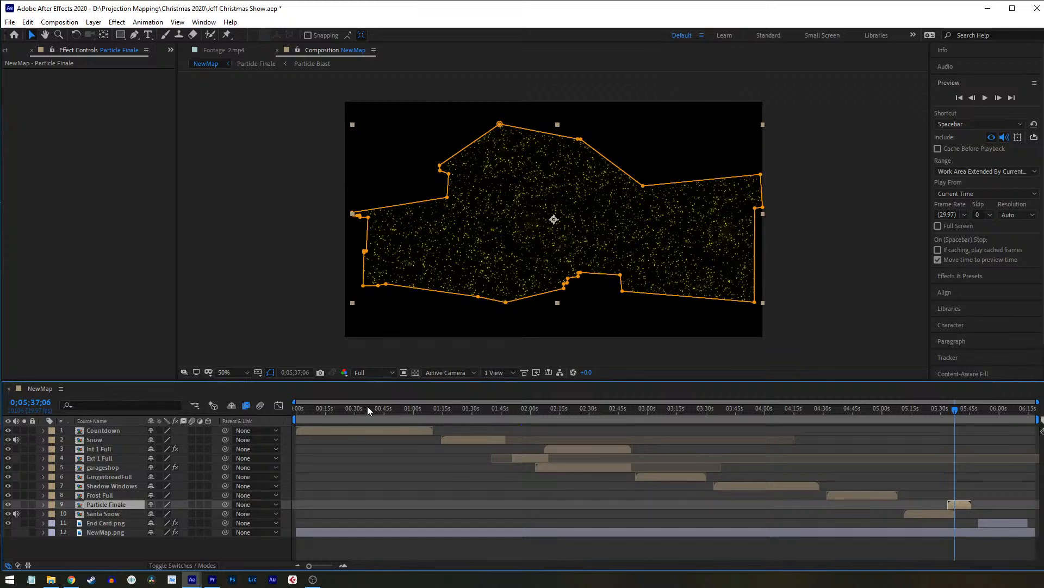
Step: Switch to File Explorer and browse the Halloween 2020 project's Misc and Ghost Becky folders for the ghost clips
left_click(50, 579)
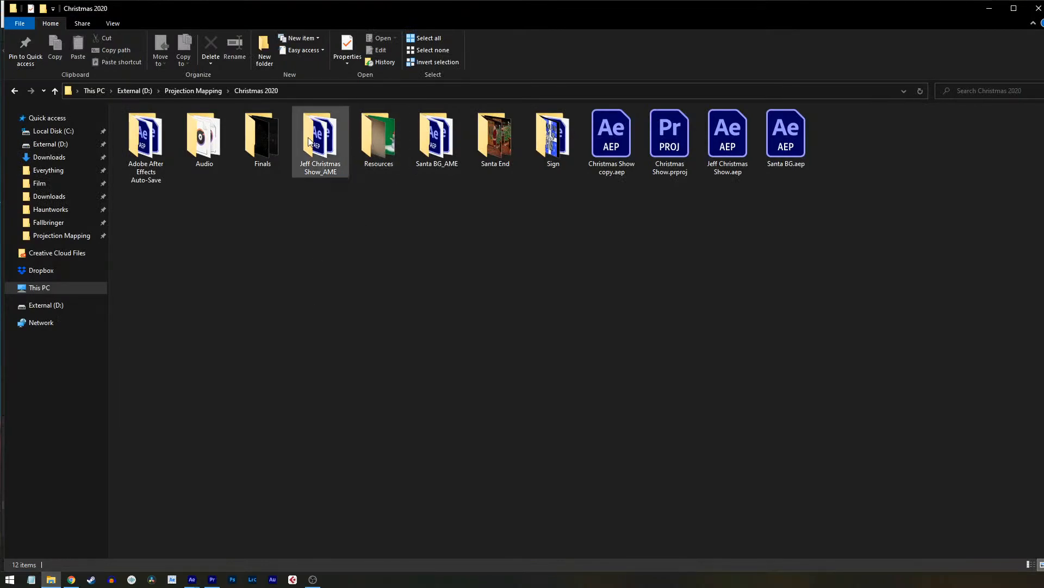
left_click(197, 91)
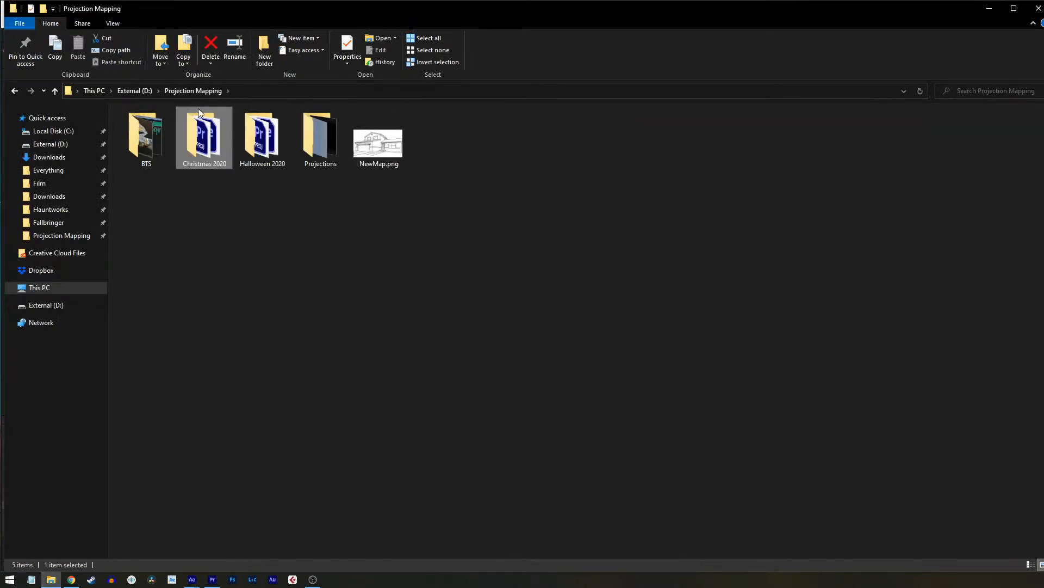
double_click(261, 170)
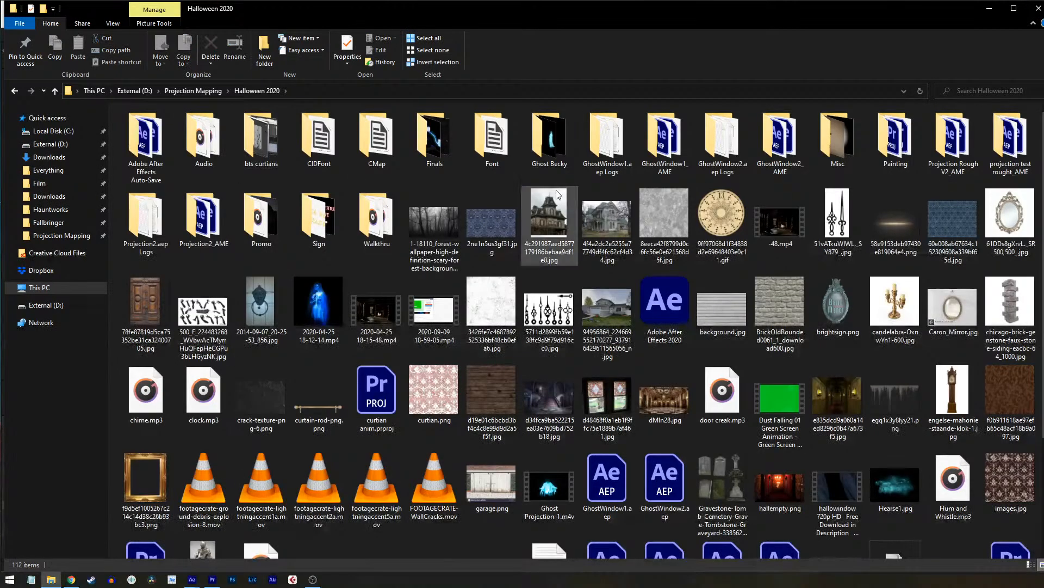
double_click(826, 148)
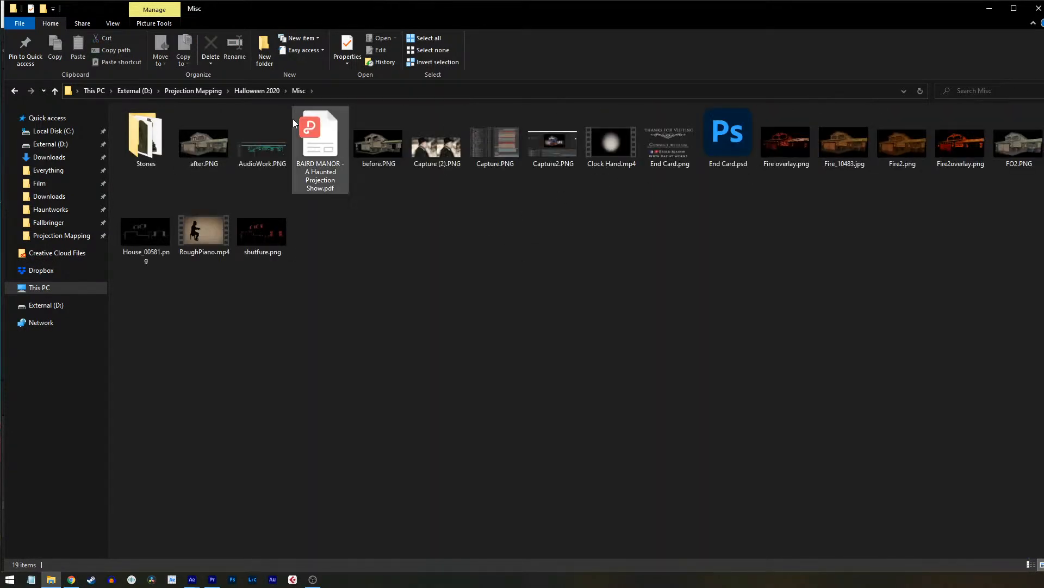
left_click(259, 90)
double_click(547, 128)
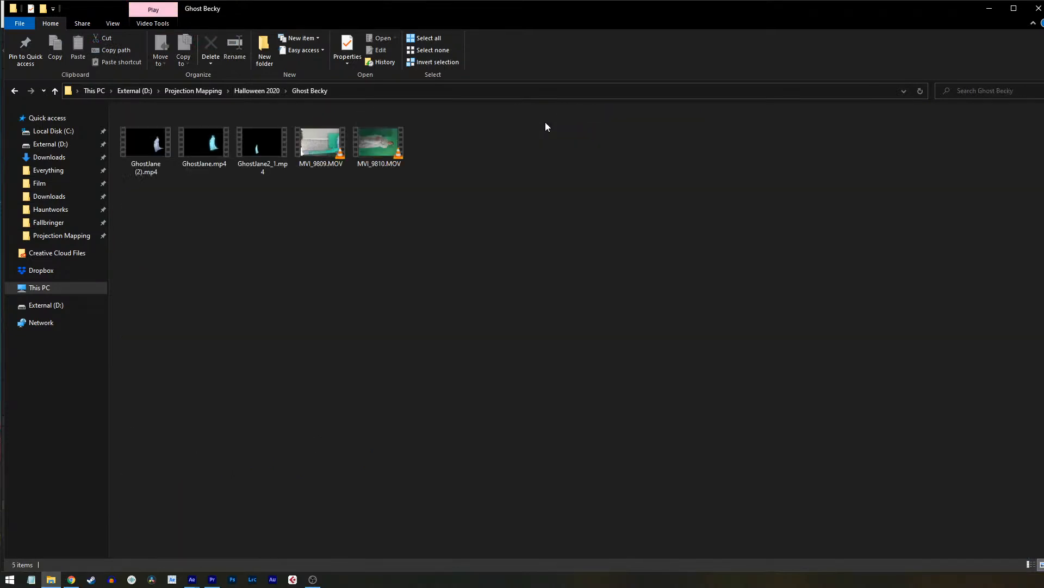
left_click_drag(158, 214, 396, 133)
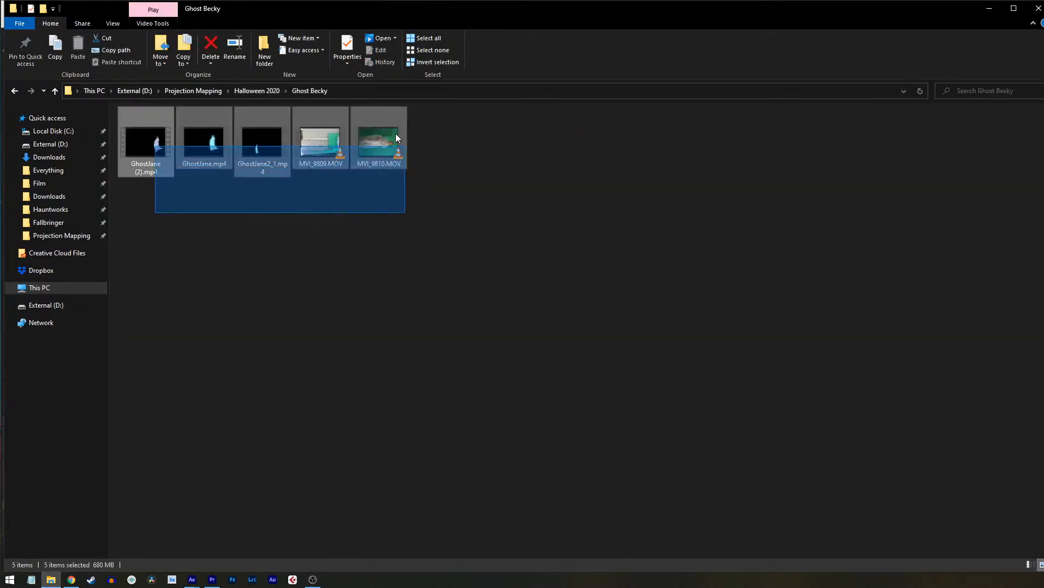
left_click(370, 249)
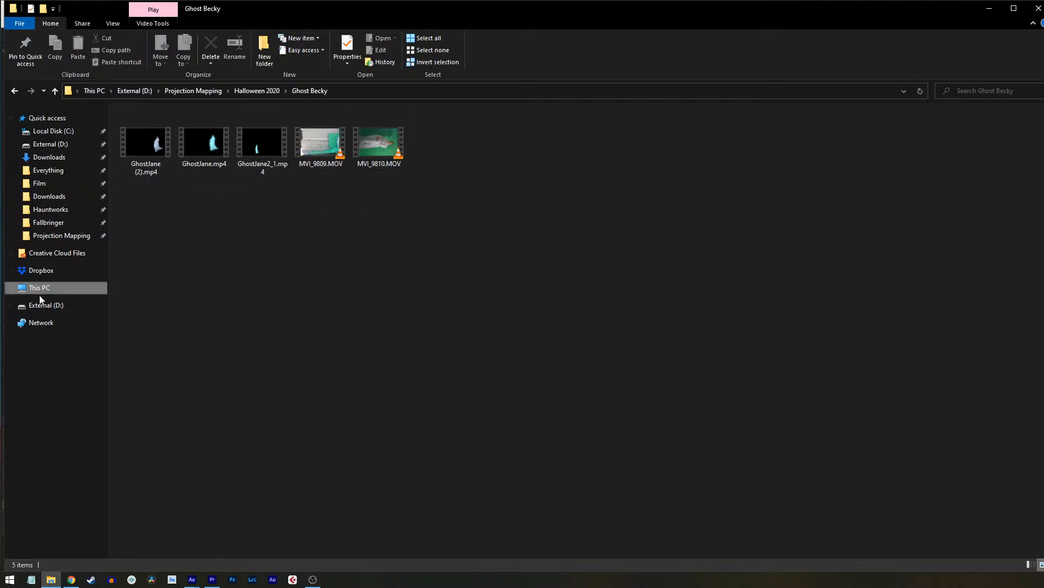
Step: Play the green-screen clip MVI_9809.MOV from the BTS folder's Ghost Becky subfolder, lowering the volume to 54%, and close the player
left_click(185, 90)
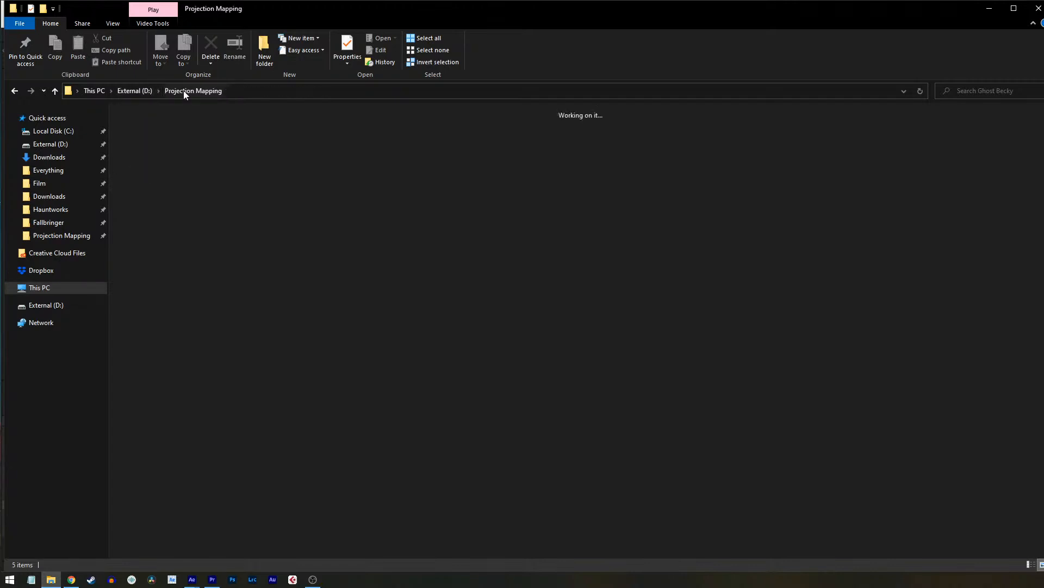
double_click(156, 136)
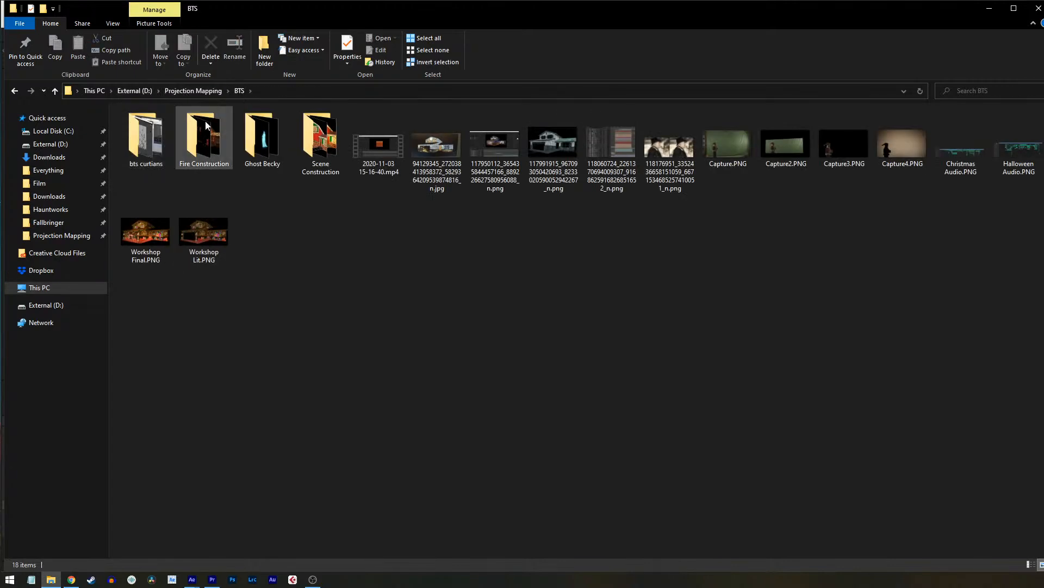
double_click(262, 137)
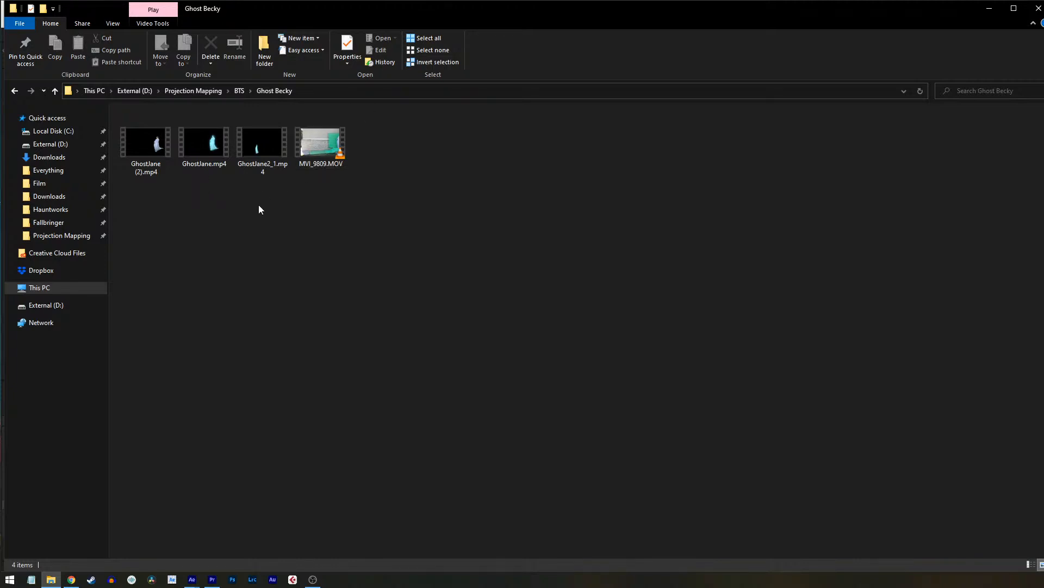
left_click(321, 159)
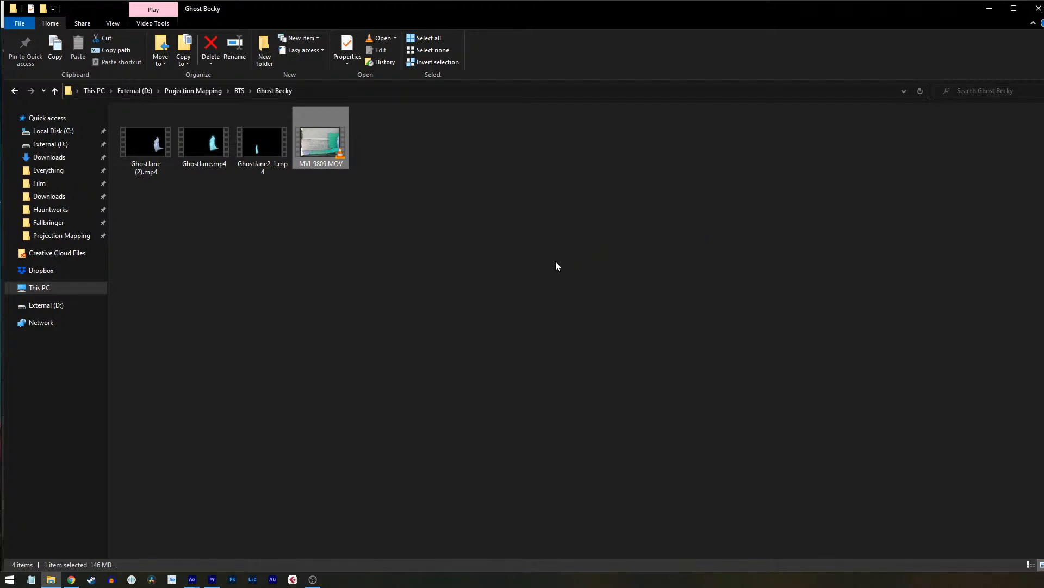
key("Return")
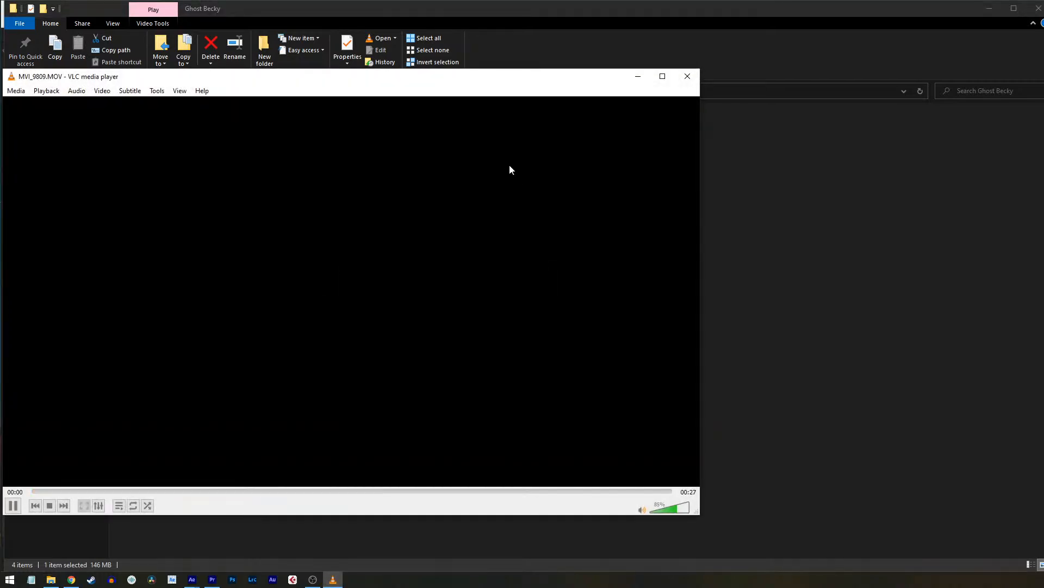
left_click_drag(472, 79, 678, 80)
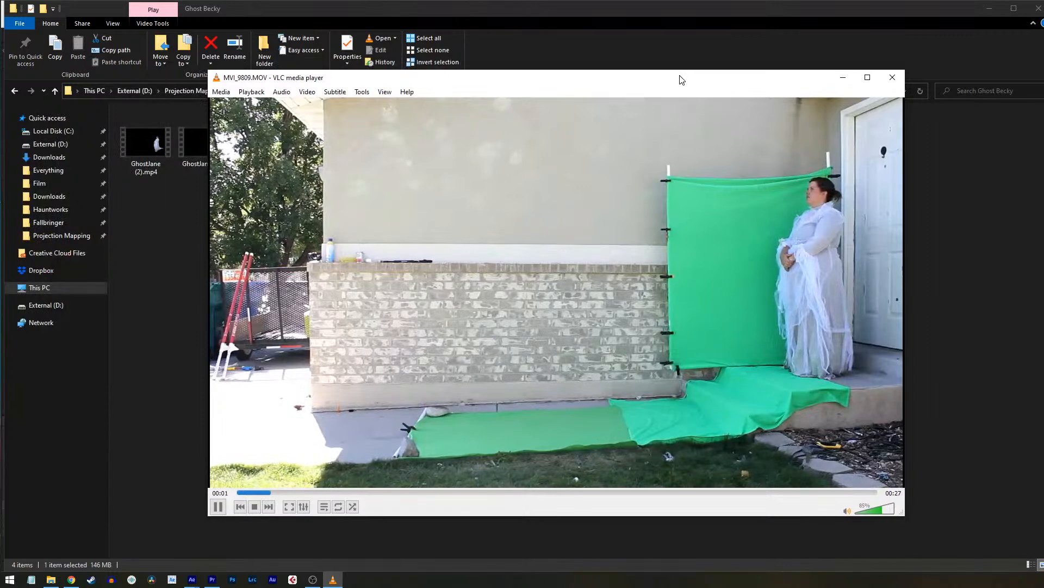
left_click(873, 512)
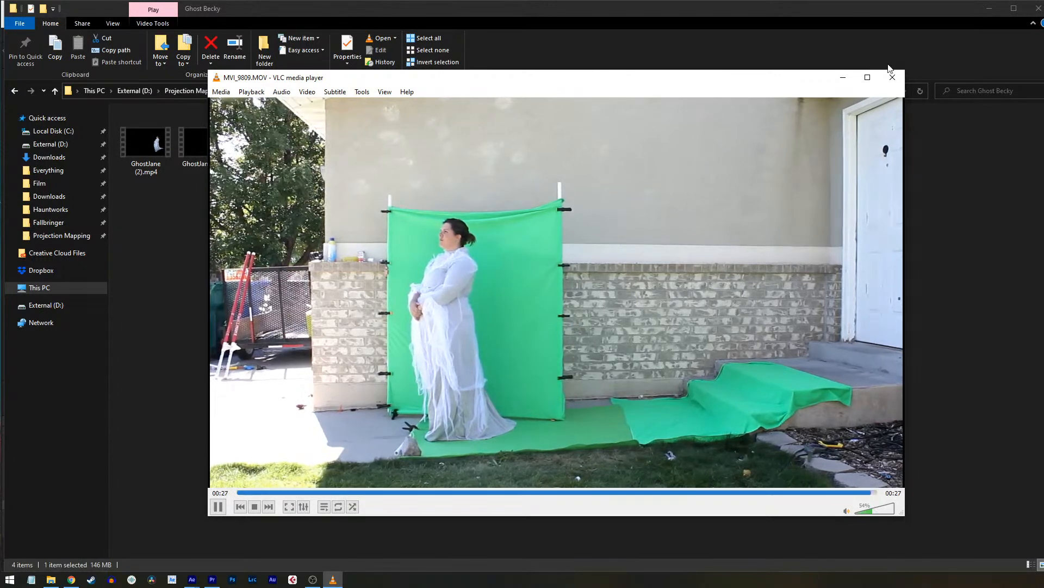
left_click(893, 77)
Step: Play the keyed clip GhostJane (2).mp4 and the glowing version GhostJane.mp4, replaying the ghost's appearance, and close the player
double_click(148, 155)
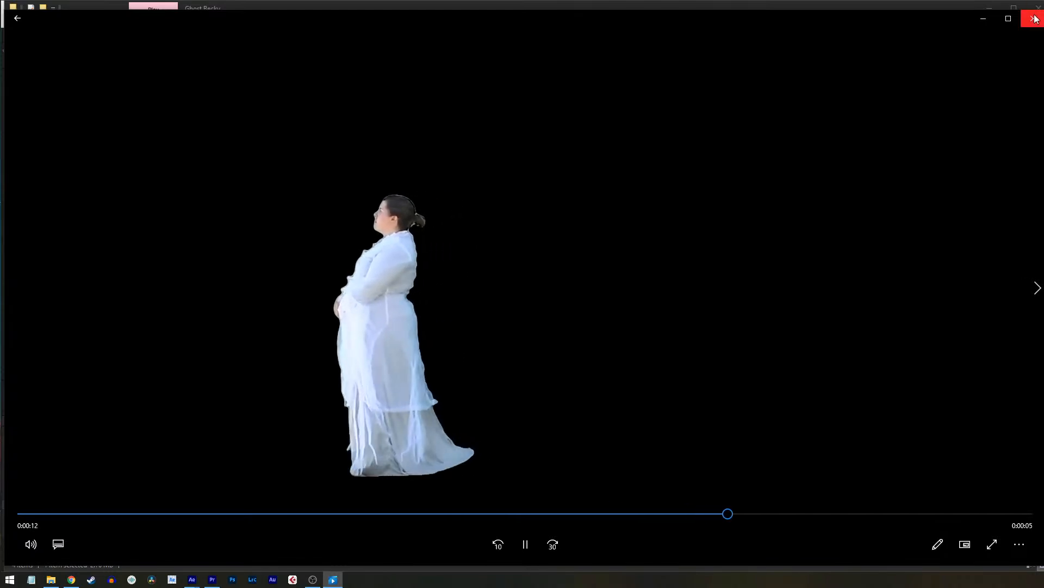
key("alt+F4")
double_click(230, 155)
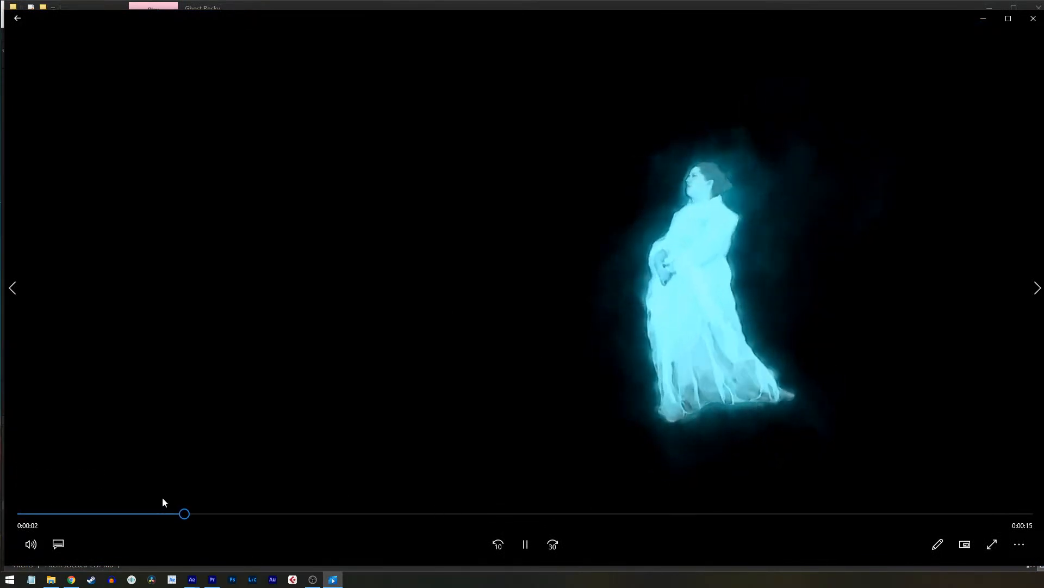
left_click(65, 513)
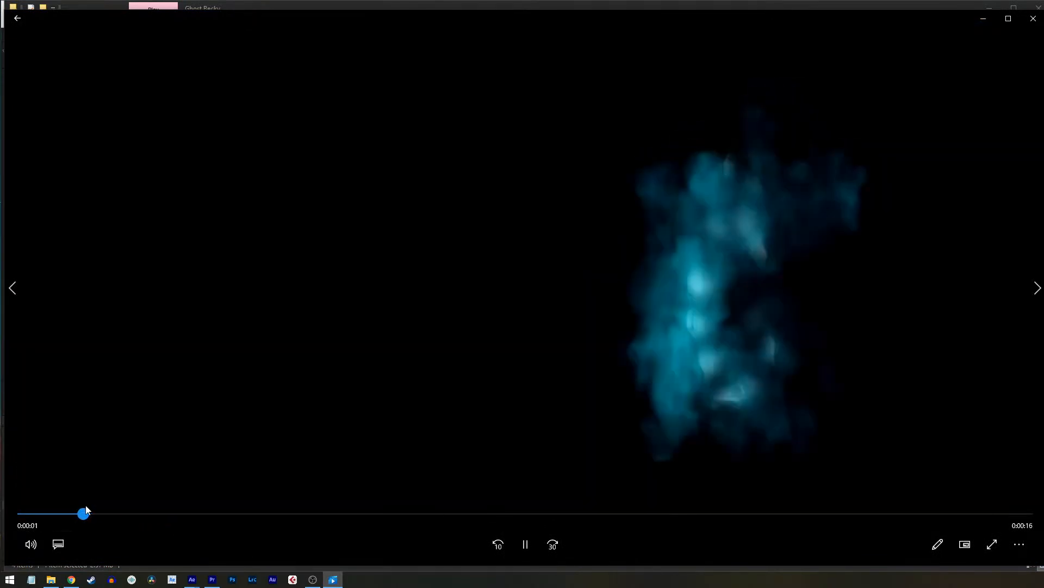
left_click_drag(85, 512, 123, 513)
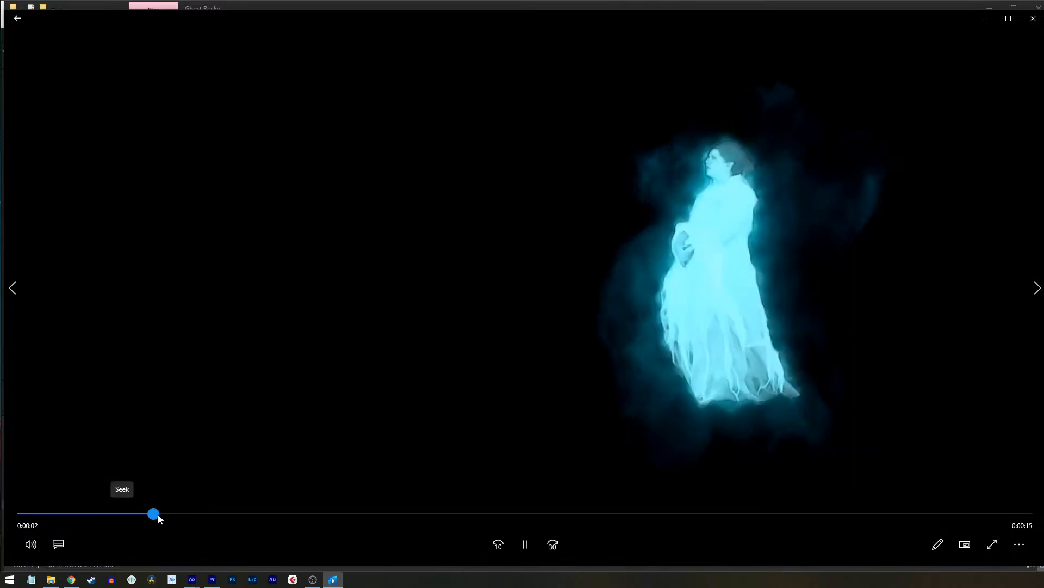
left_click_drag(239, 518, 187, 513)
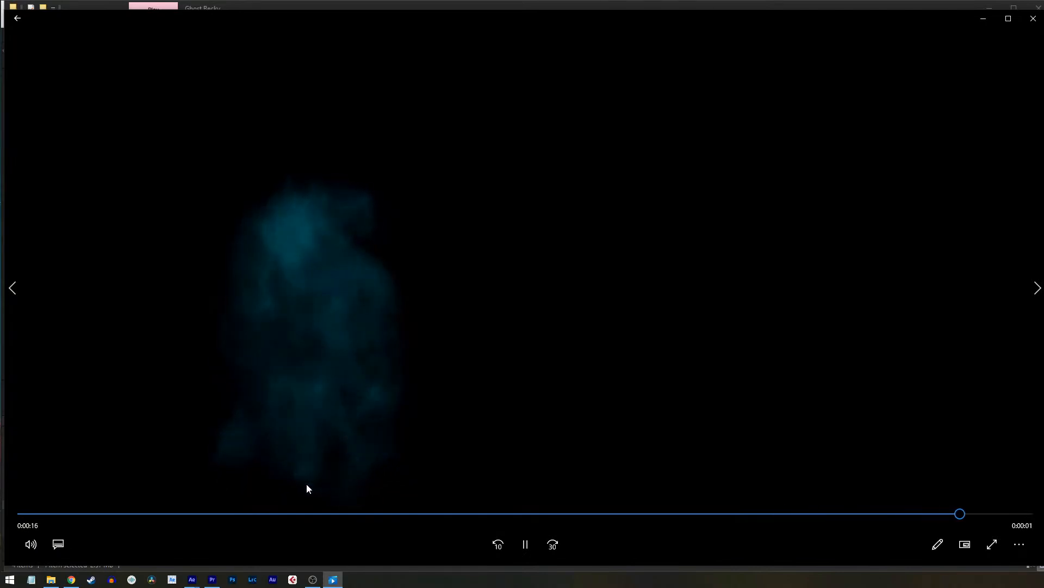
left_click(1032, 20)
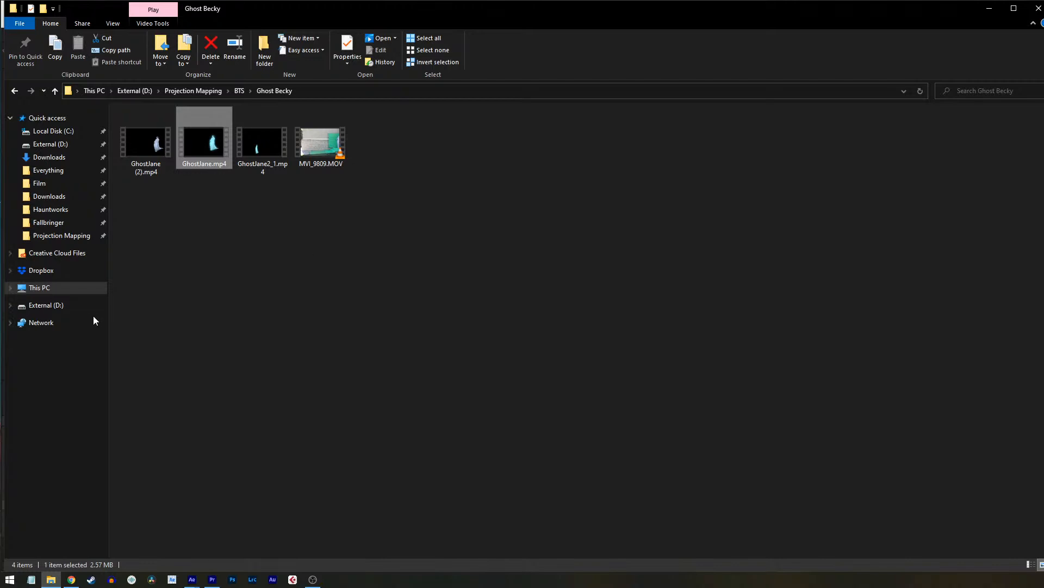
Step: Play the ghost clip GhostJane2_1.mp4, close the player, and switch to After Effects with the Halloween project's Main composition
double_click(276, 134)
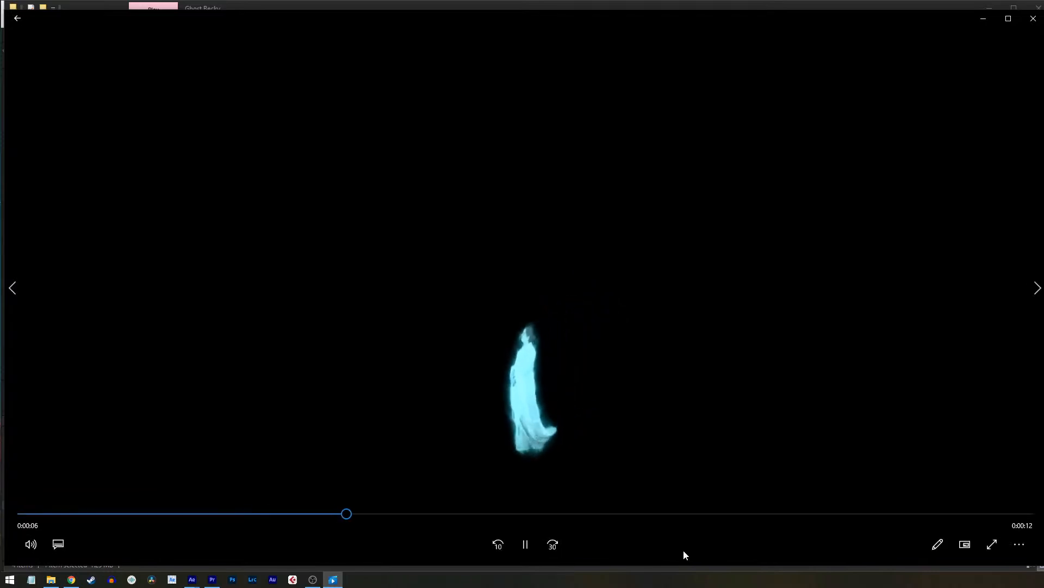
left_click(1033, 18)
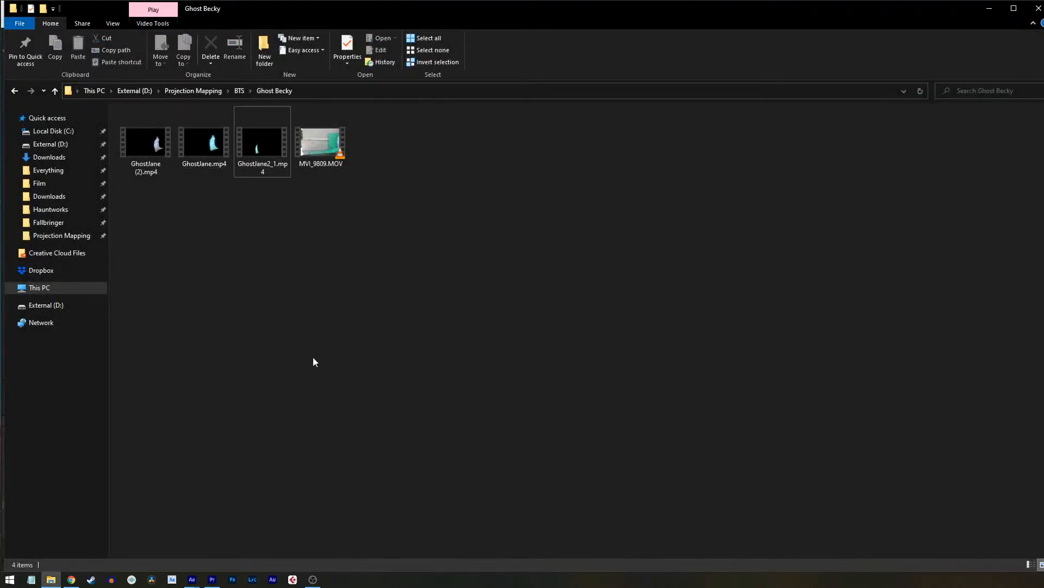
mouse_move(193, 578)
left_click(230, 549)
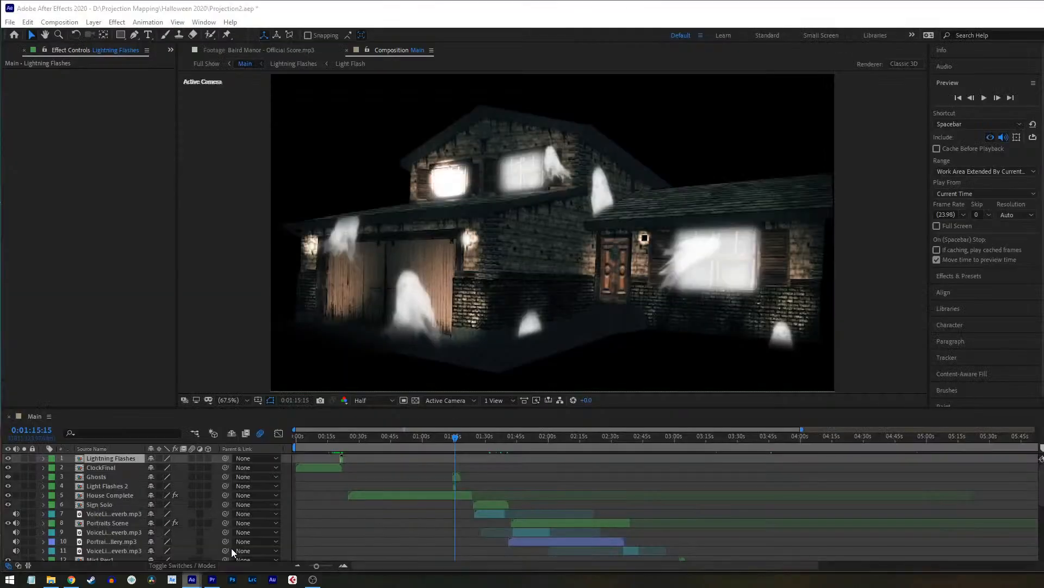
Step: Scrub the Main composition through the House Int 1 scene and the Mist Rev1 transition around 0:03:03, returning to about 0:02:42
left_click_drag(474, 442, 632, 493)
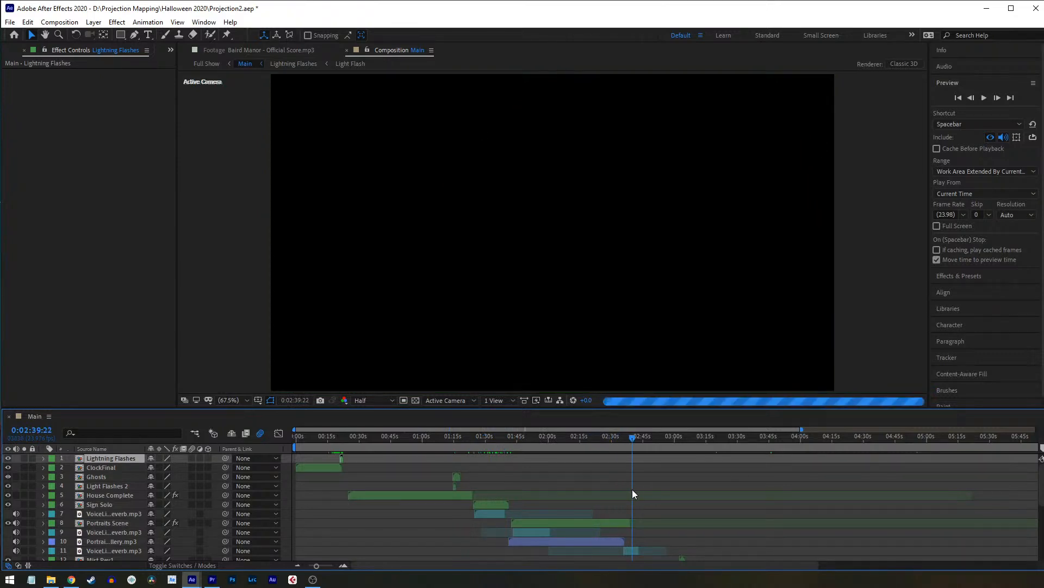
scroll(947, 469, "down", 2)
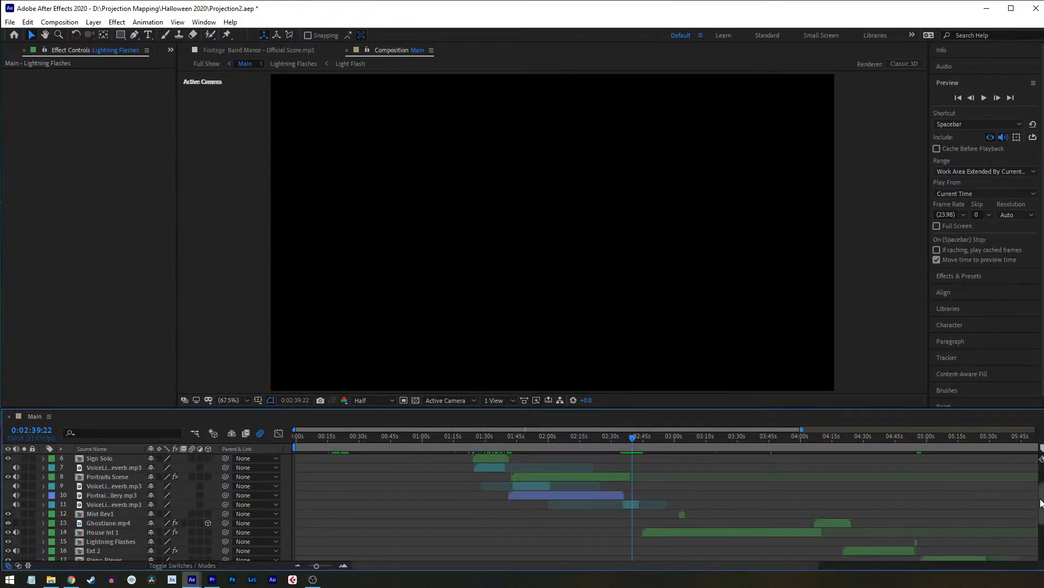
scroll(968, 503, "down", 1)
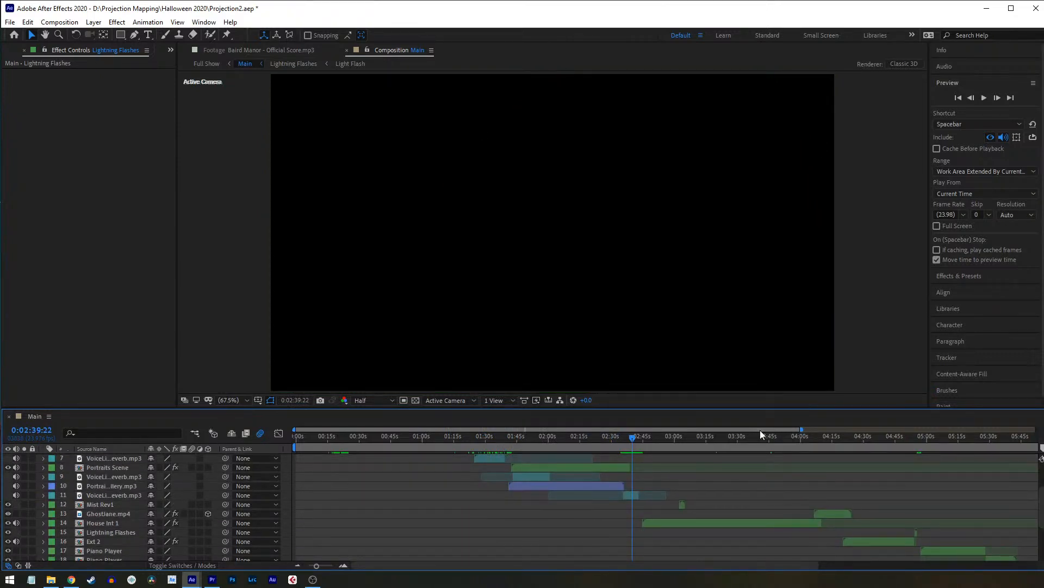
left_click_drag(734, 444, 756, 445)
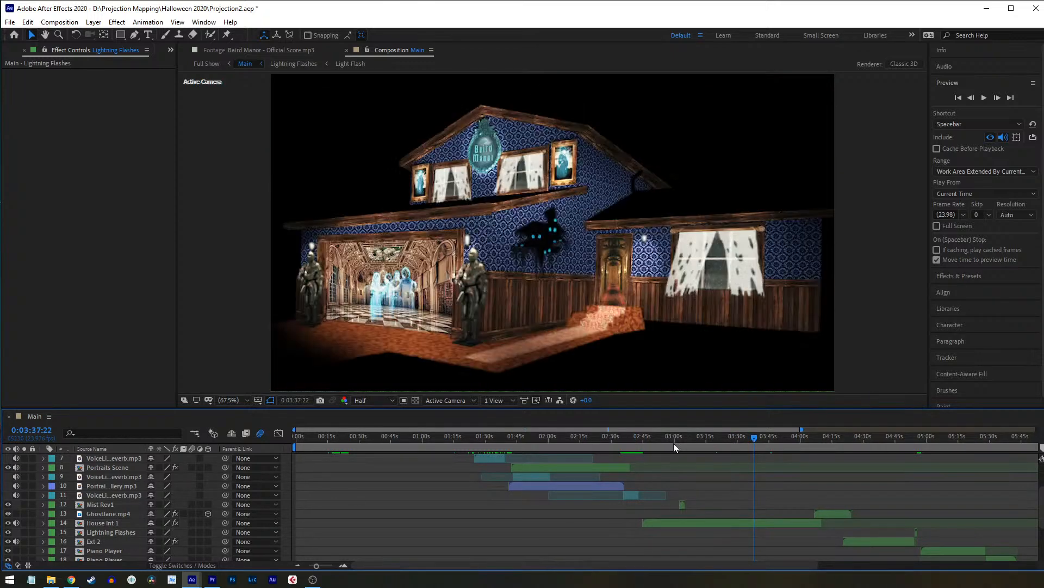
left_click_drag(677, 444, 682, 445)
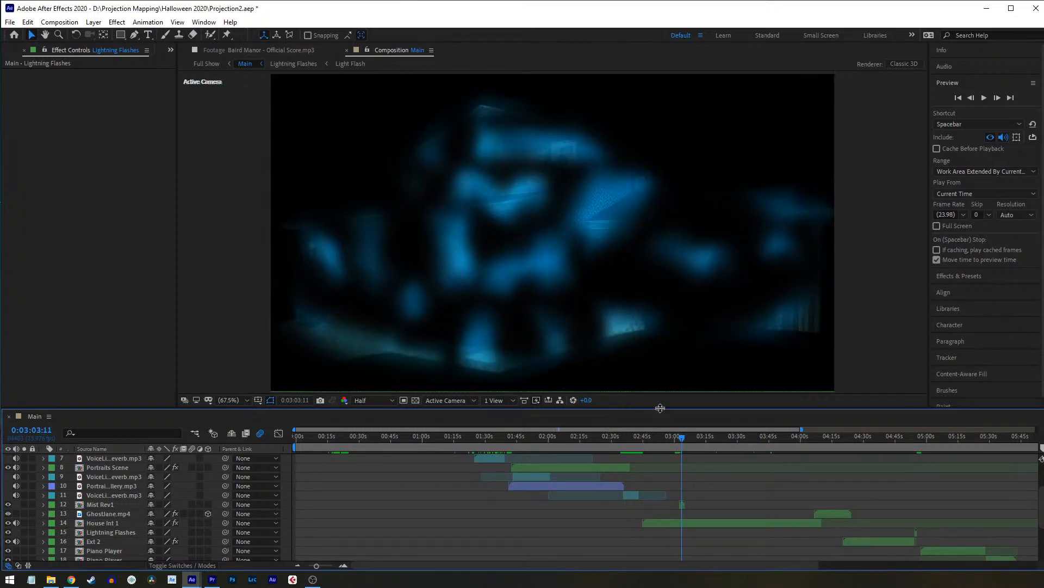
left_click_drag(682, 440, 683, 440)
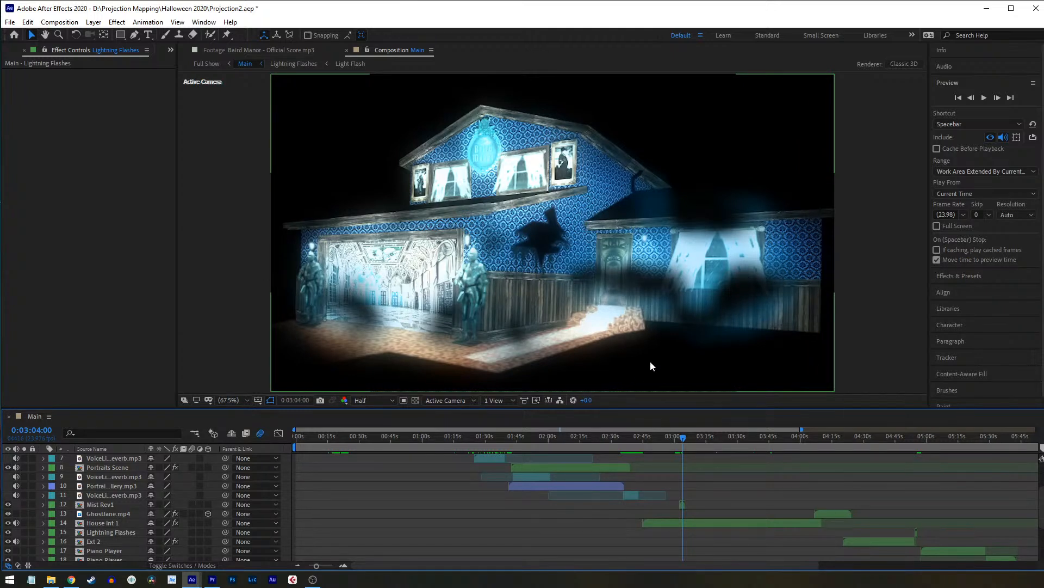
left_click_drag(684, 442, 634, 441)
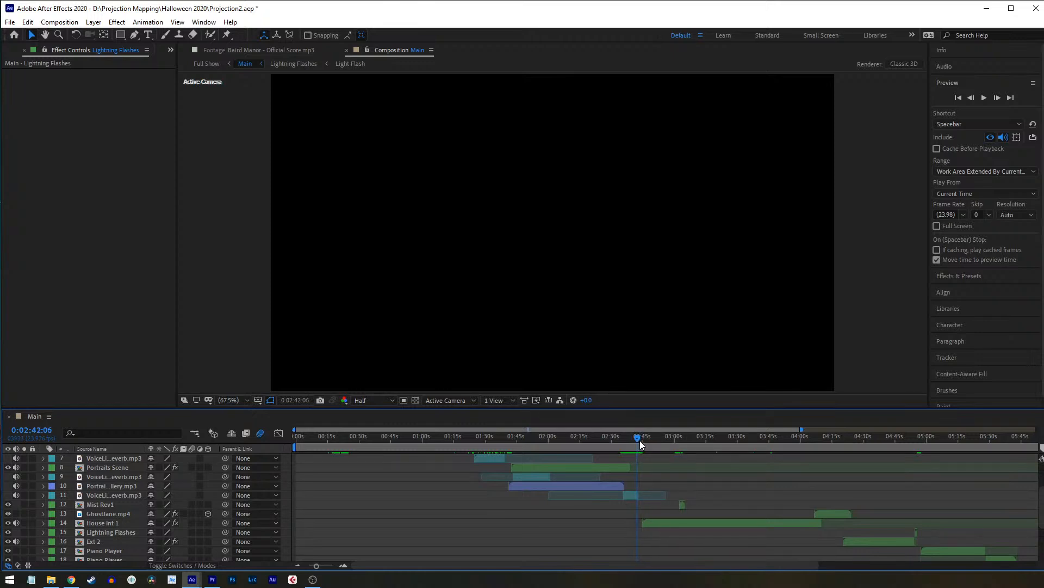
Step: Select the GhostJane.mp4 layer in Main and scrub through the ghost's walk in front of the house between about 0:04:11 and 0:04:19
left_click(110, 513)
left_click_drag(817, 440, 838, 455)
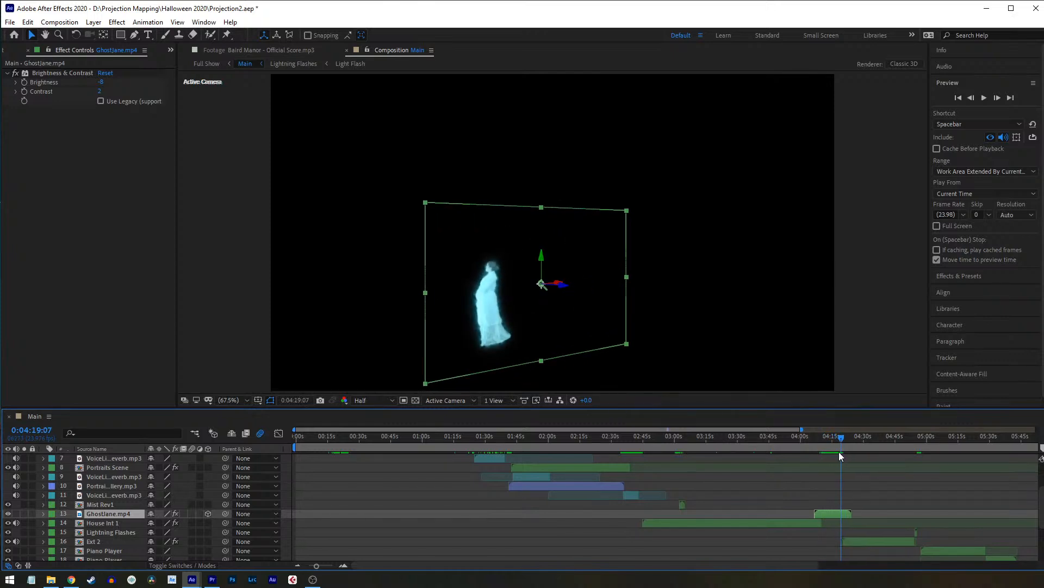
scroll(64, 541, "down", 3)
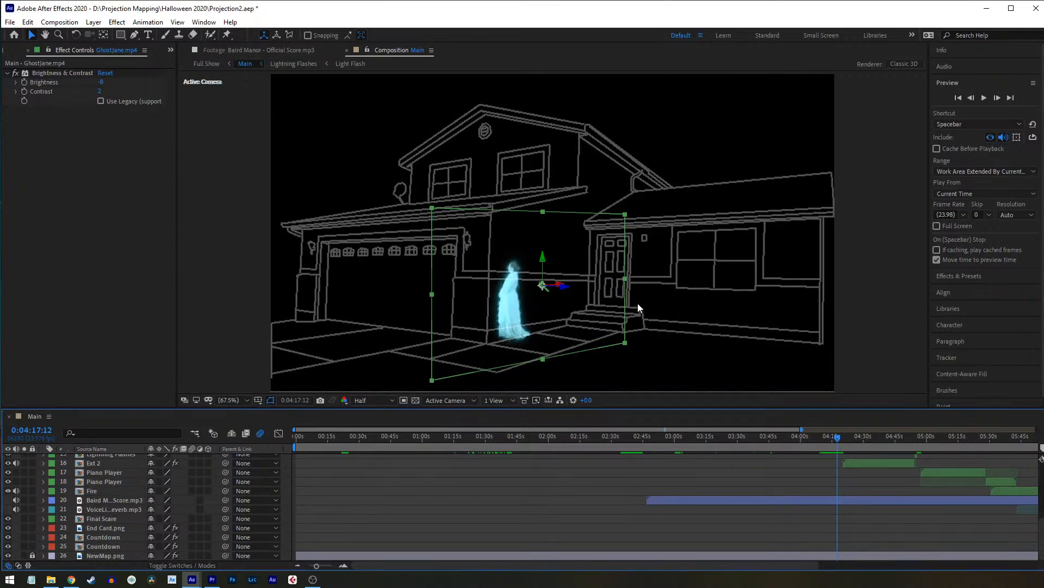
scroll(806, 482, "up", 4)
mouse_move(837, 440)
left_mouse_down()
mouse_move(811, 442)
mouse_move(825, 441)
left_mouse_up()
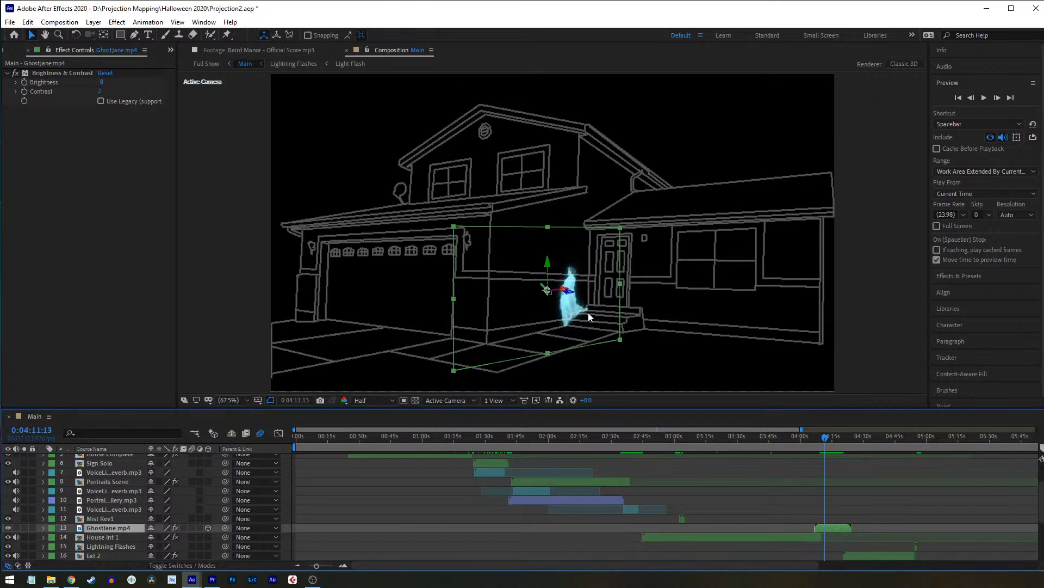
mouse_move(829, 440)
left_mouse_down()
mouse_move(820, 444)
mouse_move(841, 445)
left_mouse_up()
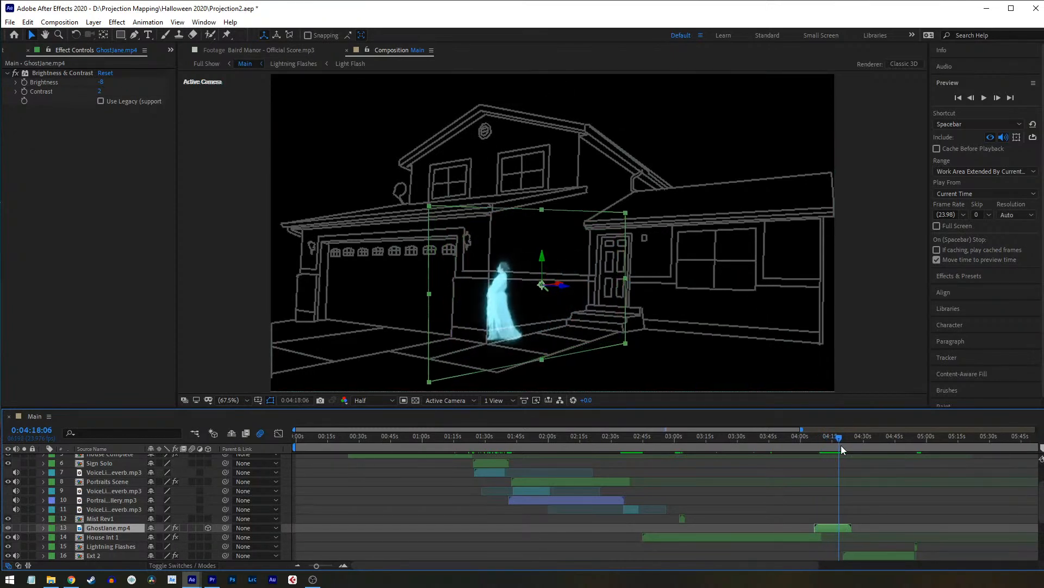
Step: Switch to File Explorer, open Capture.PNG from the BTS folder, and zoom in on the green-screen elf and back out
left_click(52, 580)
left_click(239, 91)
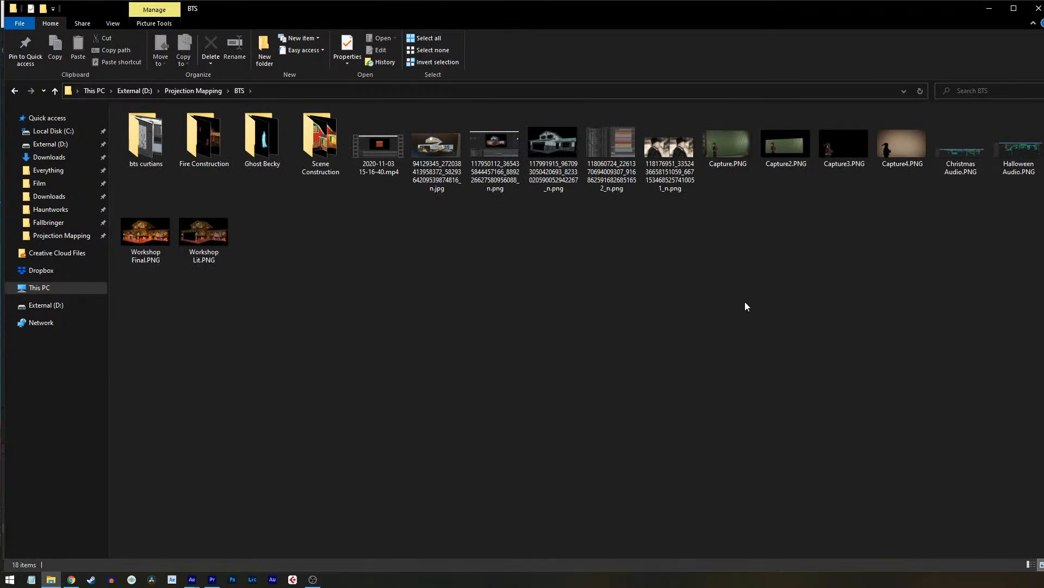
double_click(735, 151)
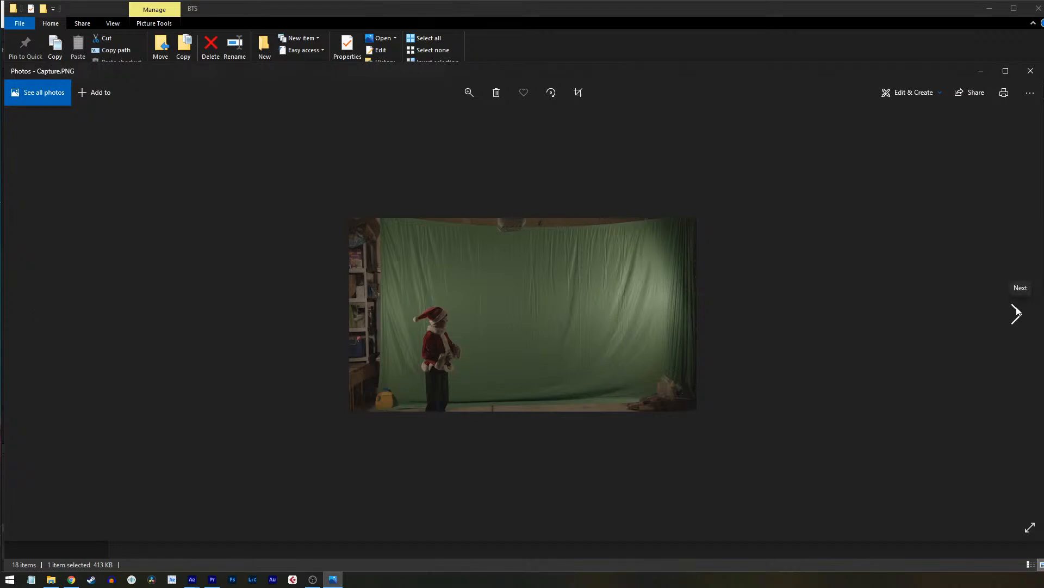
left_click(469, 92)
left_click_drag(417, 120, 450, 126)
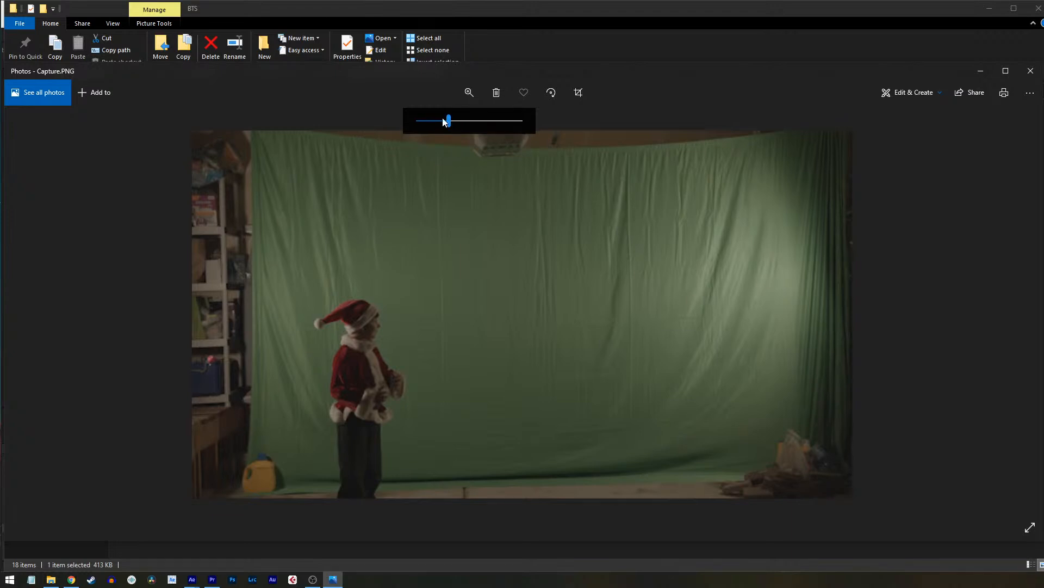
left_click_drag(448, 121, 379, 129)
Step: View Capture2.PNG, Capture3.PNG and Capture4.PNG in turn, zoom in on the elf silhouette in Capture4.PNG and back out, and close the viewer
left_click(1032, 315)
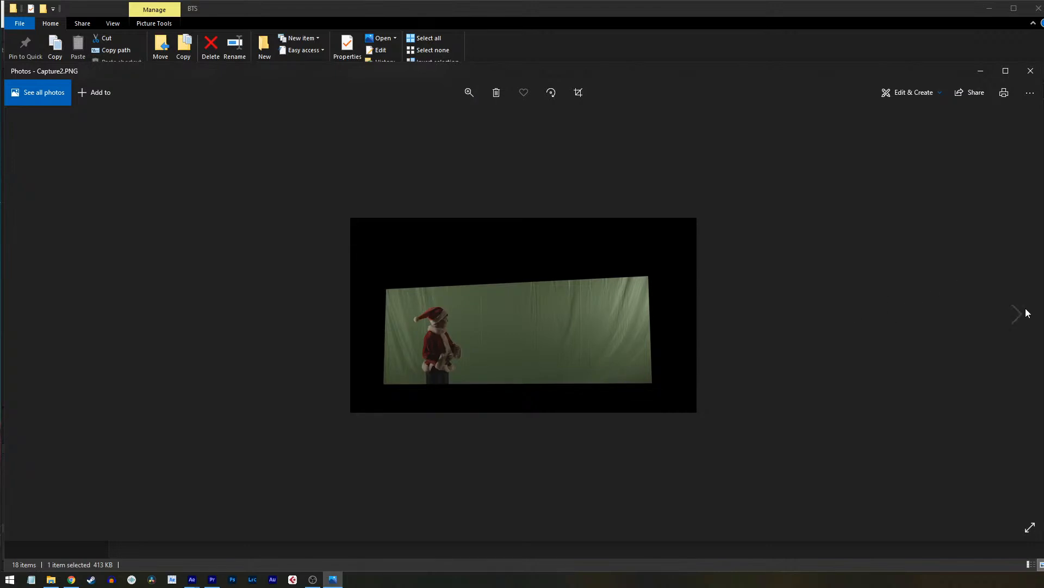
left_click(1026, 311)
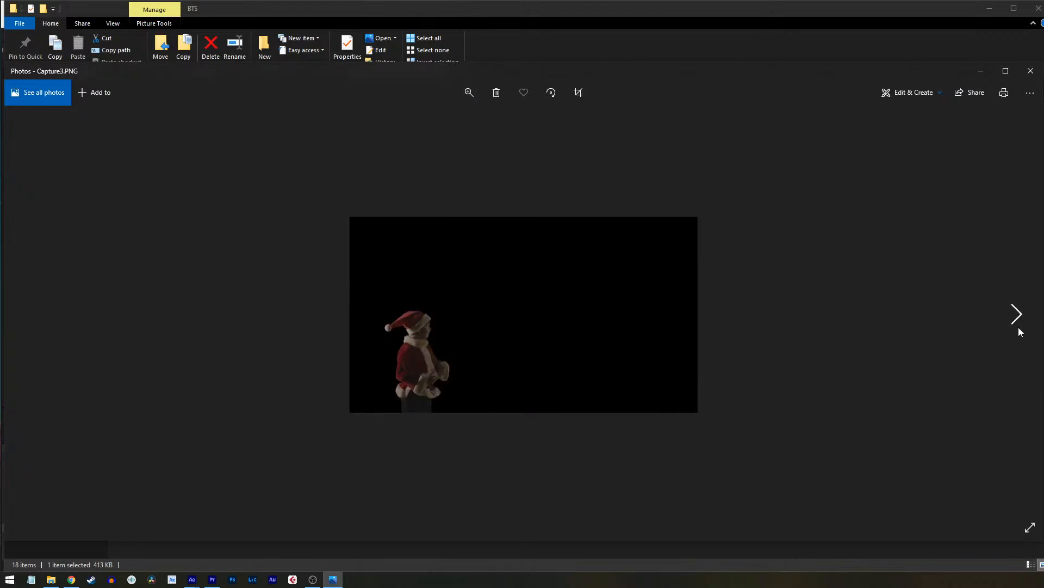
left_click(1019, 329)
left_click(469, 92)
left_click_drag(418, 120, 454, 121)
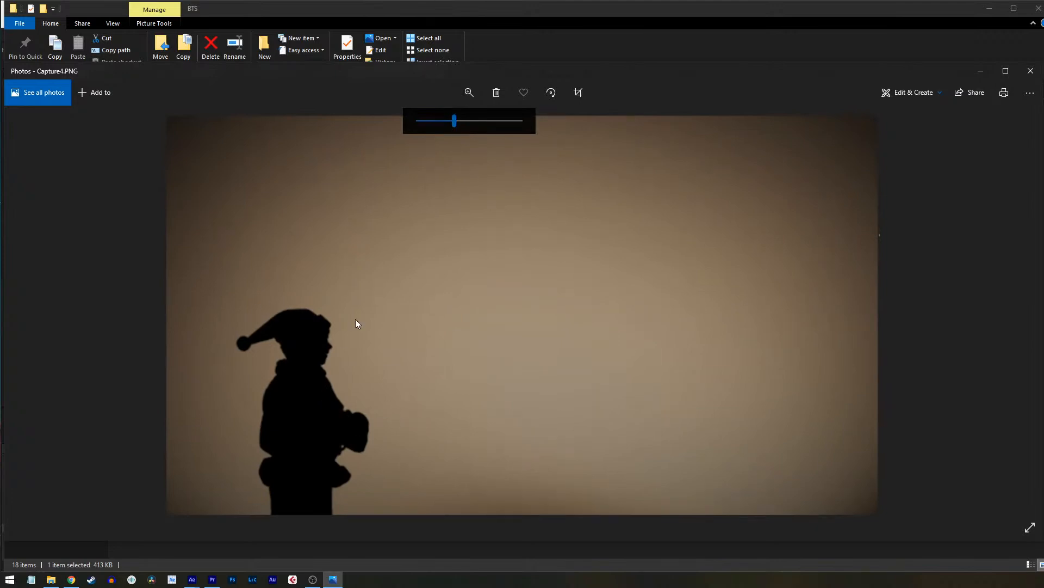
left_click(786, 187)
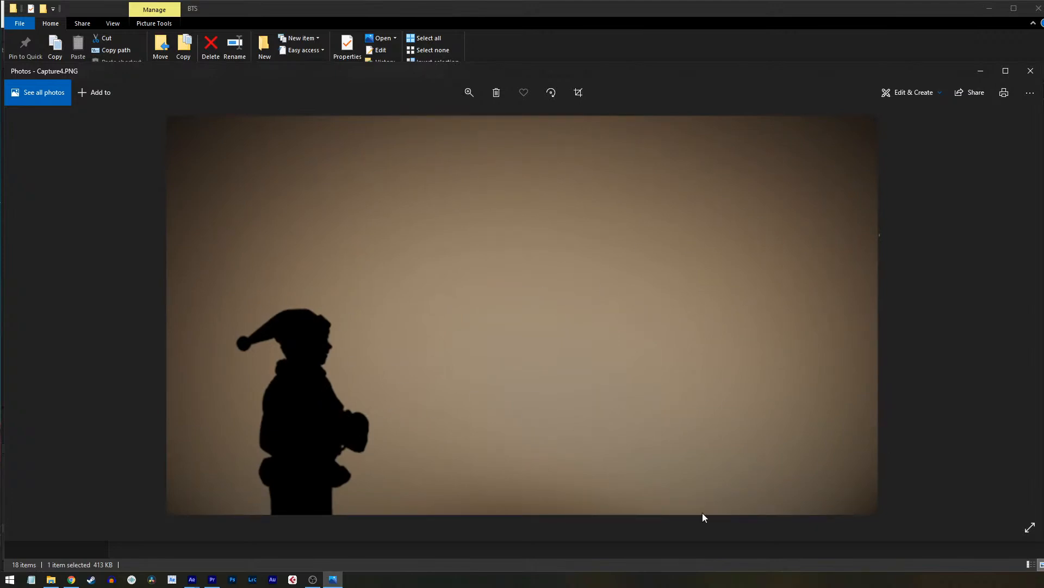
scroll(439, 122, "down", 5)
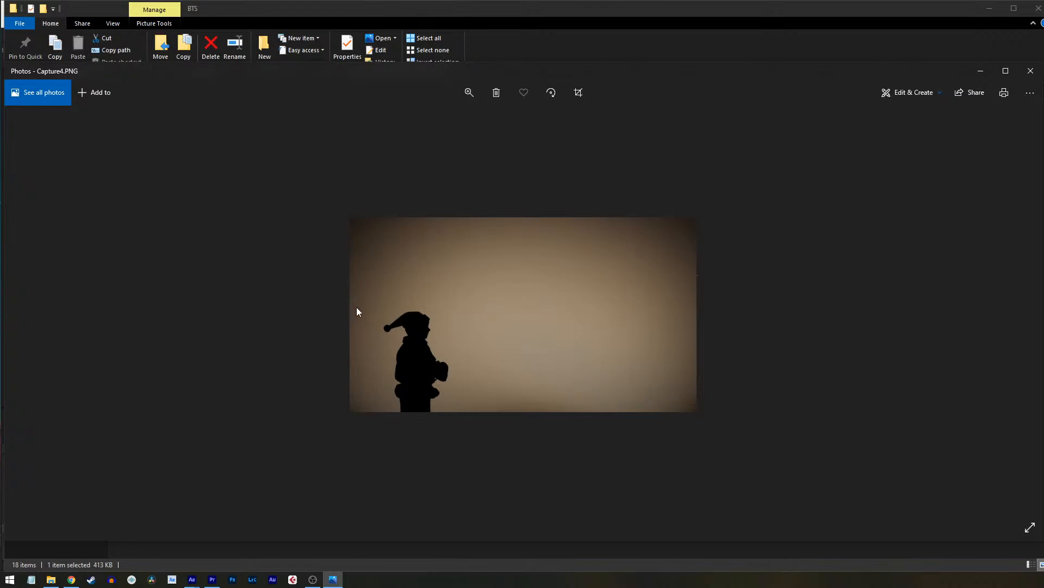
left_click(1030, 71)
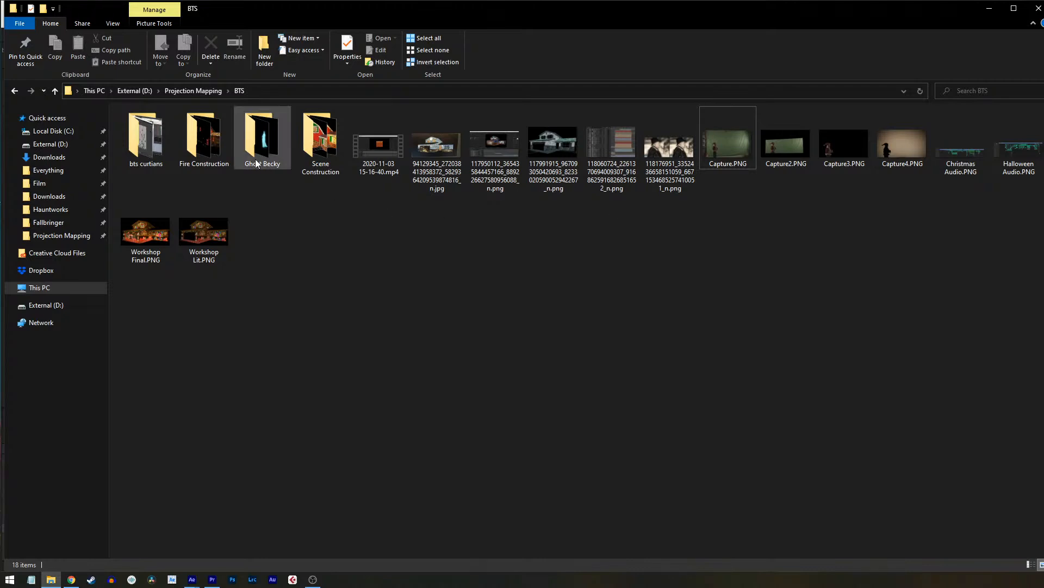
left_click(124, 126)
double_click(123, 122)
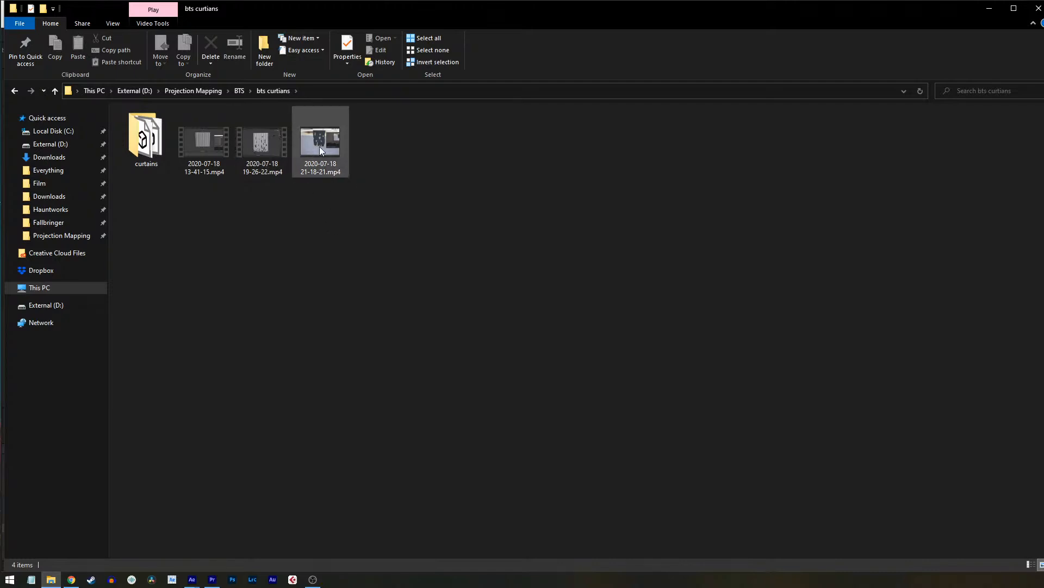
double_click(274, 141)
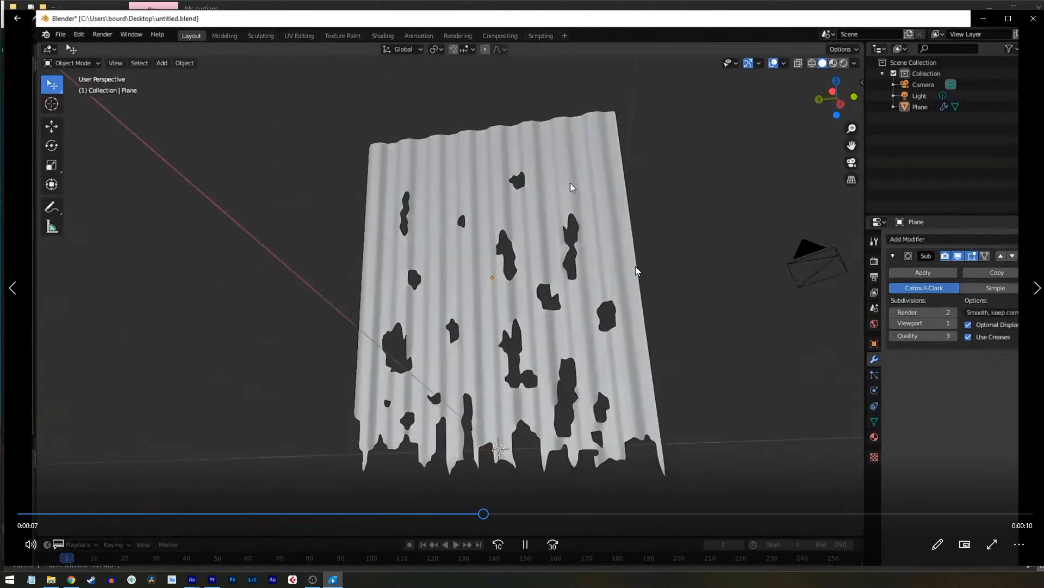
left_click(1033, 18)
double_click(304, 136)
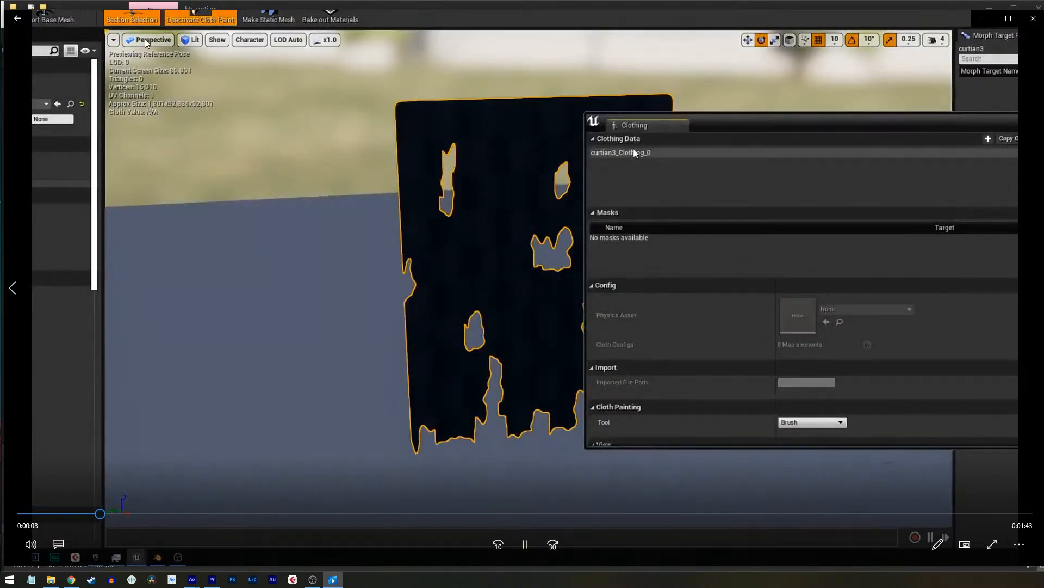
left_click(427, 514)
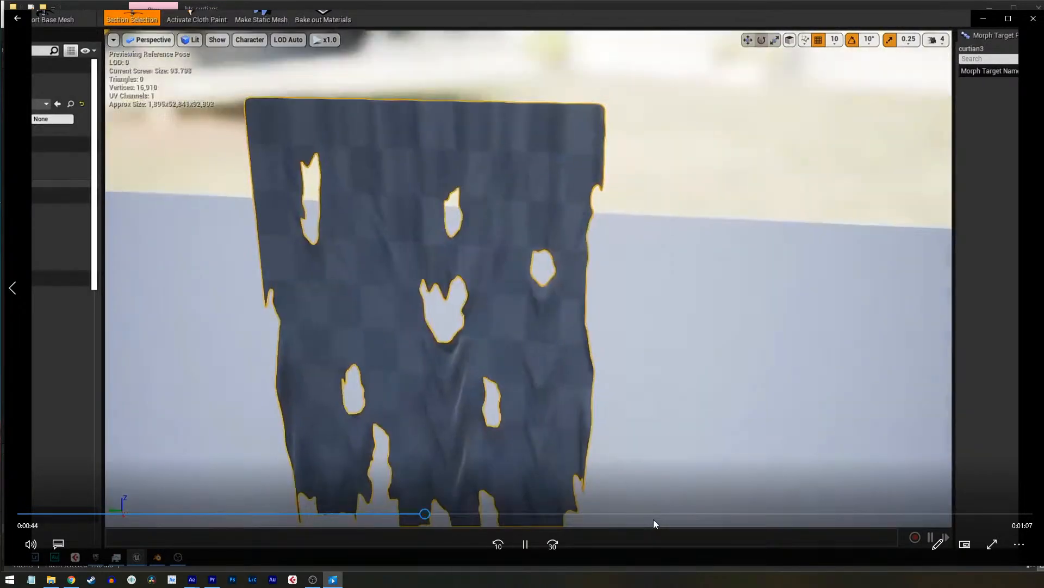
left_click(676, 514)
left_click(815, 513)
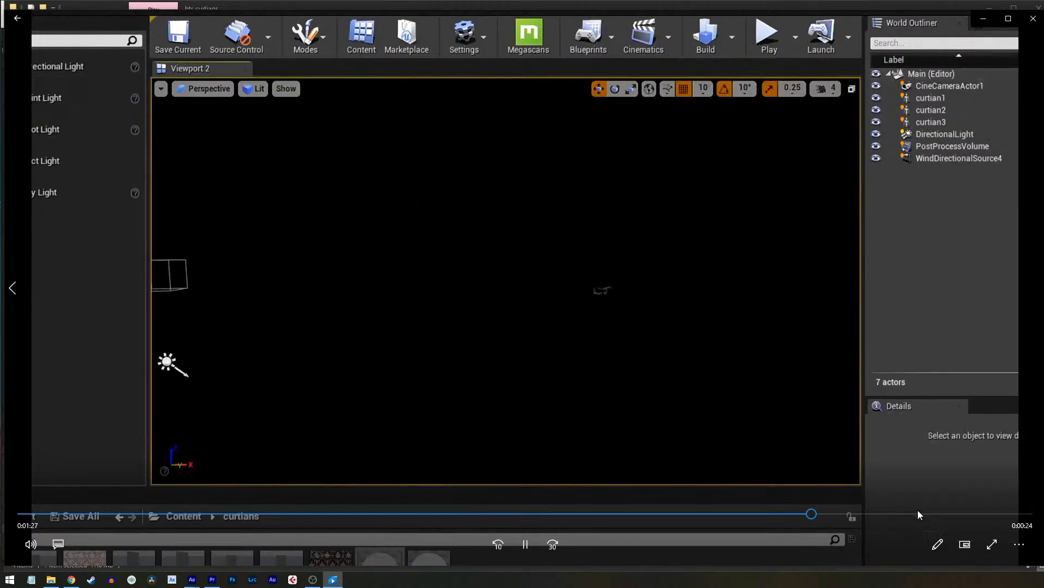
left_click(900, 514)
left_click(948, 513)
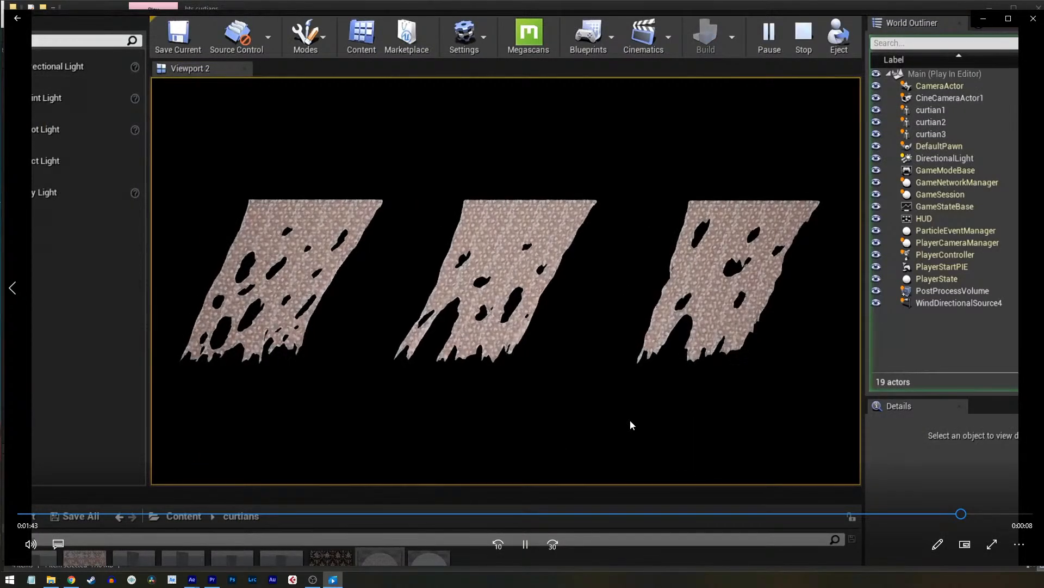
left_click(1033, 18)
left_click(435, 250)
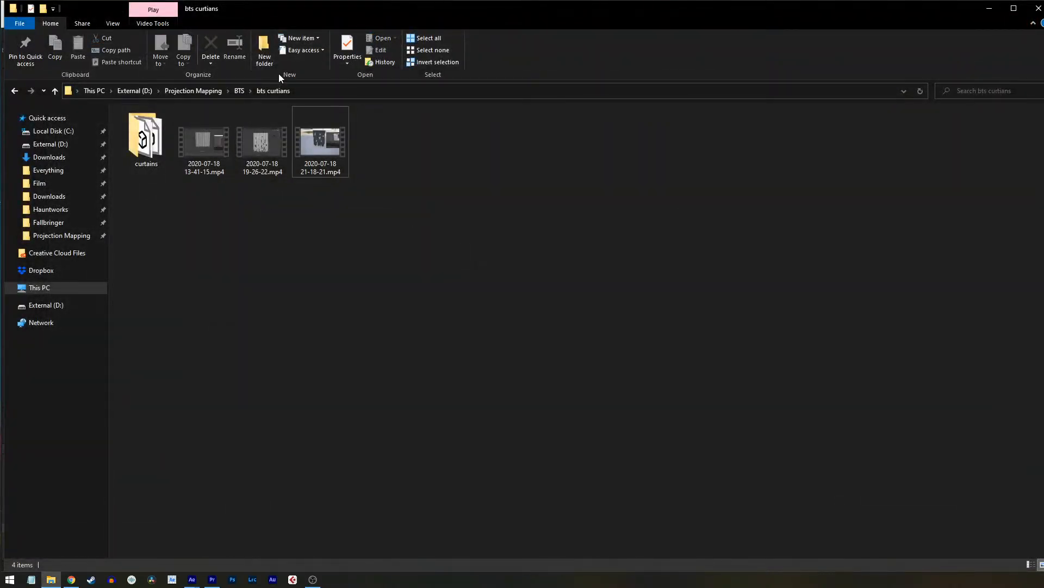
Step: Return to the BTS folder and view the side-by-side pixelated image of the figure in the top hat, closing and reopening it
left_click(240, 90)
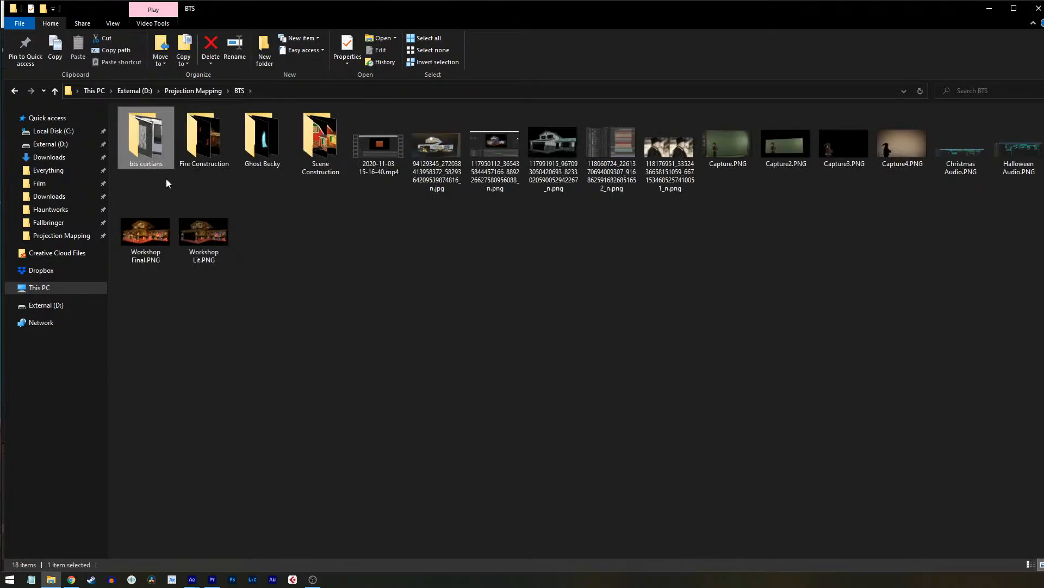
left_click(412, 312)
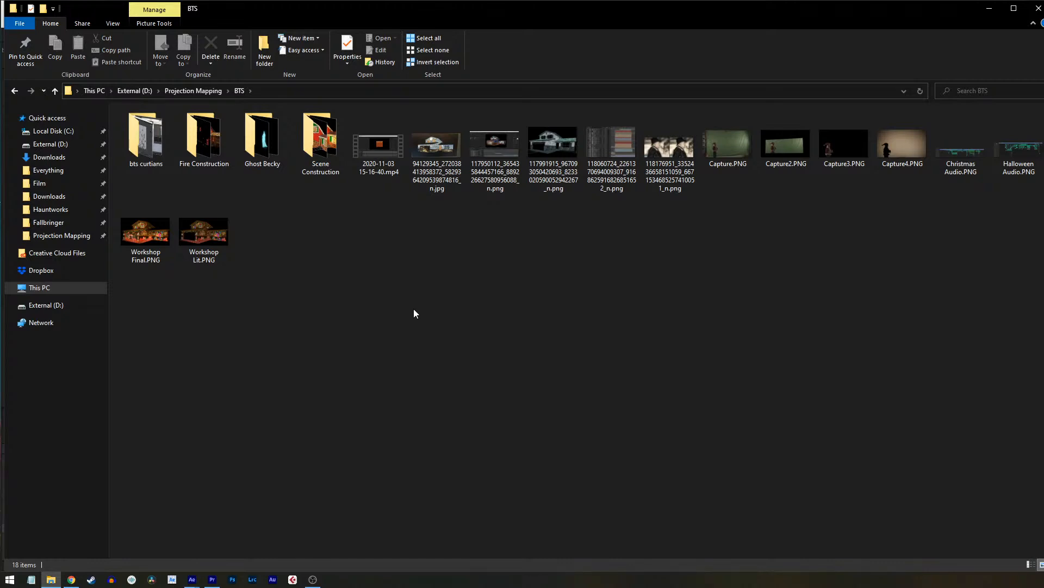
left_click(651, 152)
double_click(651, 152)
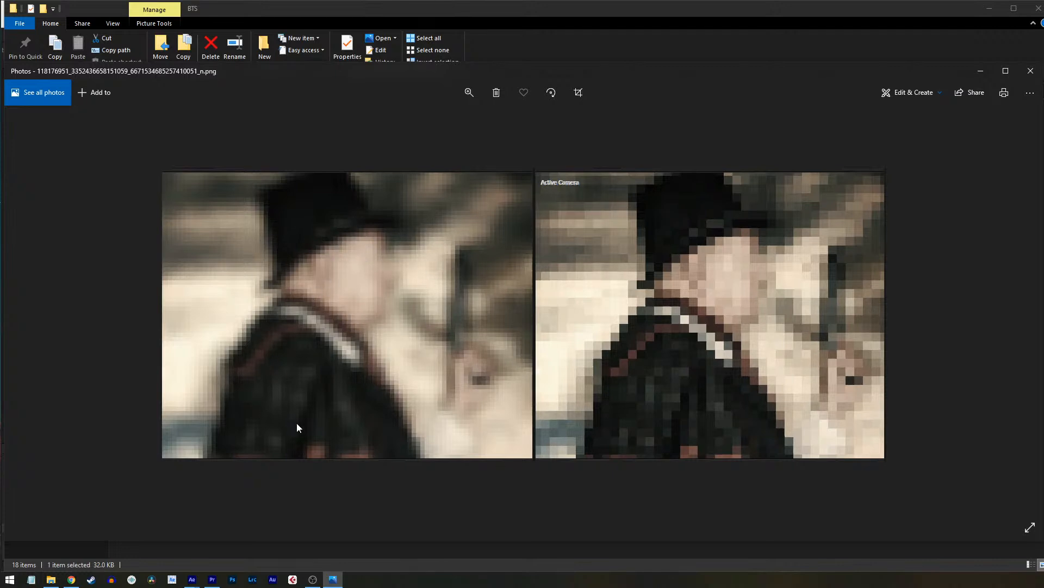
left_click(1030, 70)
left_click(577, 302)
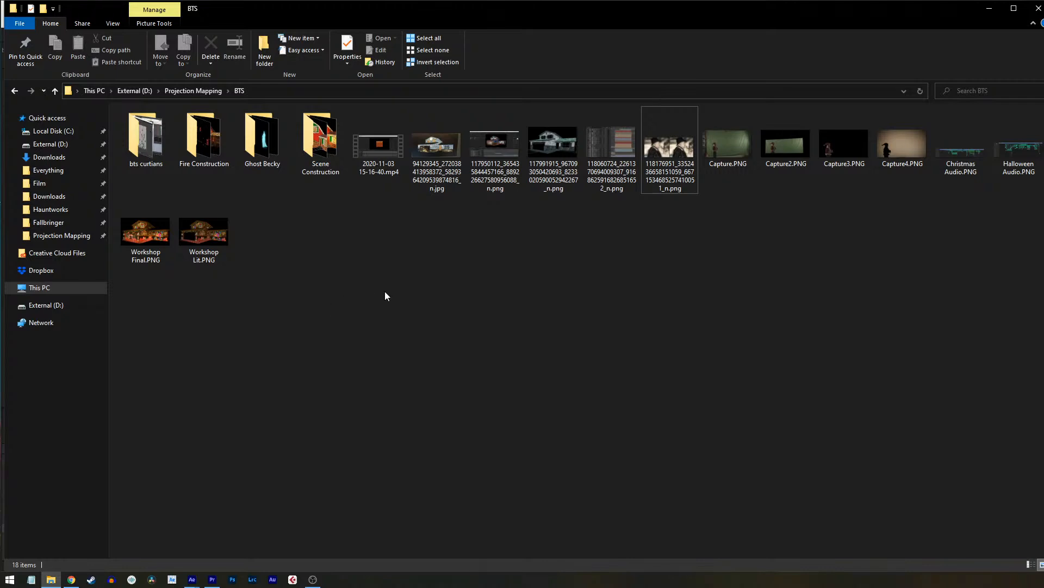
double_click(654, 148)
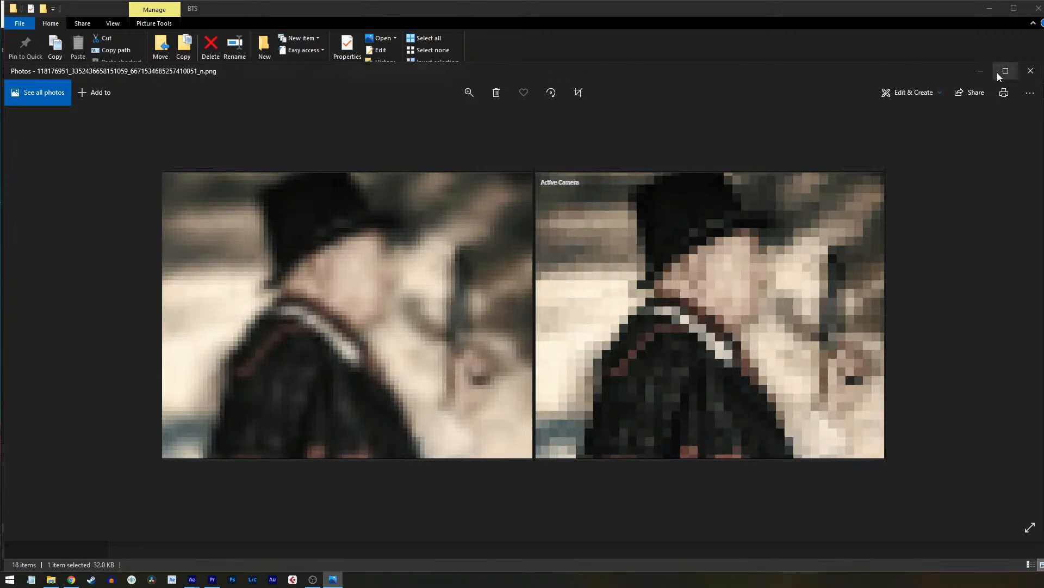
Step: Close the image viewer showing the pixelated figure and switch from the BTS folder to the Halloween project in Premiere Pro
left_click(1032, 72)
left_click(749, 300)
left_click(679, 160)
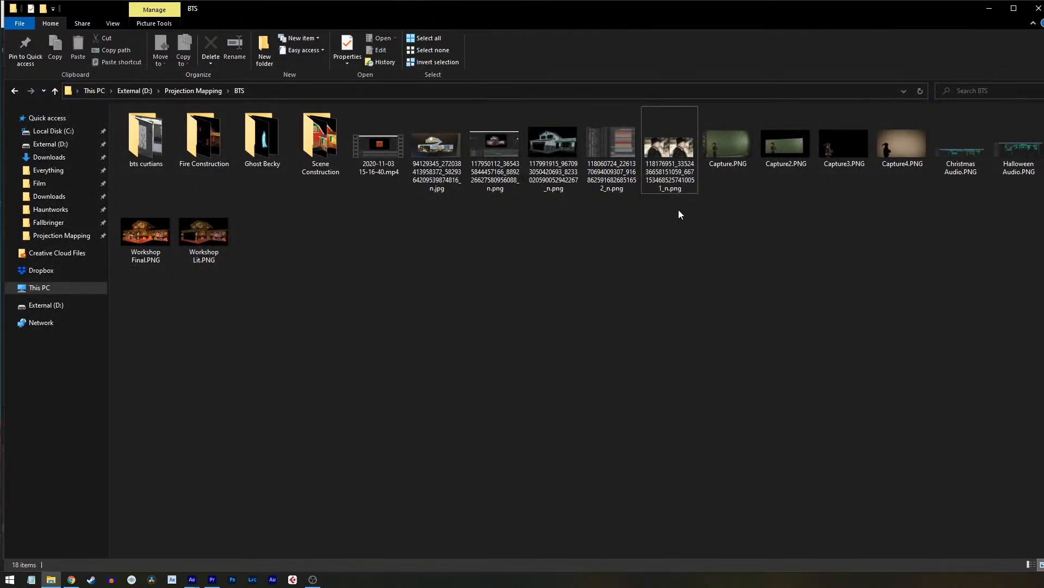
left_click(677, 306)
left_click(212, 579)
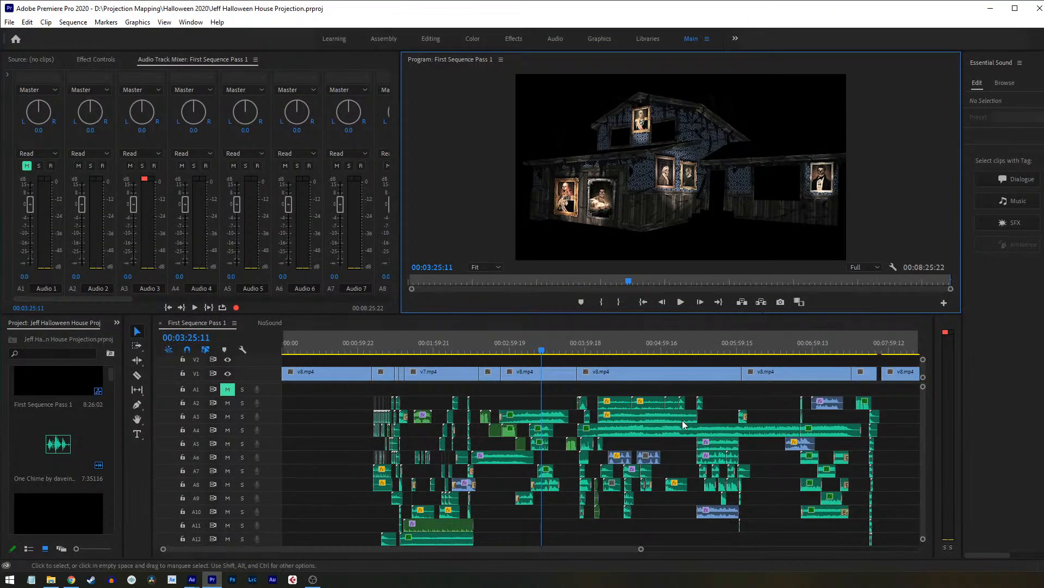
Step: View the Christmas show's NoSound sequence and return to the Halloween sequence First Sequence Pass 1
left_click(616, 551)
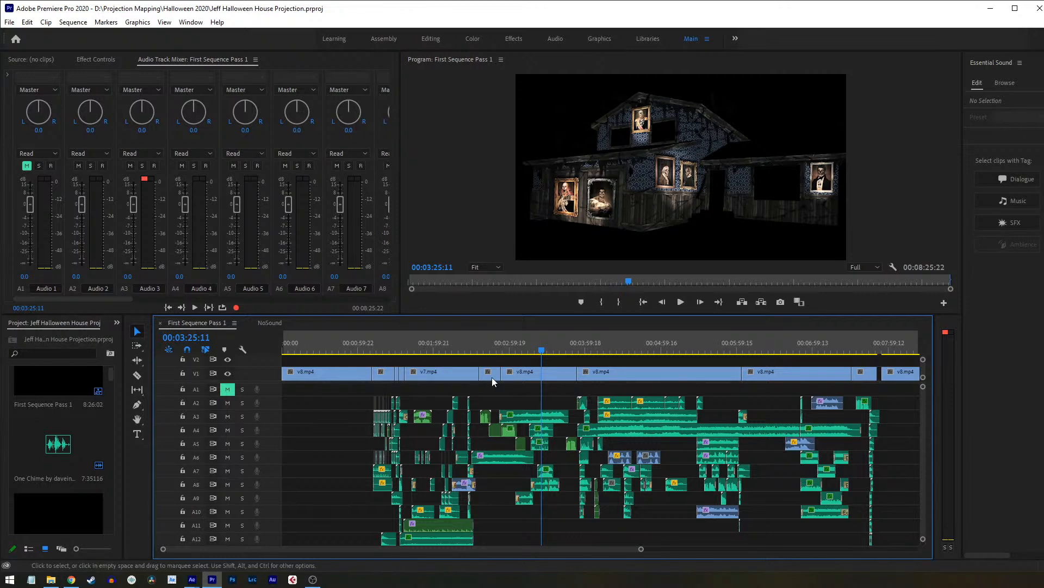
left_click(275, 326)
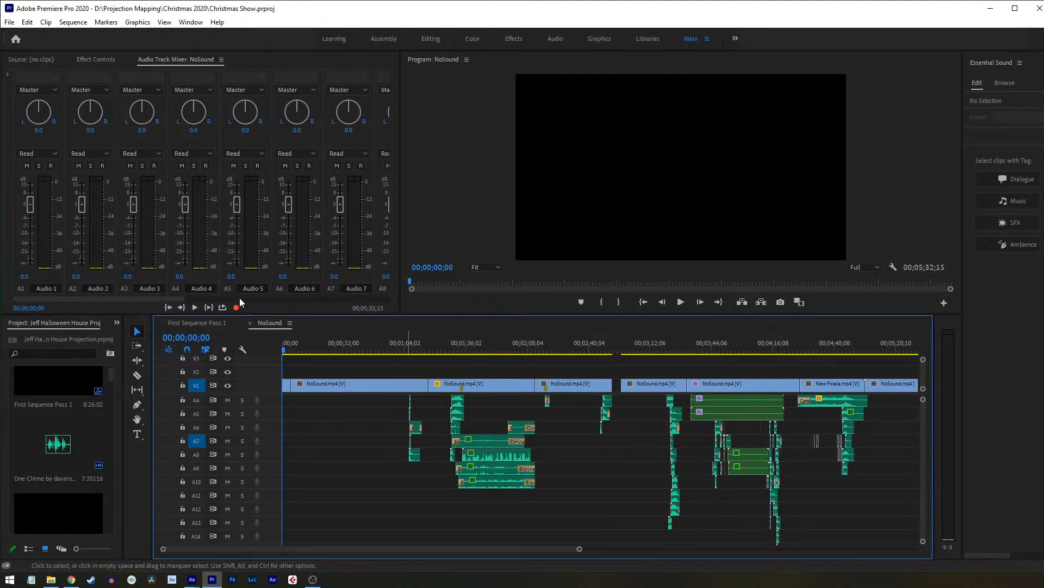
left_click(203, 324)
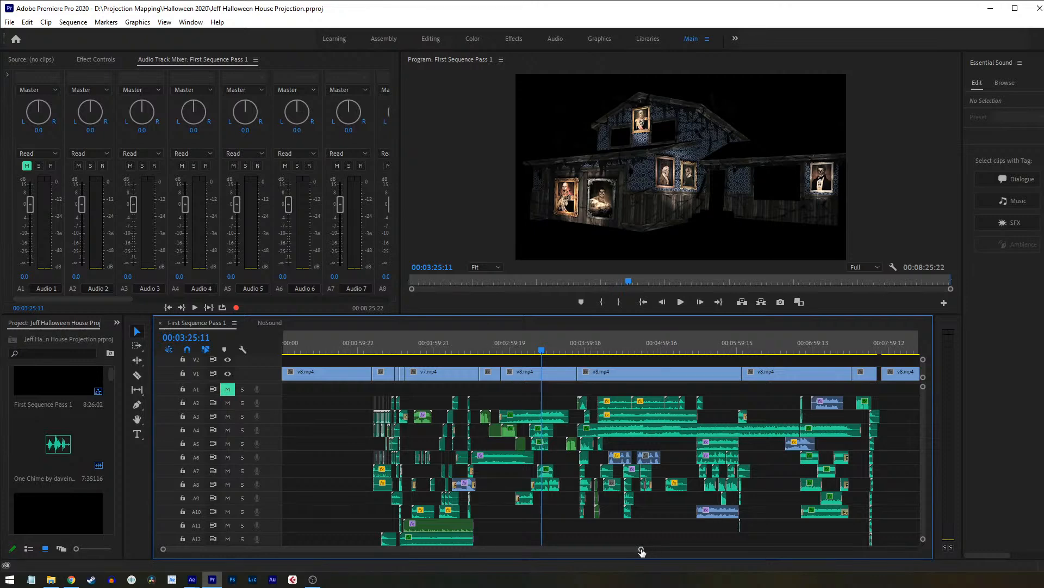
Step: Maximize the Halloween timeline, scrub to 00:01:10:04, and examine its audio layers in close-up and across the full sequence
key("grave")
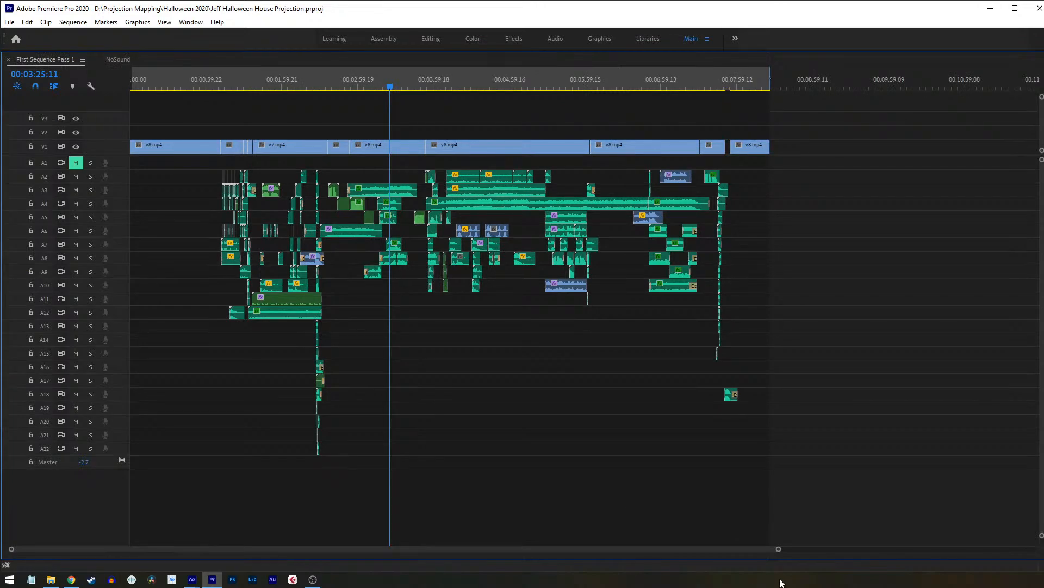
left_click_drag(780, 553, 535, 549)
left_click_drag(448, 80, 216, 178)
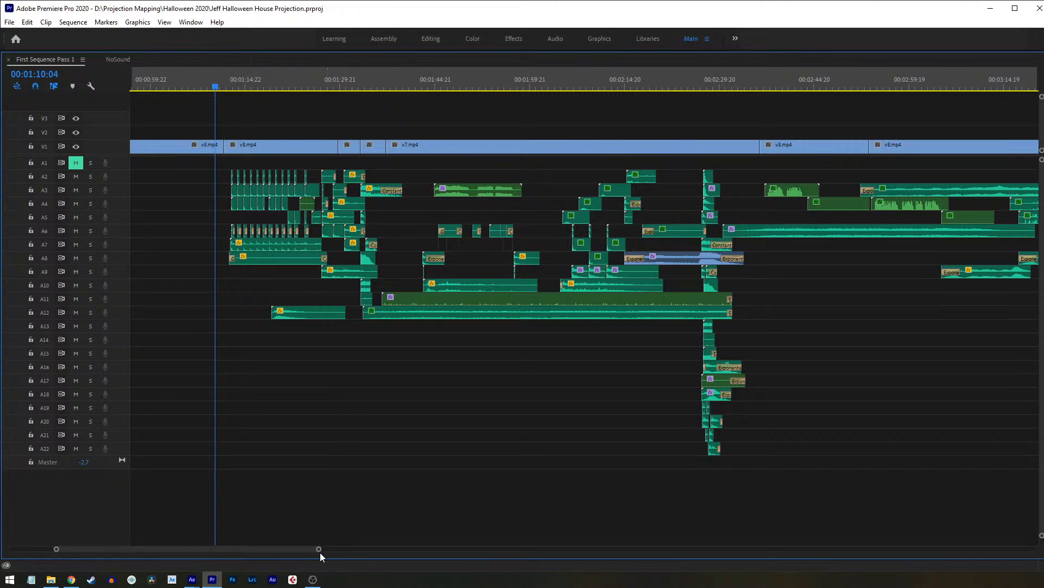
left_click_drag(319, 548, 614, 552)
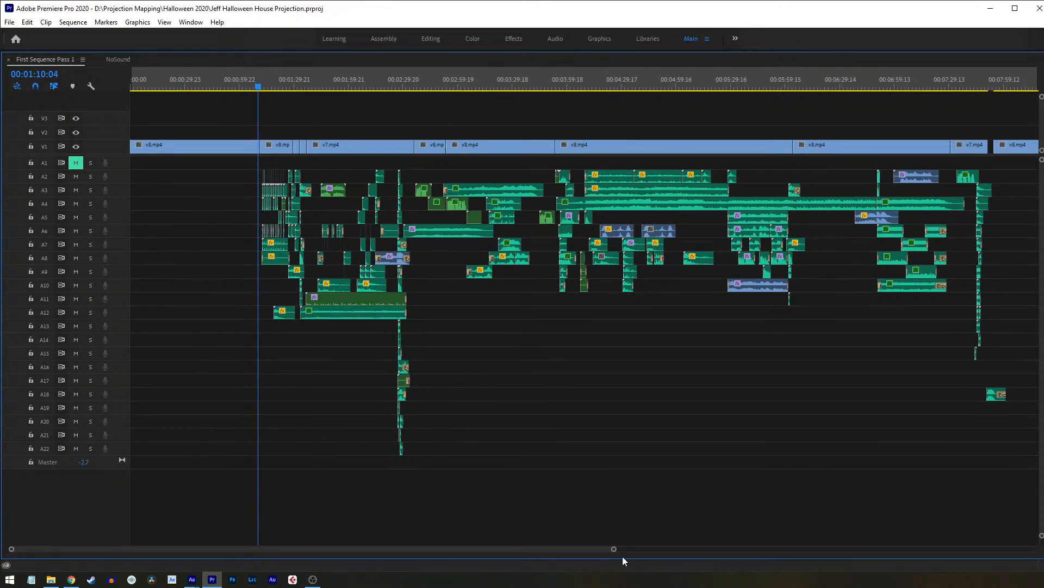
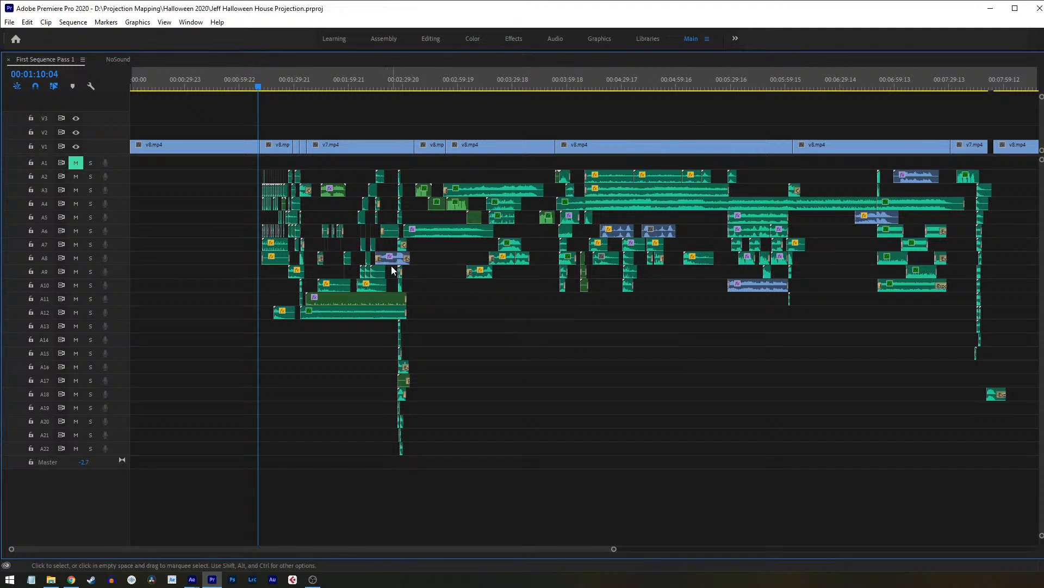
Step: Select and deselect the sound clips stacked near 00:02:29, restore the panel layout, and play the section from 00:02:24:12
left_click_drag(391, 495, 392, 143)
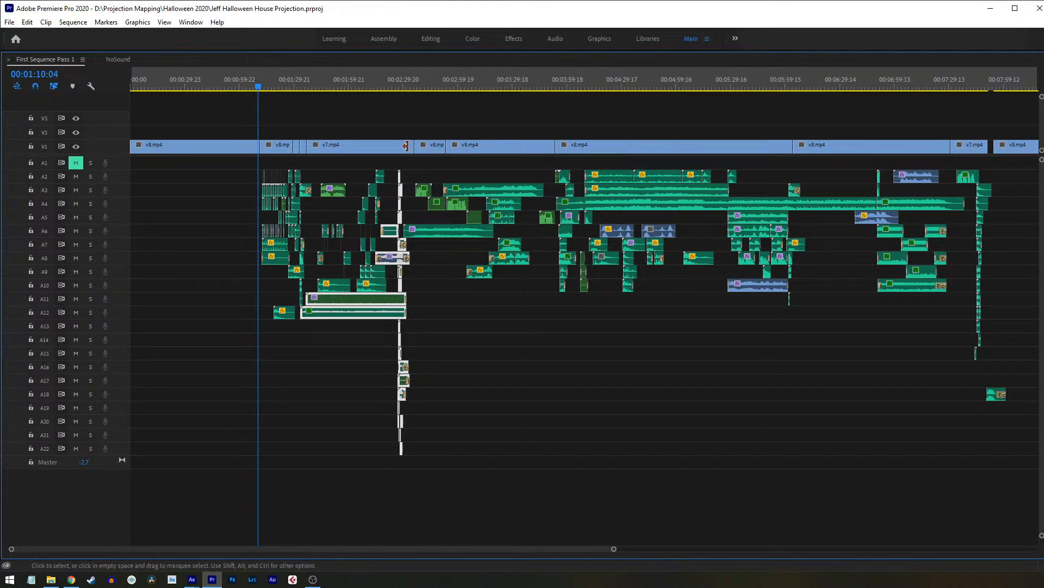
left_click(453, 377)
left_click(394, 82)
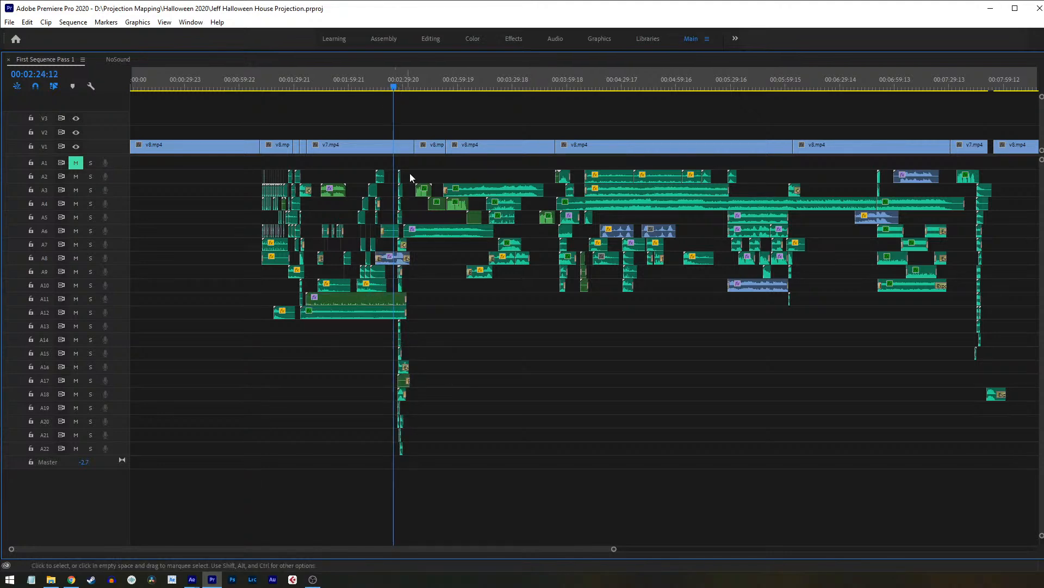
key("grave")
key("space")
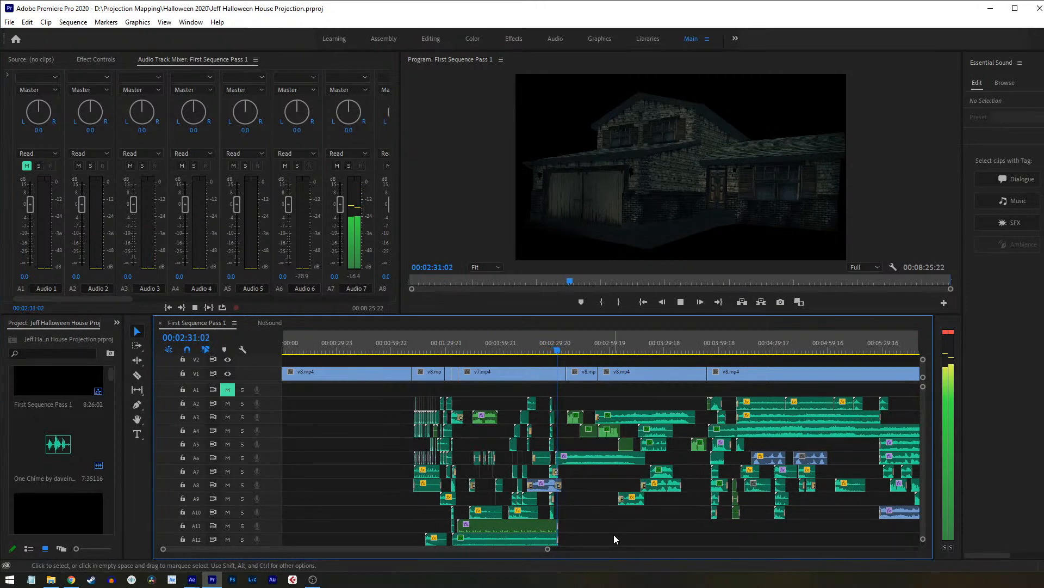
key("space")
Step: Solo the muted track A1, play the ghost section without sound from 00:02:23:21, and turn the solo off
left_click(242, 389)
left_click_drag(541, 342, 545, 342)
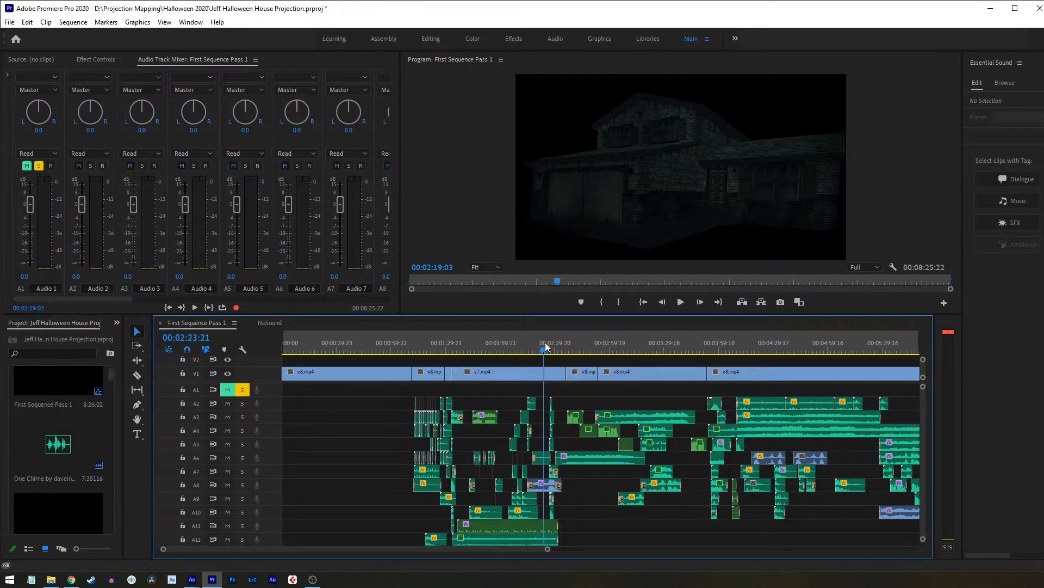
key("space")
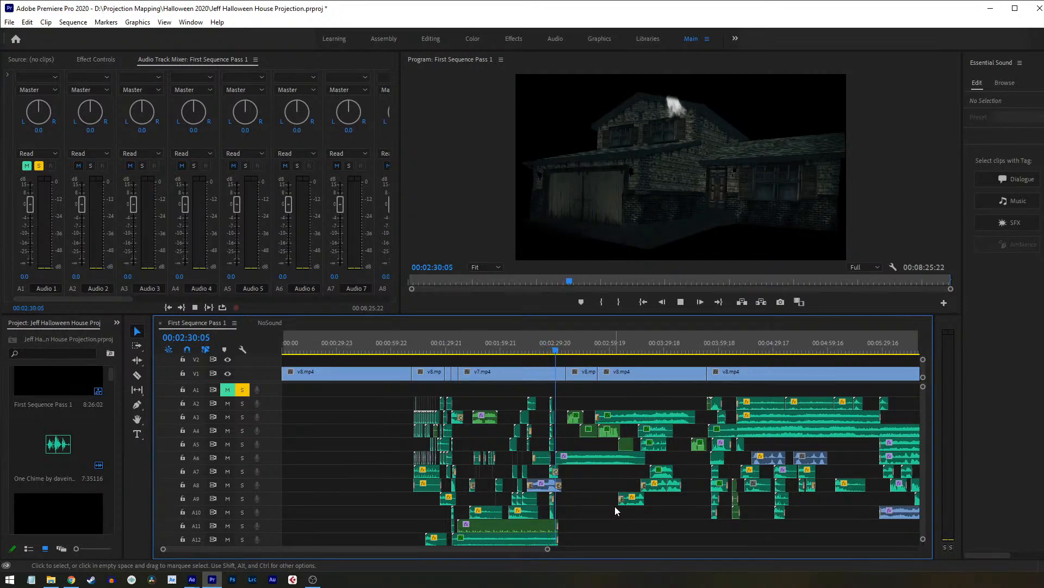
key("space")
left_click(242, 389)
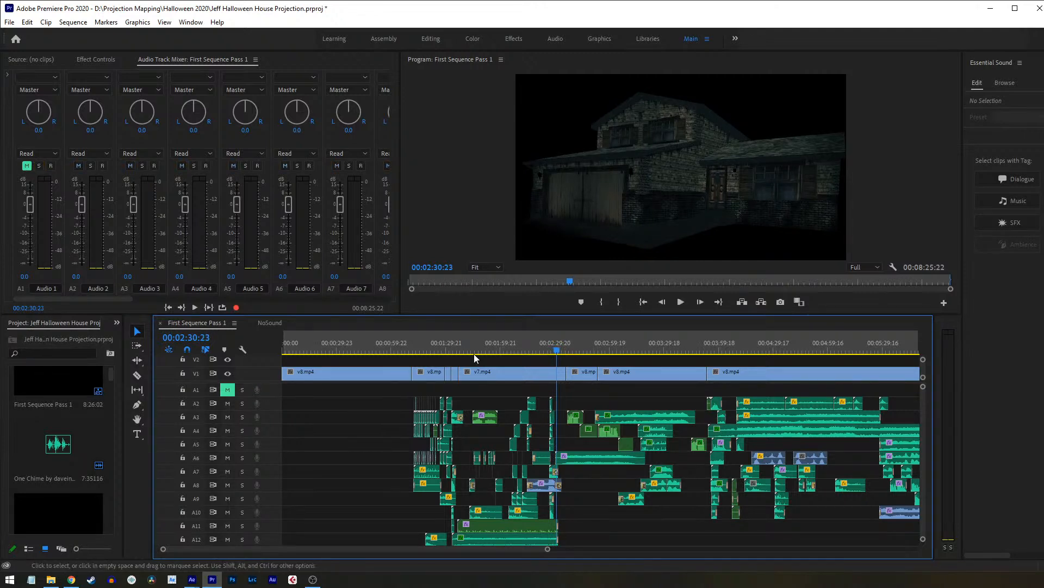
Step: Replay the flying-ghost section with all sound tracks audible, stopping at 00:02:31:10
left_click(547, 342)
key("space")
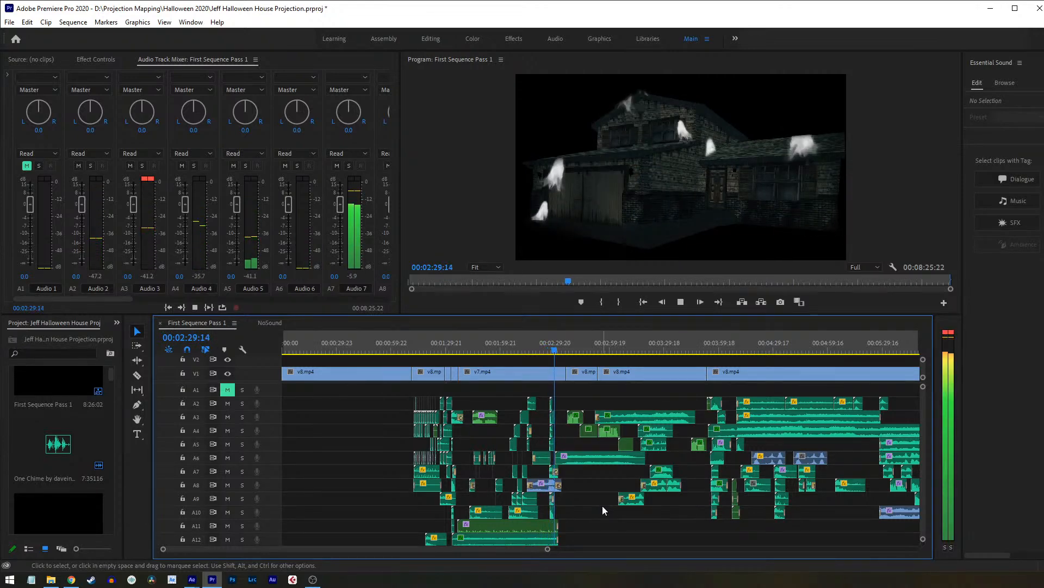
key("space")
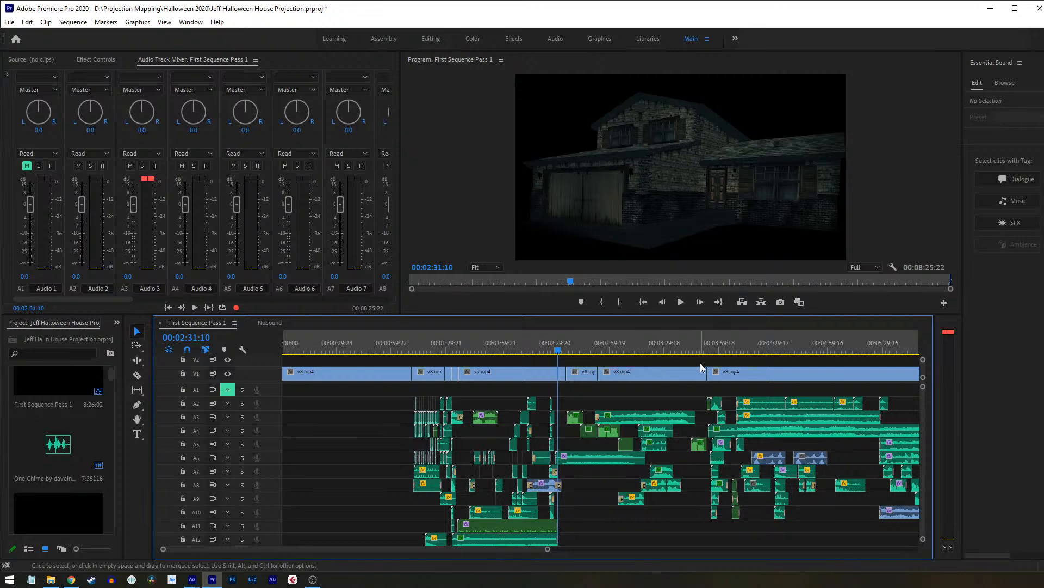
Step: Scrub to the portrait scene at 00:03:35:13 and examine the audio layers in the later part of the sequence
left_click_drag(563, 352, 677, 381)
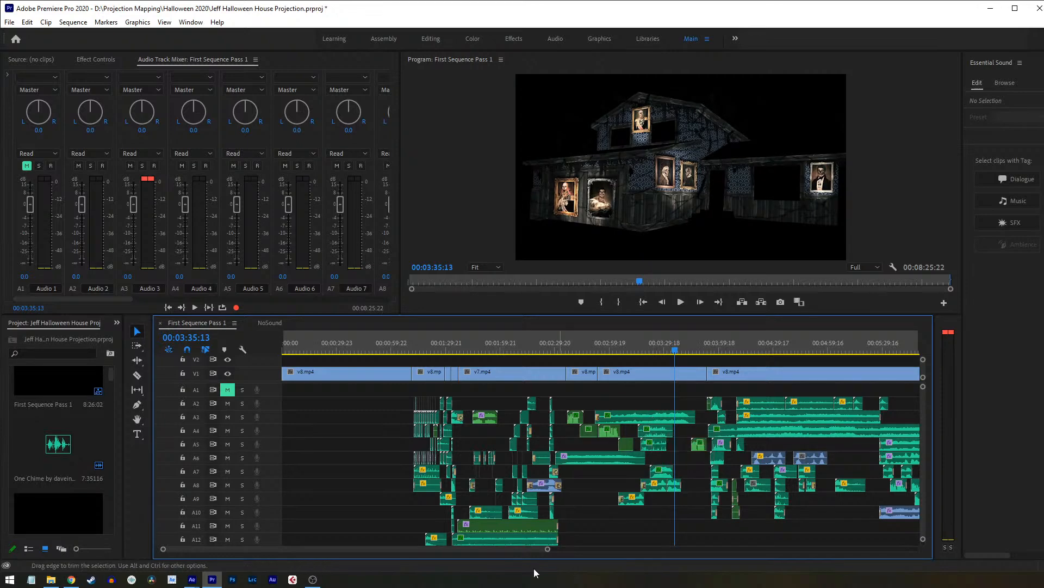
left_click_drag(488, 549, 534, 556)
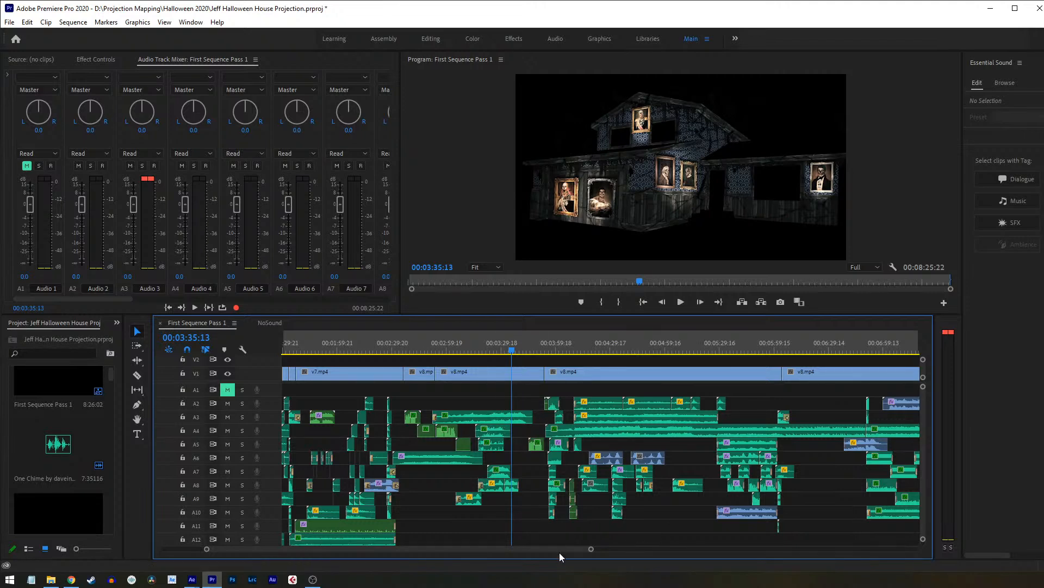
scroll(557, 553, "down", 5)
scroll(594, 551, "down", 2)
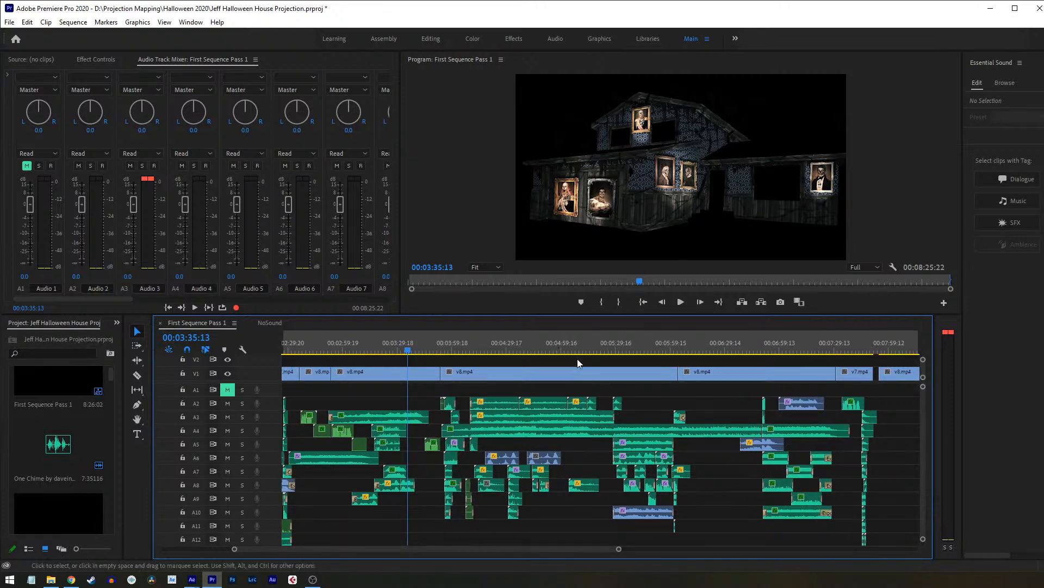
Step: Select the long Baird Manor music clip on track A4, scrub to 00:06:06:19, and move the playhead to 00:05:48:14
left_click(608, 430)
left_click_drag(509, 352, 691, 384)
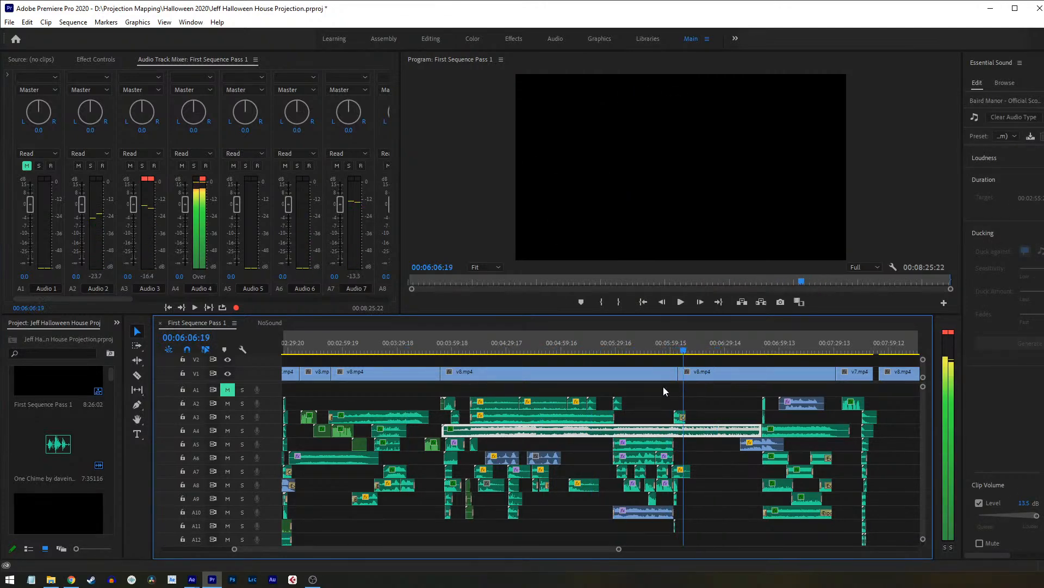
left_click(650, 350)
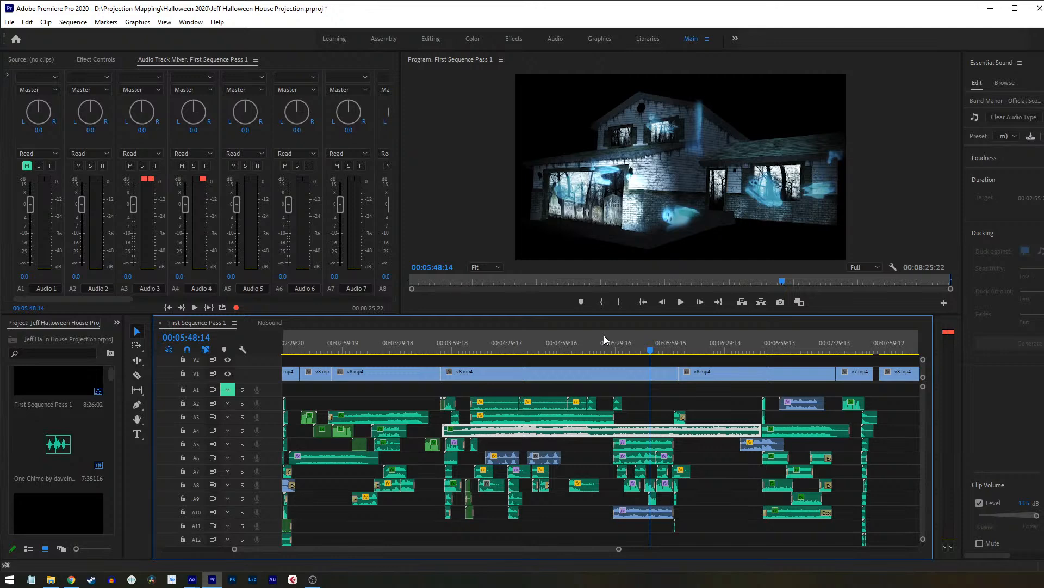
Step: Play the piano-player silhouette scene with its music, stopping at 00:06:11:16
left_click(669, 357)
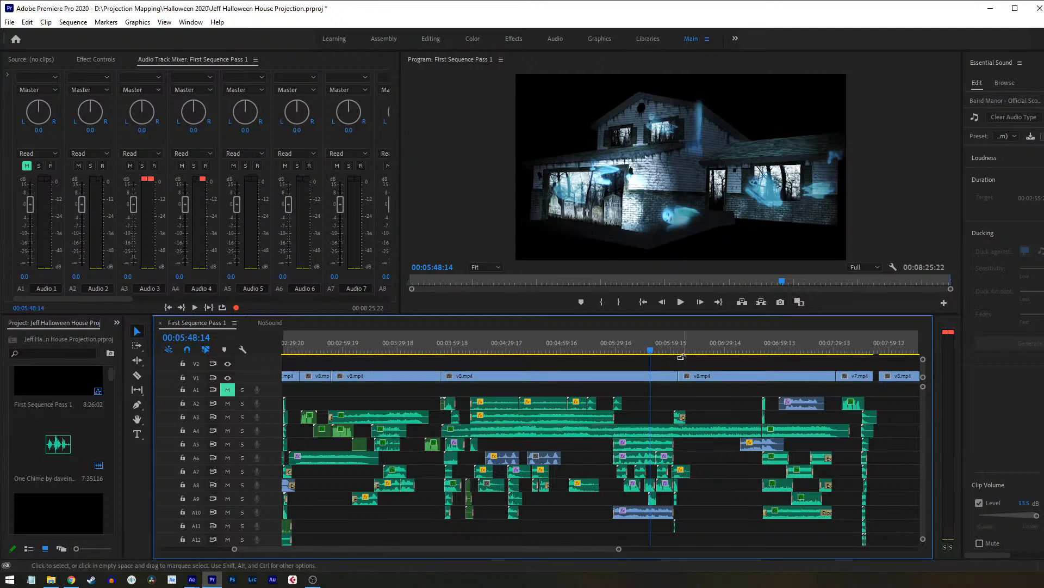
mouse_move(682, 352)
left_mouse_down()
mouse_move(689, 359)
mouse_move(675, 355)
left_mouse_up()
key("space")
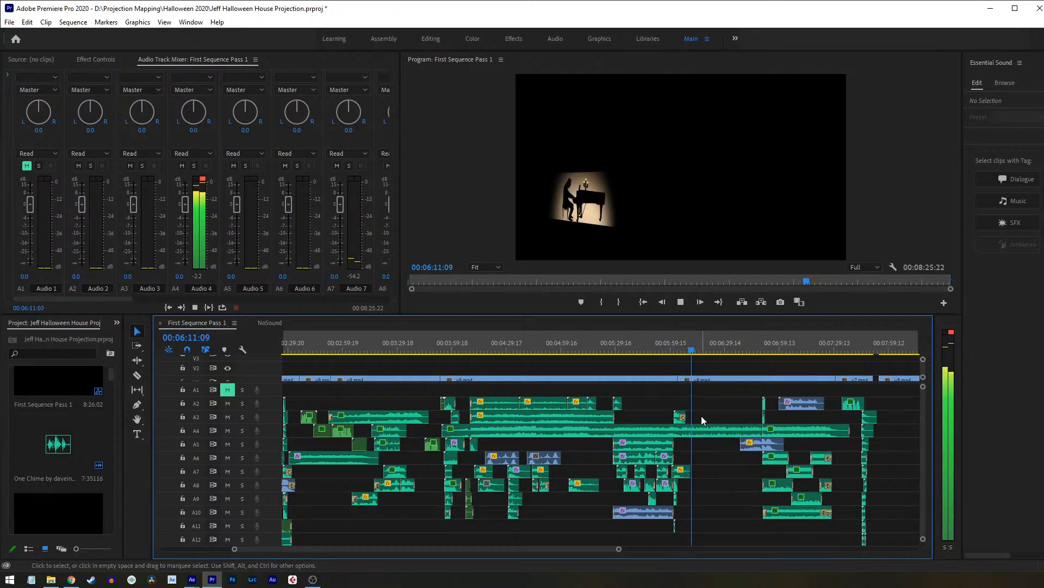
key("space")
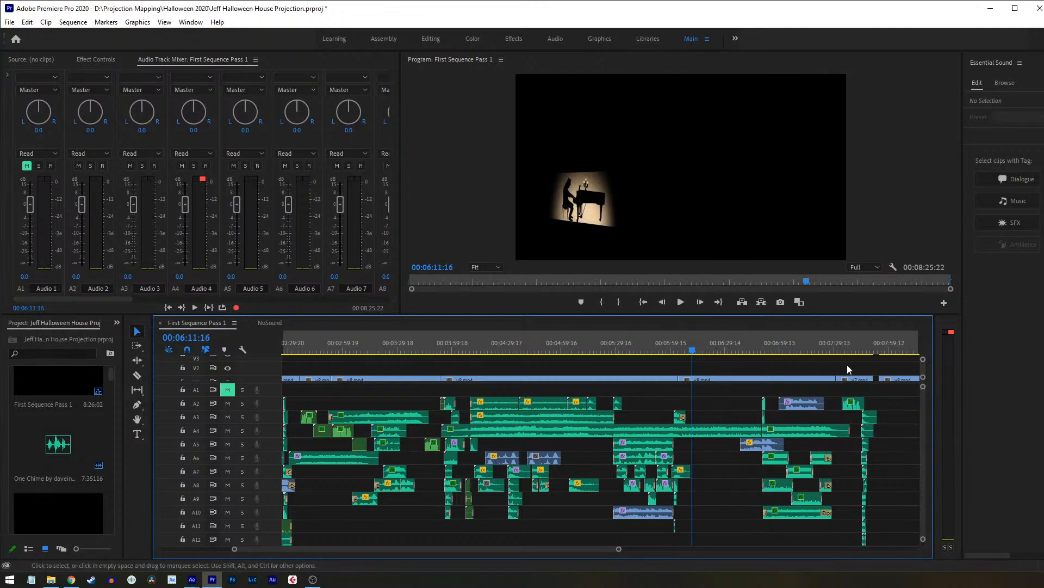
Step: Move the playhead to 00:06:16:08 in the piano scene and to the ballroom house scene at 00:04:13:23
scroll(922, 374, "down", 2)
left_click(702, 348)
left_click_drag(703, 347, 702, 374)
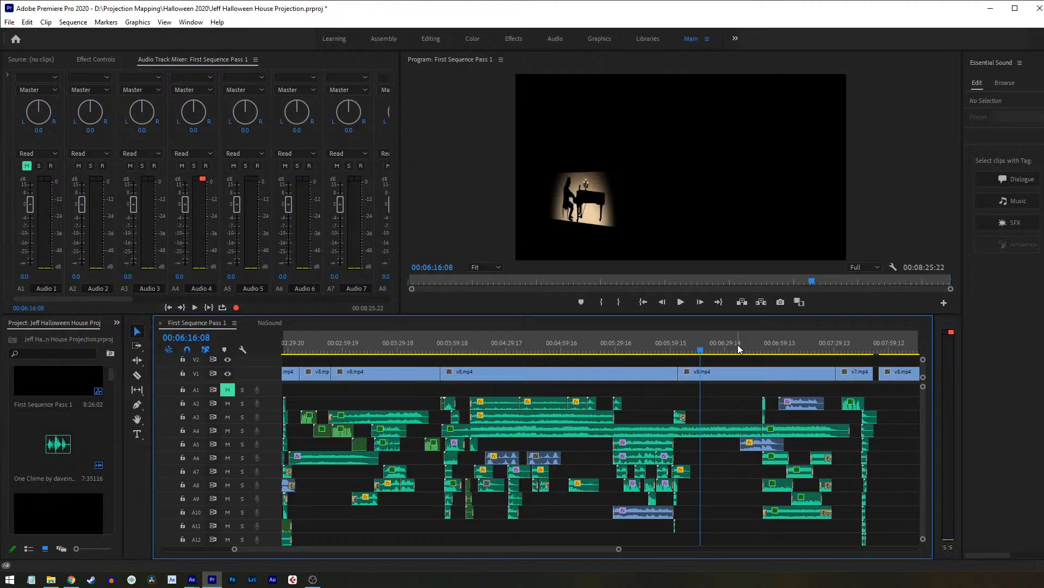
left_click_drag(471, 351, 478, 353)
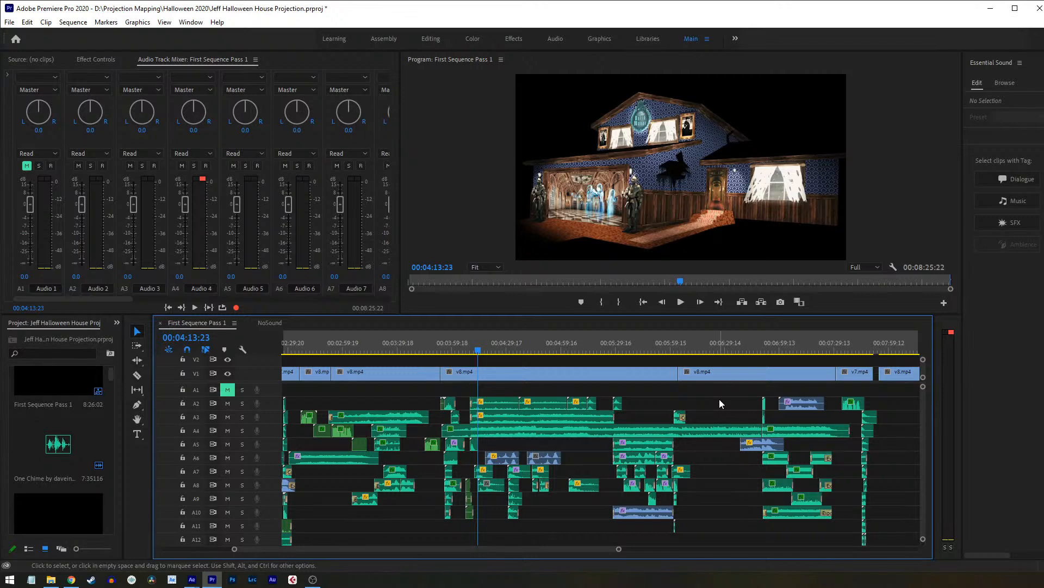
Step: Open the Christmas NoSound sequence, scrub to the closing credits at 00:05:20:24, and look through all its audio tracks
left_click(275, 322)
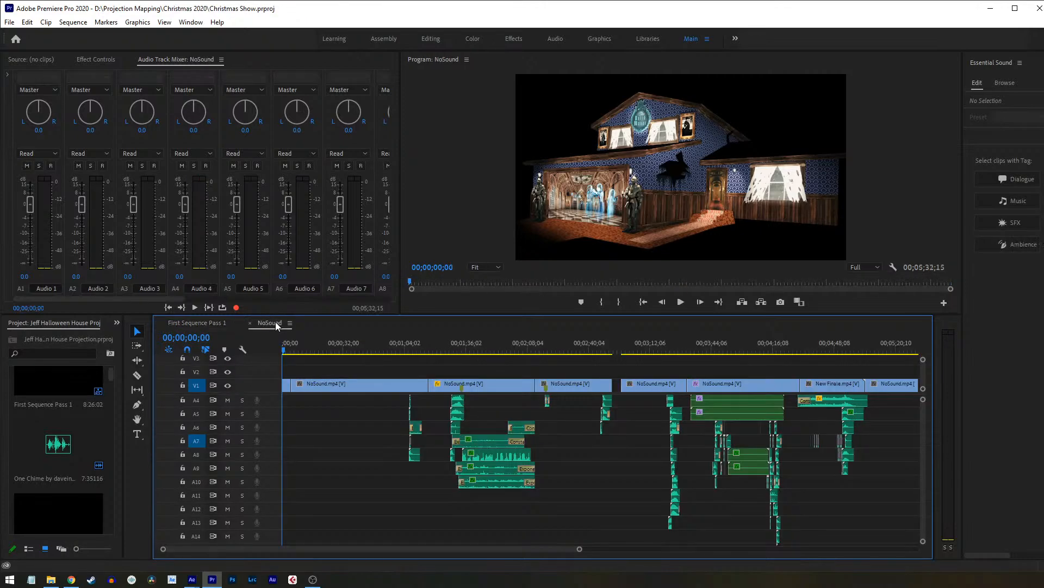
left_click_drag(696, 344, 897, 397)
left_click_drag(437, 549, 462, 557)
scroll(925, 443, "down", 3)
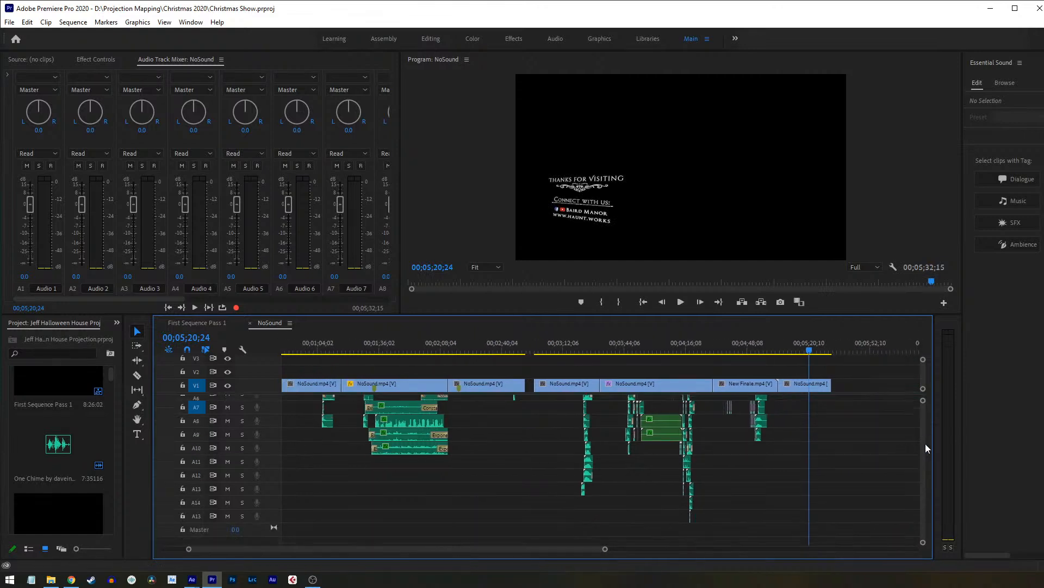
scroll(927, 441, "up", 5)
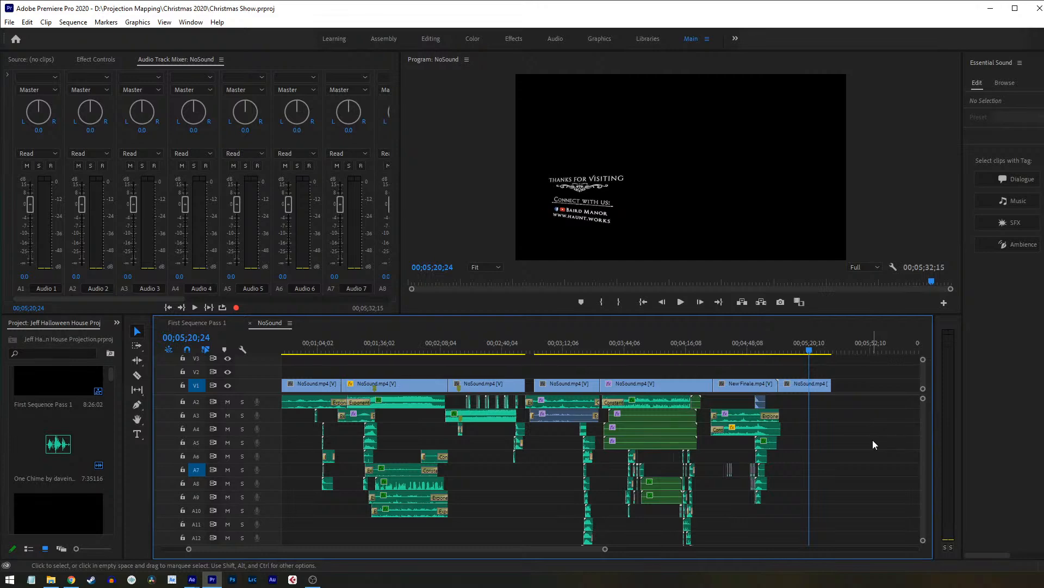
Step: Scrub the Christmas show to the snow scene at 00:03:07:20, the gingerbread house at 00:02:18:08, and the workshop at 00:01:50:12
mouse_move(552, 348)
left_mouse_down()
mouse_move(542, 348)
mouse_move(556, 348)
left_mouse_up()
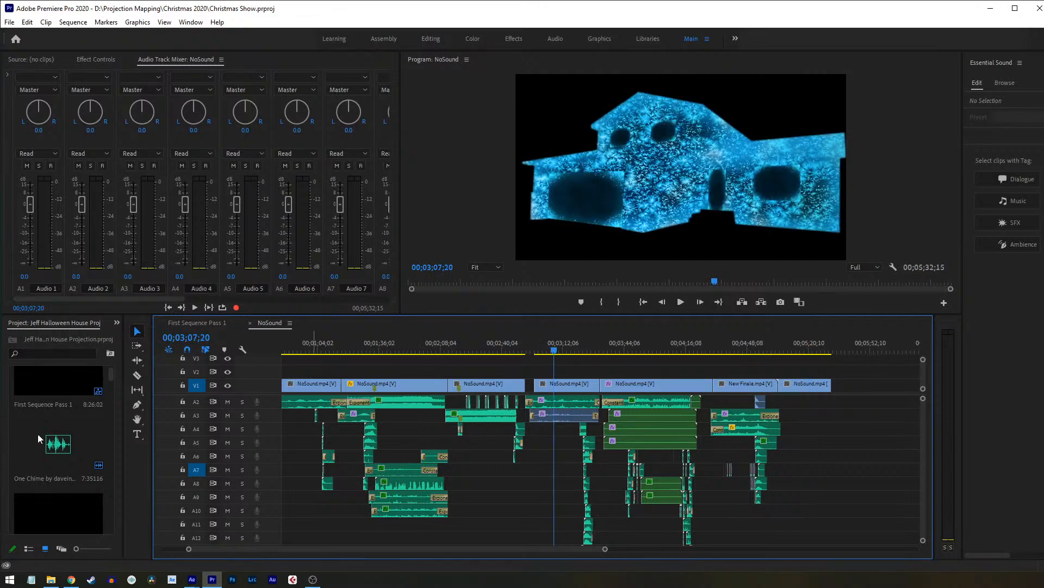
left_click_drag(456, 345, 460, 343)
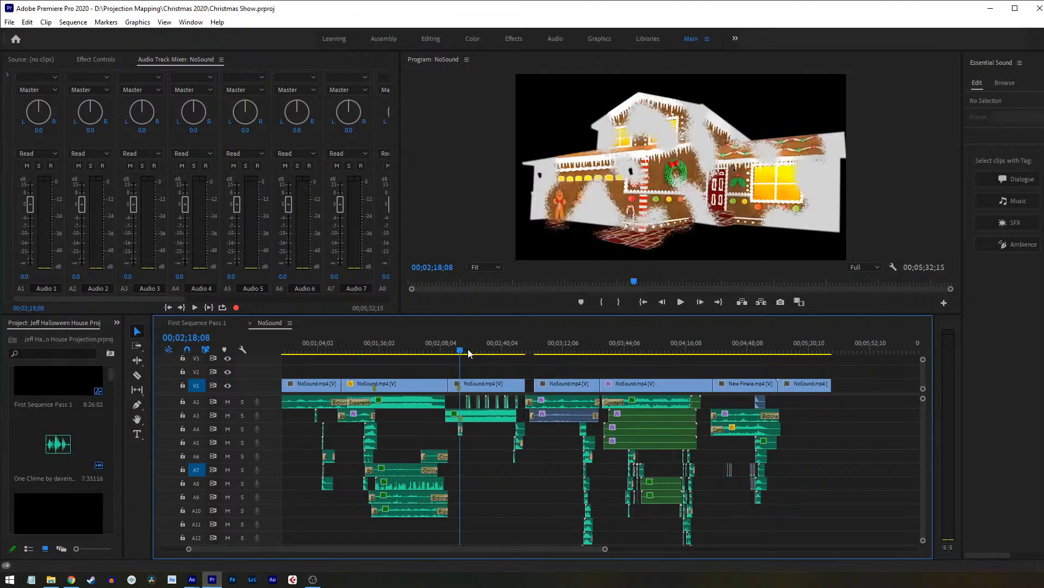
left_click(396, 344)
left_click_drag(397, 344, 405, 344)
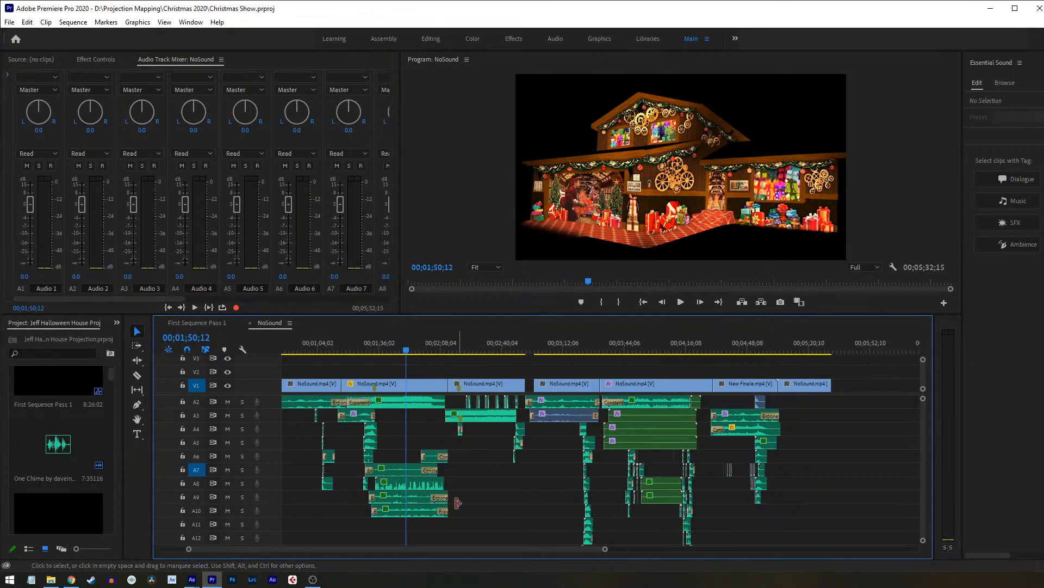
Step: Select in turn the workshop scene's Christmas.mp3 music clip on A2 and its sound clips on A7, A8 and A9
left_click(393, 401)
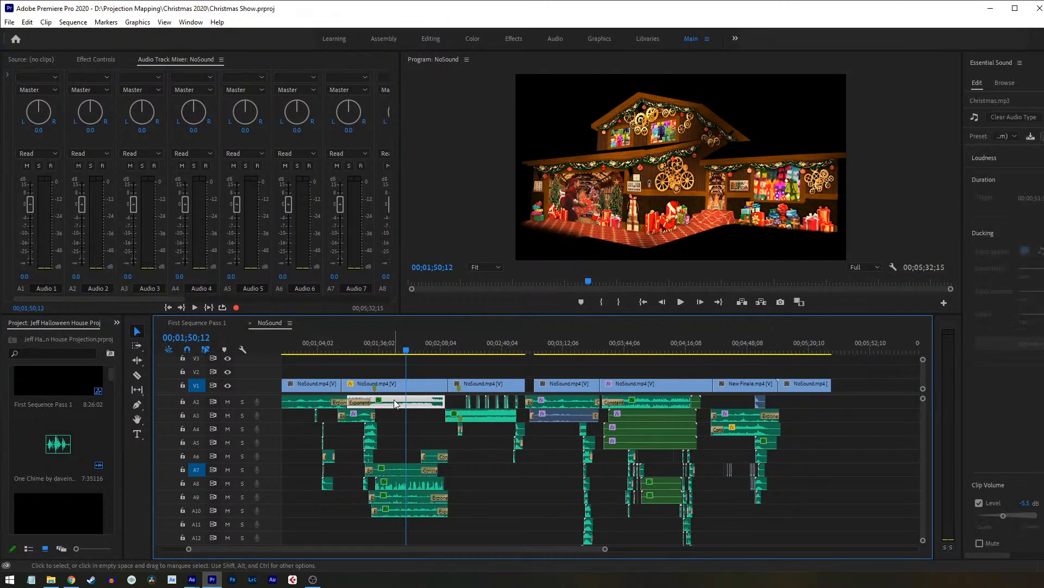
left_click(392, 469)
left_click(403, 484)
left_click(403, 498)
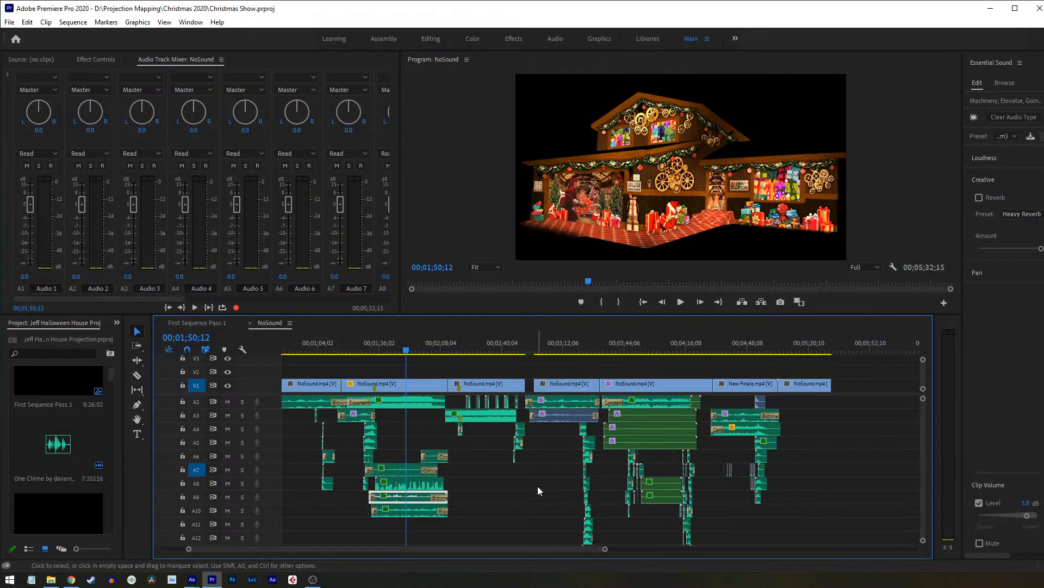
Step: Scrub the Christmas show to the gingerbread house at 00:02:25:11, Santa finale at 00:04:38:24, and window silhouette scene at 00:04:01:19 and 00:03:33:23
left_click(465, 349)
left_click_drag(467, 350, 473, 349)
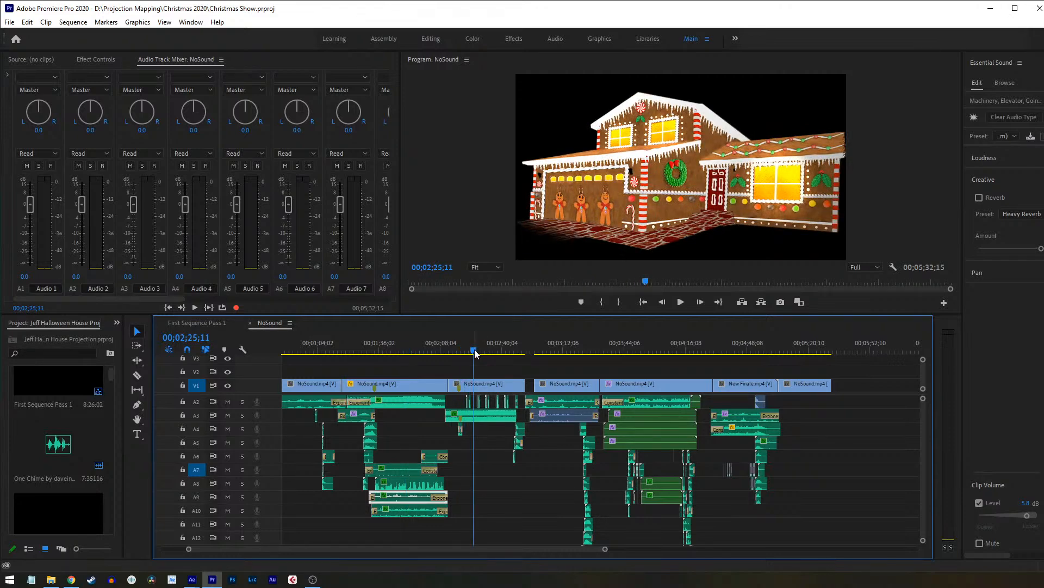
scroll(730, 355, "up", 1)
left_click_drag(732, 347, 729, 350)
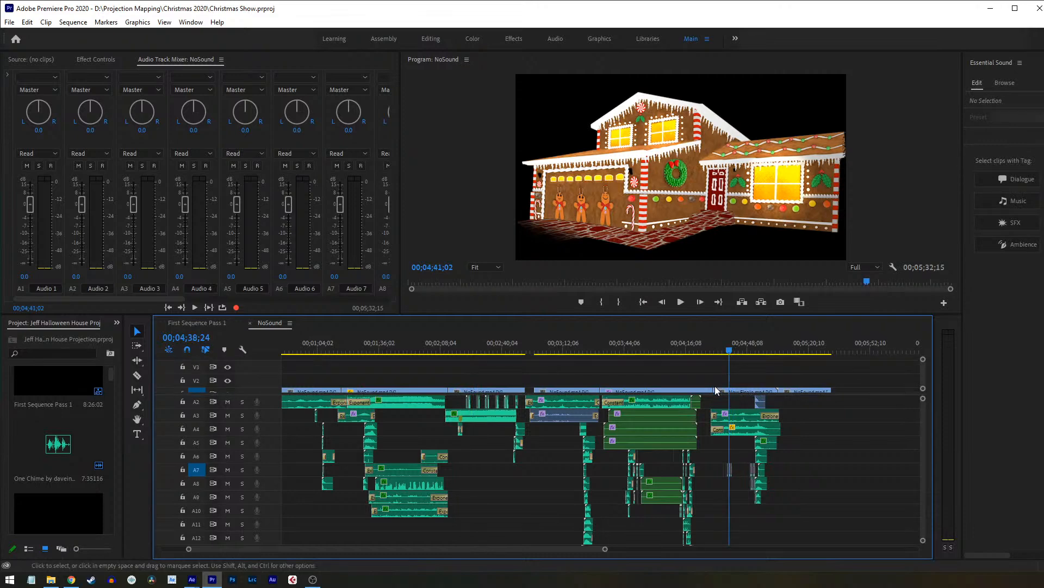
scroll(922, 368, "down", 2)
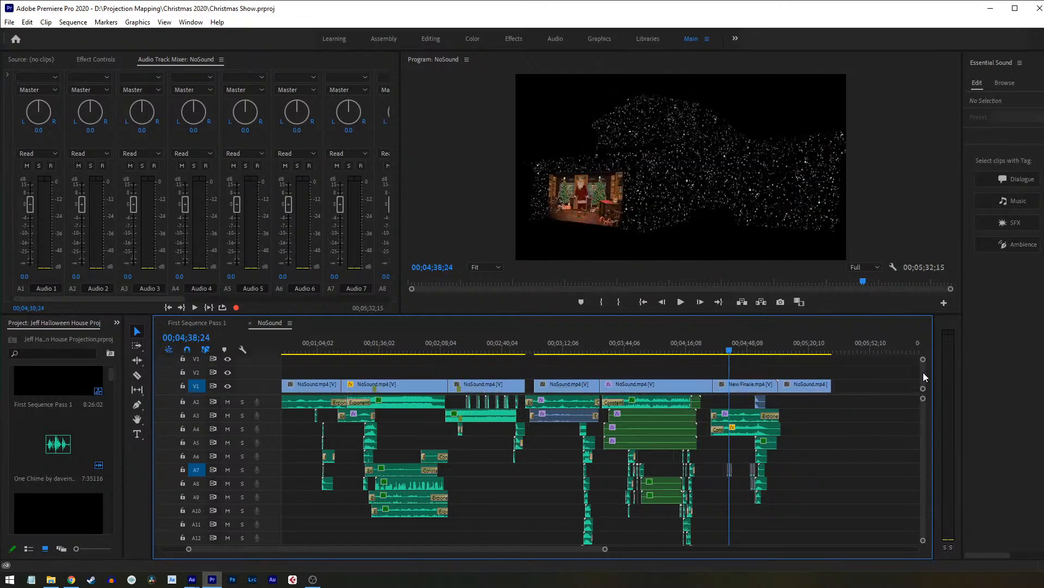
left_click(657, 343)
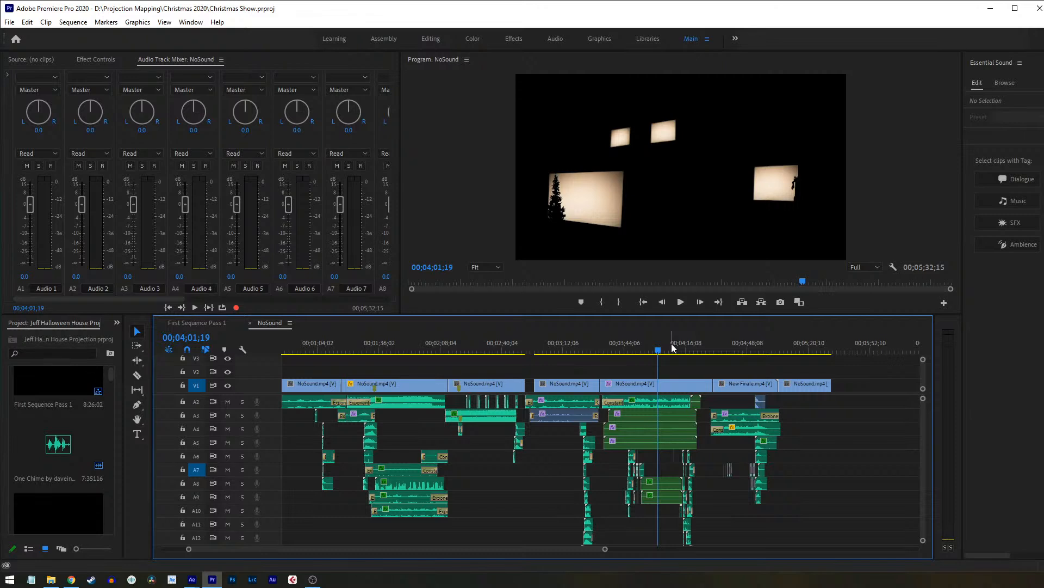
left_click_drag(646, 352, 606, 355)
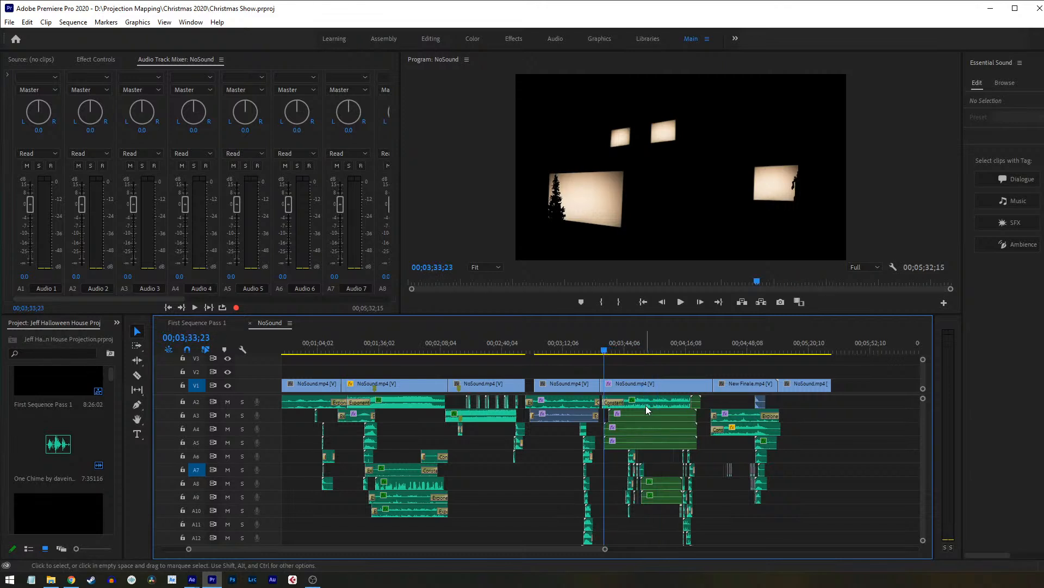
Step: Mute audio tracks A3, A4 and A5
left_click(227, 415)
left_click(228, 429)
left_click(228, 442)
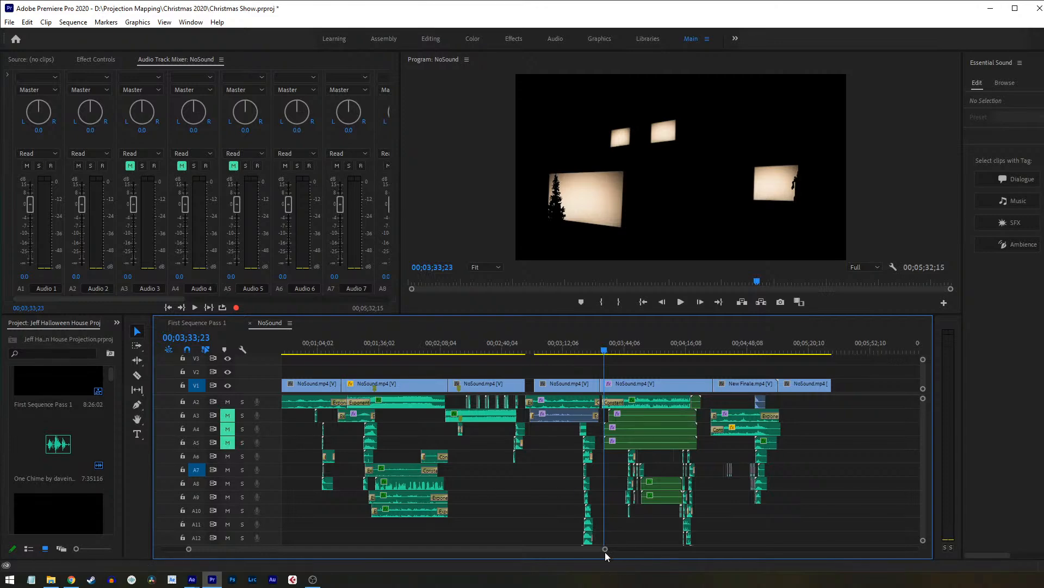
Step: Select in turn the silhouette scene's nested clips on A3, A4 and A5, and the nested clips on A8 and A9 together
left_click_drag(605, 549, 467, 549)
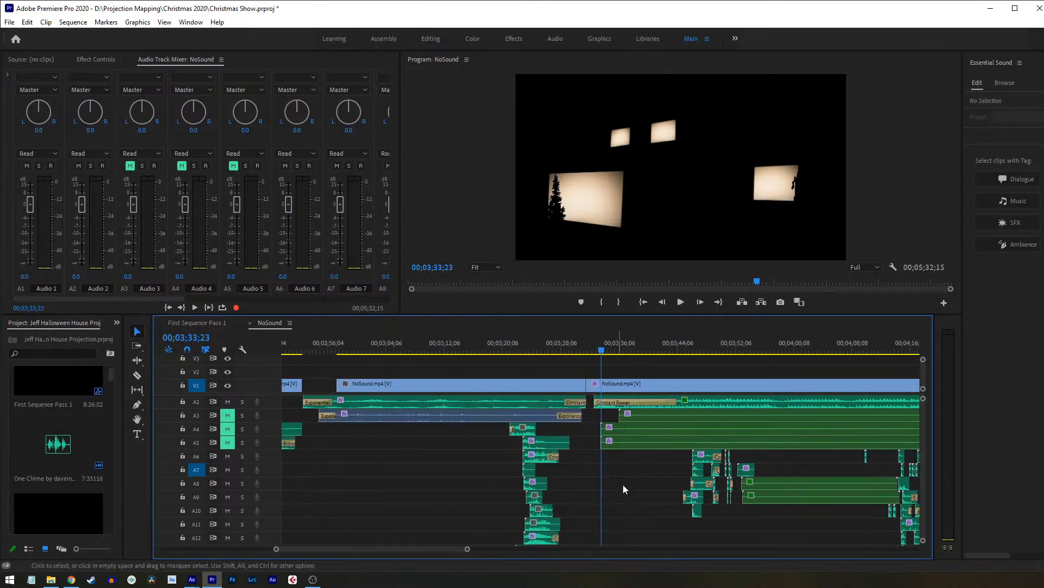
left_click(649, 415)
left_click(629, 427)
left_click(634, 441)
left_click(778, 486)
left_click(775, 498)
left_click(798, 486, "shift")
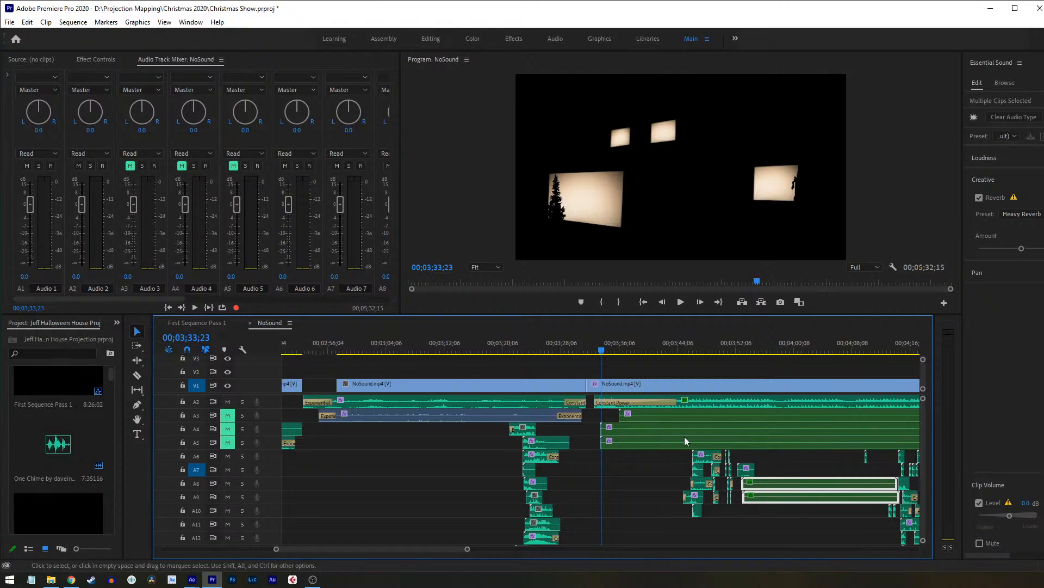
left_click(782, 462)
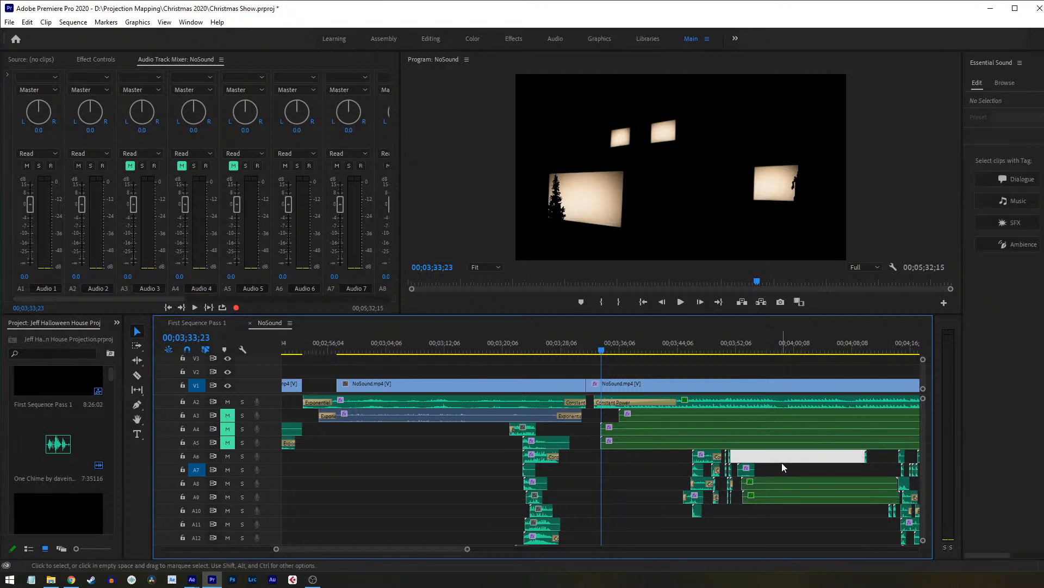
left_click(773, 520)
Step: Play the silhouette scene from 00:03:33:02 to 00:03:43:15 with tracks A3 to A5 muted
left_click(764, 345)
left_click(592, 342)
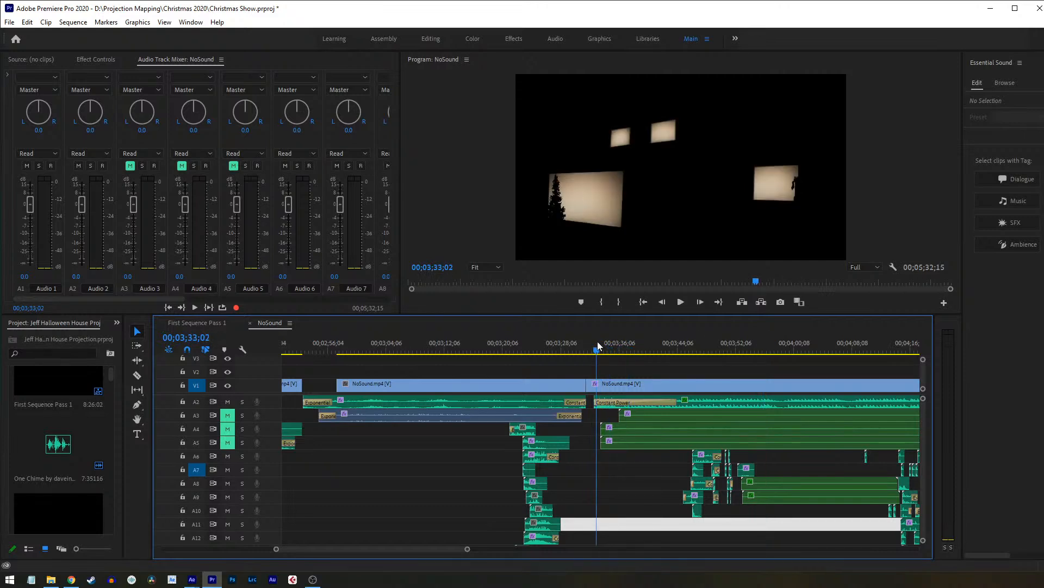
key("space")
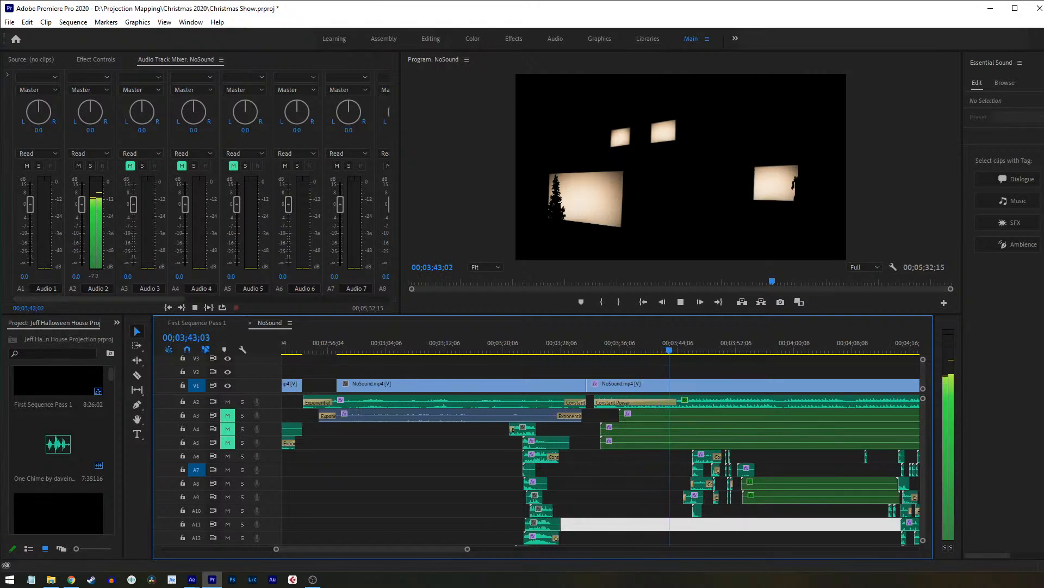
key("space")
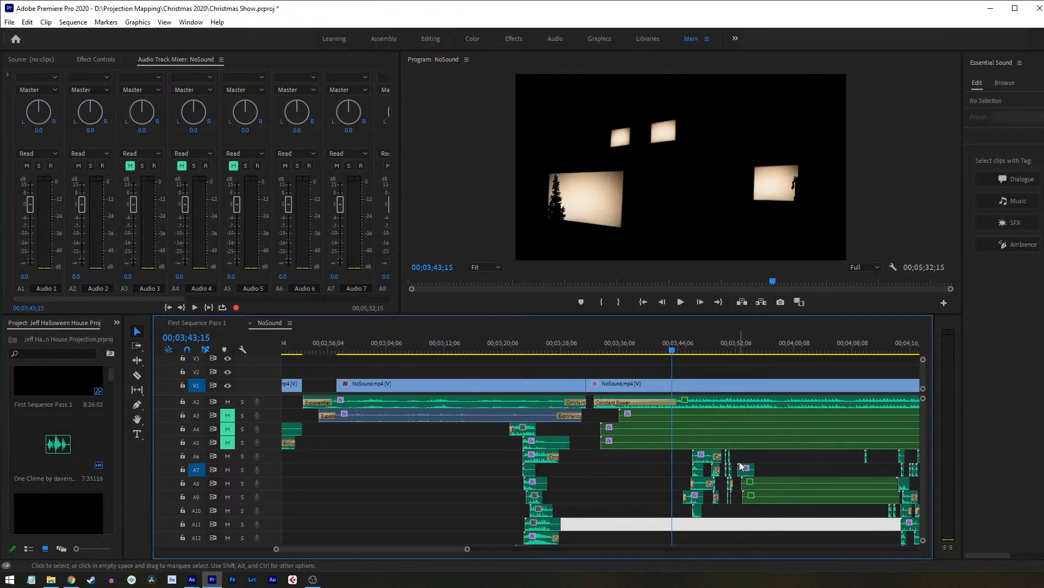
Step: Unmute tracks A3, A4 and A5 and play the silhouette scene from 00:03:32:12 to 00:03:42:24
left_click_drag(601, 344, 592, 341)
left_click_drag(227, 413, 227, 442)
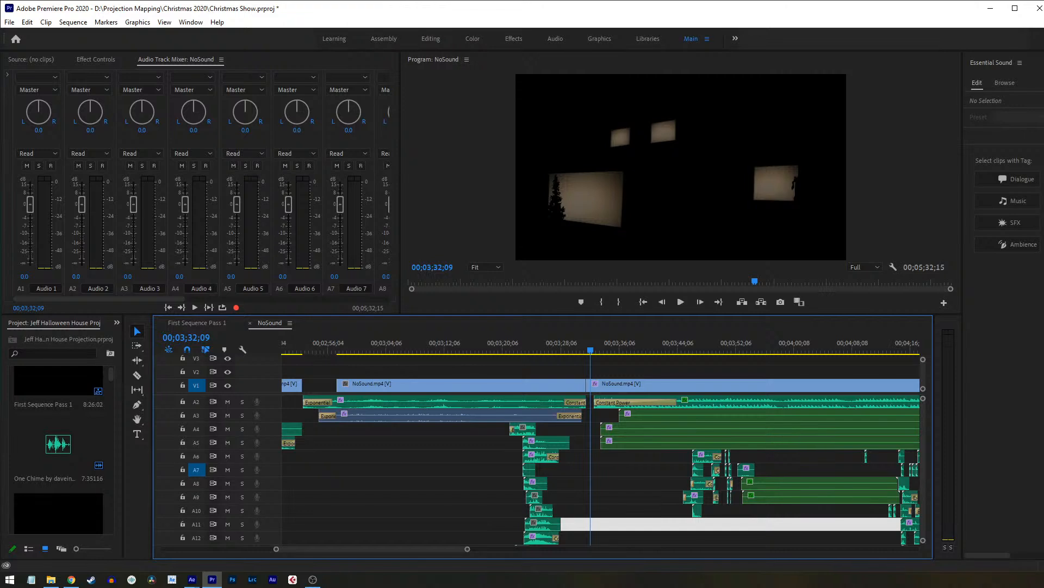
left_click(313, 579)
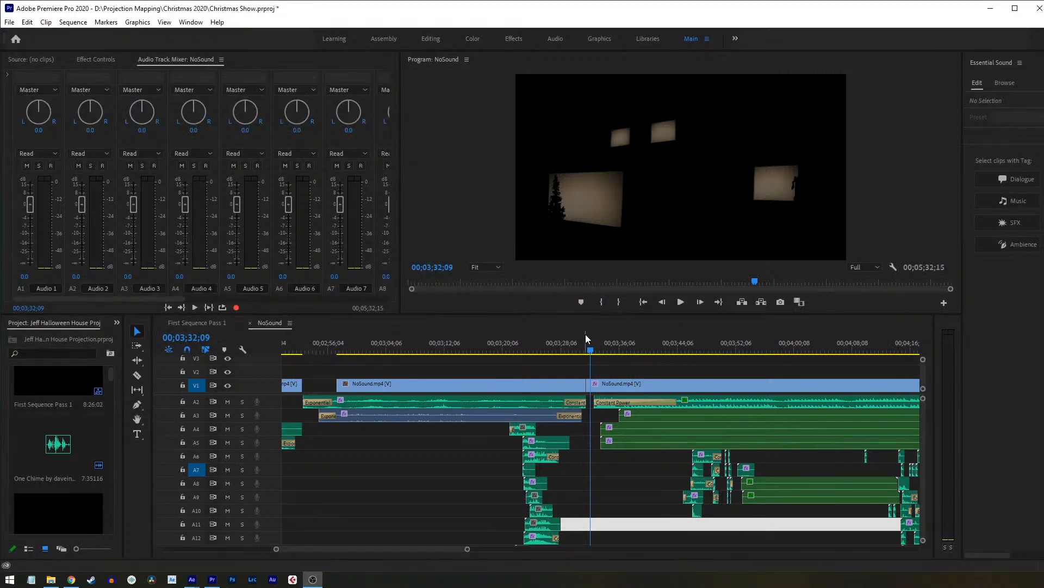
left_click(593, 350)
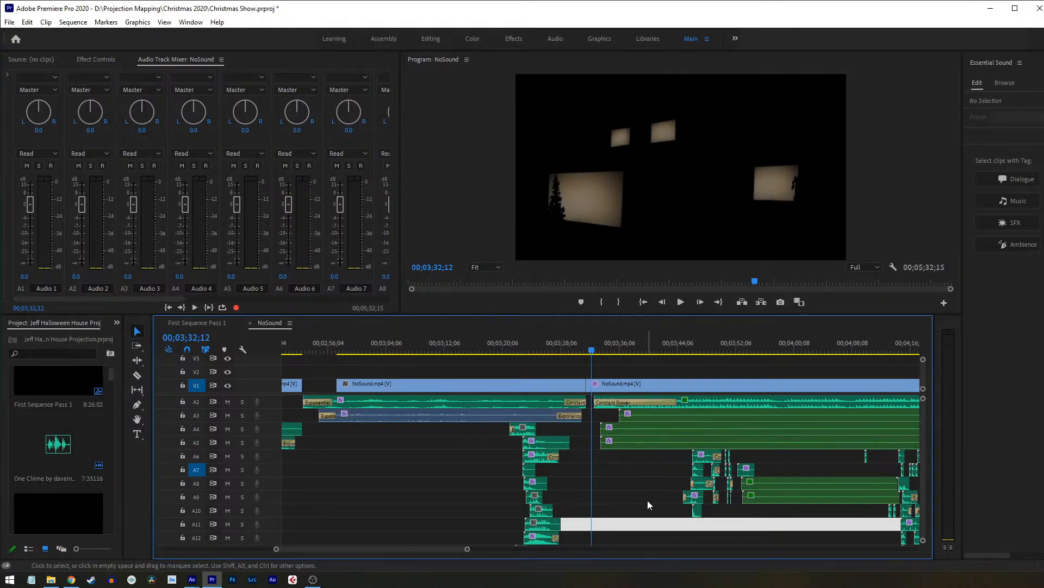
key("space")
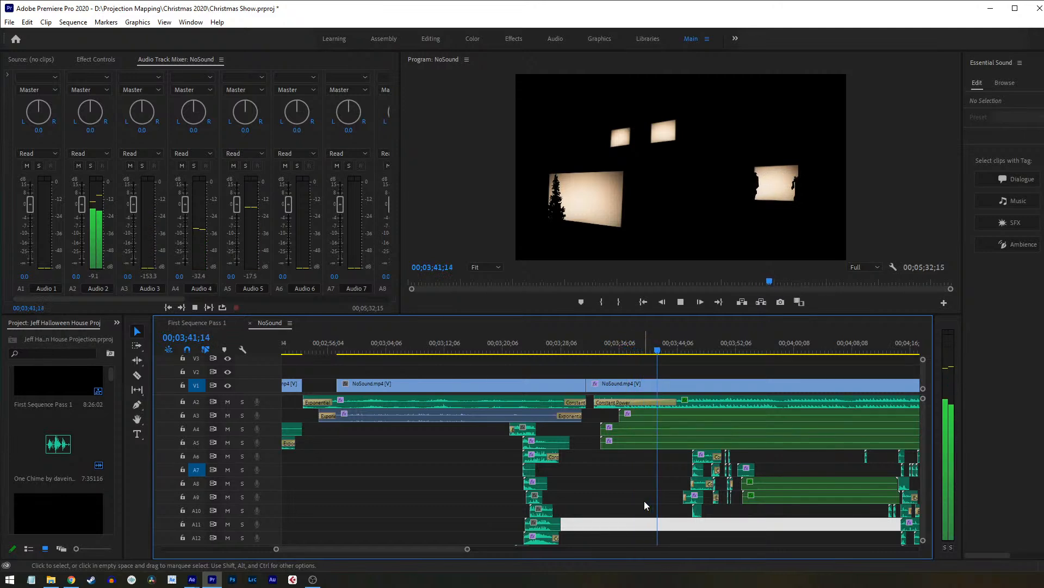
key("space")
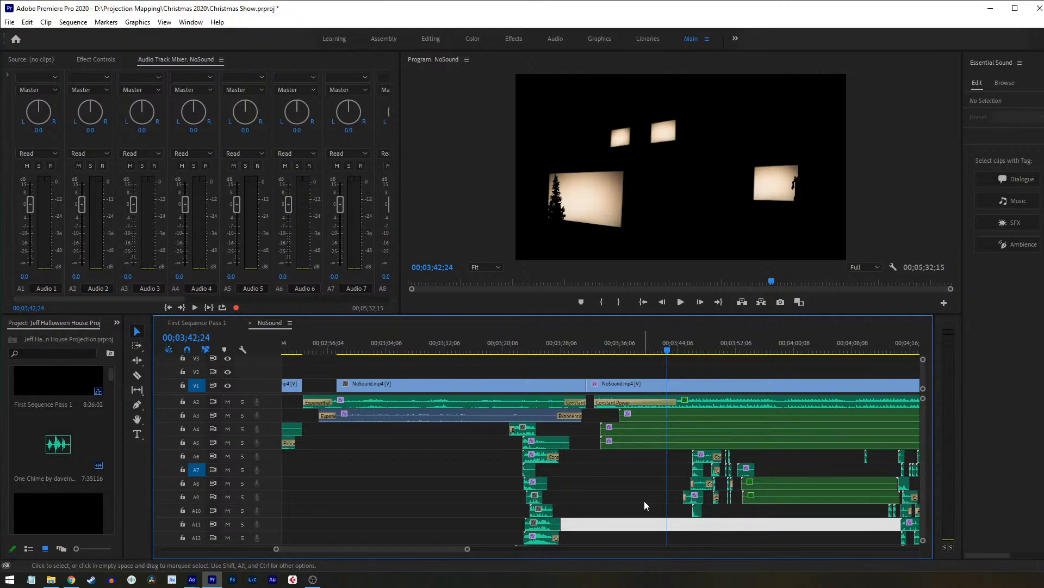
Step: Open the nested Santa Vocals, Santa Bells and Santa Boots sequences in turn, closing each one to return to NoSound
double_click(654, 413)
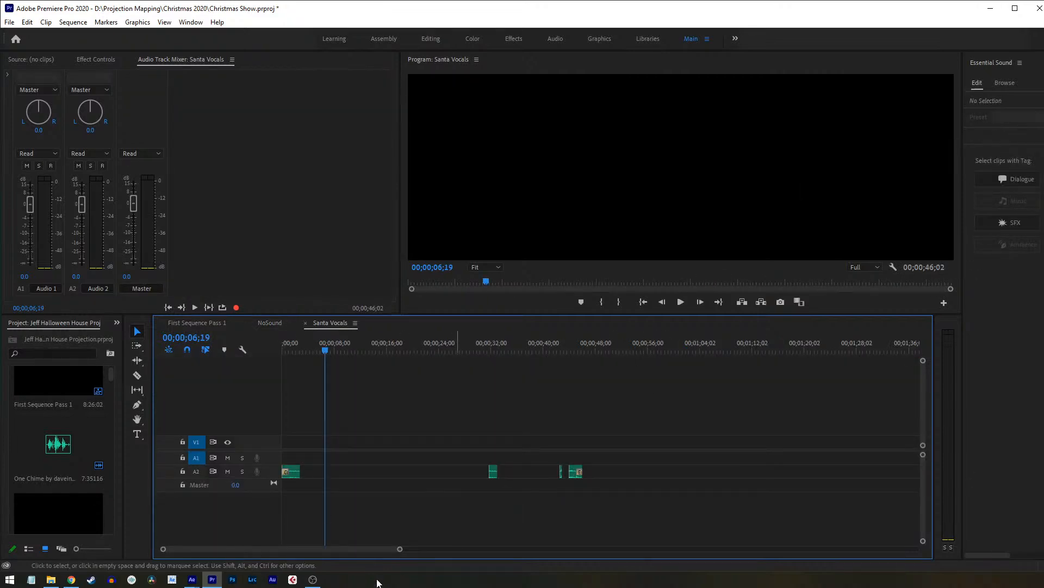
left_click(305, 323)
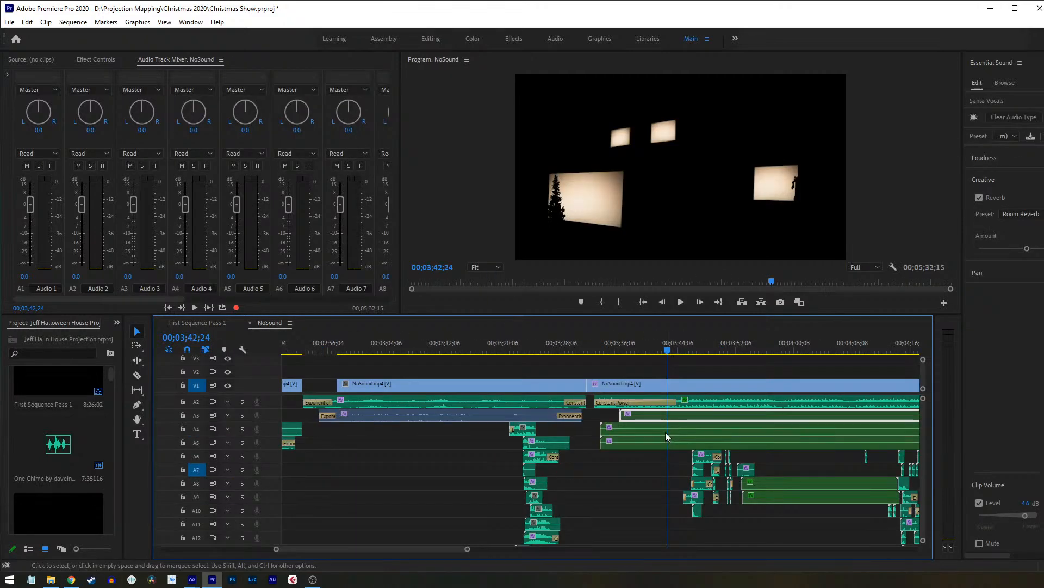
double_click(665, 432)
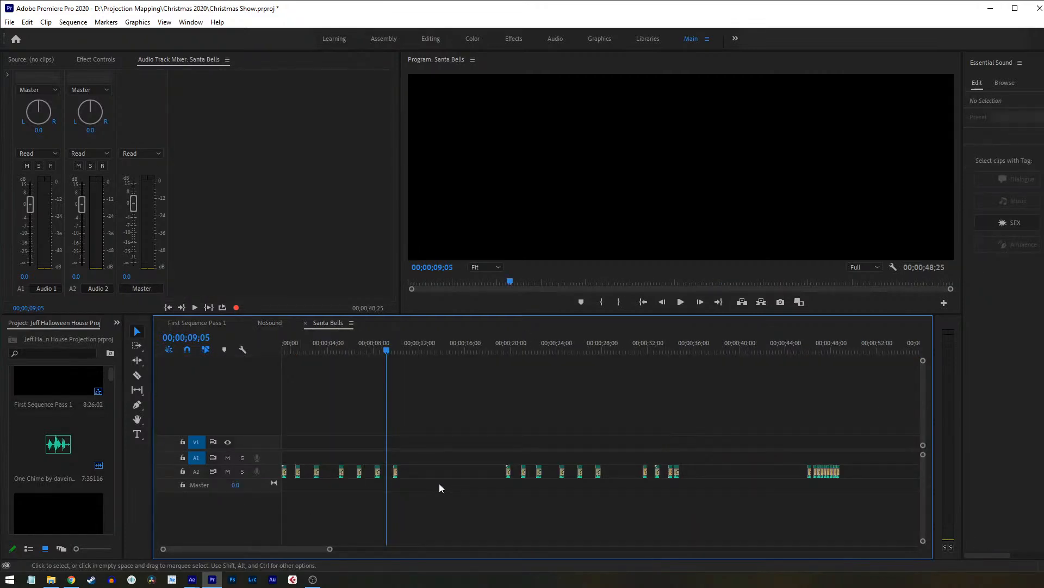
left_click(303, 322)
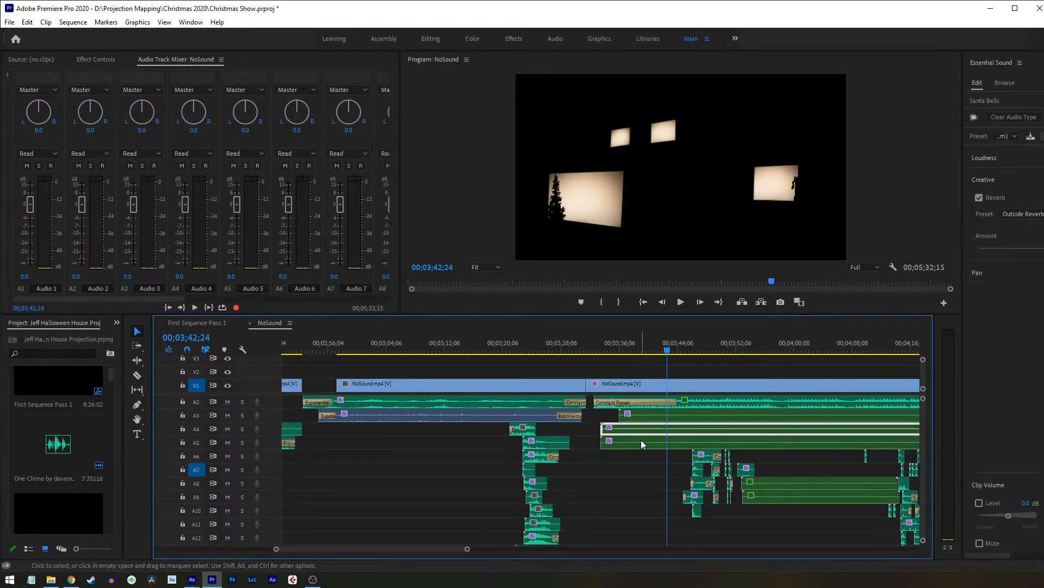
double_click(641, 439)
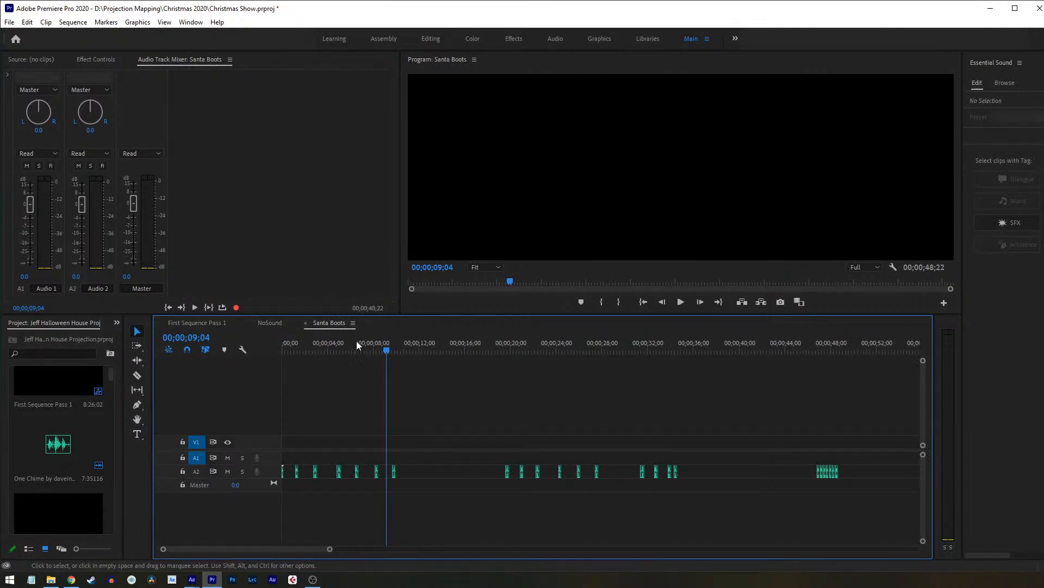
left_click(305, 322)
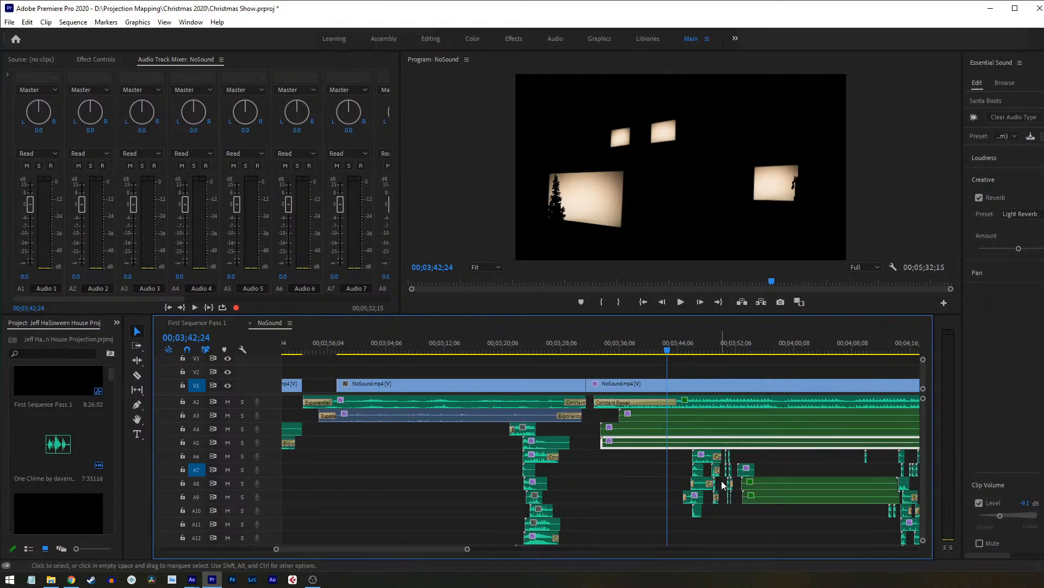
Step: Scrub the NoSound sequence through the silhouette scene to 00:04:11:19 and on to the Santa finale at 00:04:44:06
scroll(456, 547, "down", 10)
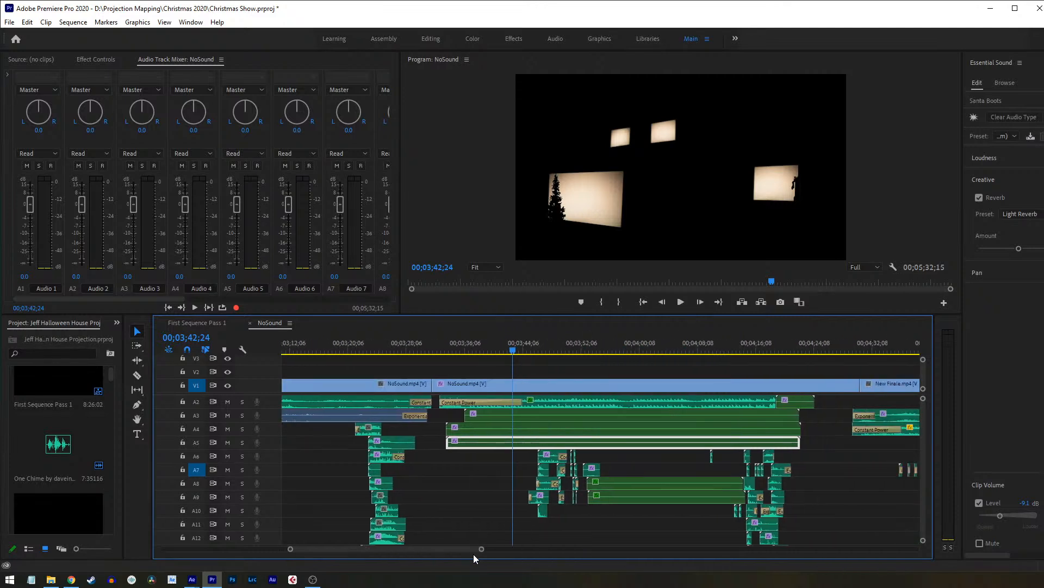
left_click(549, 539)
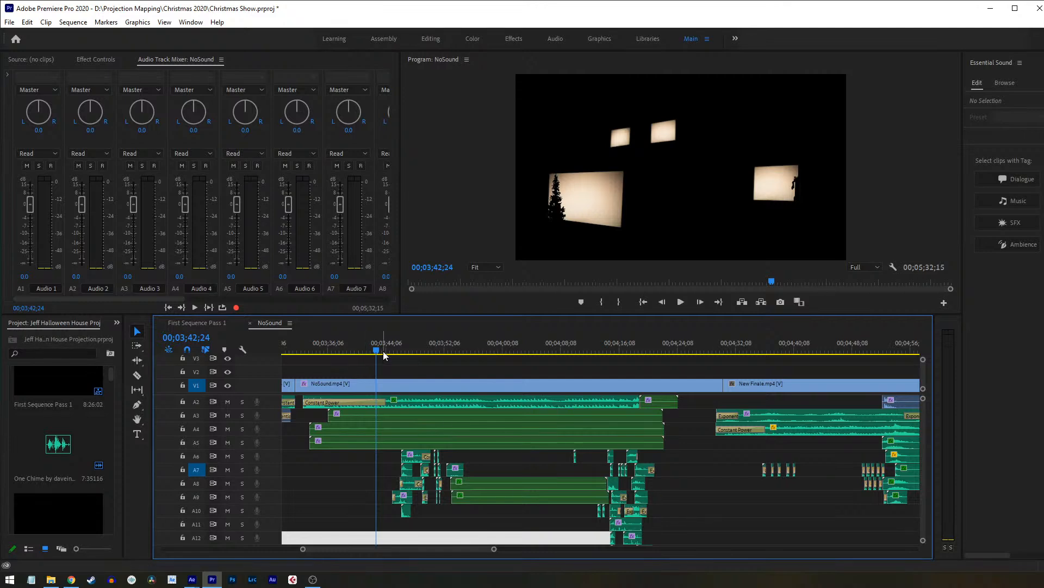
left_click_drag(384, 355, 480, 361)
left_click_drag(549, 361, 585, 358)
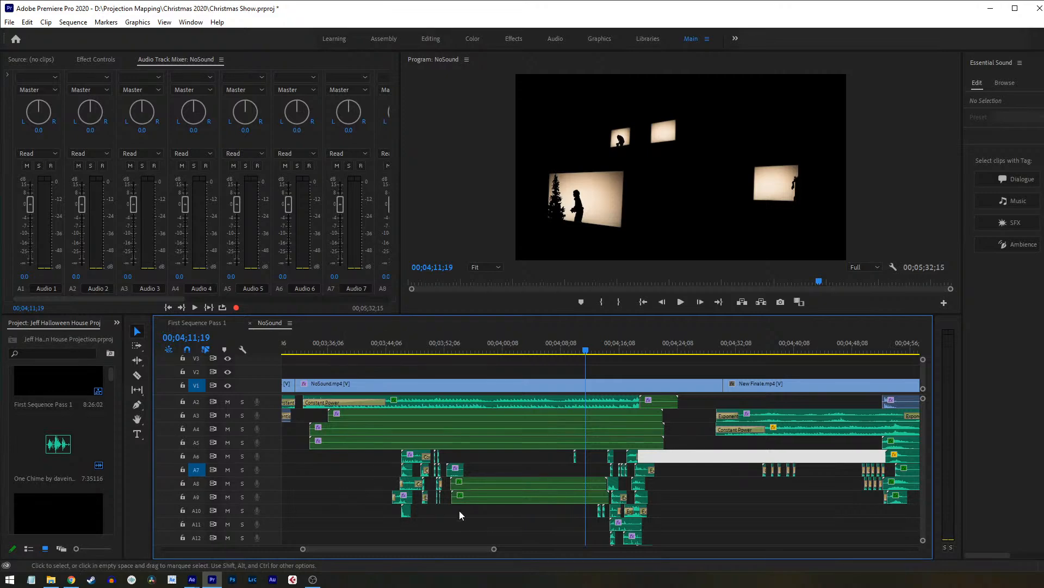
mouse_move(494, 548)
left_mouse_down()
mouse_move(548, 549)
mouse_move(428, 546)
mouse_move(508, 559)
mouse_move(486, 557)
mouse_move(487, 531)
left_mouse_up()
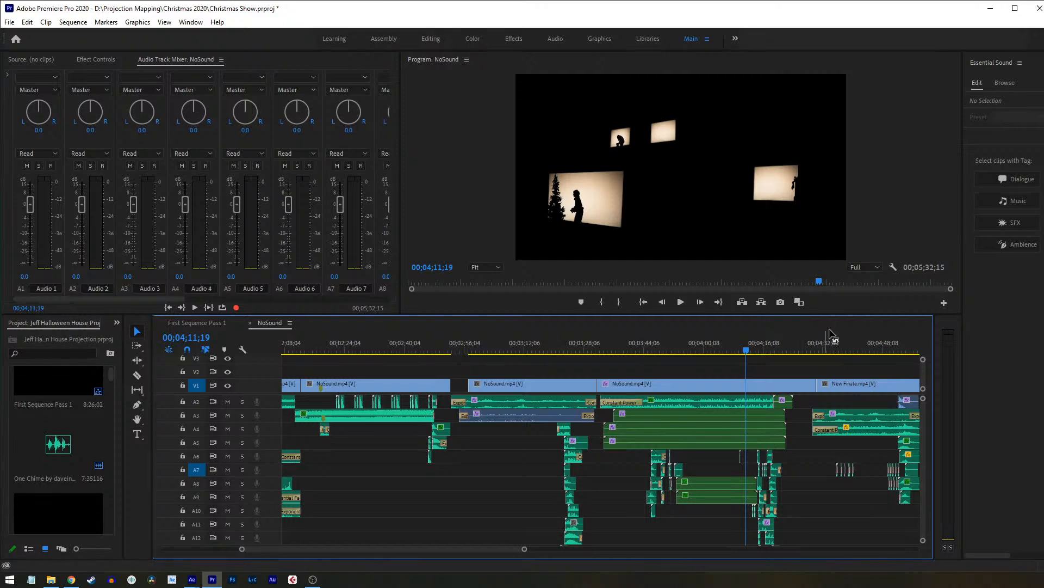
left_click(877, 351)
left_click_drag(881, 347, 776, 407)
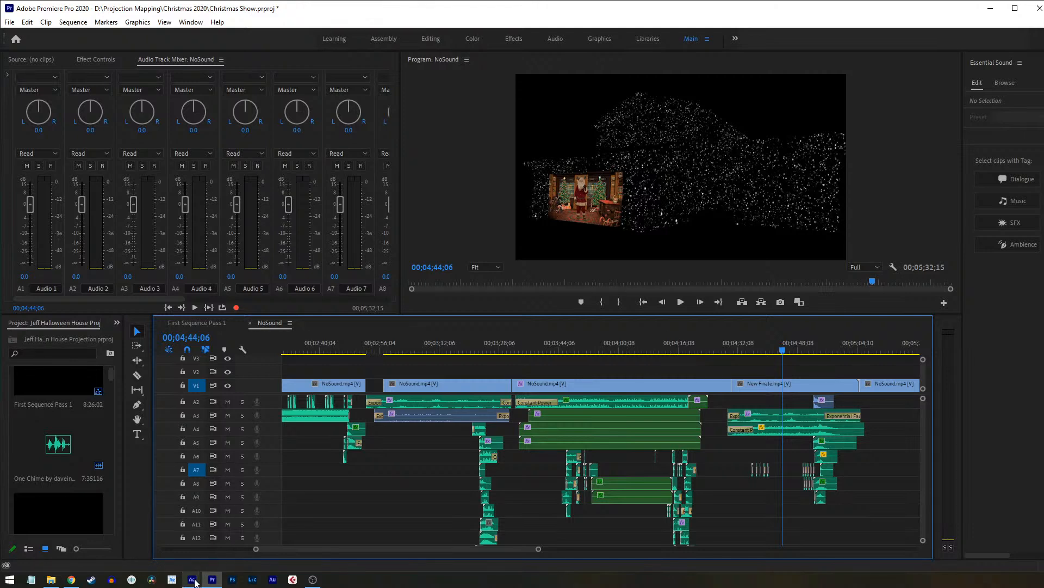
Step: Switch to the Halloween Projection2.aep project in After Effects, look through the Main composition's layers, and view 0:00:57:08 and the ghosts at 0:01:15:22
mouse_move(195, 580)
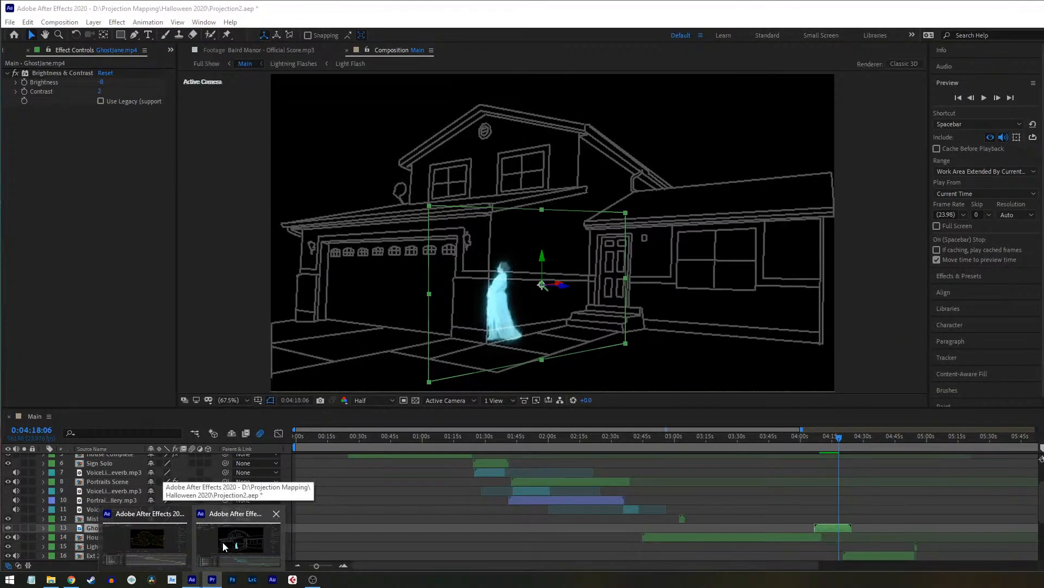
left_click(223, 546)
left_click_drag(317, 566, 309, 567)
scroll(147, 506, "up", 3)
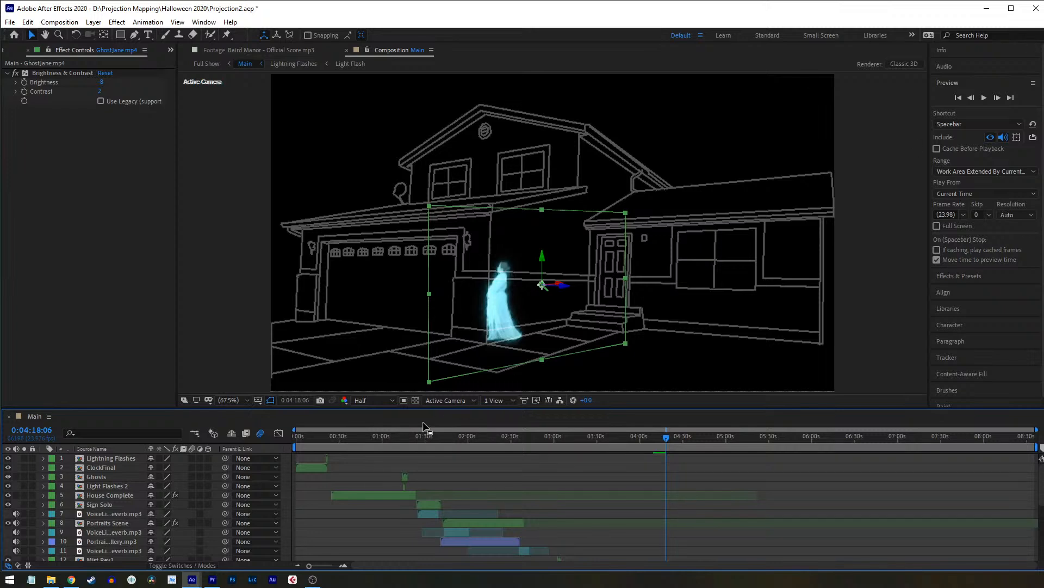
left_click(378, 435)
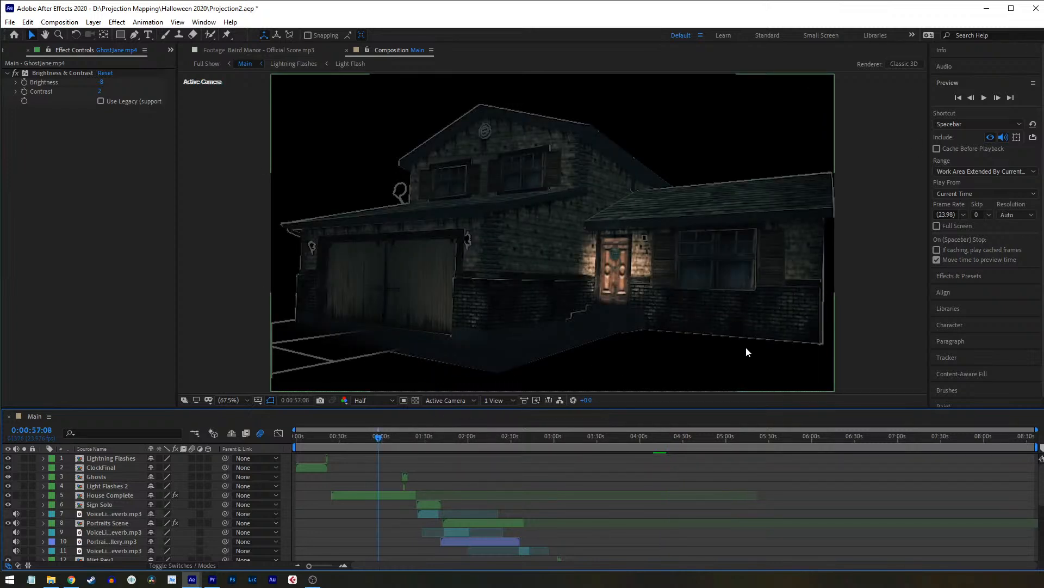
scroll(14, 530, "down", 5)
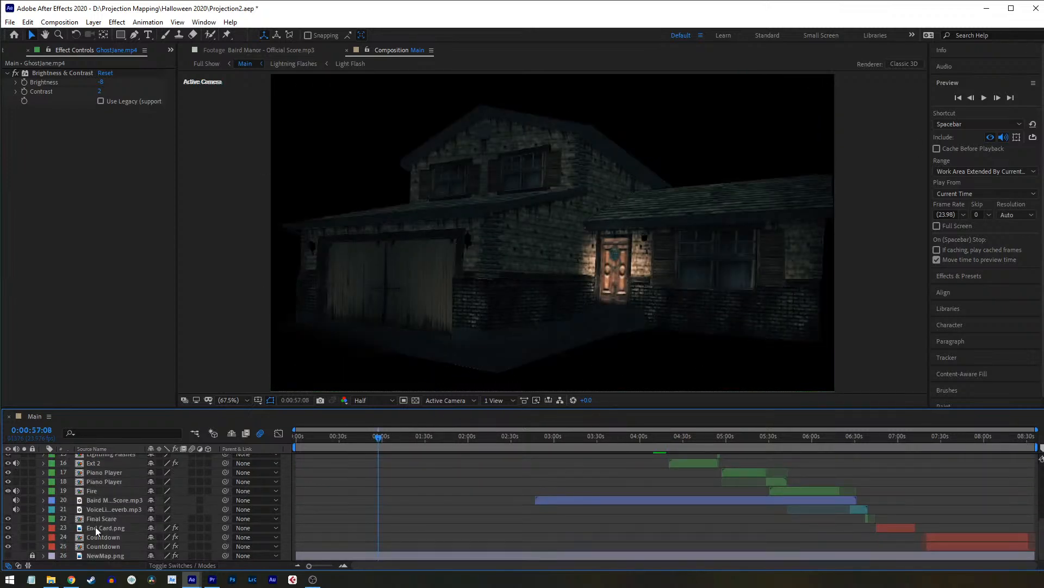
scroll(321, 515, "up", 5)
left_click_drag(373, 445, 403, 439)
left_click_drag(403, 440, 406, 440)
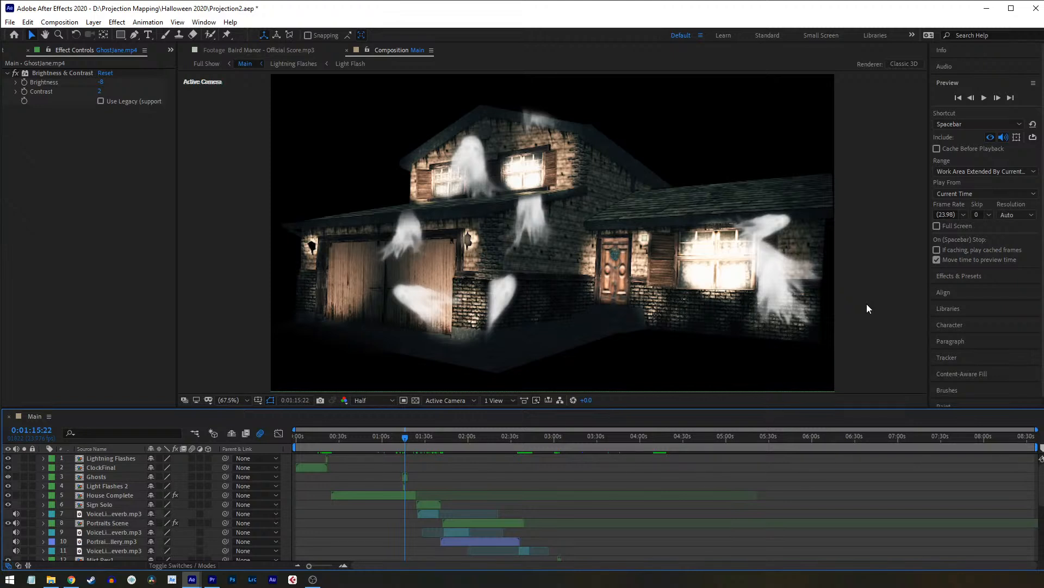
Step: Switch to File Explorer, open the Halloween 2020 folder, look through its Finals\old subfolder, and return to Halloween 2020
left_click(51, 579)
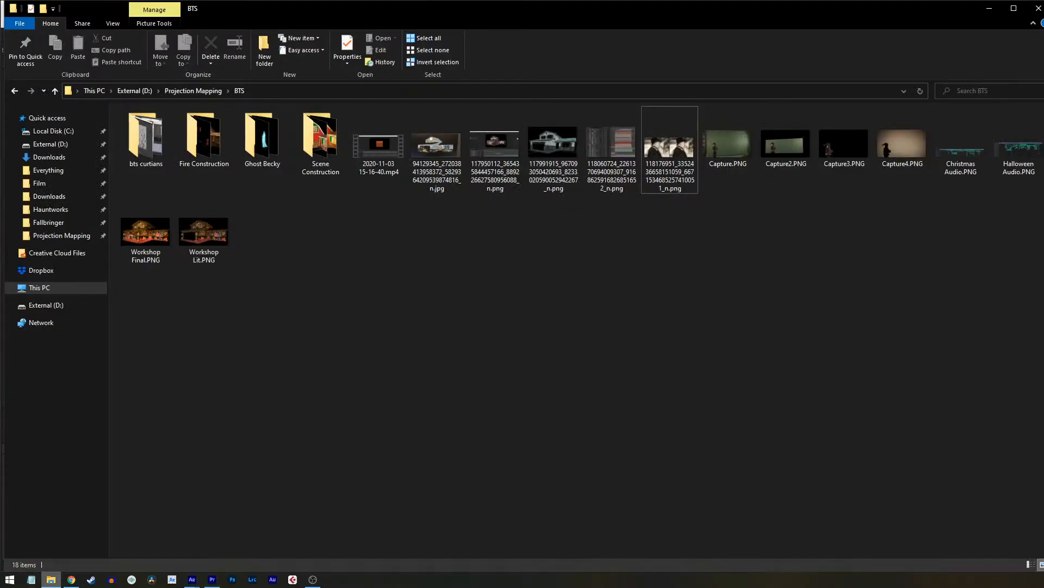
left_click(206, 90)
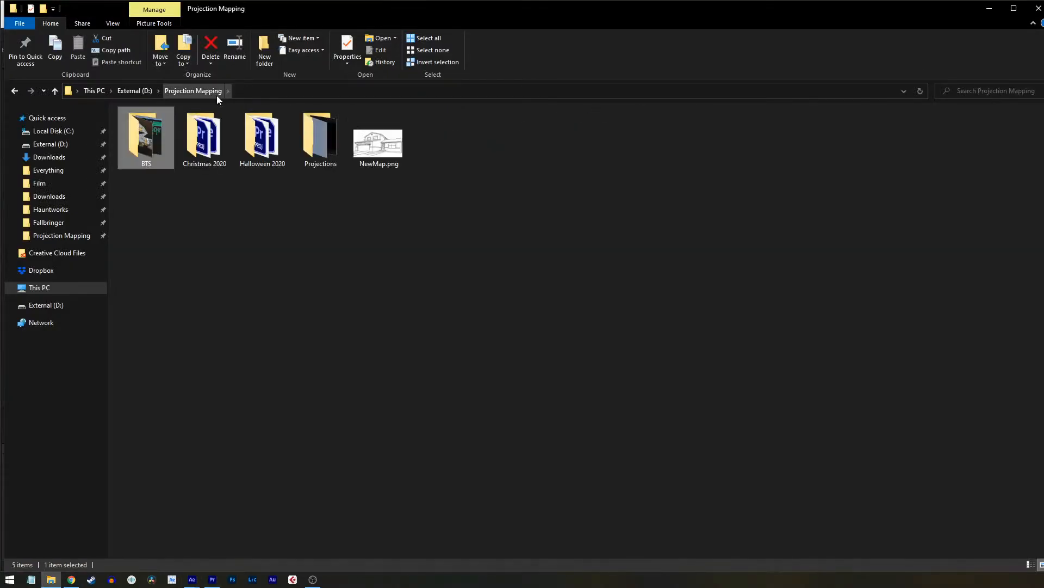
double_click(245, 133)
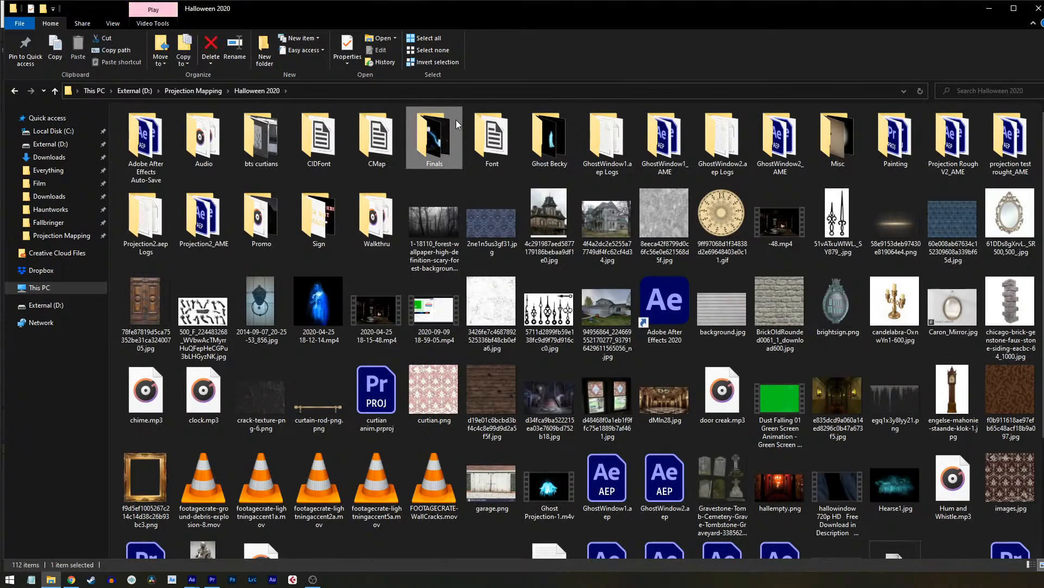
double_click(456, 120)
double_click(167, 136)
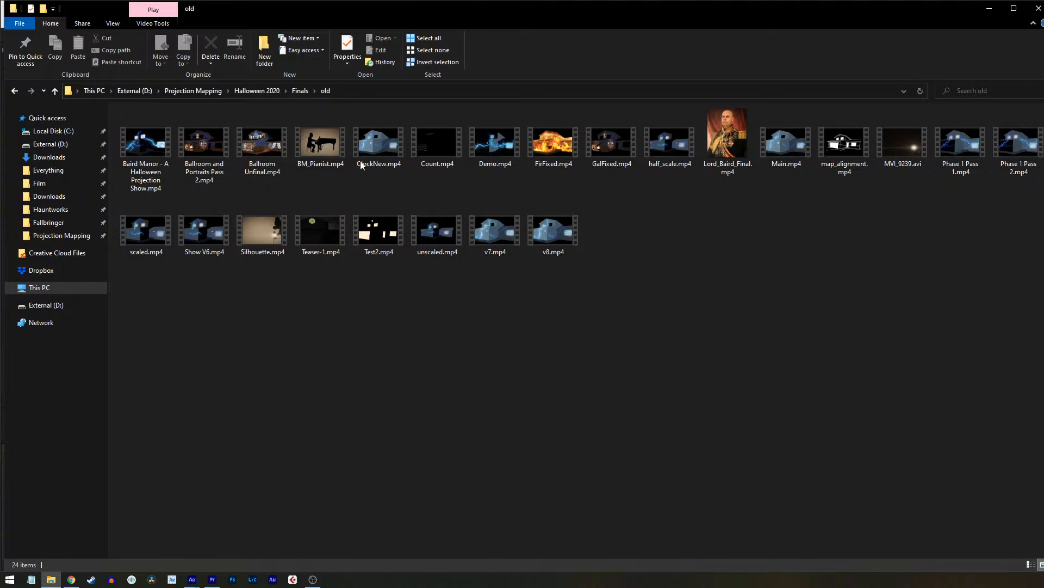
left_click(274, 91)
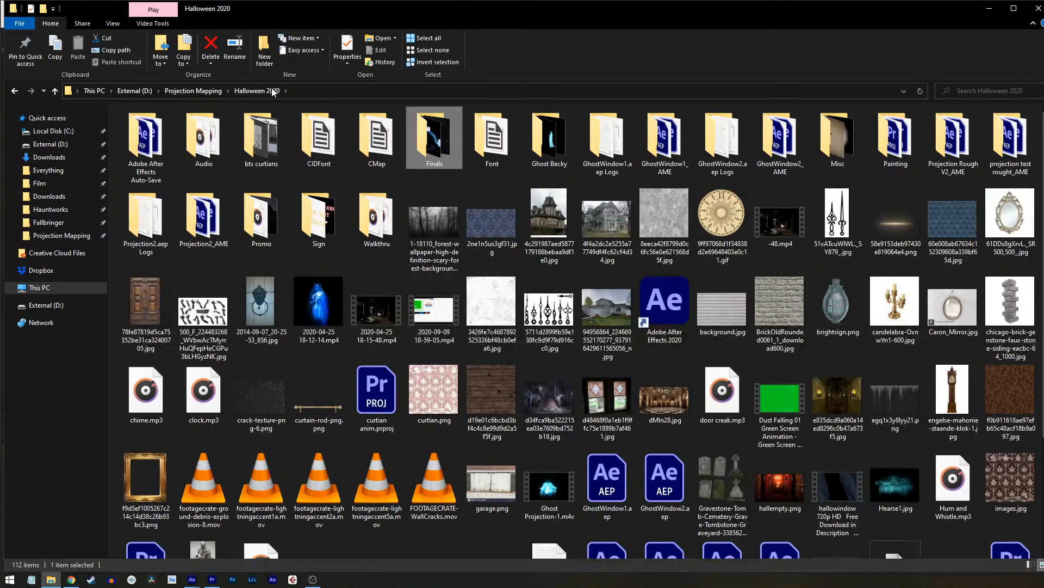
Step: Open the daytime photo of the real house, switch to Projection2.aep in After Effects, and view Main at 0:00:34:04
double_click(621, 284)
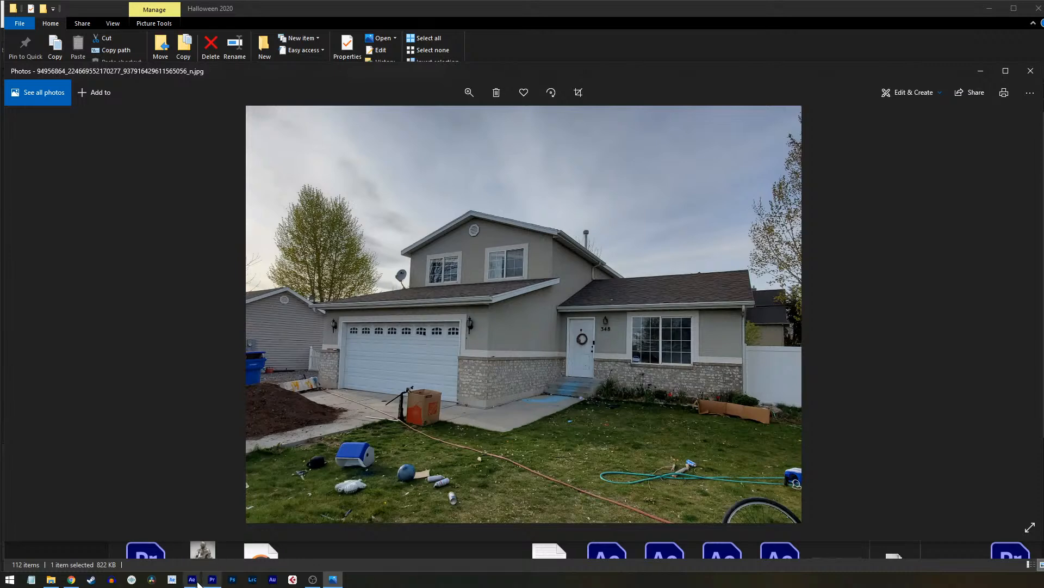
mouse_move(199, 582)
left_click(154, 538)
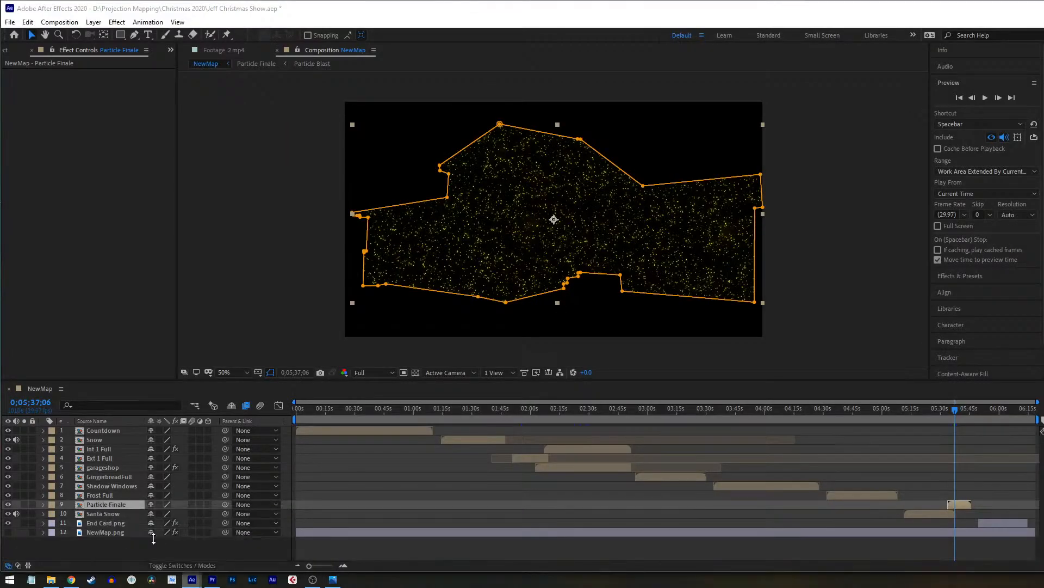
mouse_move(191, 578)
left_click(236, 544)
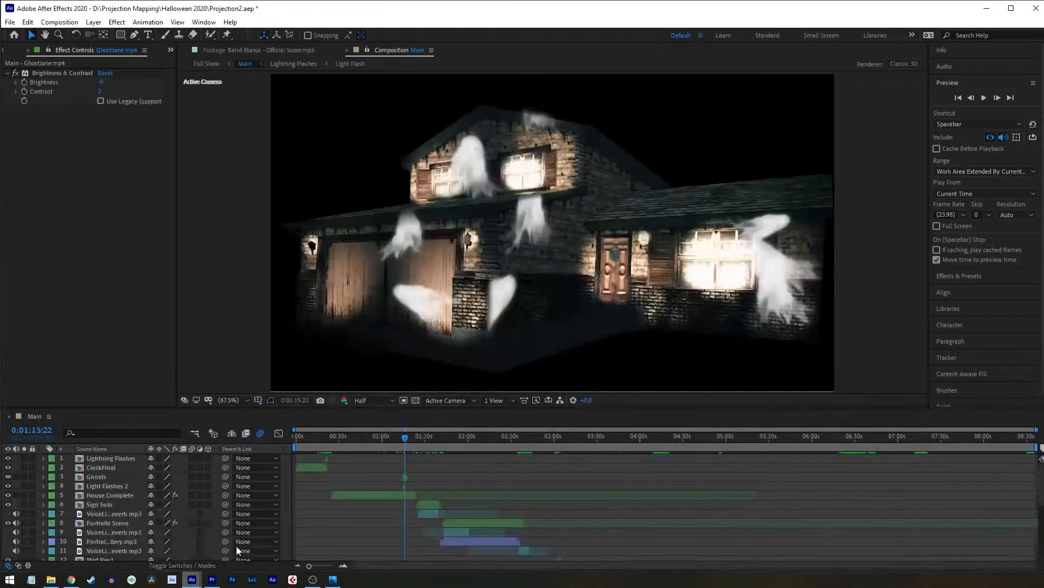
left_click(345, 442)
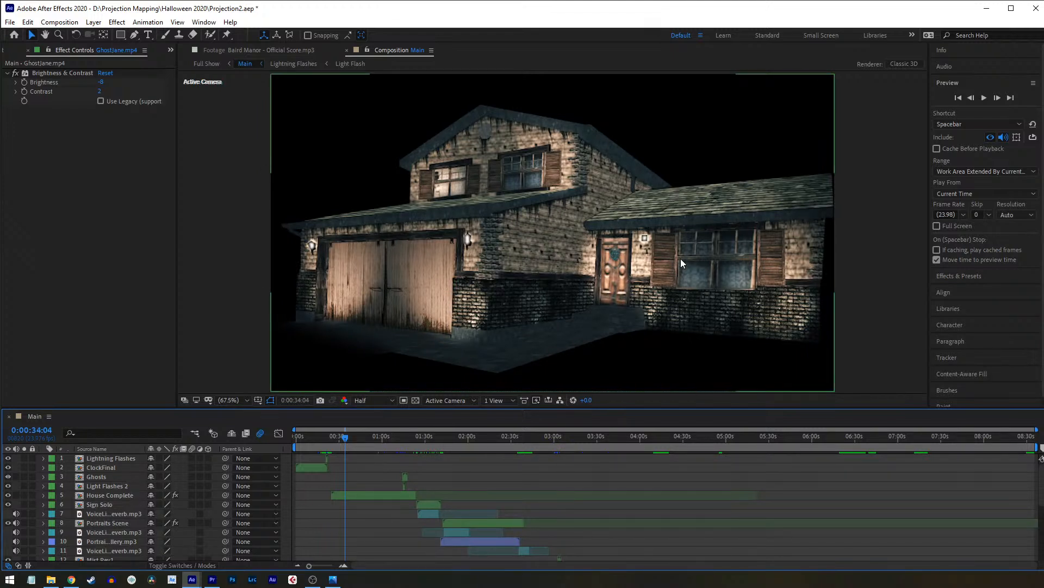
Step: Open House Complete and its nested House composition, fit the house in the viewer, and compare it with the house photo
double_click(125, 495)
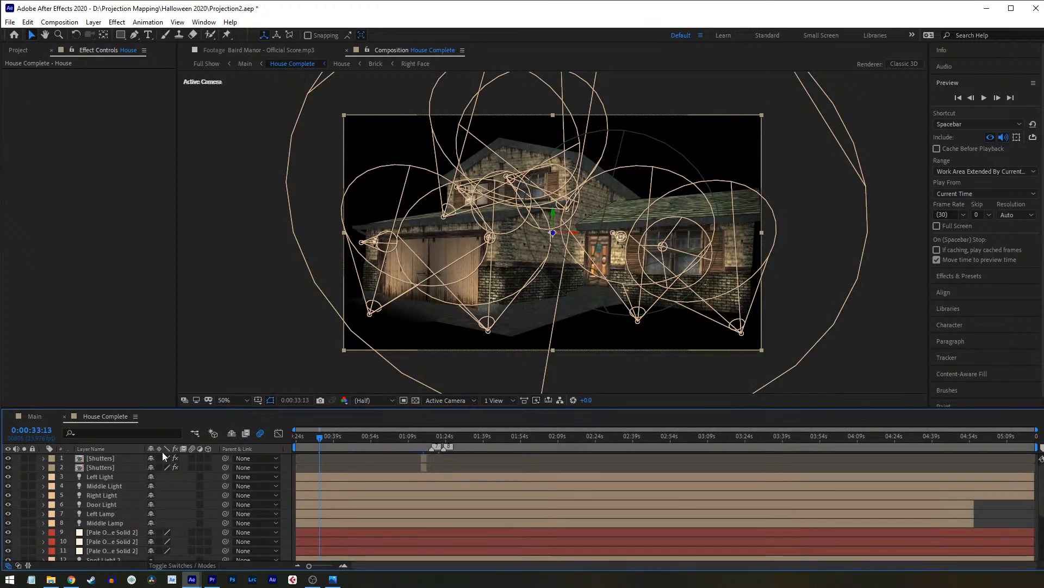
scroll(116, 504, "down", 3)
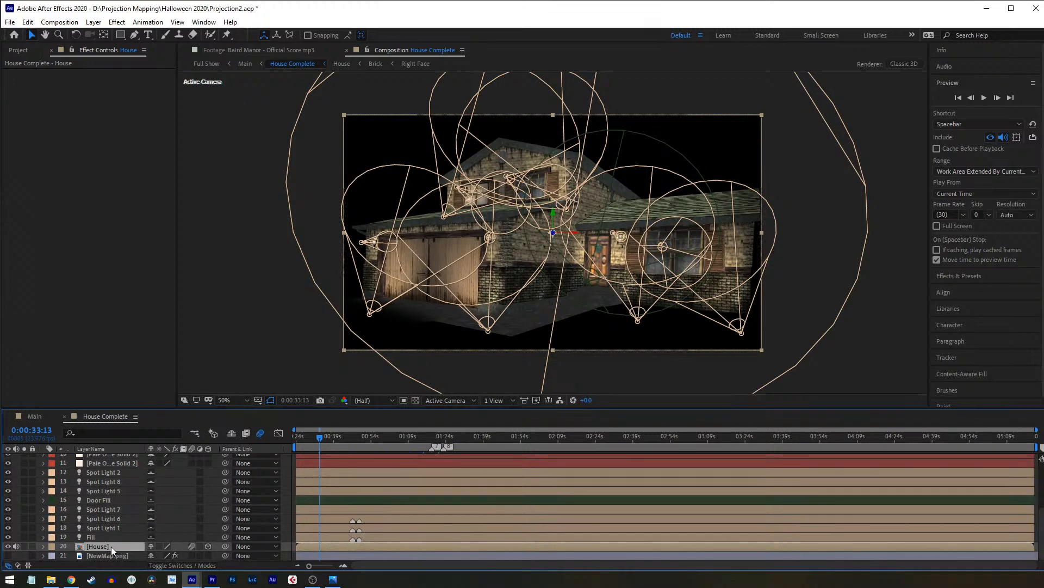
double_click(111, 546)
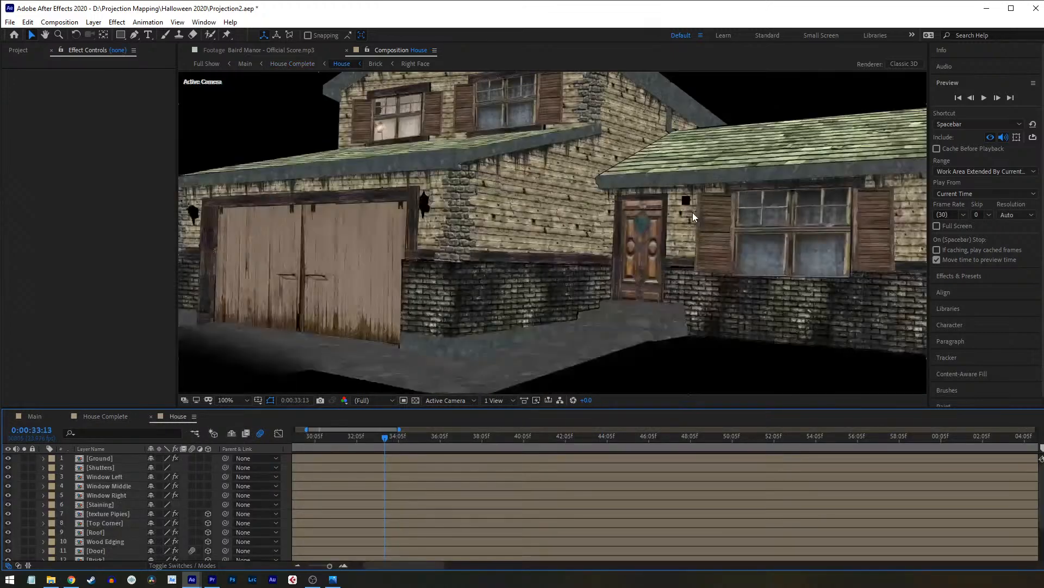
left_click_drag(693, 186, 600, 236)
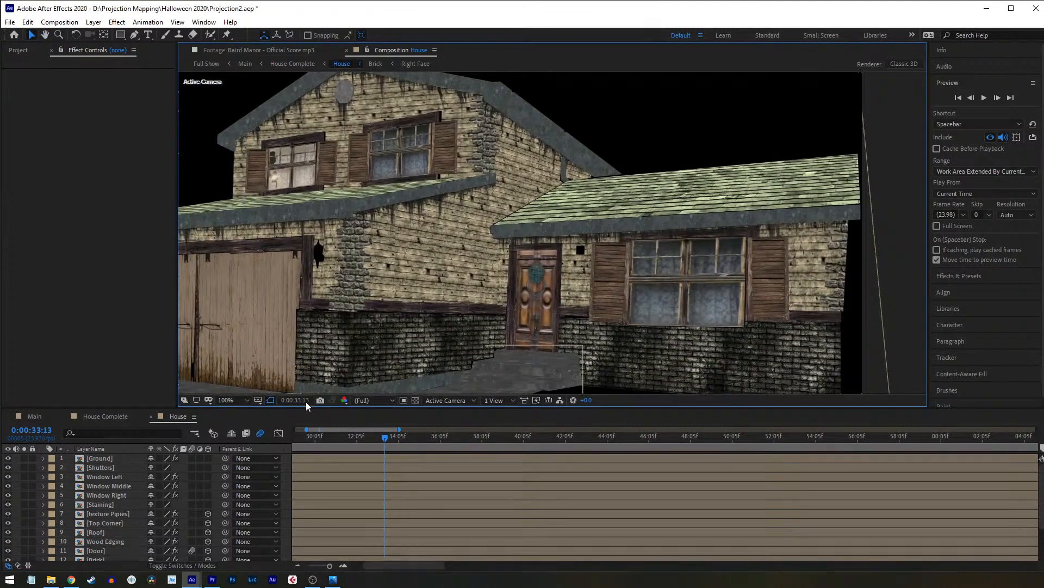
left_click(237, 400)
left_click(260, 230)
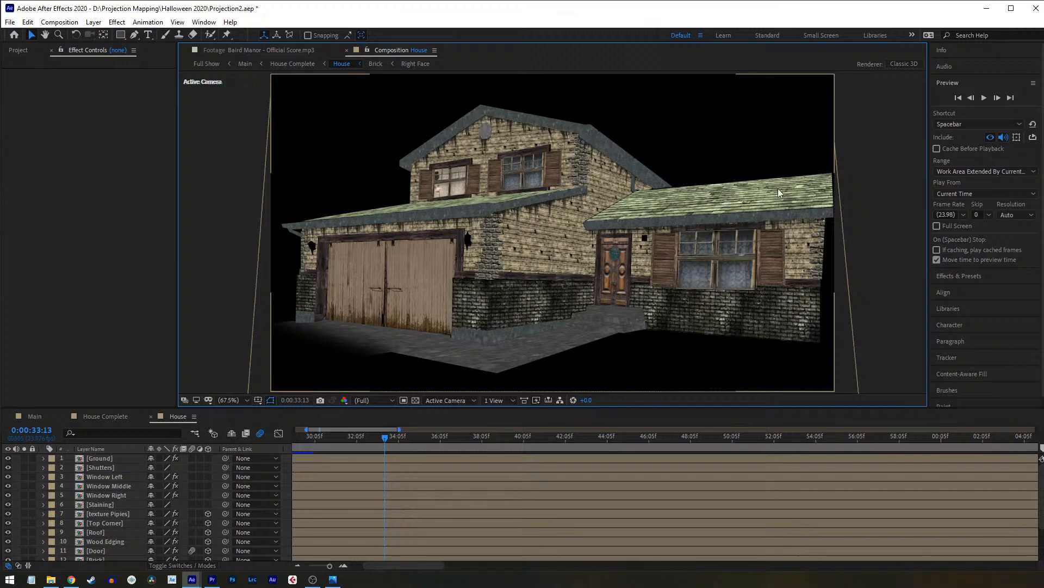
left_click(334, 579)
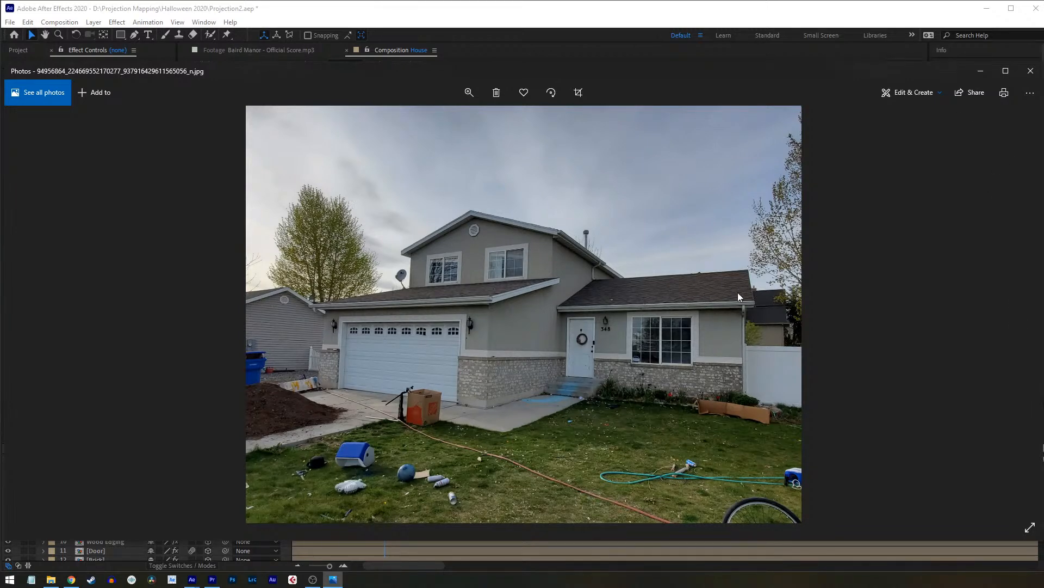
left_click(981, 72)
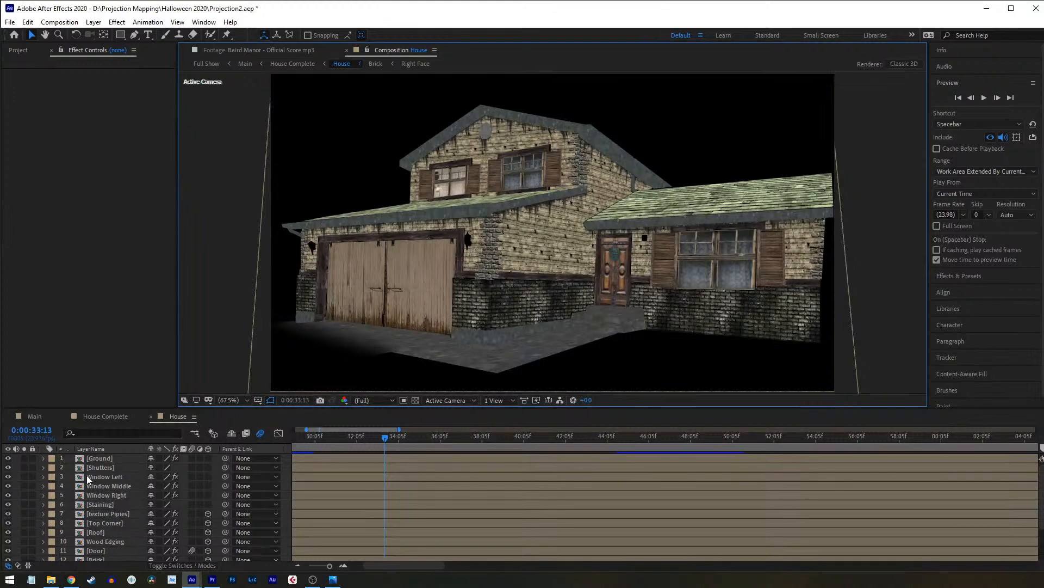
Step: Toggle the Roof layer's Tint and Lumetri Color effects off and back on, and compare the roof with the house photo
left_click(112, 532)
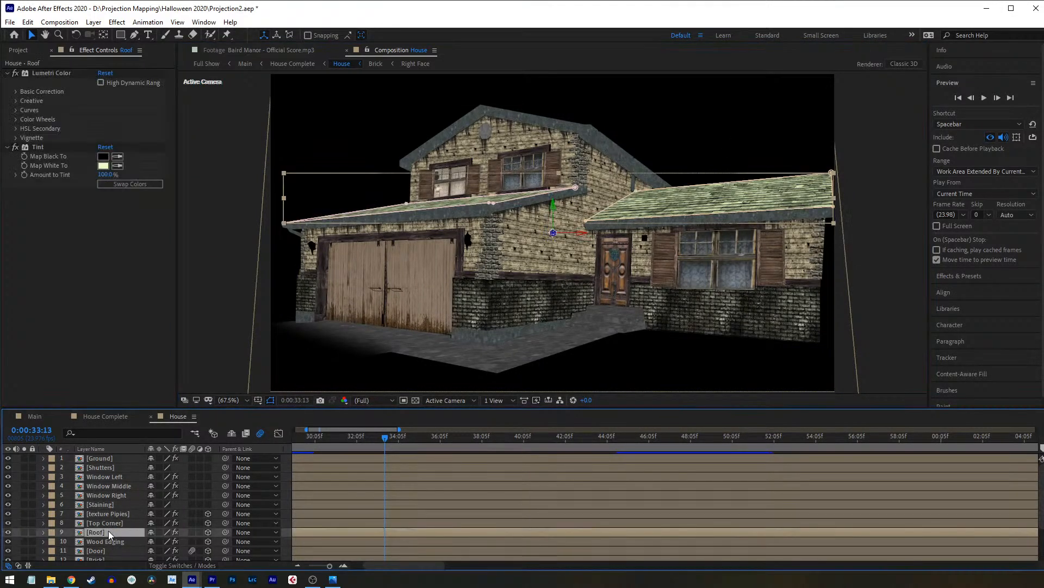
left_click(19, 149)
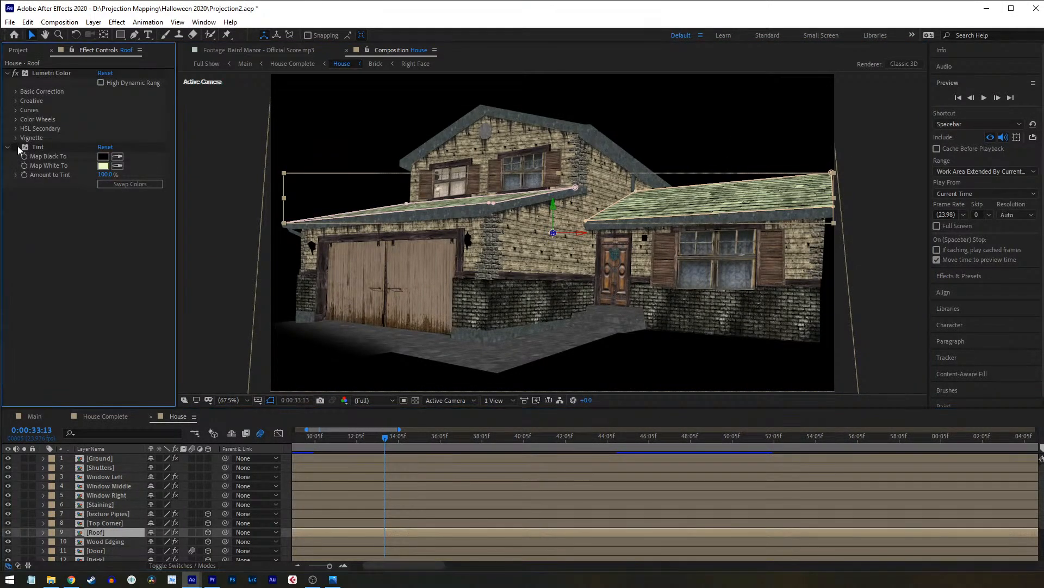
left_click(16, 73)
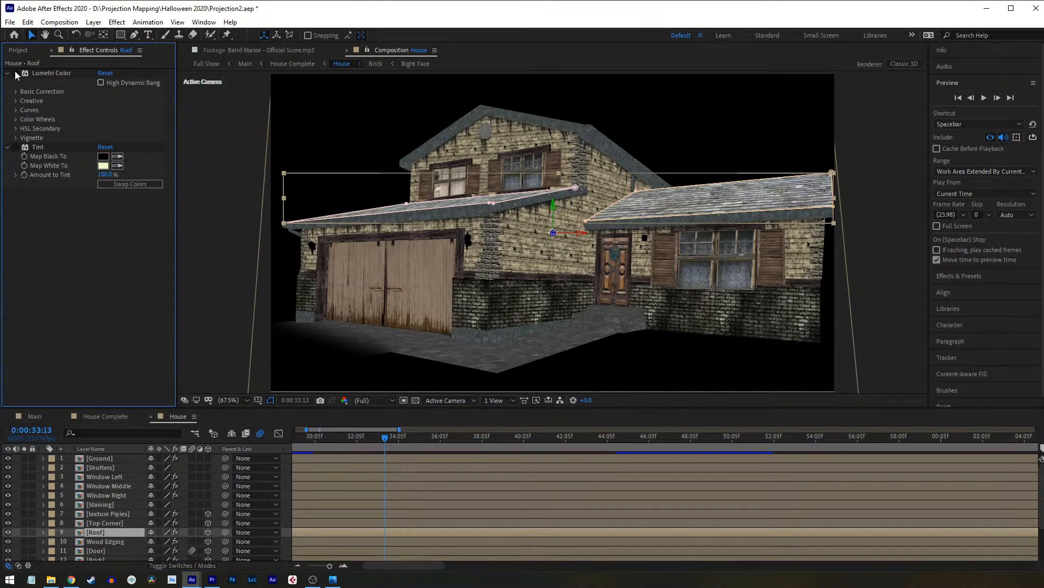
left_click(16, 73)
left_click(15, 147)
left_click(333, 579)
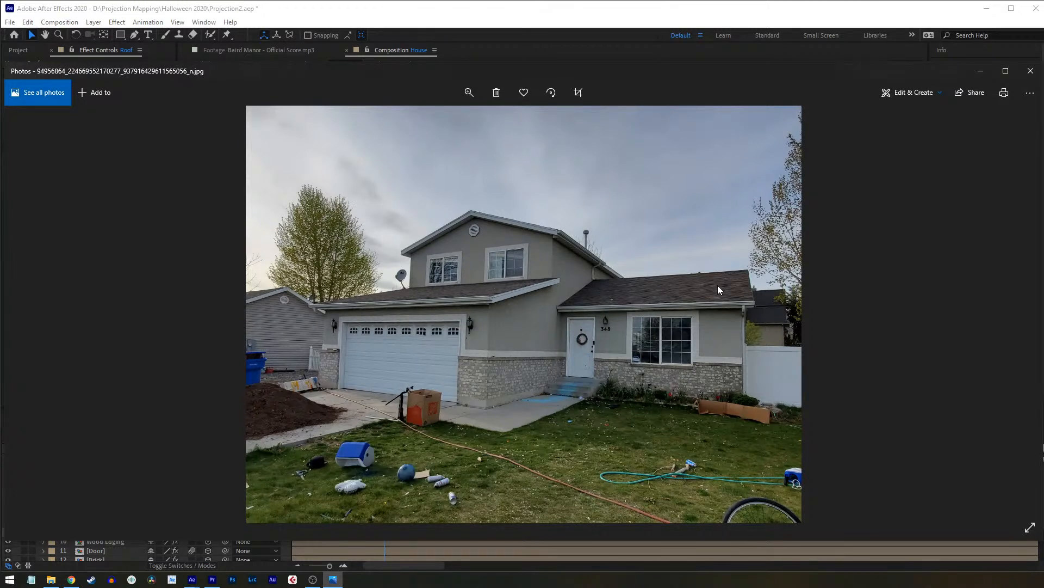
left_click(981, 73)
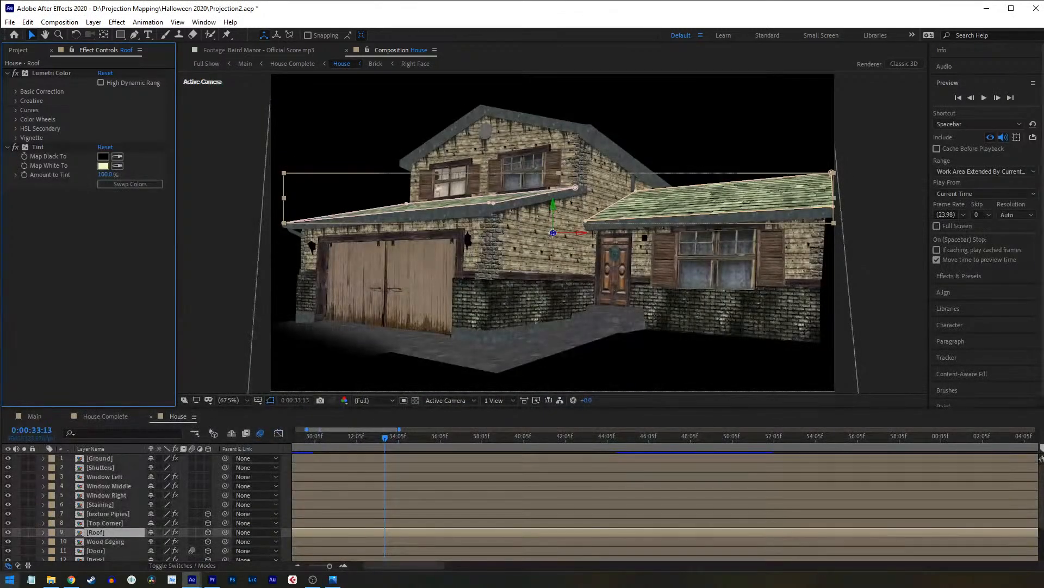
Step: View the two old-mansion reference photos in the Halloween 2020 folder, and return to the House composition in After Effects
left_click(50, 579)
double_click(623, 233)
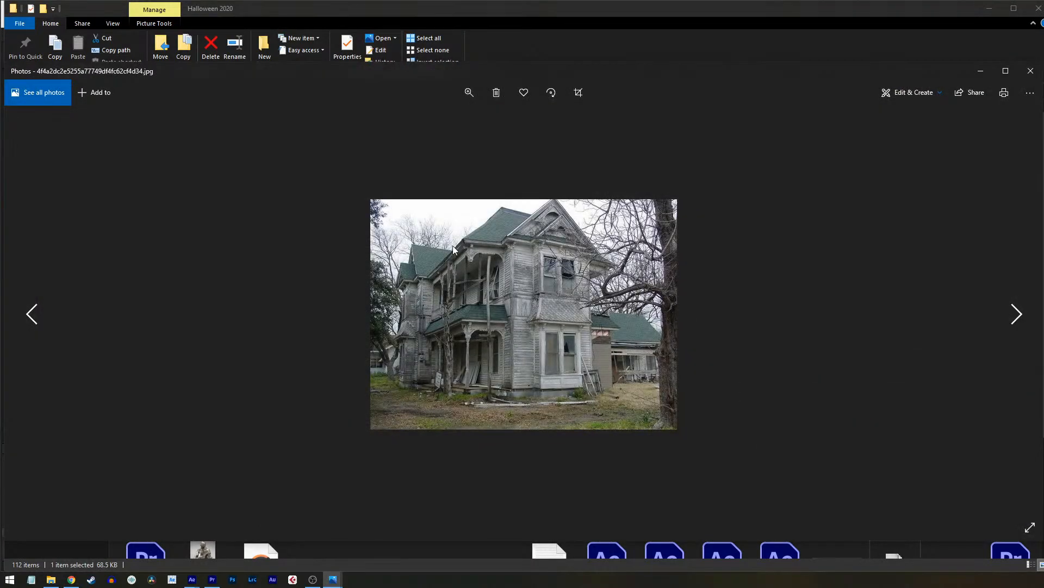
left_click(52, 314)
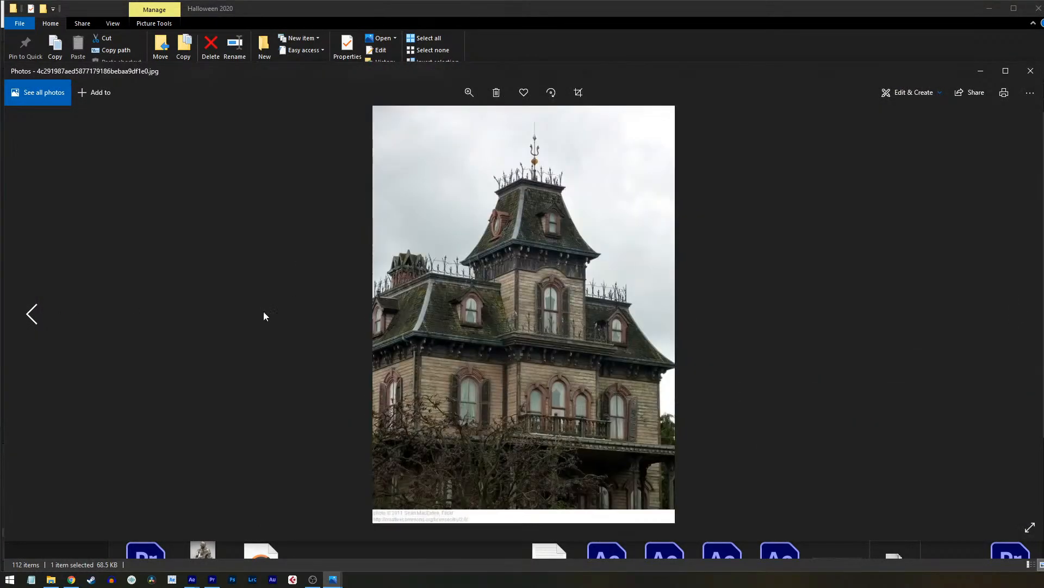
left_click(1030, 70)
left_click(990, 10)
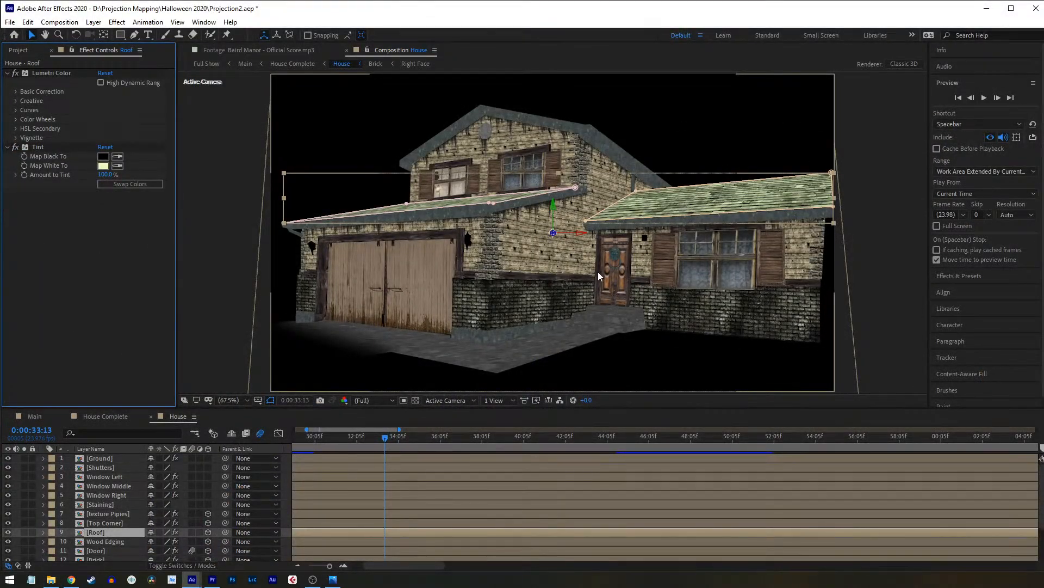
Step: Check the parent Projection Mapping folder in File Explorer, and switch back to Projection2.aep in After Effects
left_click(50, 579)
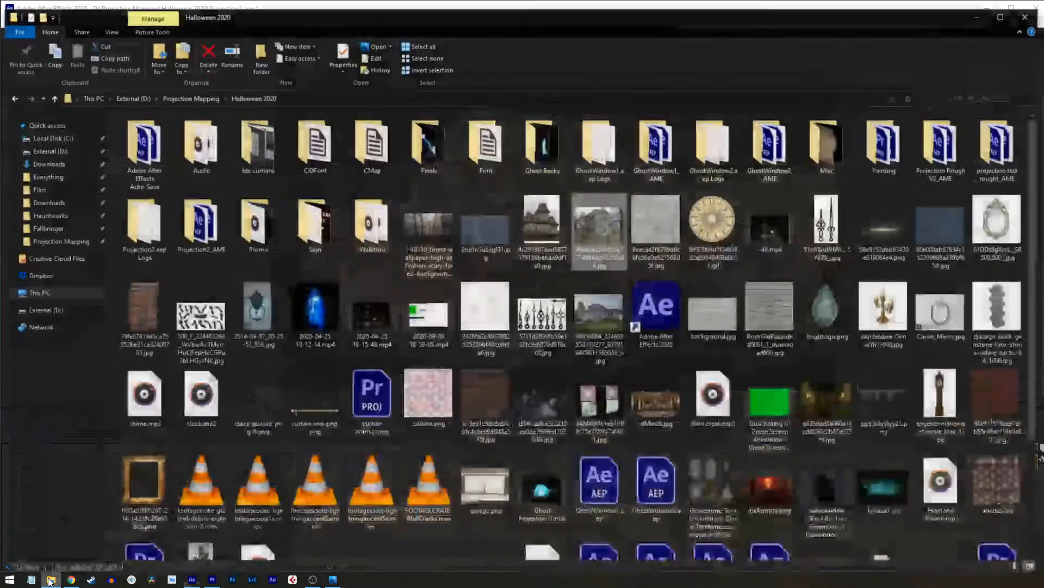
left_click(196, 89)
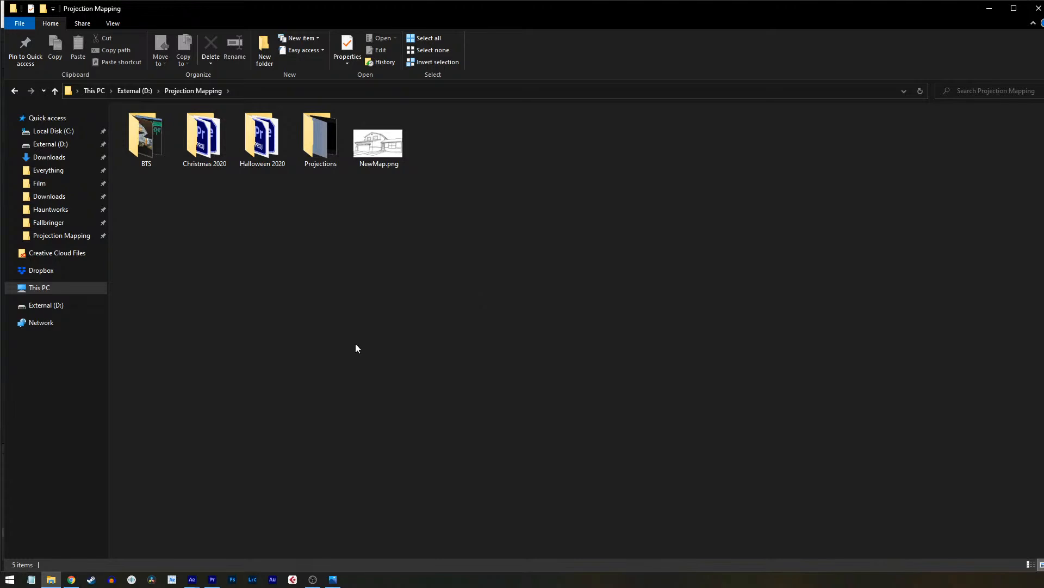
mouse_move(192, 579)
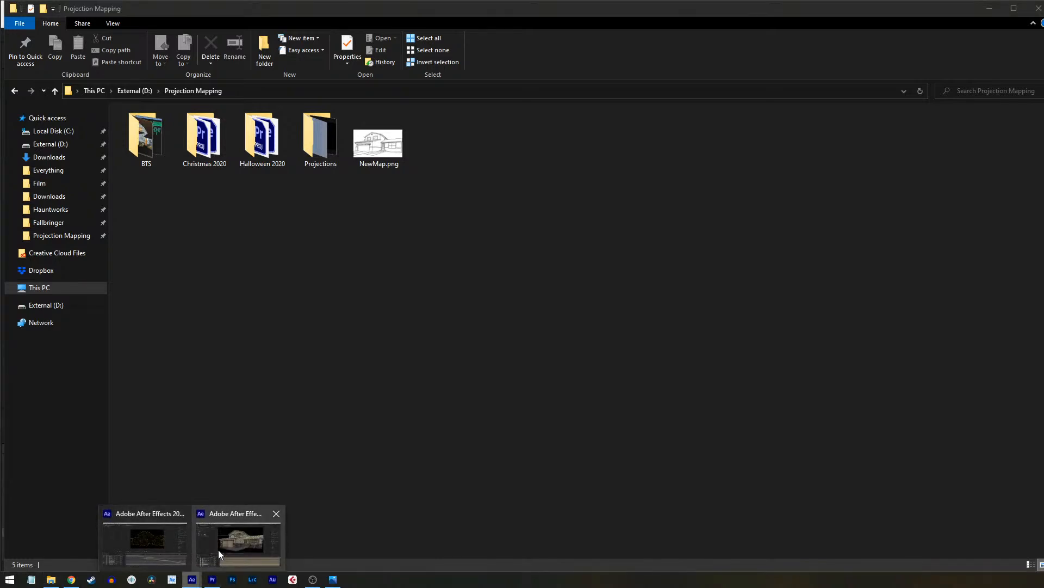
left_click(220, 550)
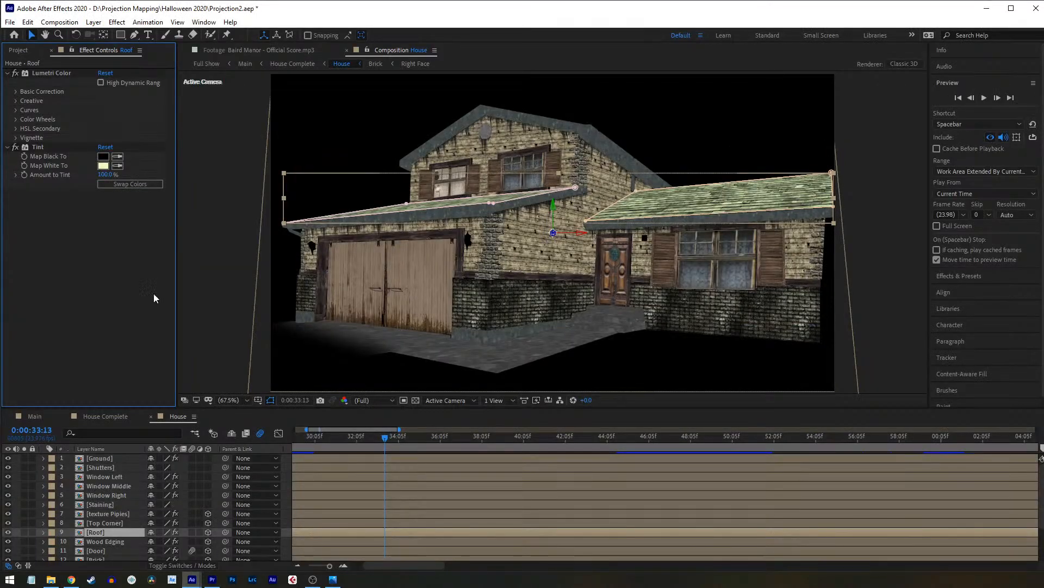
Step: Close the House and House Complete timelines, and scrub Main to the portraits scene at 0:02:09:20
left_click(79, 416)
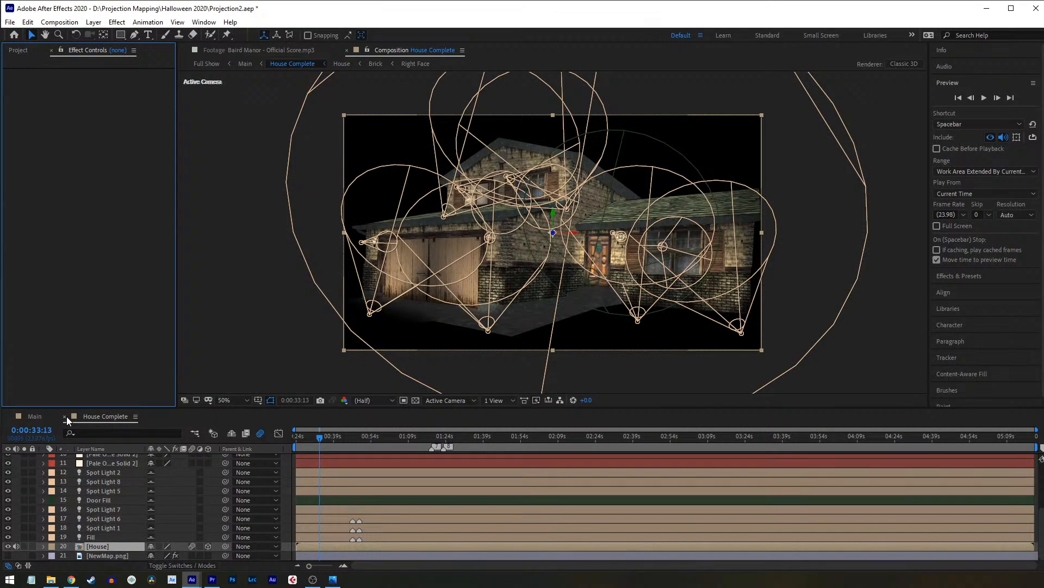
left_click(65, 416)
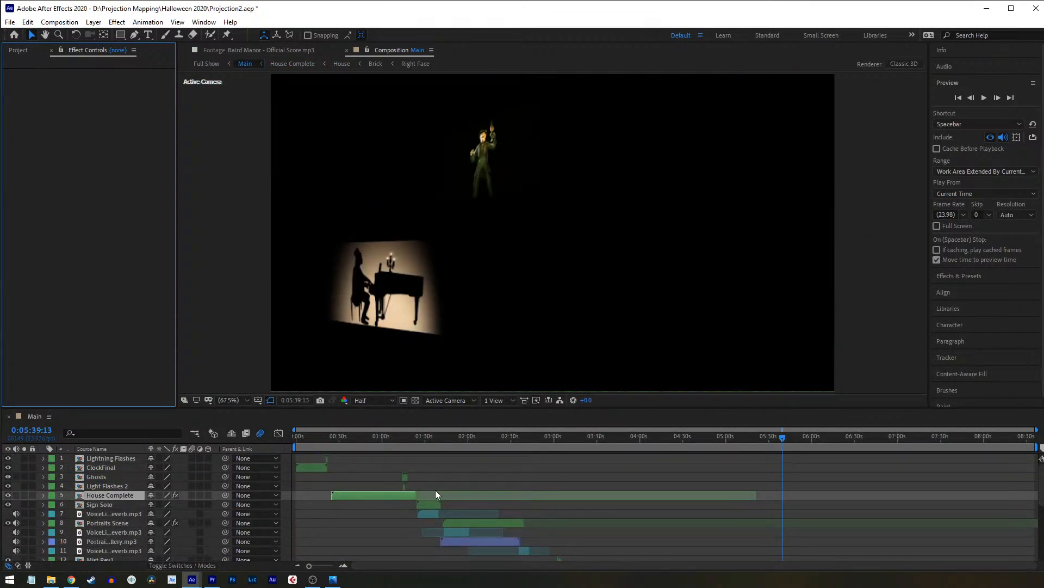
left_click_drag(469, 443, 482, 443)
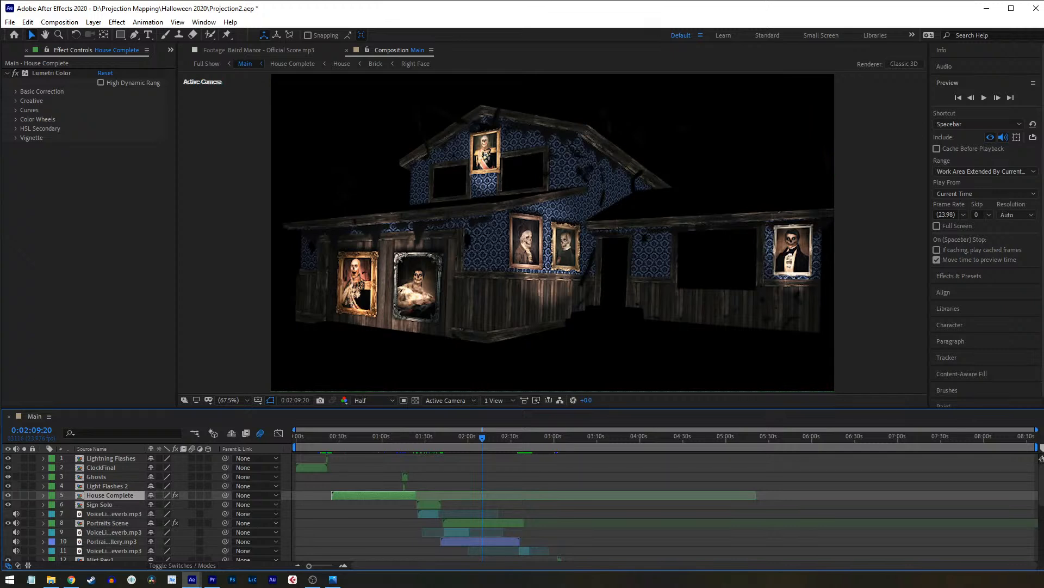
Step: Switch to the Projector Box YouTube video in Chrome, widen its window, mute the sound, and pause at 0:10
key("alt+Tab")
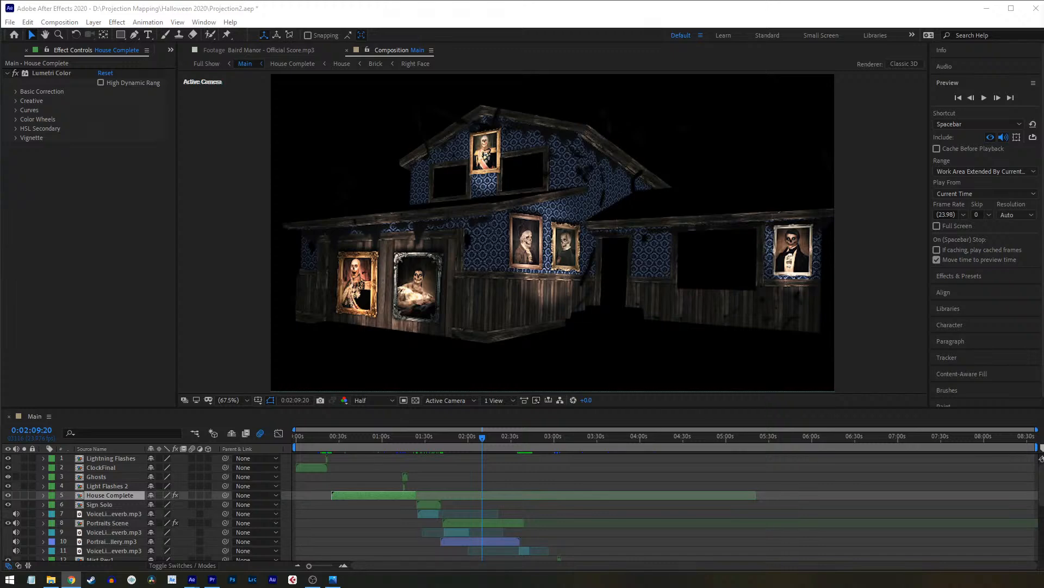
left_click_drag(1043, 71, 252, 15)
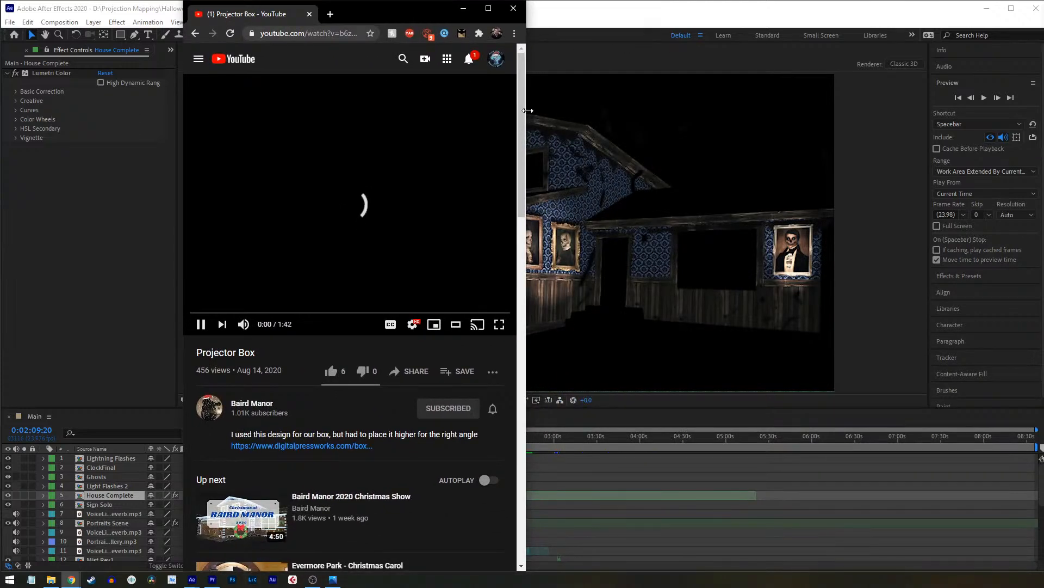
left_click_drag(528, 111, 923, 110)
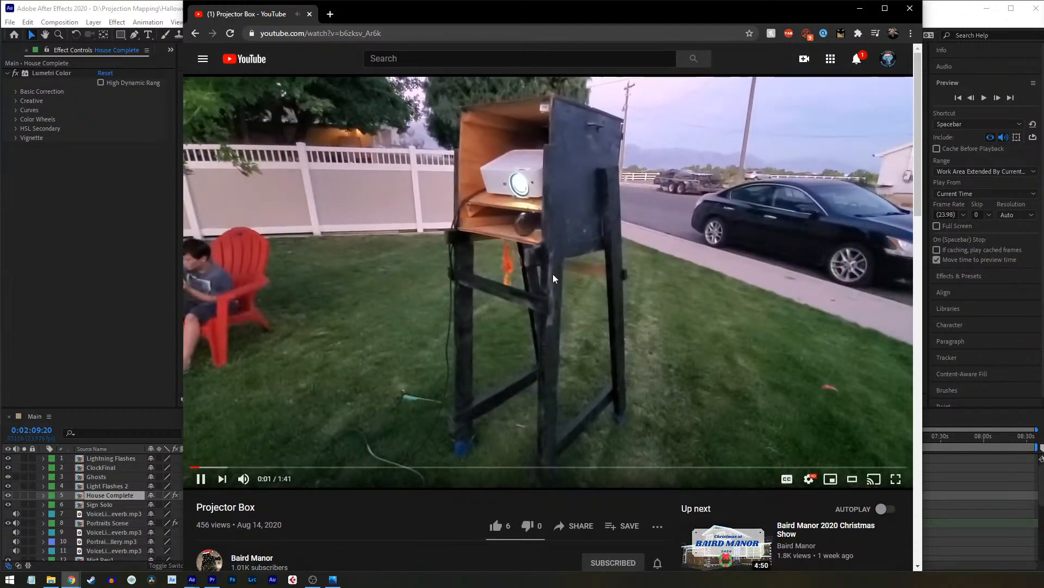
left_click(243, 478)
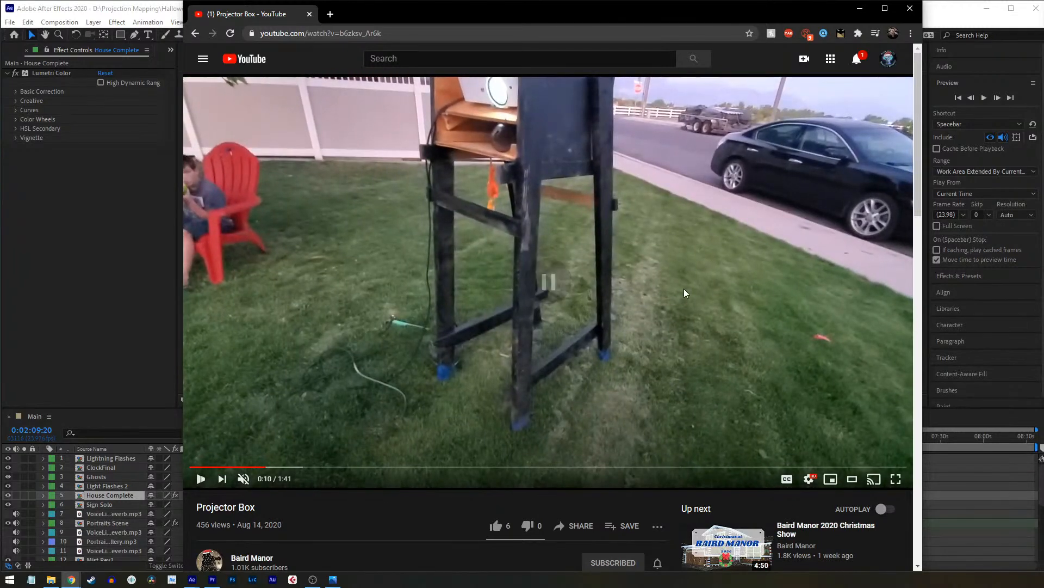
Step: From the Projector Box video, visit the Baird Manor channel, open the "Baird Manor 2020 - Virtual Haunted House" video, and expand its full description
left_click(684, 289)
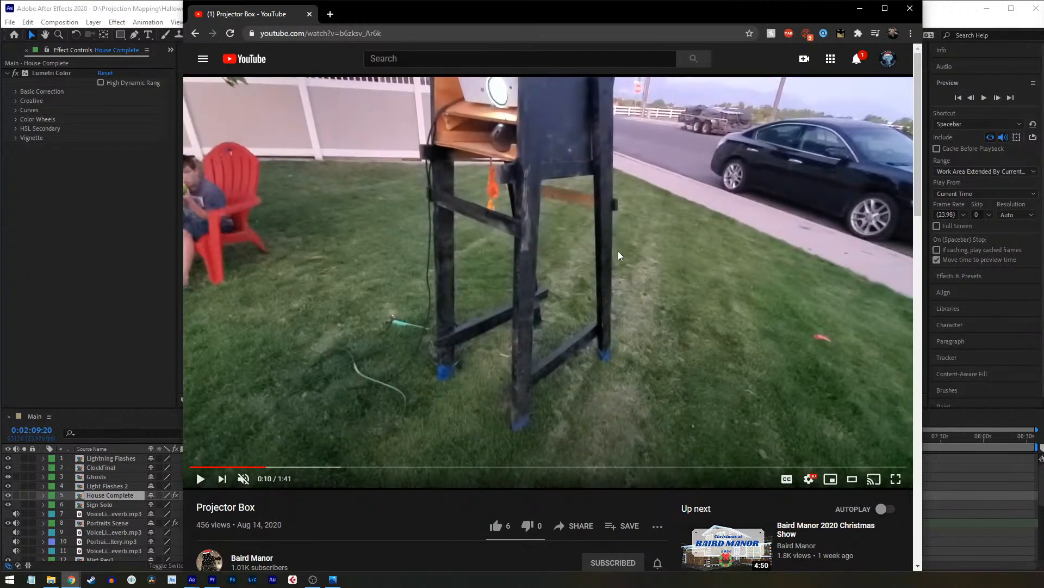
scroll(601, 300, "down", 3)
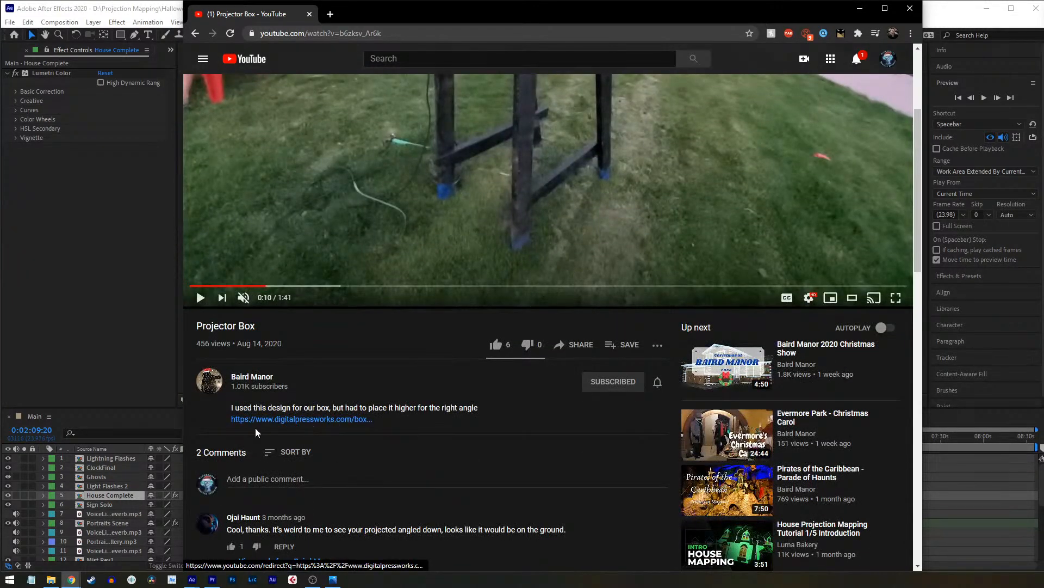
left_click(207, 383)
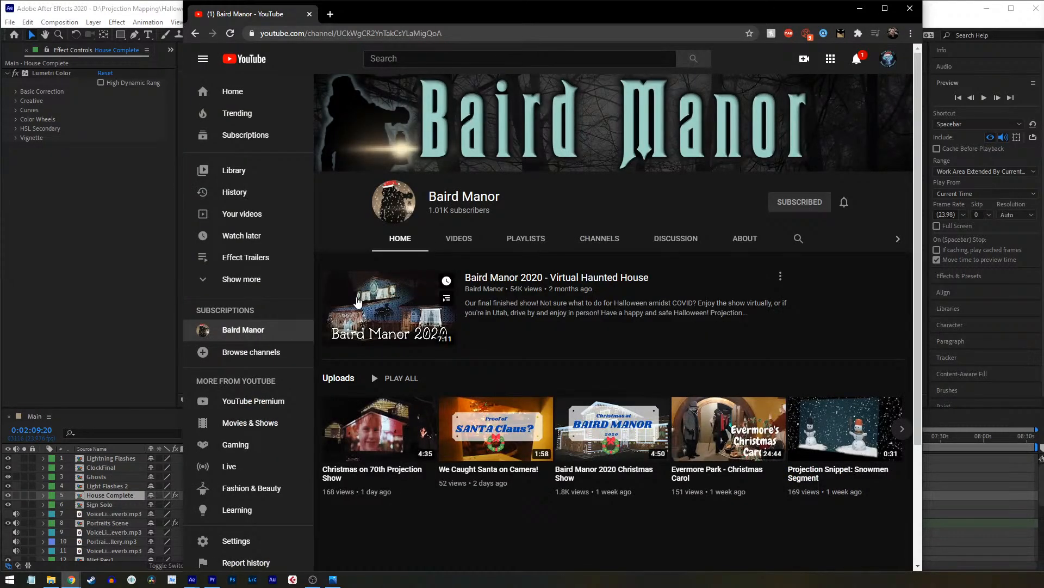
left_click(357, 300)
scroll(316, 414, "down", 3)
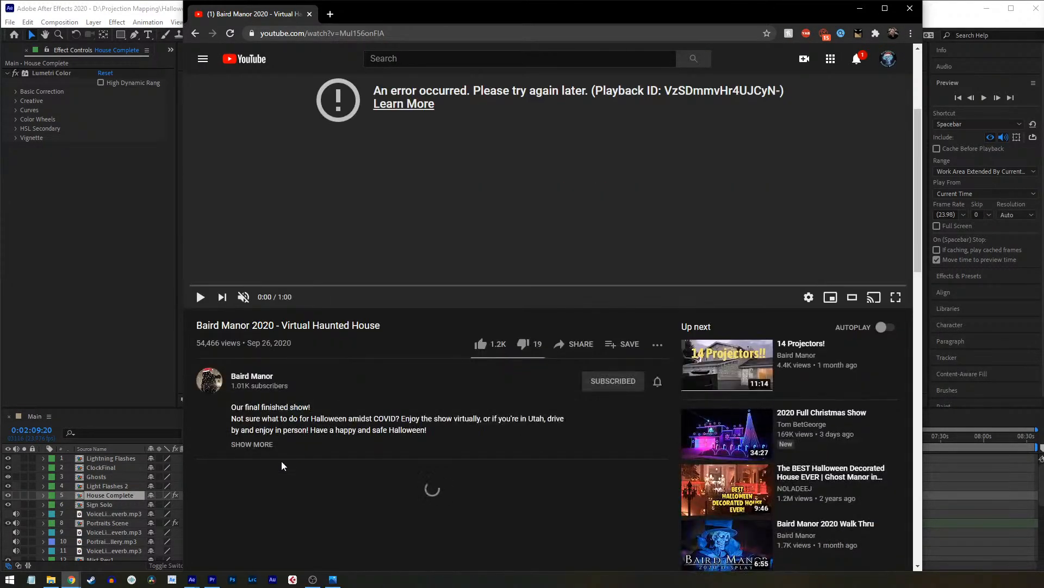
scroll(265, 448, "down", 3)
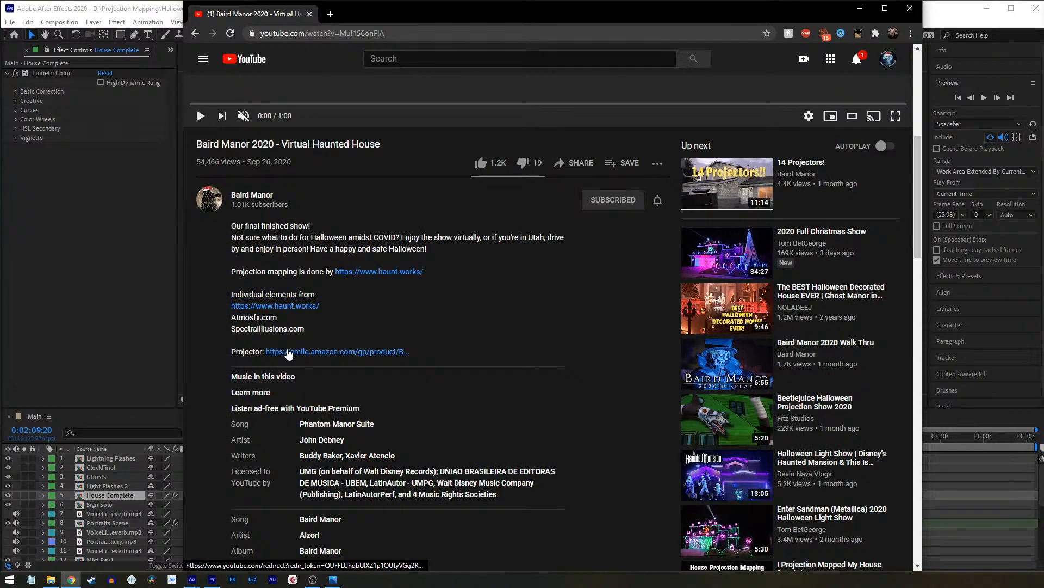
Step: Follow the description's projector link to view the Optoma EH412ST on Amazon, and close the browser to return to After Effects
left_click(298, 357)
left_click(310, 14)
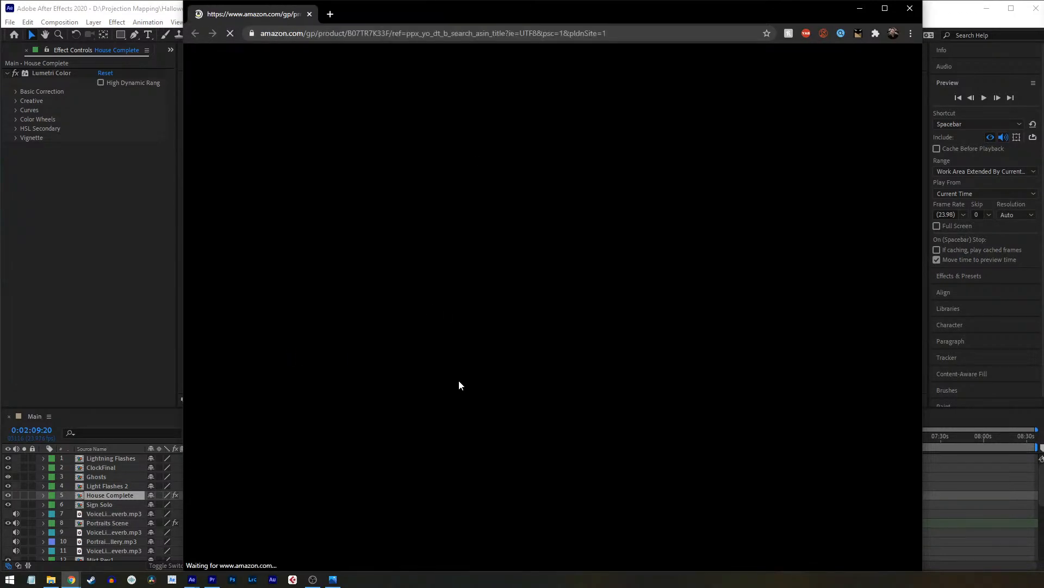
scroll(402, 186, "down", 3)
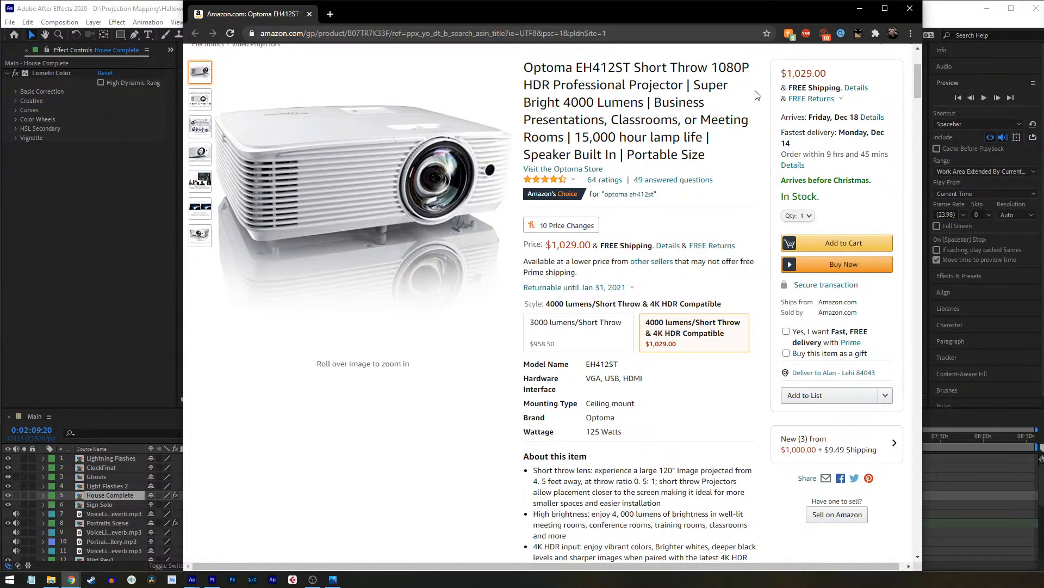
left_click(910, 8)
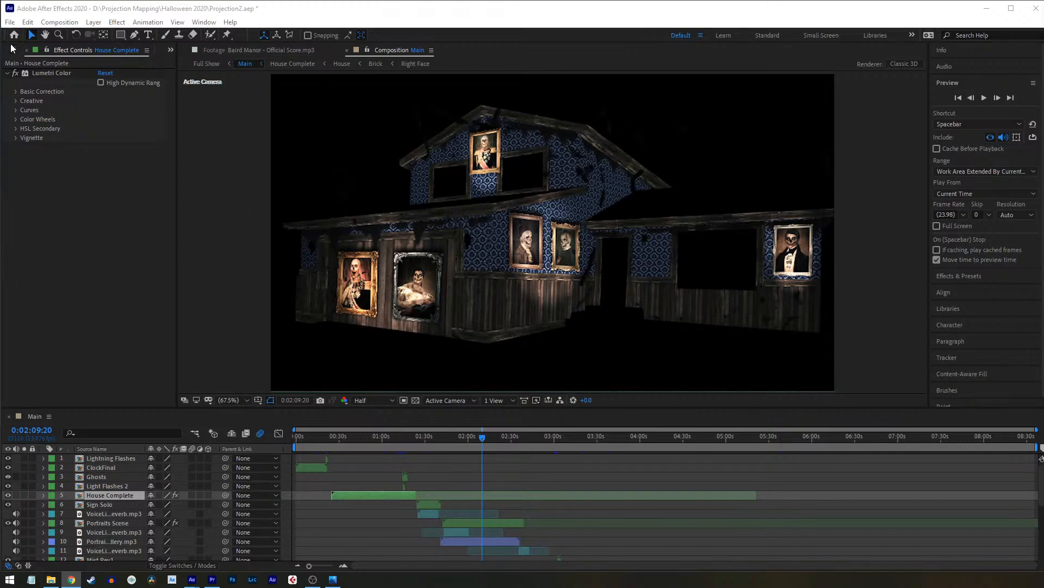
Step: Look at the export options available for the Main composition, including Add to Render Queue, without choosing any
left_click(10, 22)
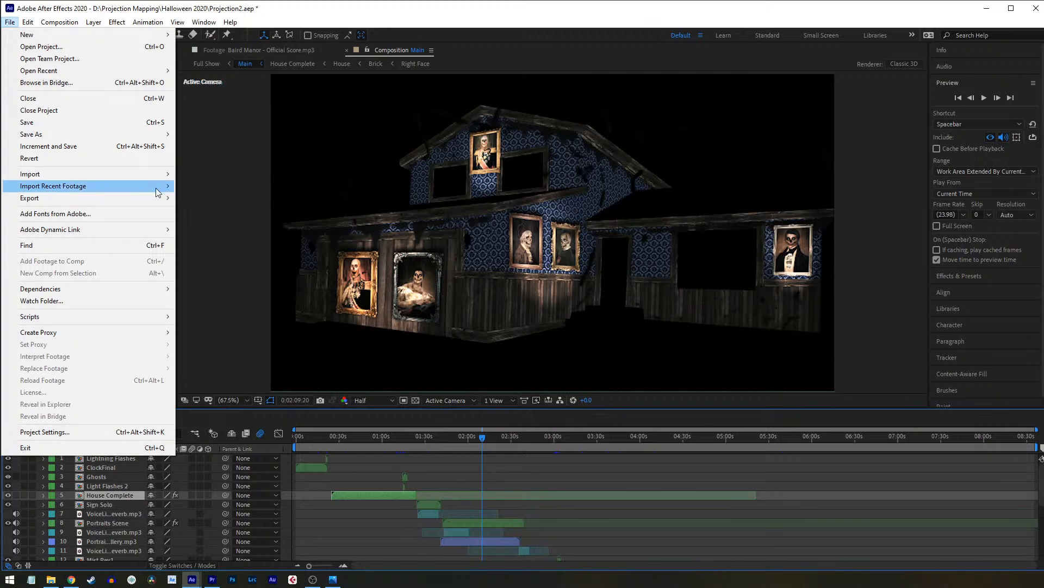
mouse_move(158, 196)
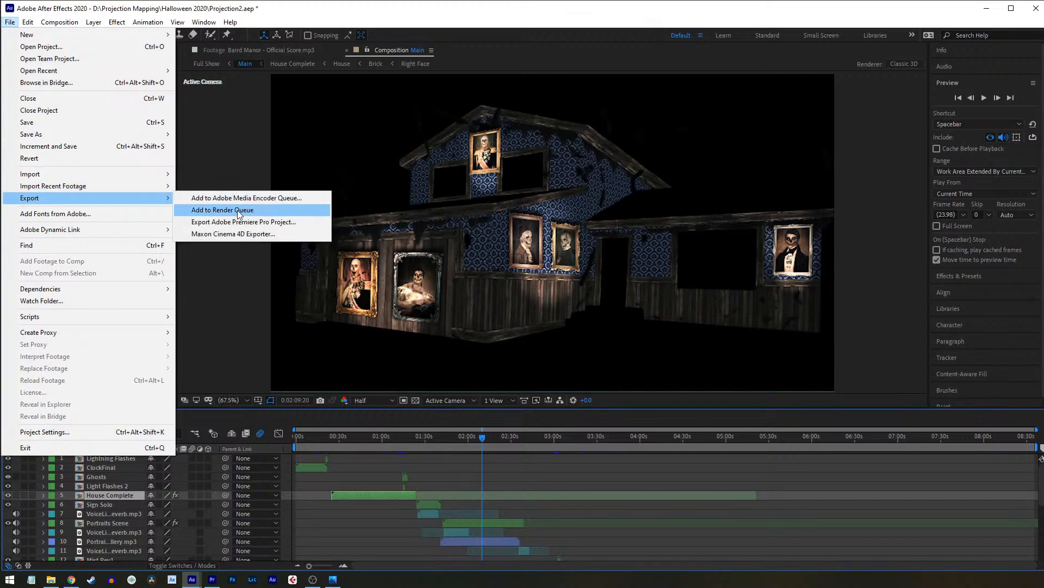
left_click(865, 241)
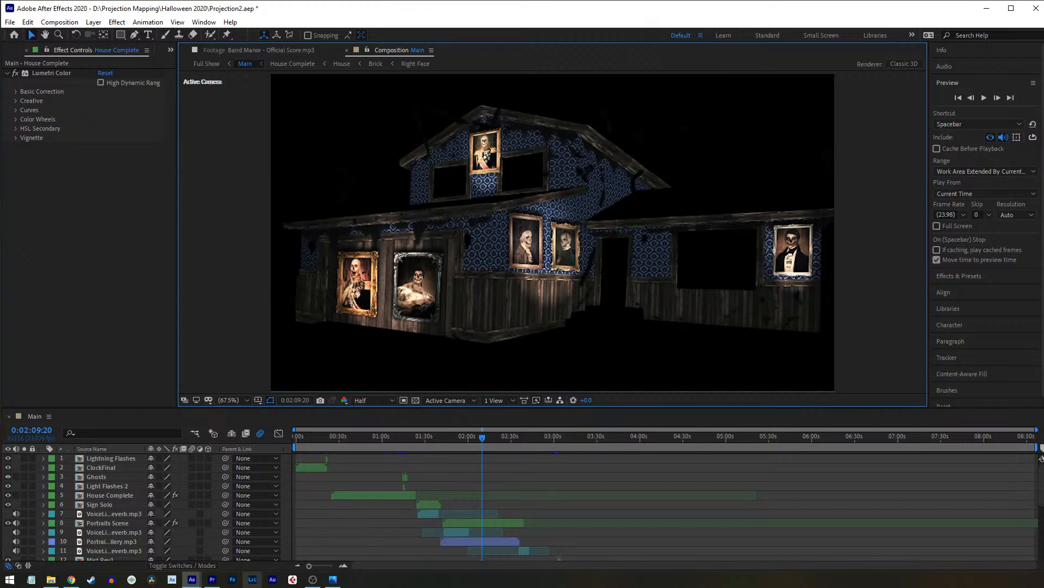
left_click(312, 580)
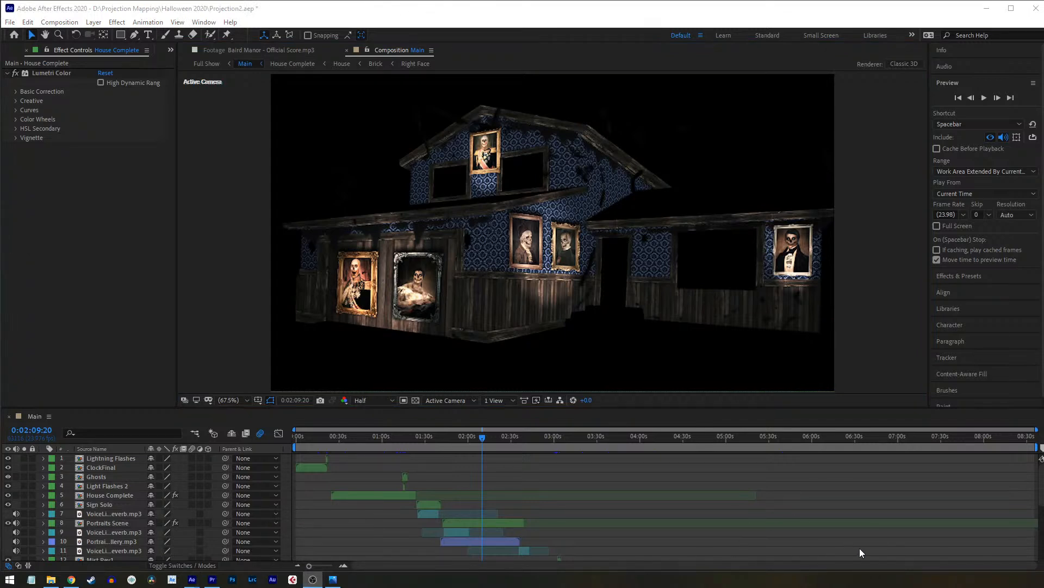